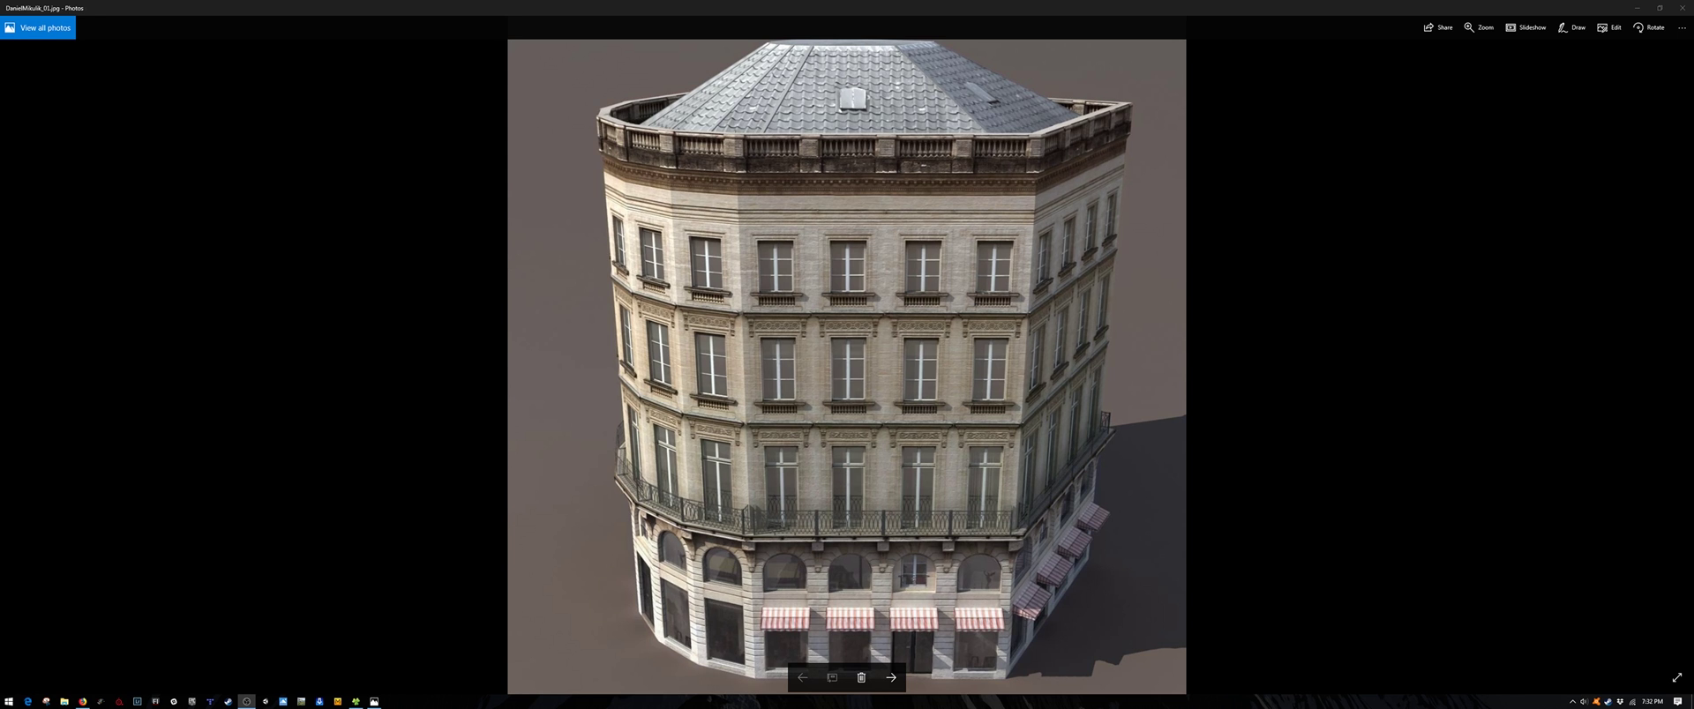
Step: Browse the reference images of European buildings, including the one with its storeys and roof sections marked in colour
{"action": "key", "text": "Right"}
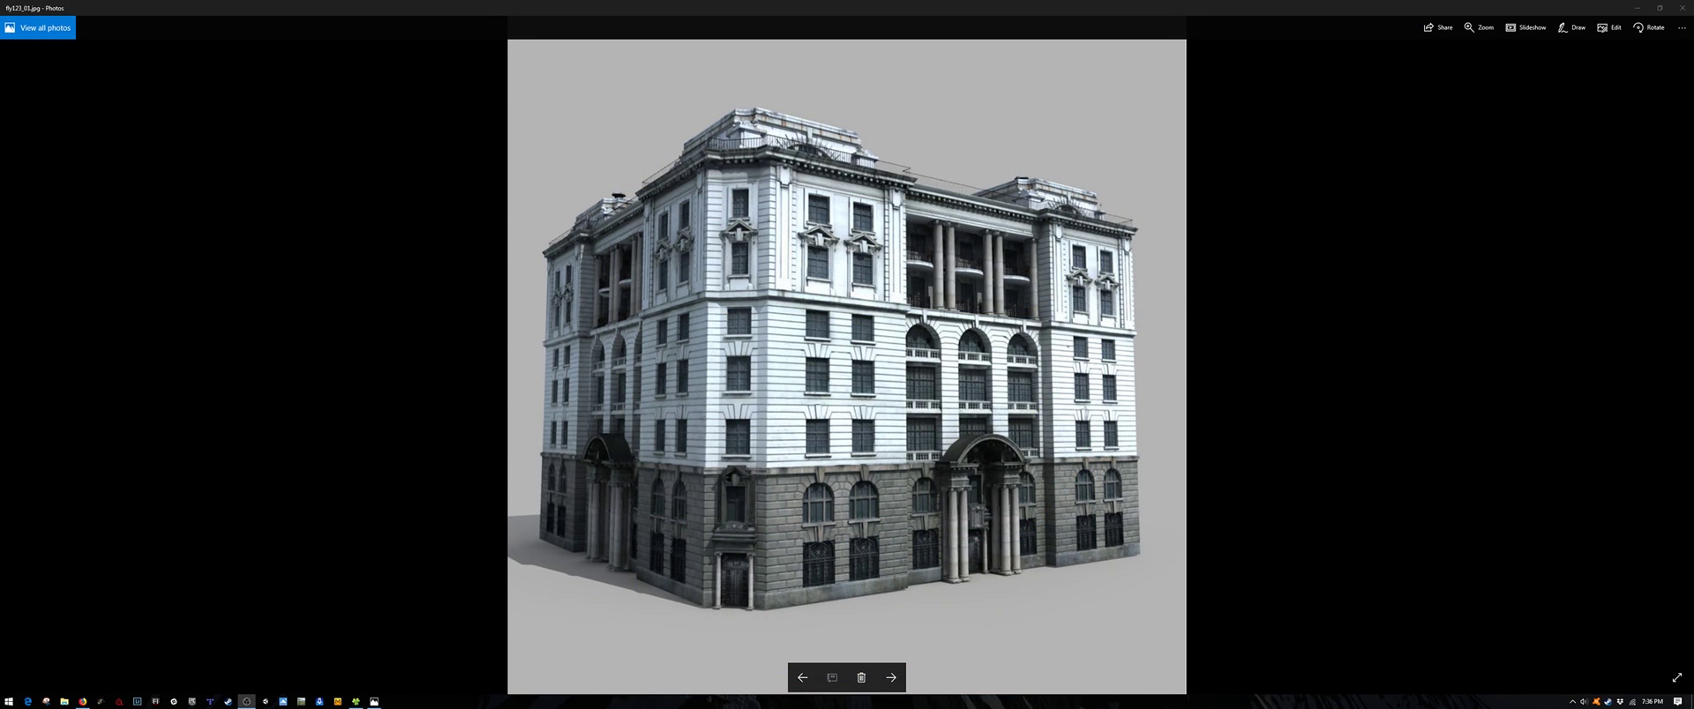
{"action": "key", "text": "Right"}
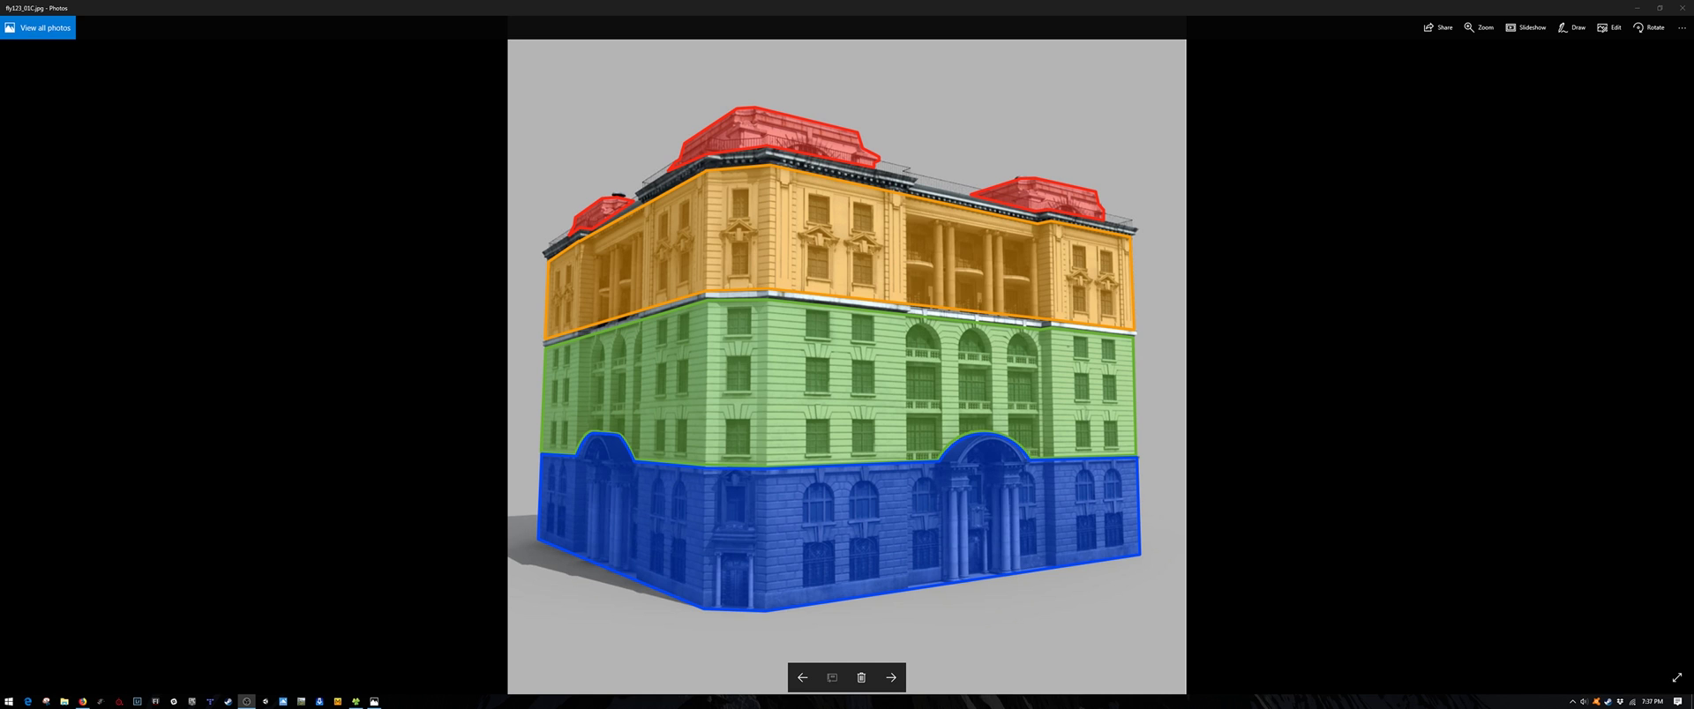
{"action": "key", "text": "Right"}
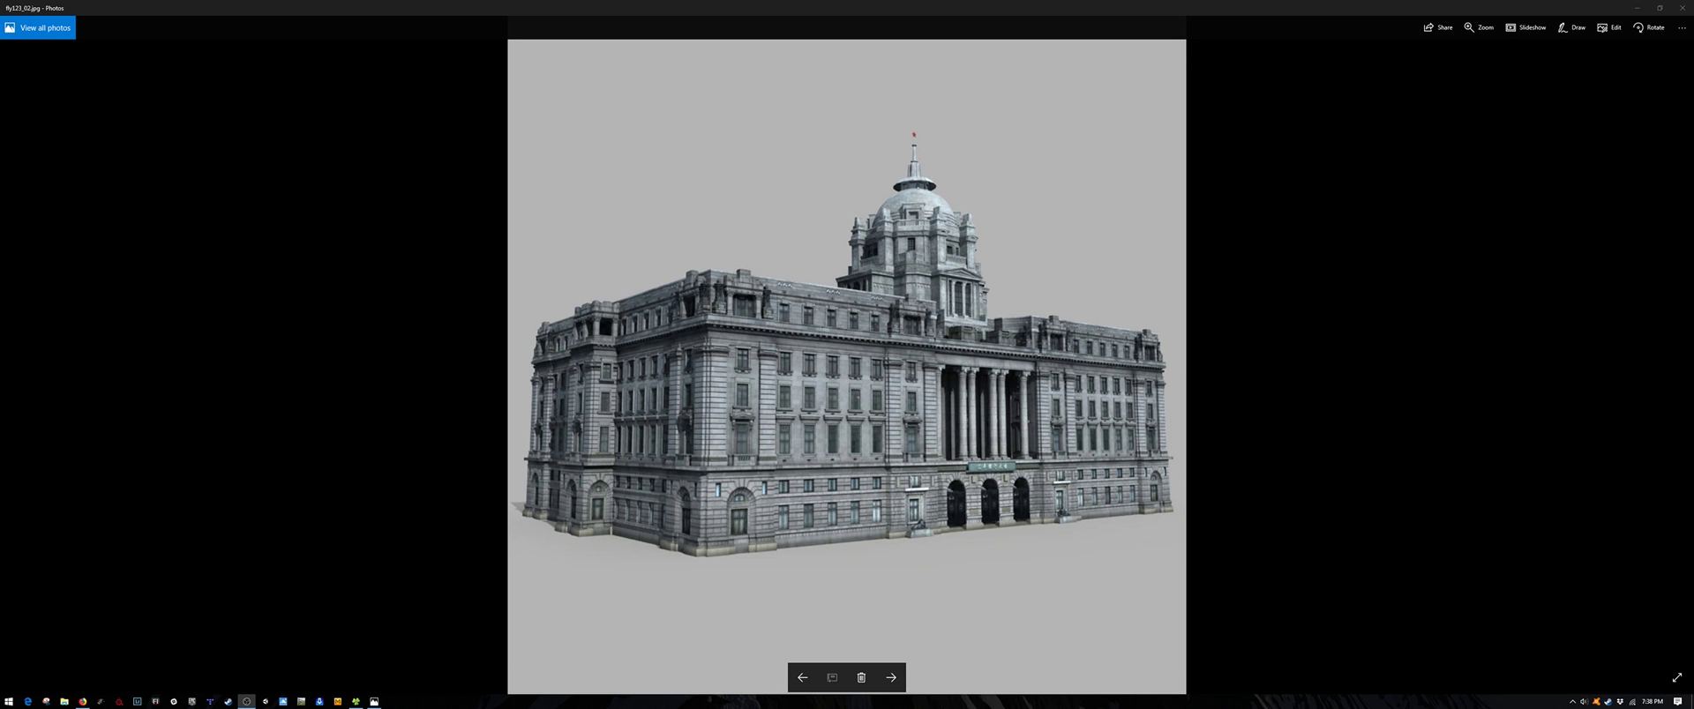
{"action": "key", "text": "Right"}
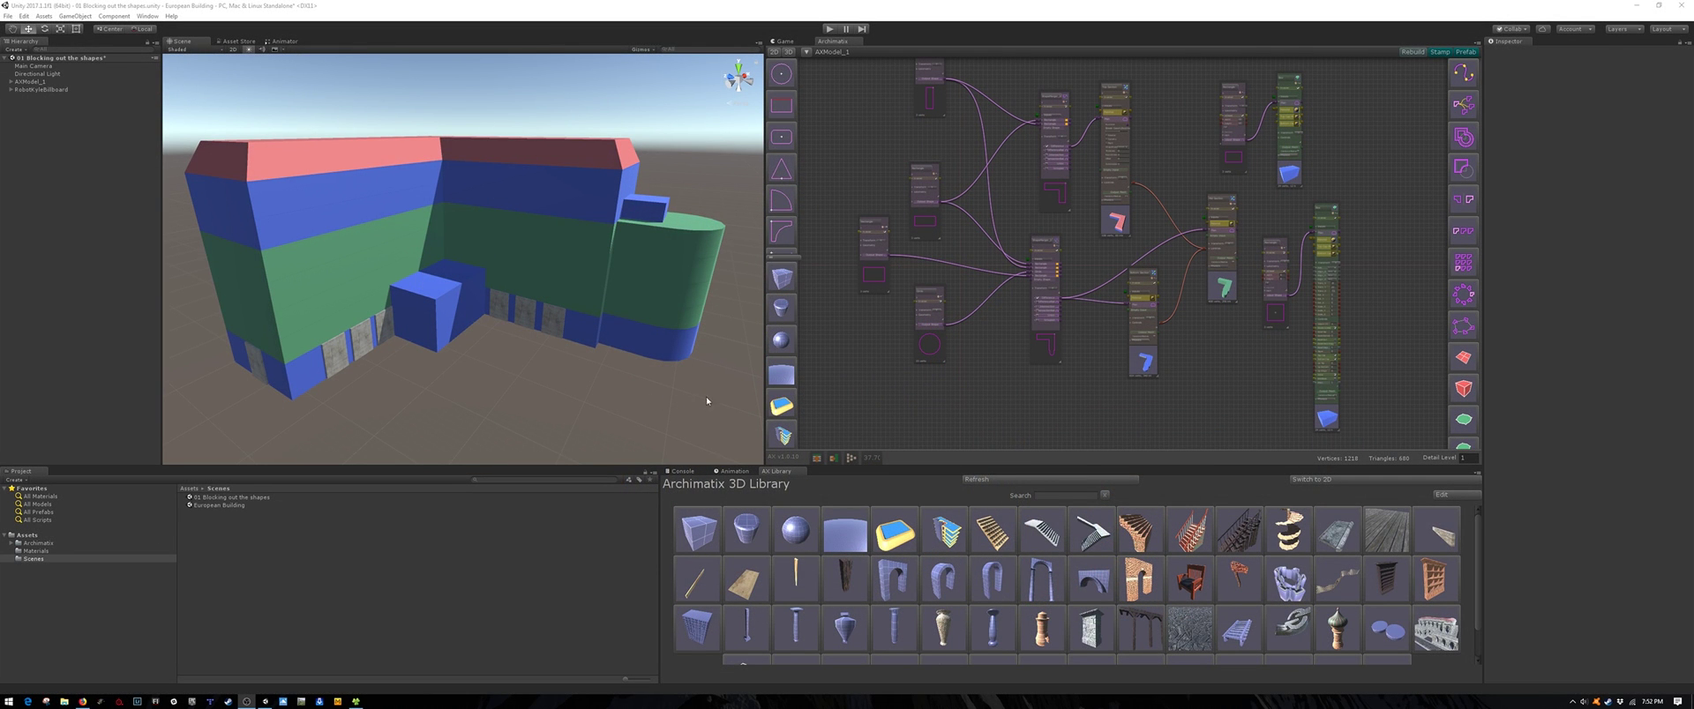
Step: Examine the blocked-out example building from several angles, with its model selected to show the floor divisions
{"action": "left_click_drag", "start_coordinate": [711, 394], "coordinate": [213, 384], "text": "alt"}
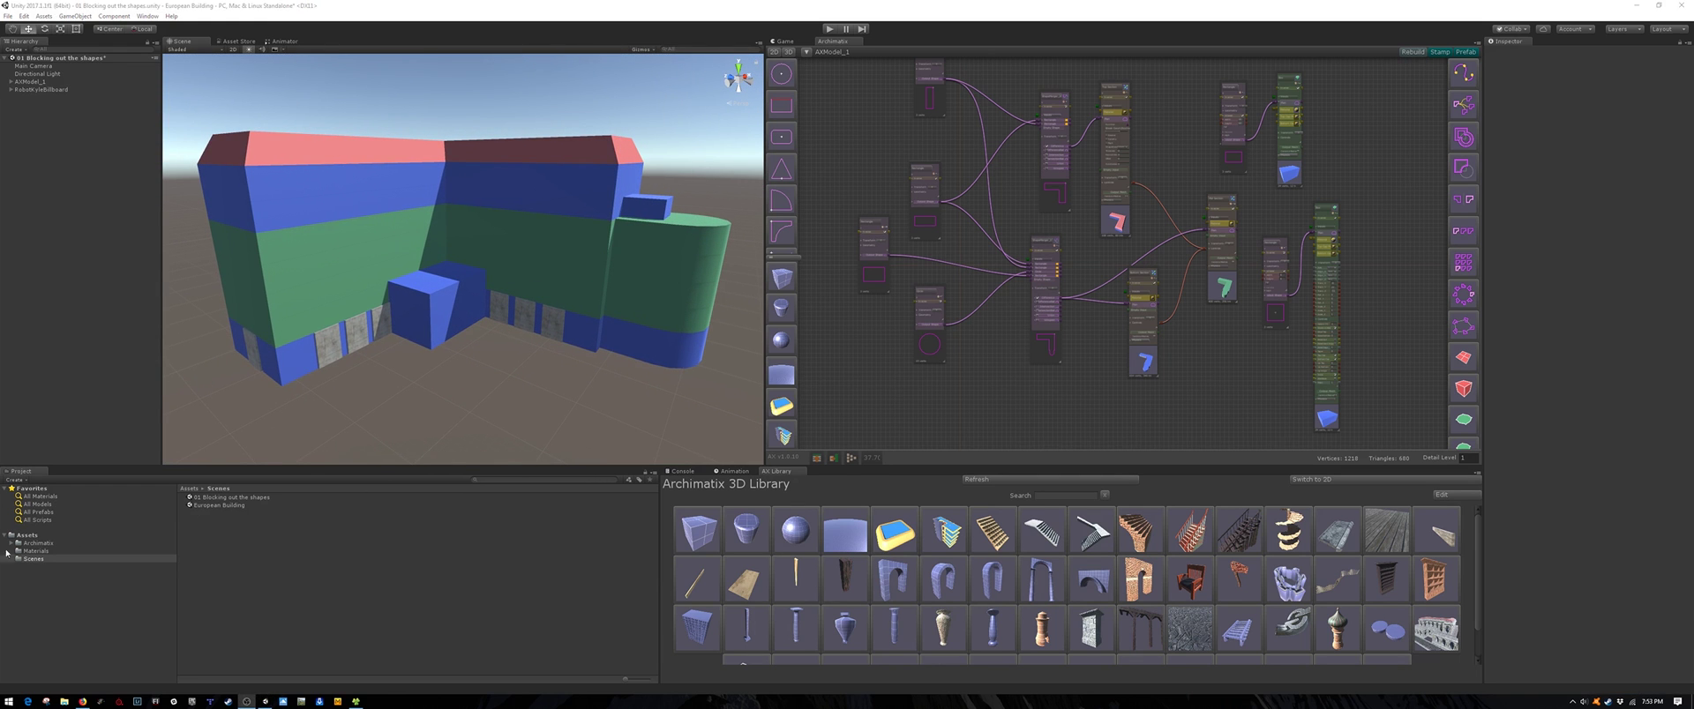
{"action": "left_click", "coordinate": [874, 399]}
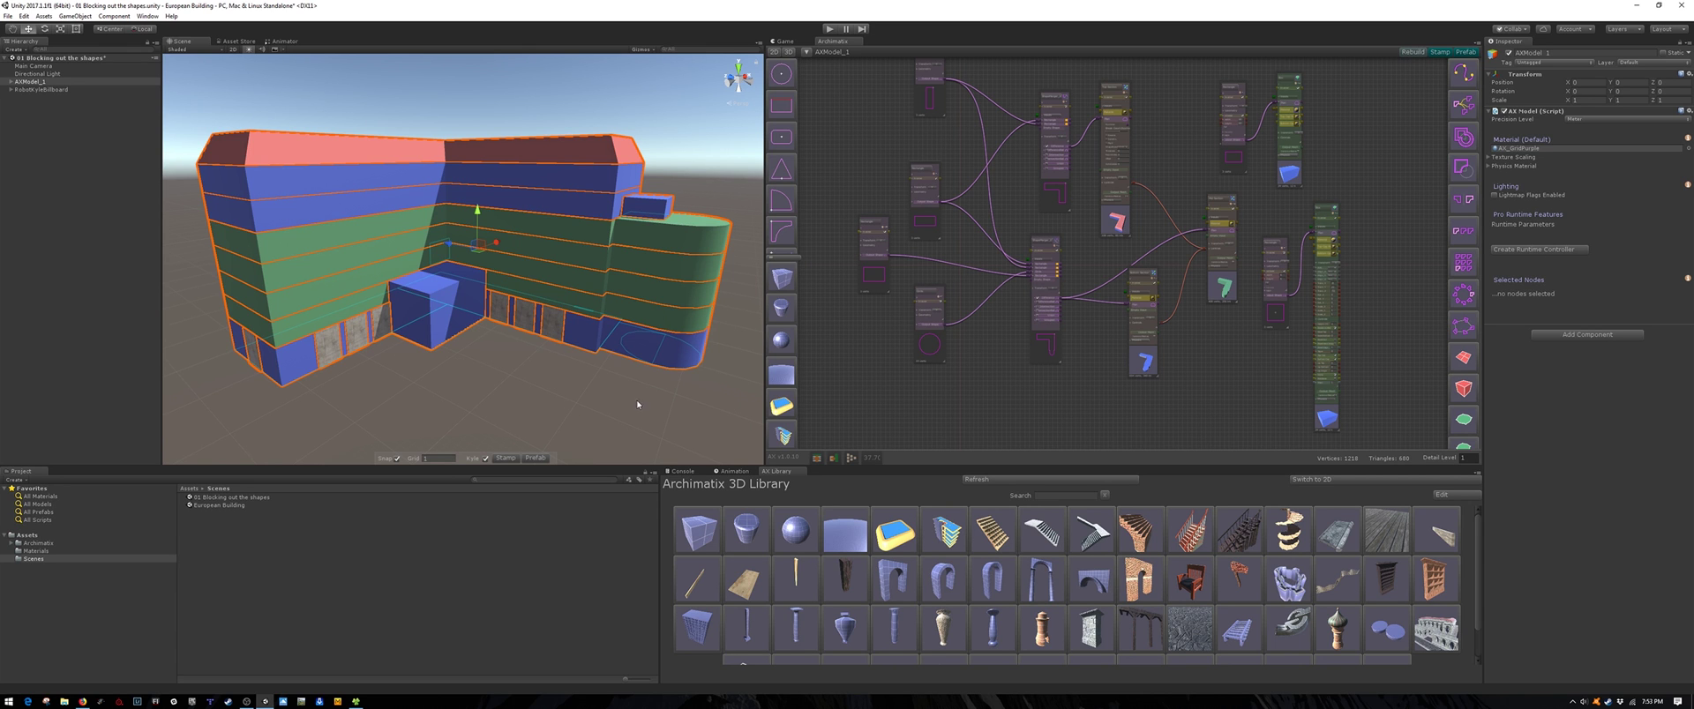
{"action": "left_click_drag", "start_coordinate": [640, 405], "coordinate": [609, 397], "text": "alt"}
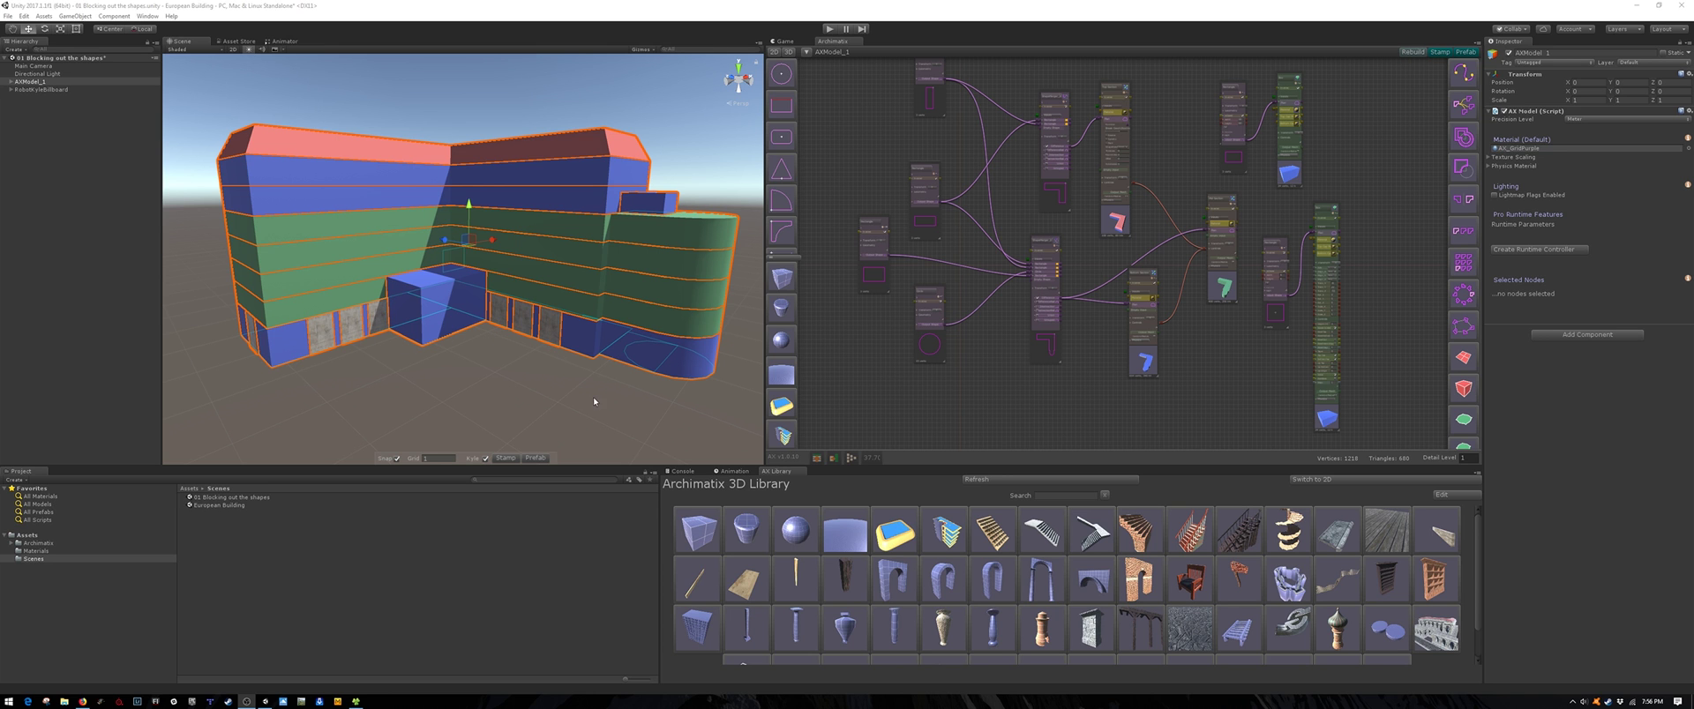
{"action": "left_click_drag", "start_coordinate": [653, 395], "coordinate": [635, 300], "text": "alt"}
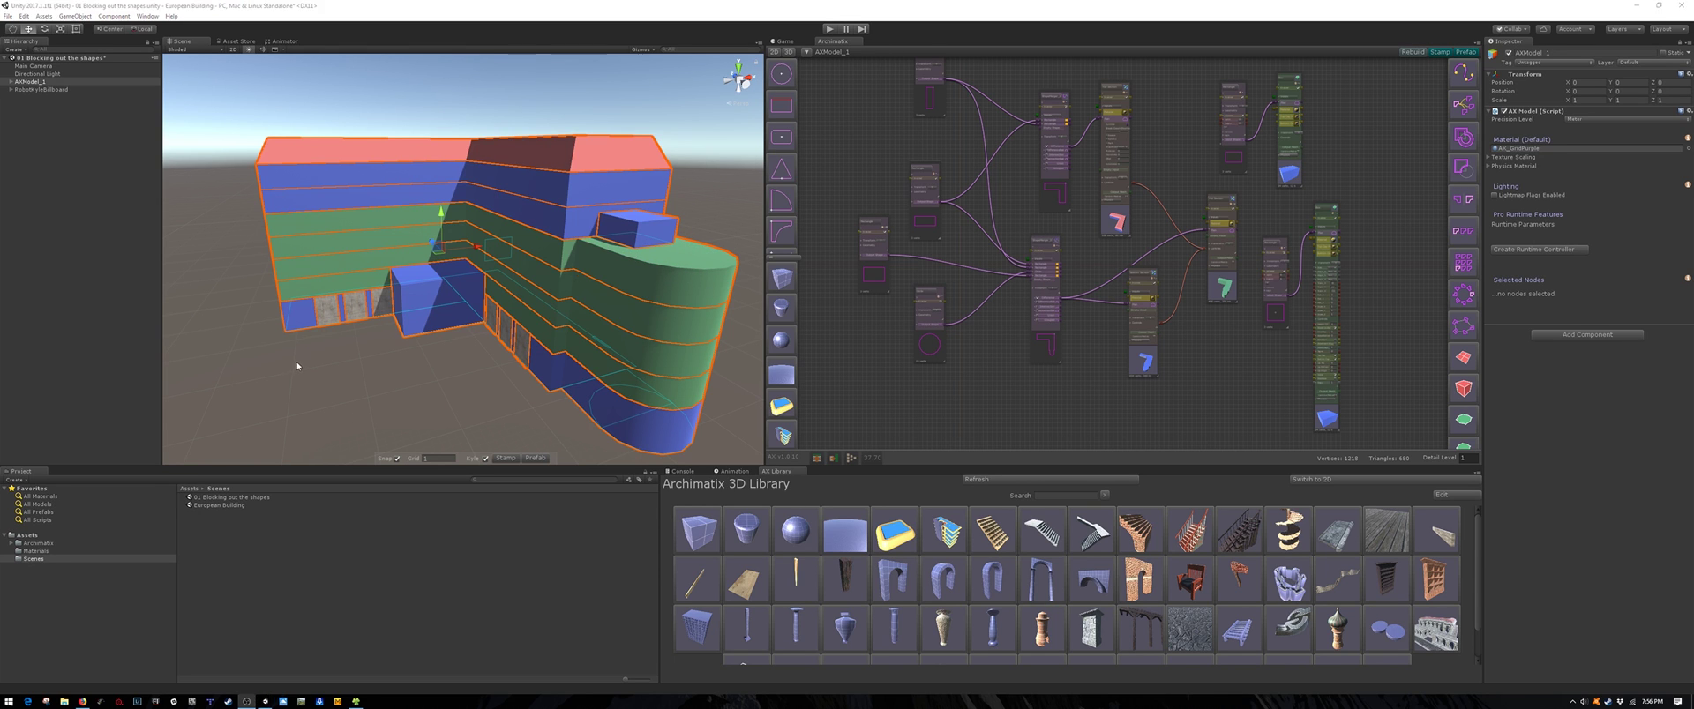
{"action": "left_click_drag", "start_coordinate": [346, 340], "coordinate": [571, 353], "text": "alt"}
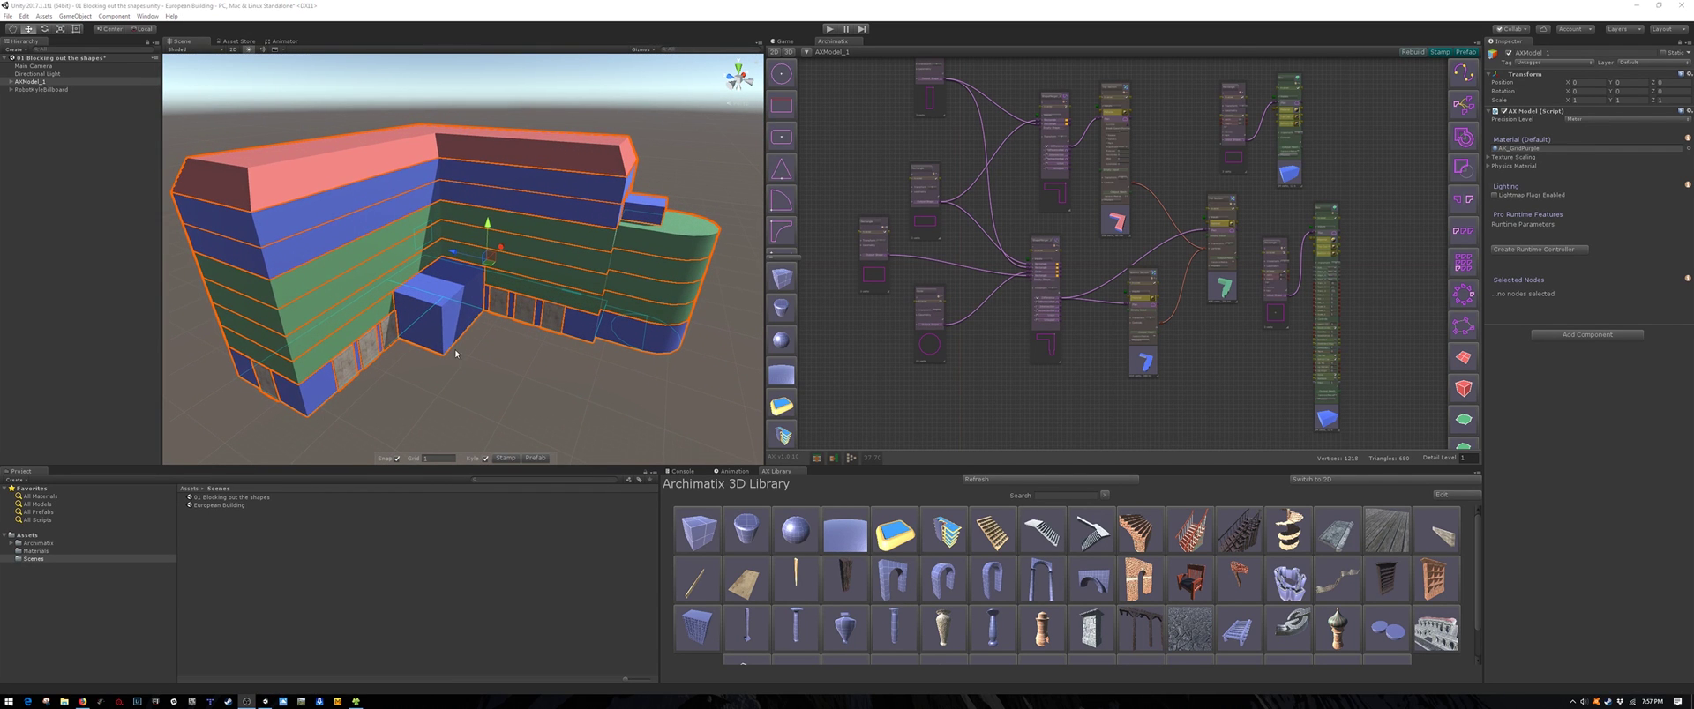
{"action": "left_click_drag", "start_coordinate": [446, 393], "coordinate": [420, 373], "text": "alt"}
{"action": "left_click", "coordinate": [423, 387]}
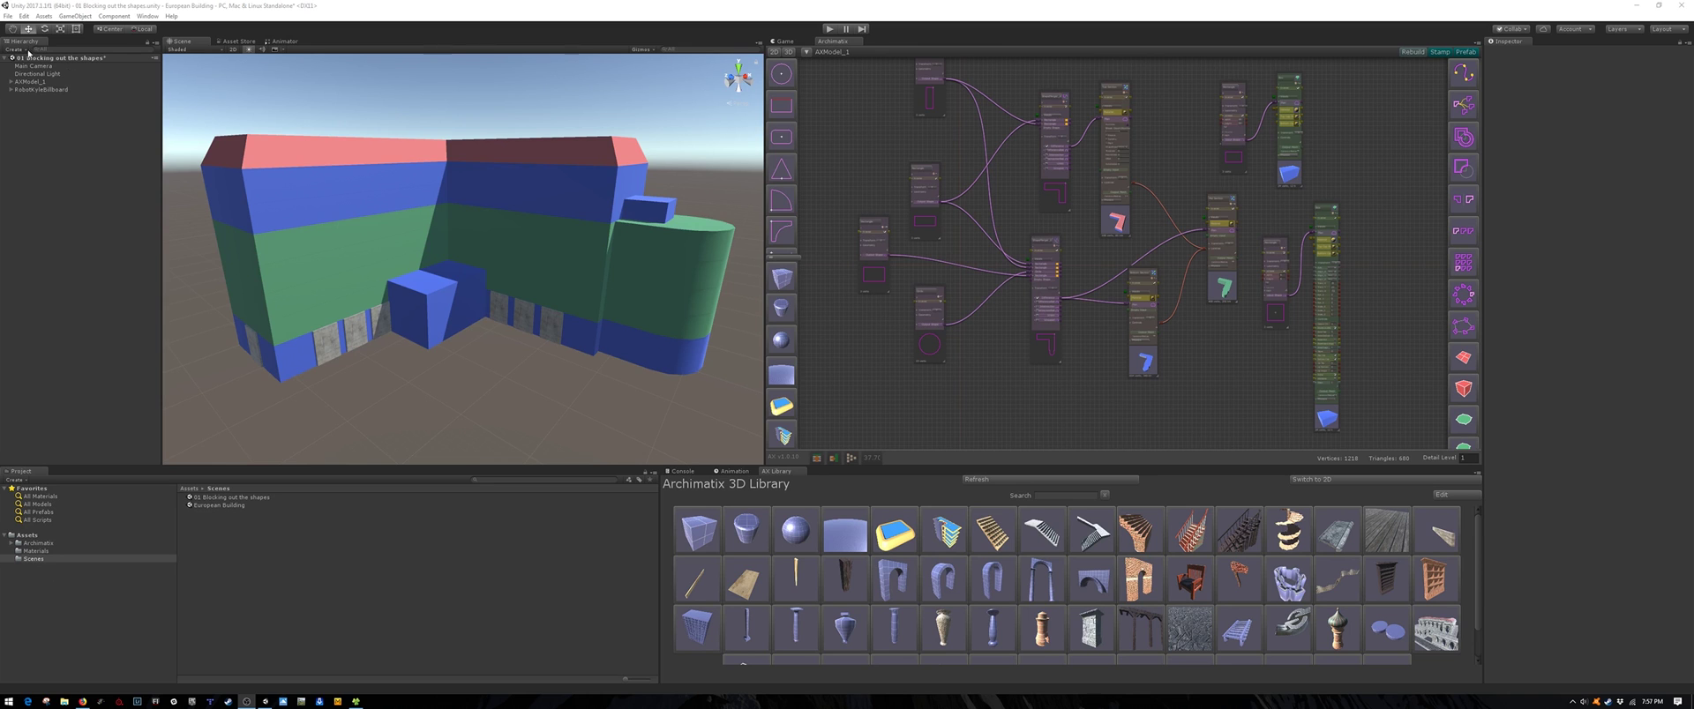
Step: Create a new scene without saving the changes to the 01 Blocking out the shapes scene
{"action": "left_click", "coordinate": [7, 16]}
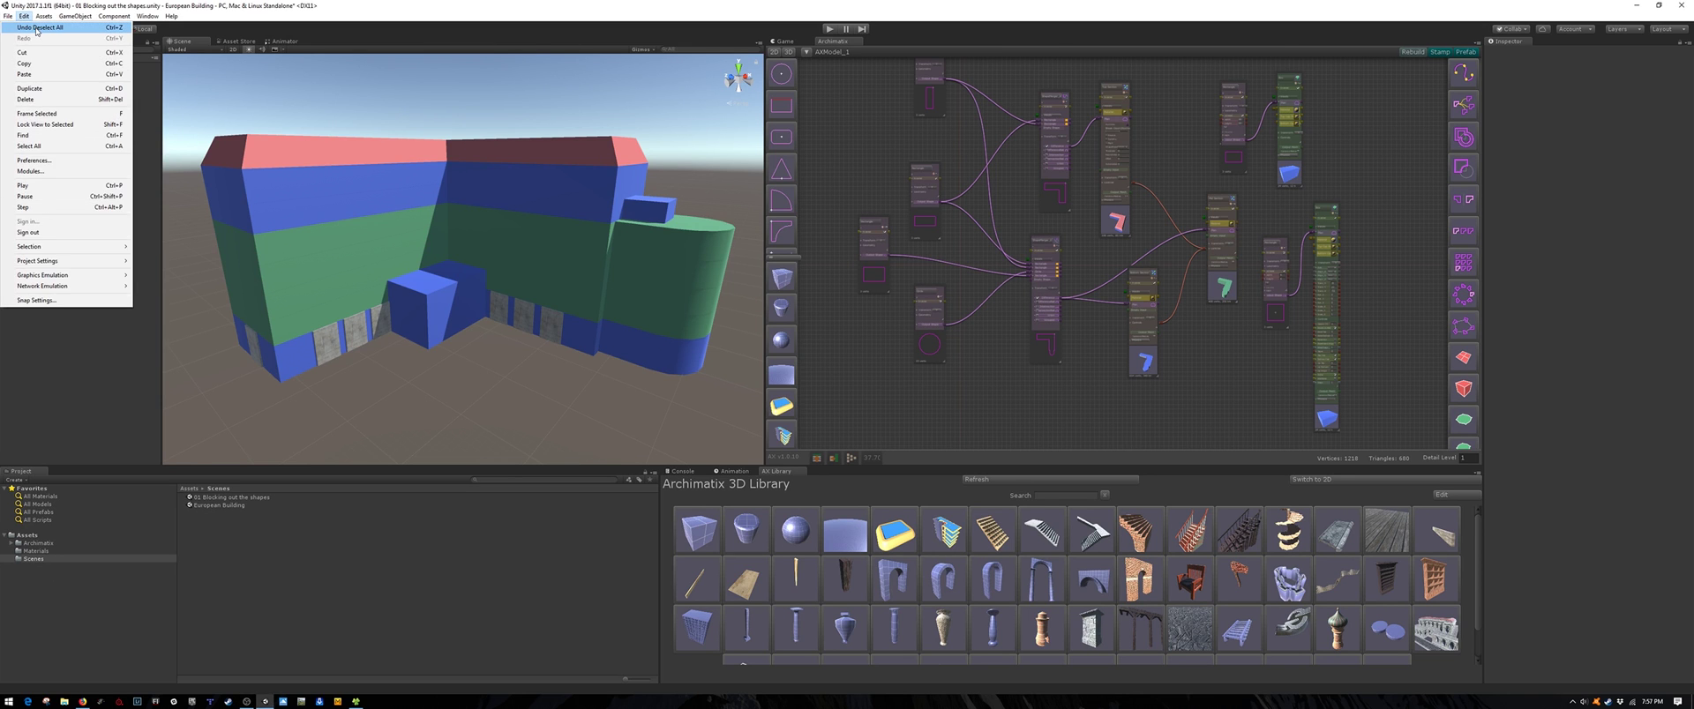
{"action": "left_click", "coordinate": [31, 27]}
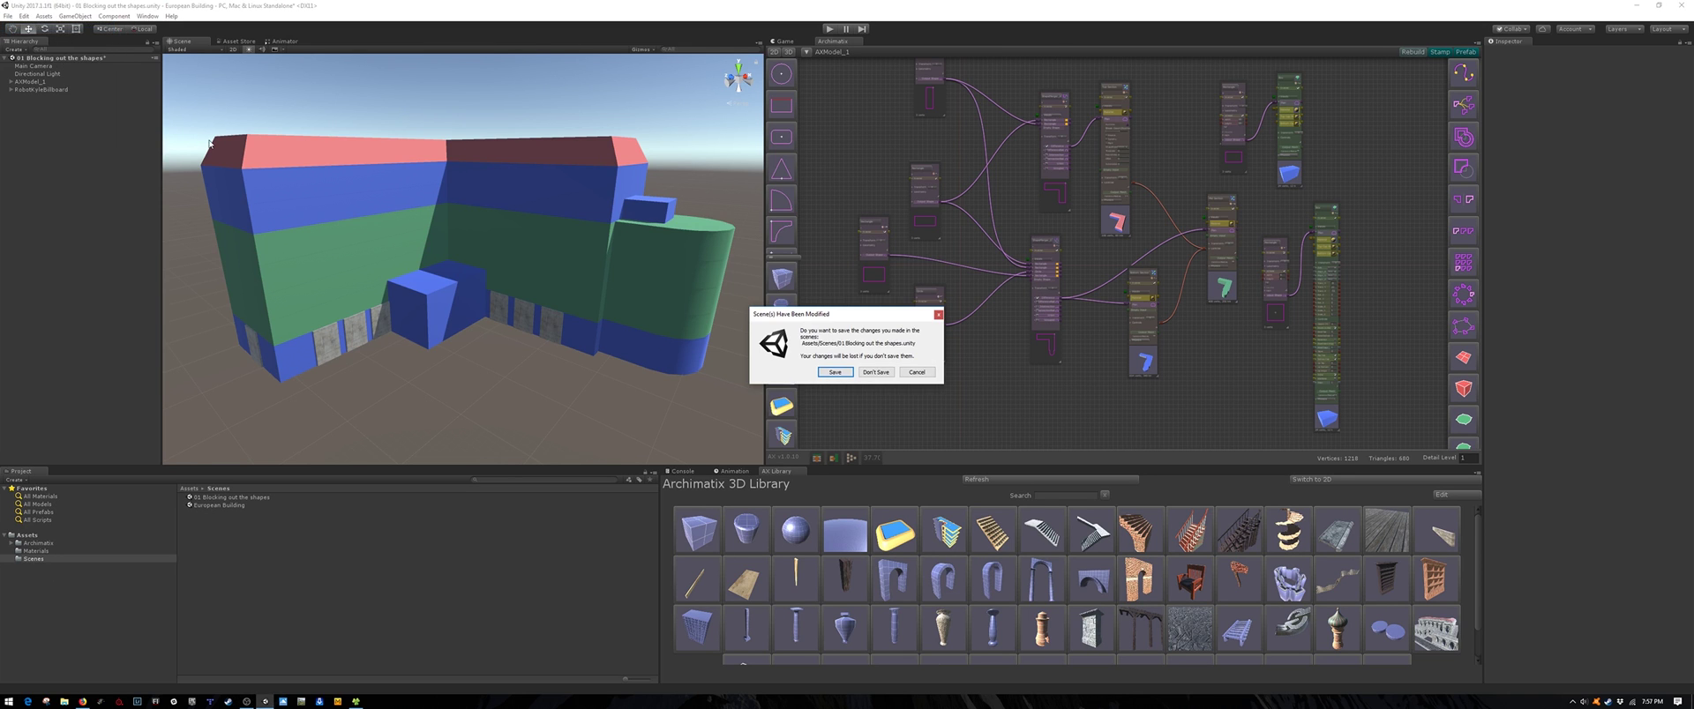
{"action": "left_click", "coordinate": [873, 371]}
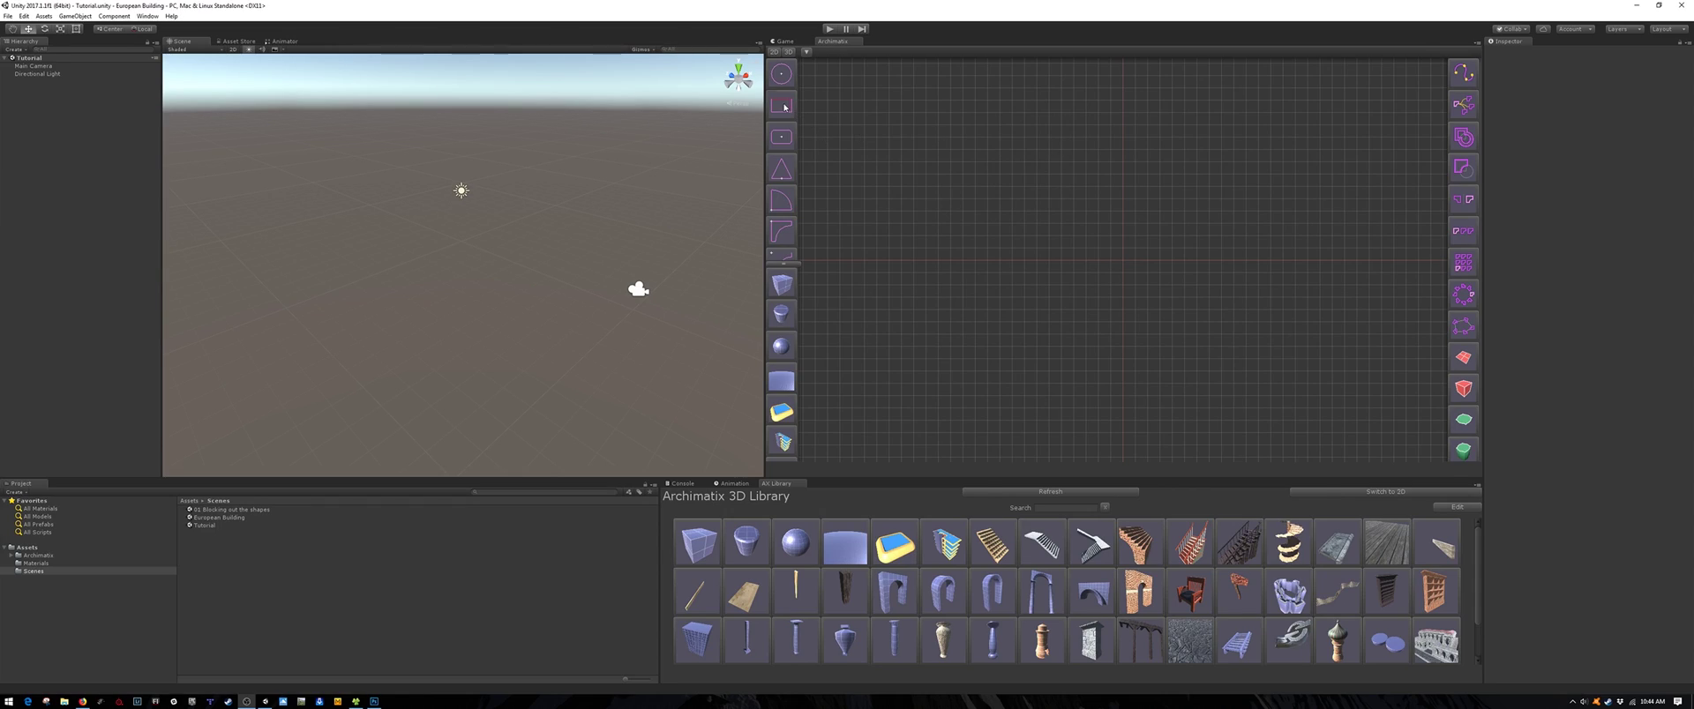
Step: Add two Rectangle shape nodes to the graph and place them side by side
{"action": "left_click", "coordinate": [782, 105]}
{"action": "left_click_drag", "start_coordinate": [1187, 139], "coordinate": [918, 116]}
{"action": "left_click", "coordinate": [782, 105]}
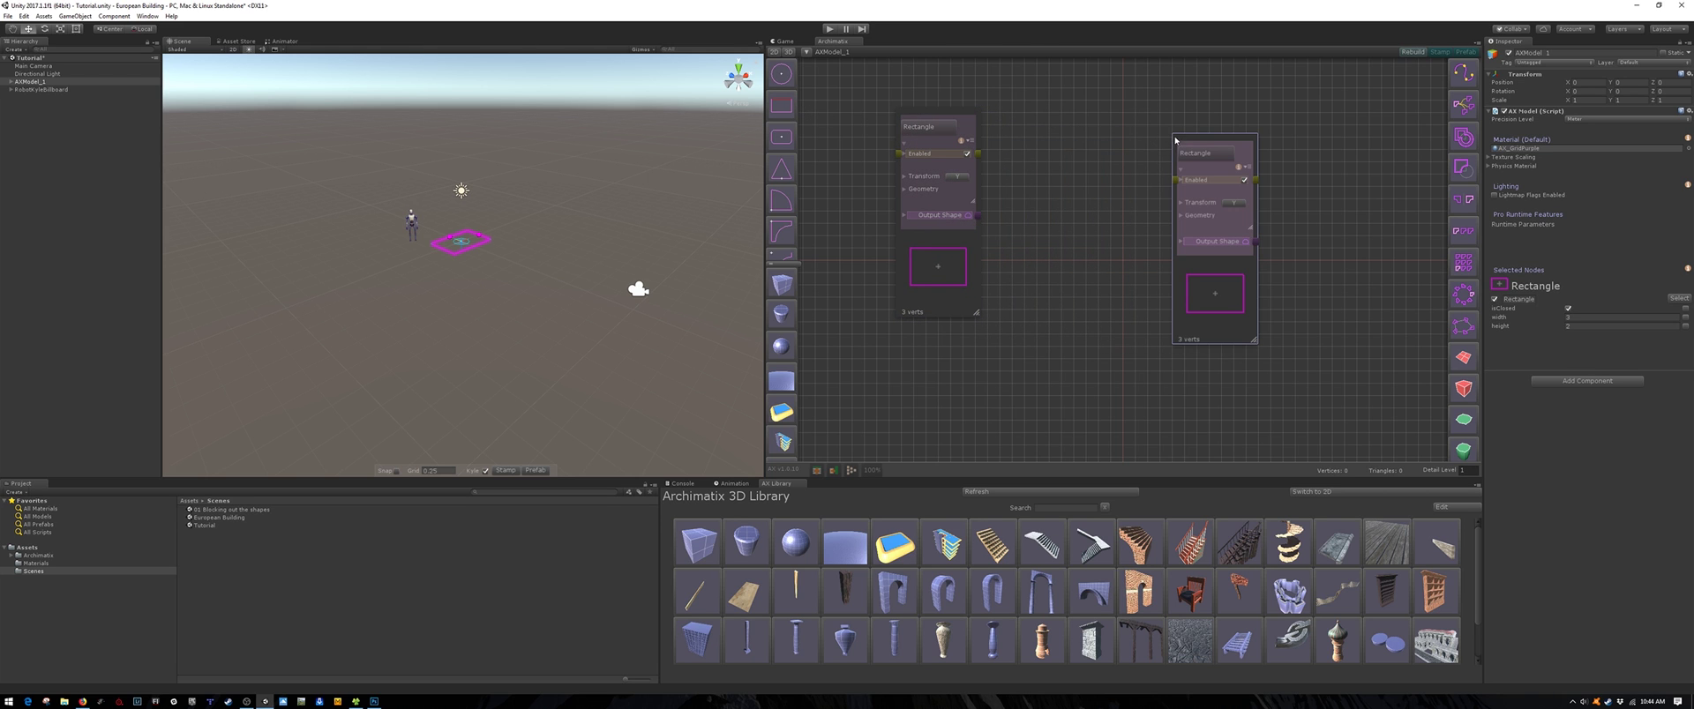
{"action": "left_click_drag", "start_coordinate": [1176, 139], "coordinate": [1010, 145]}
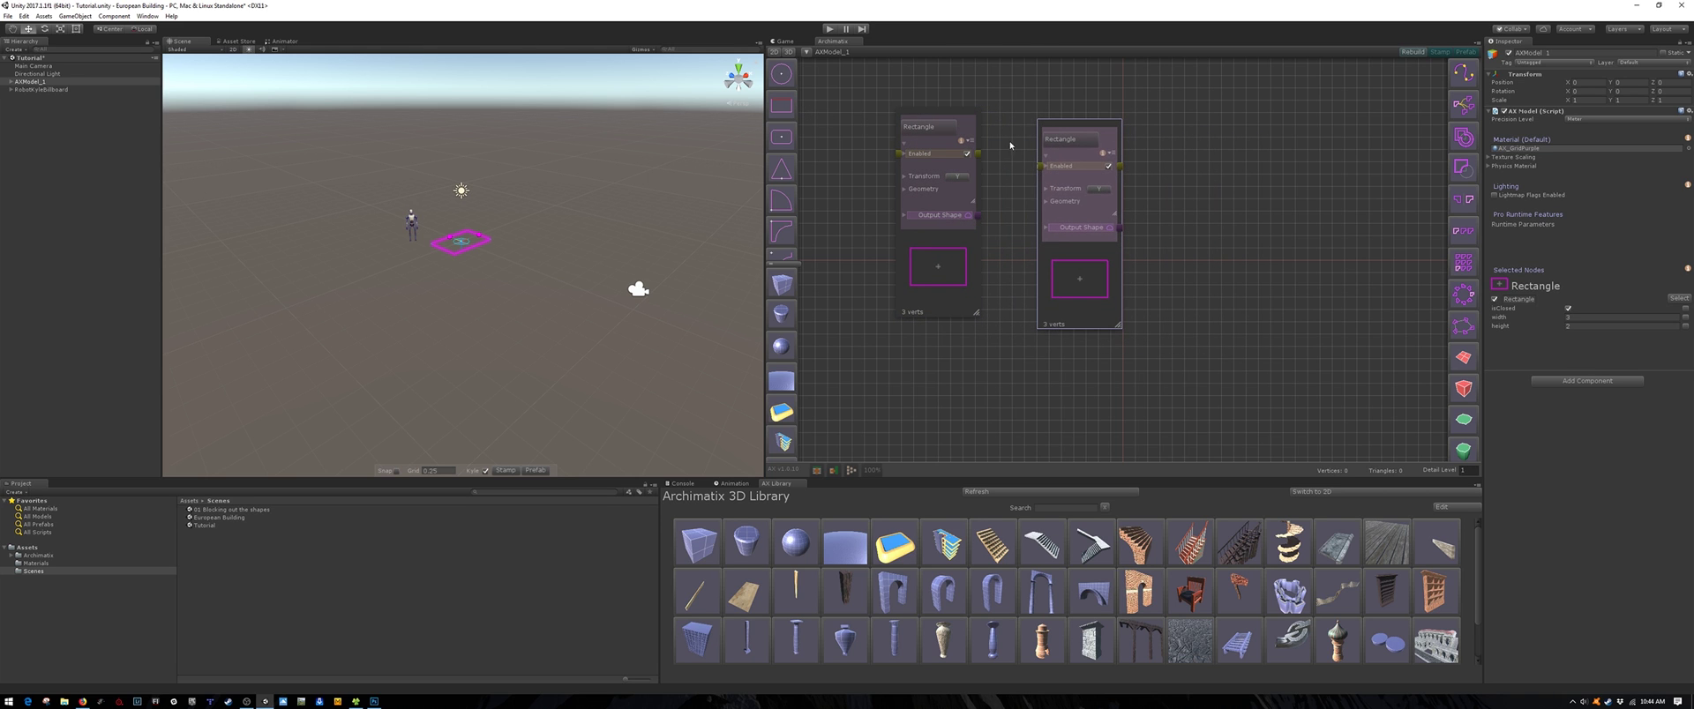
Step: Set the first rectangle's width to 36 and height to 16, and shift its node clear of the second
{"action": "left_click", "coordinate": [905, 188]}
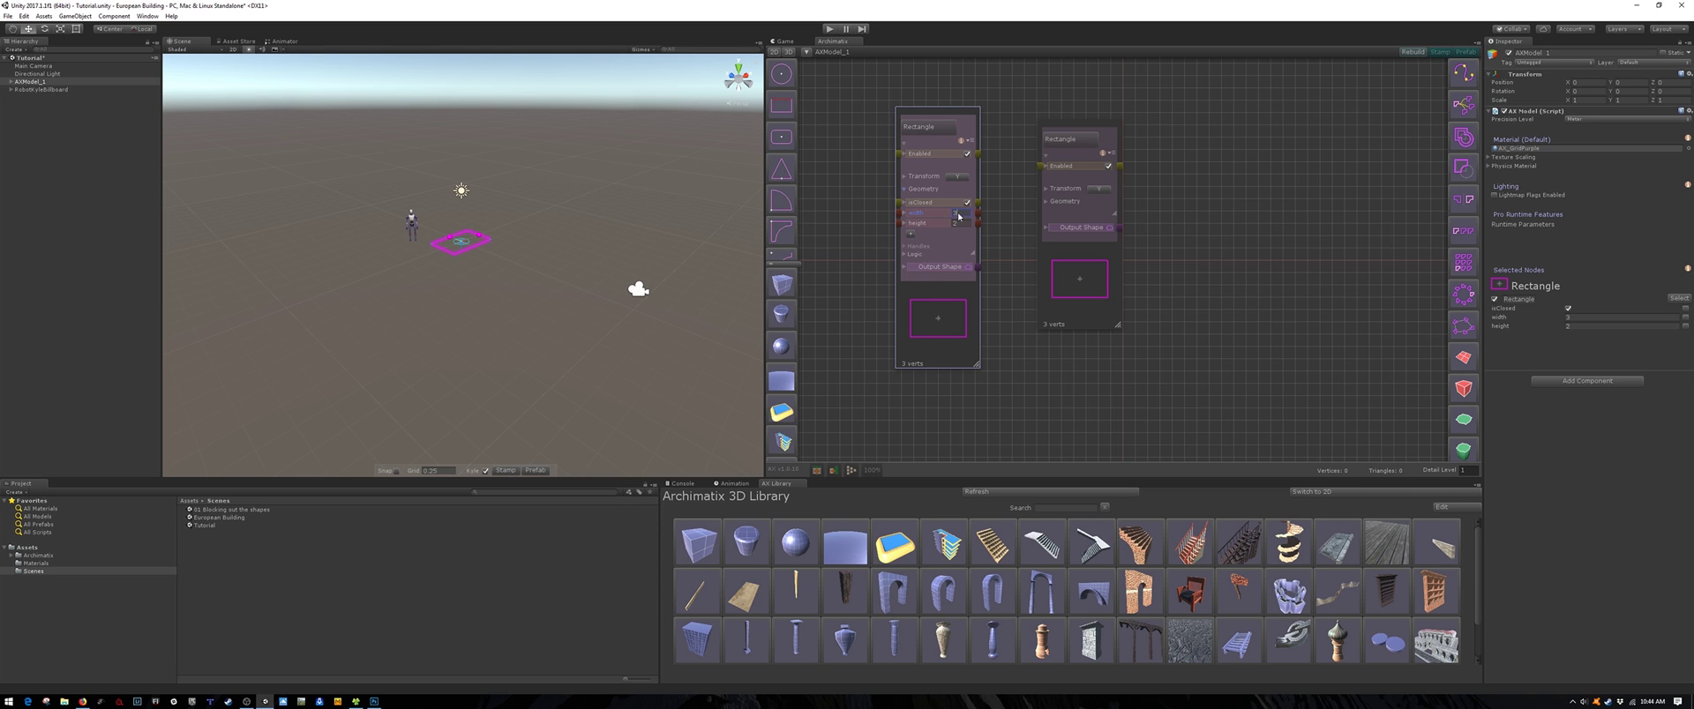
{"action": "type", "text": "36"}
{"action": "left_click", "coordinate": [929, 225]}
{"action": "type", "text": "16"}
{"action": "left_click_drag", "start_coordinate": [937, 115], "coordinate": [893, 98]}
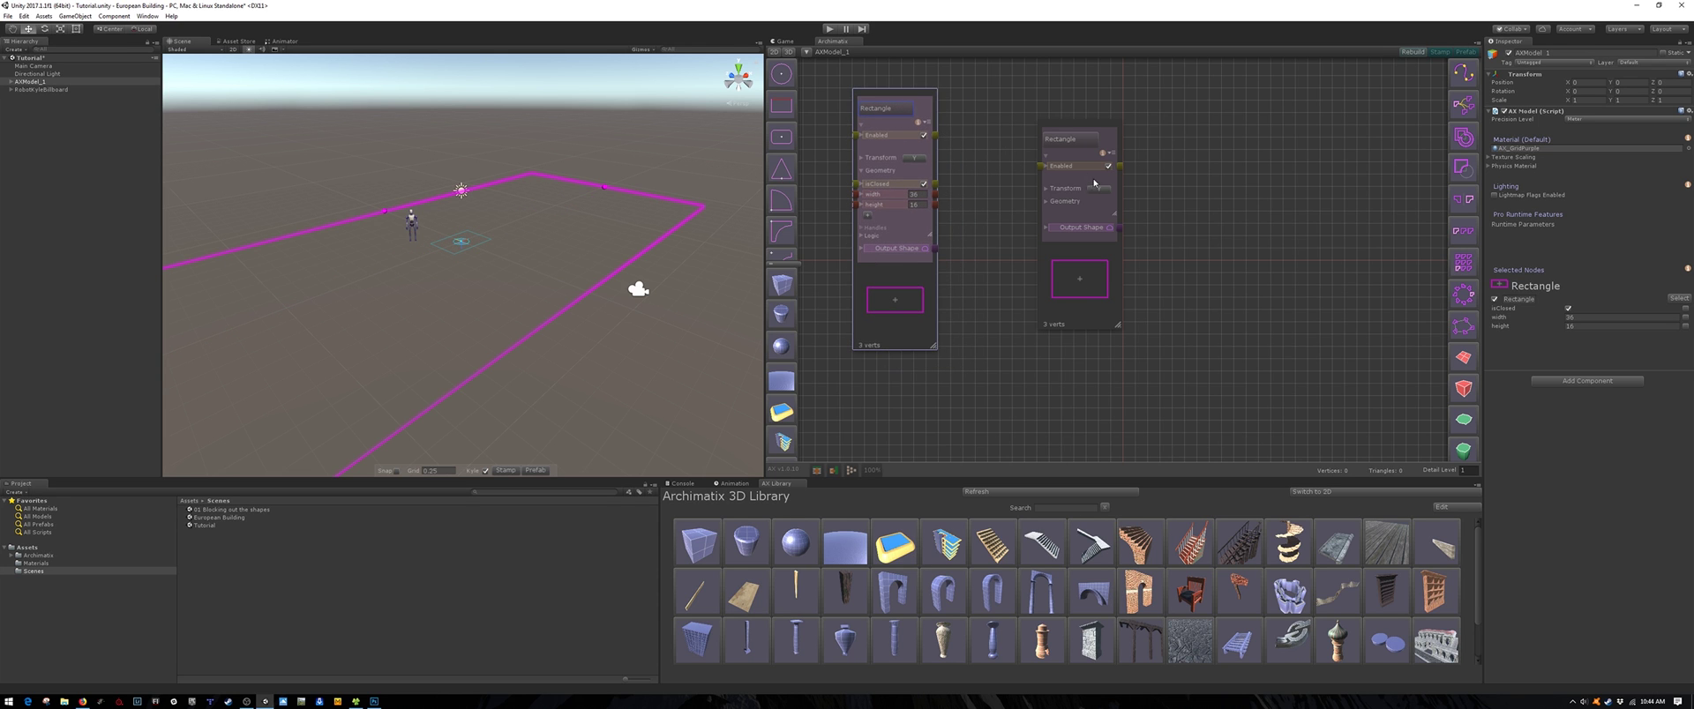
Step: Move the second Rectangle node closer to the first and set its width to 16 and height to 48
{"action": "left_click", "coordinate": [1045, 203]}
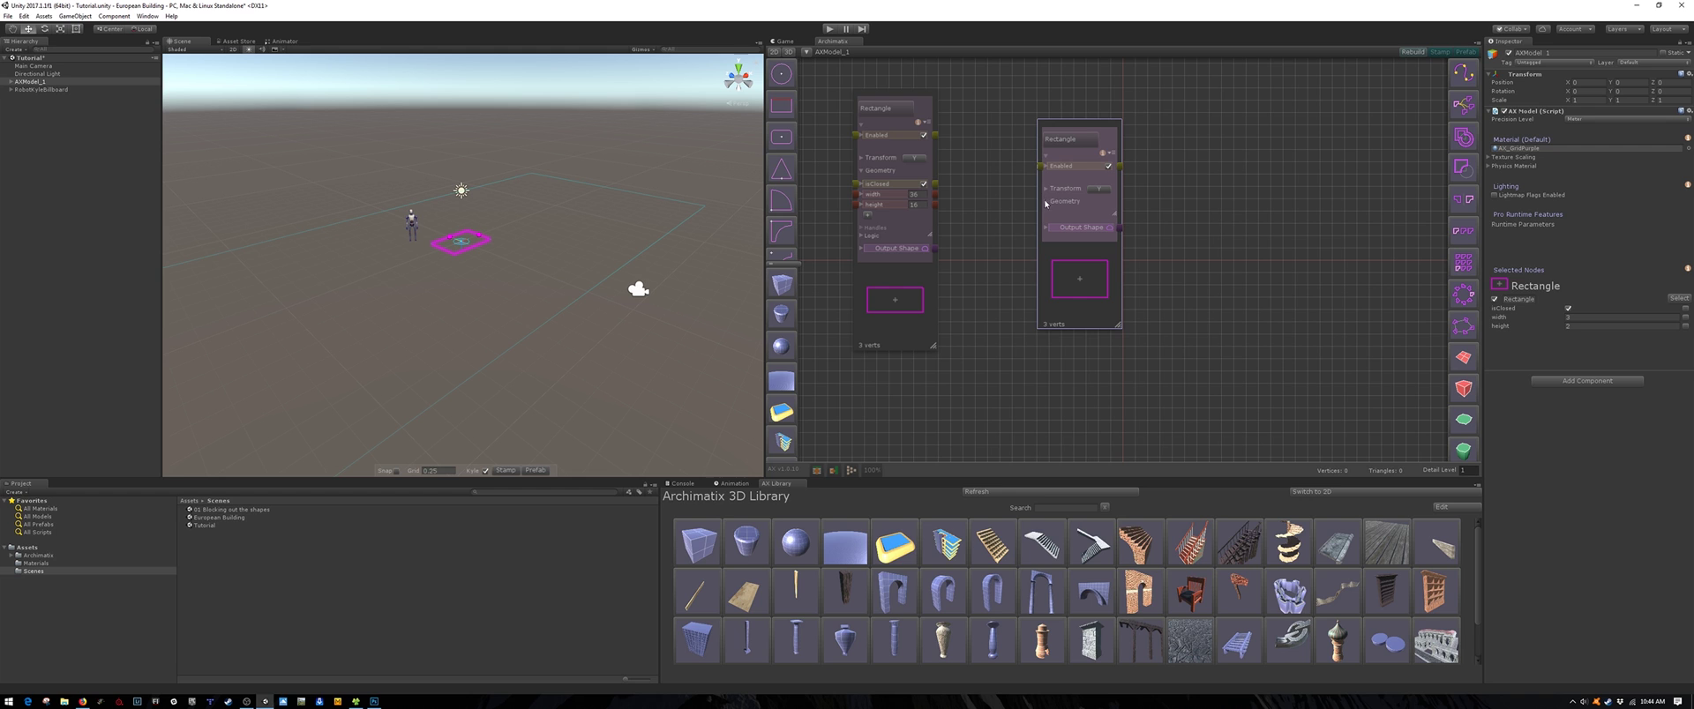
{"action": "left_click", "coordinate": [1046, 203]}
{"action": "left_click_drag", "start_coordinate": [1072, 128], "coordinate": [1019, 128]}
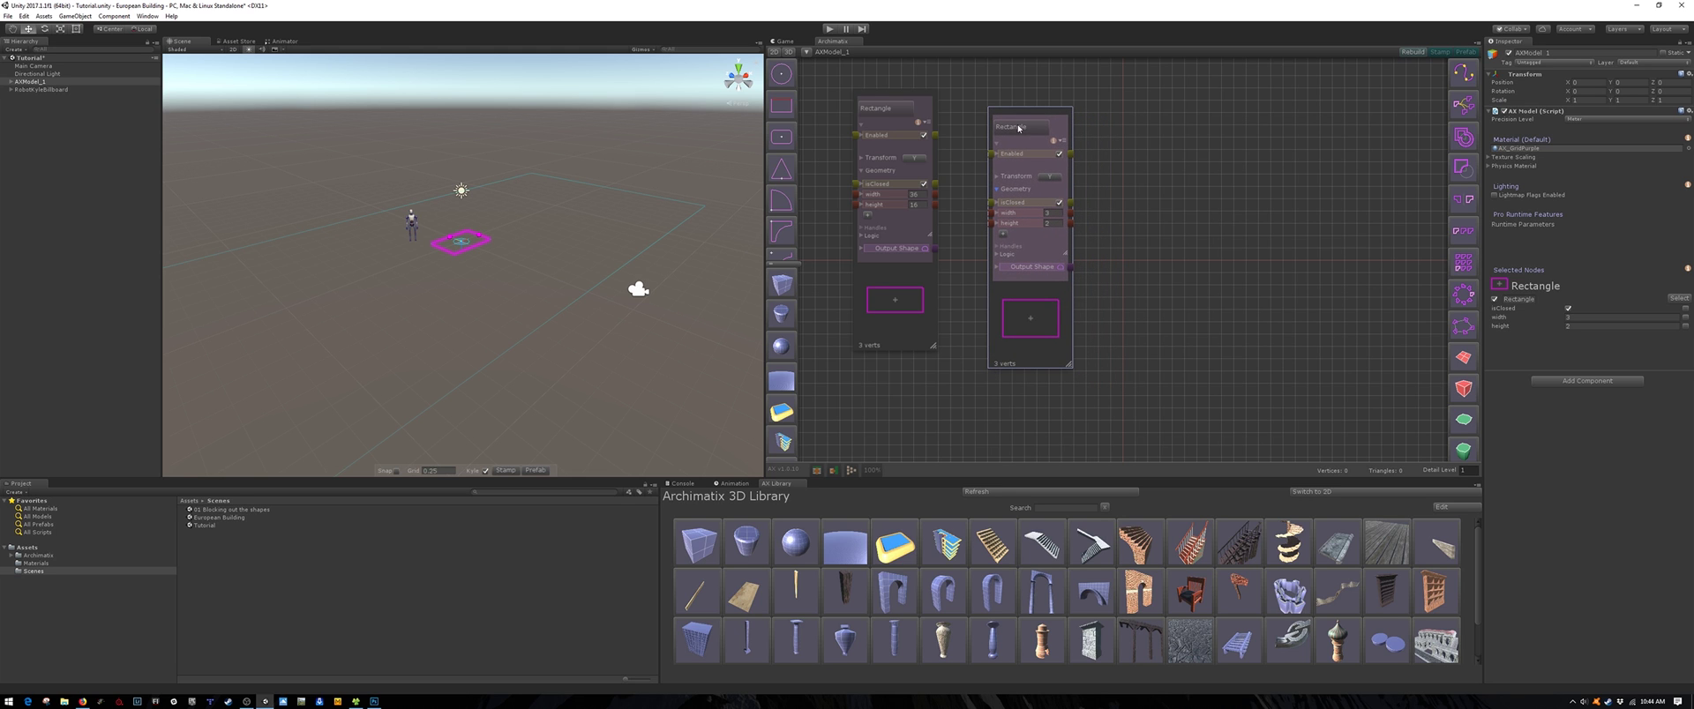
{"action": "left_click", "coordinate": [1047, 213]}
{"action": "type", "text": "16"}
{"action": "left_click", "coordinate": [1041, 223]}
{"action": "type", "text": "48"}
Step: Hide the human scale figure and turn on snapping with a size of 1
{"action": "scroll", "coordinate": [512, 347], "scroll_direction": "down", "scroll_amount": 5}
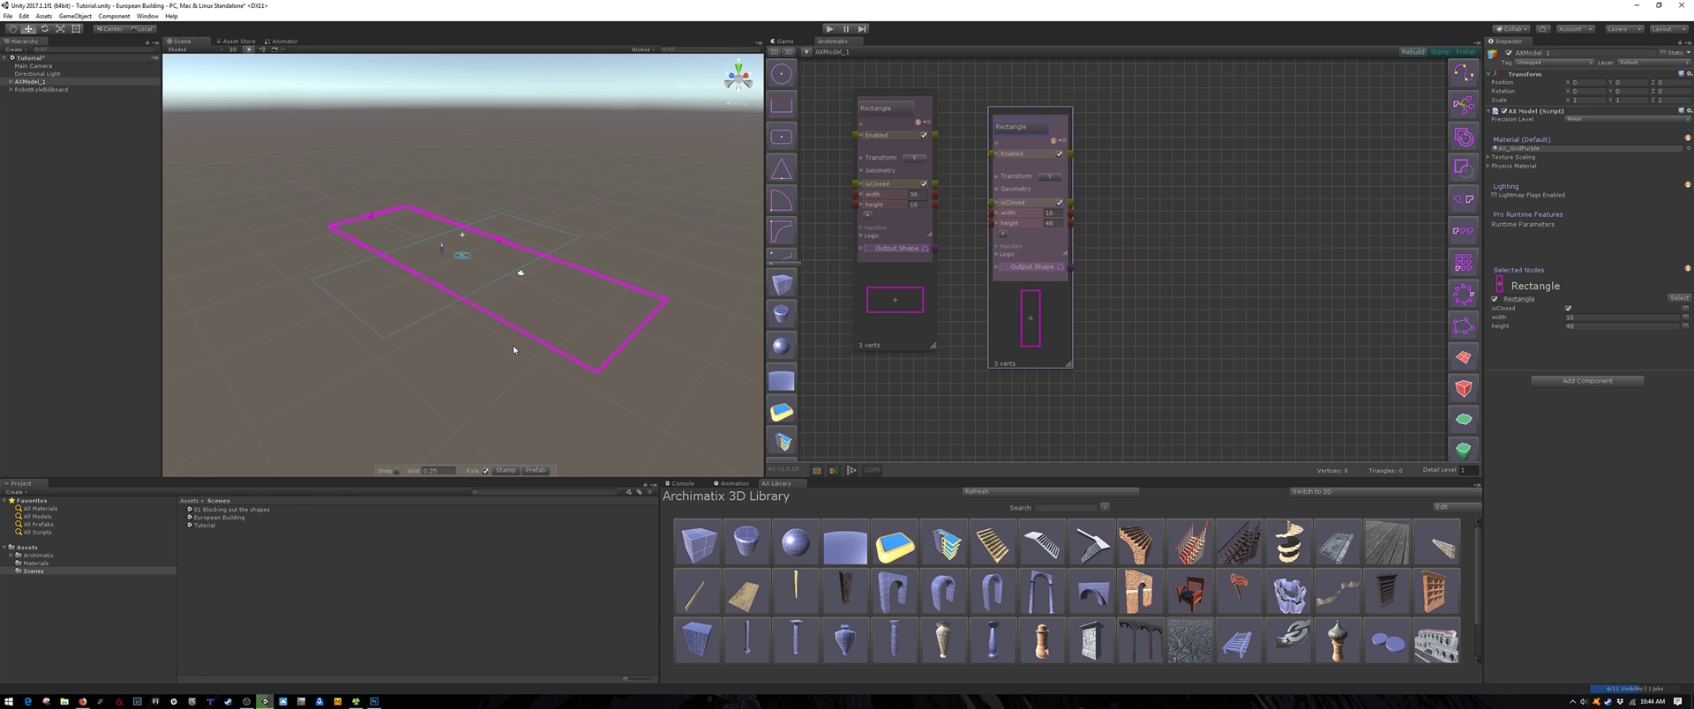
{"action": "left_click", "coordinate": [485, 471]}
{"action": "left_click", "coordinate": [436, 470]}
{"action": "left_click", "coordinate": [443, 306]}
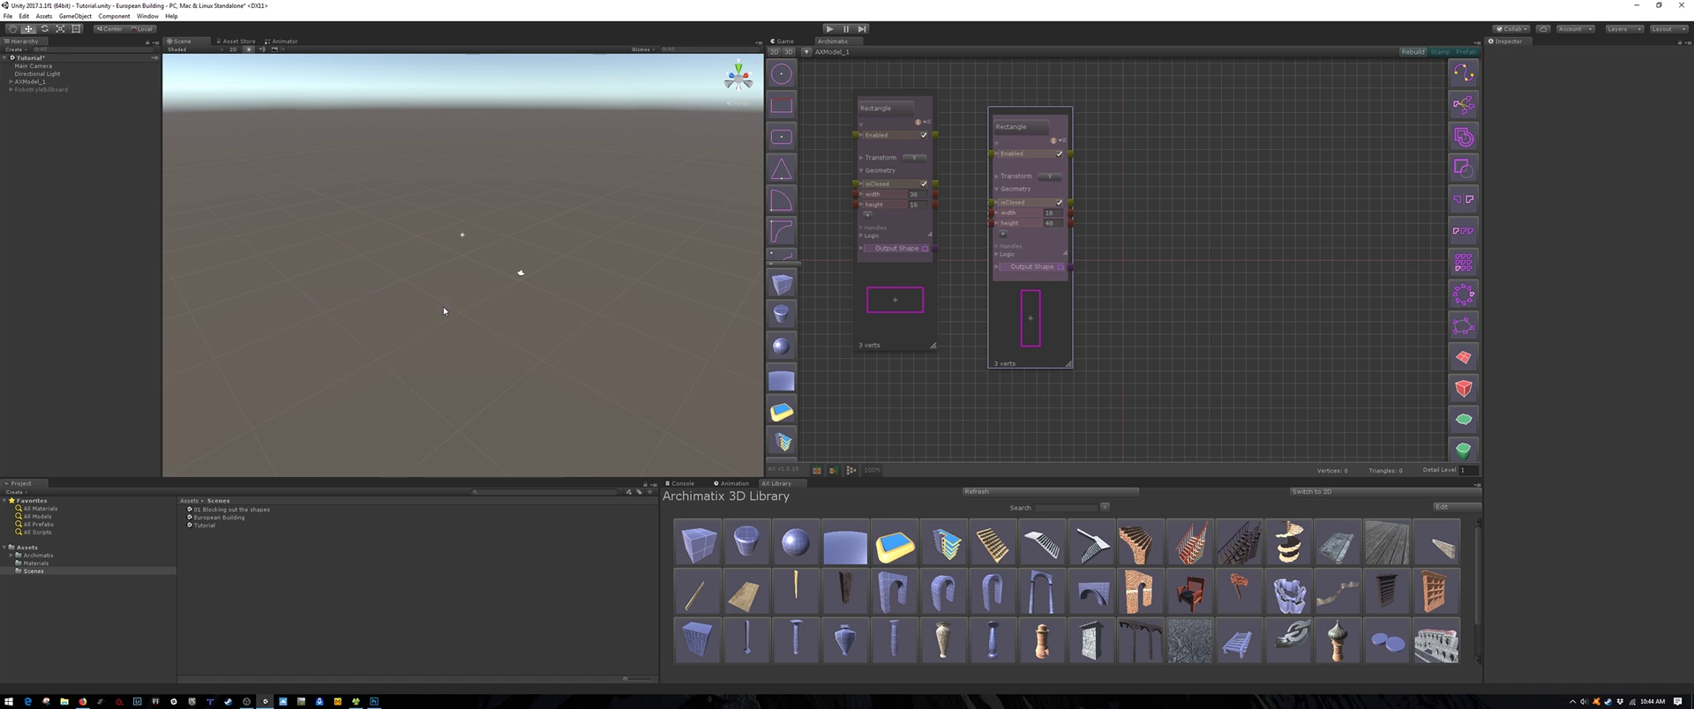
Step: Move the 36 by 16 rectangle beside one end of the 16 by 48 rectangle to form an L-shaped footprint
{"action": "left_click", "coordinate": [874, 284]}
{"action": "left_click_drag", "start_coordinate": [462, 258], "coordinate": [247, 355]}
{"action": "left_click_drag", "start_coordinate": [362, 320], "coordinate": [394, 306], "text": "alt"}
{"action": "scroll", "coordinate": [415, 322], "scroll_direction": "down", "scroll_amount": 3}
{"action": "left_click", "coordinate": [915, 397]}
Step: Feed both rectangles into a new ShapeMerger node as solids so they combine into one L-shaped outline
{"action": "left_click_drag", "start_coordinate": [932, 249], "coordinate": [1457, 150]}
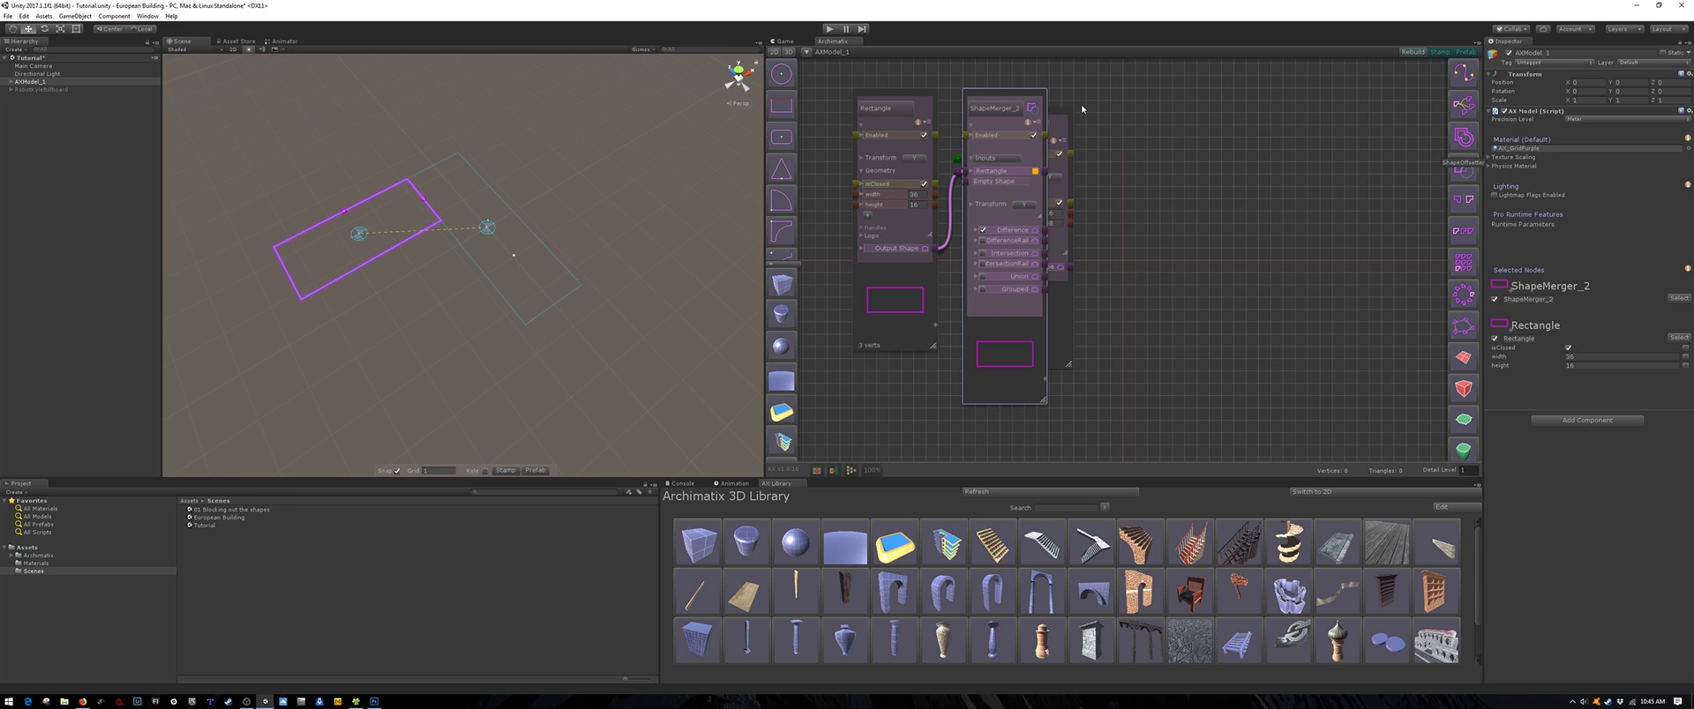
{"action": "left_click_drag", "start_coordinate": [1023, 95], "coordinate": [1227, 107]}
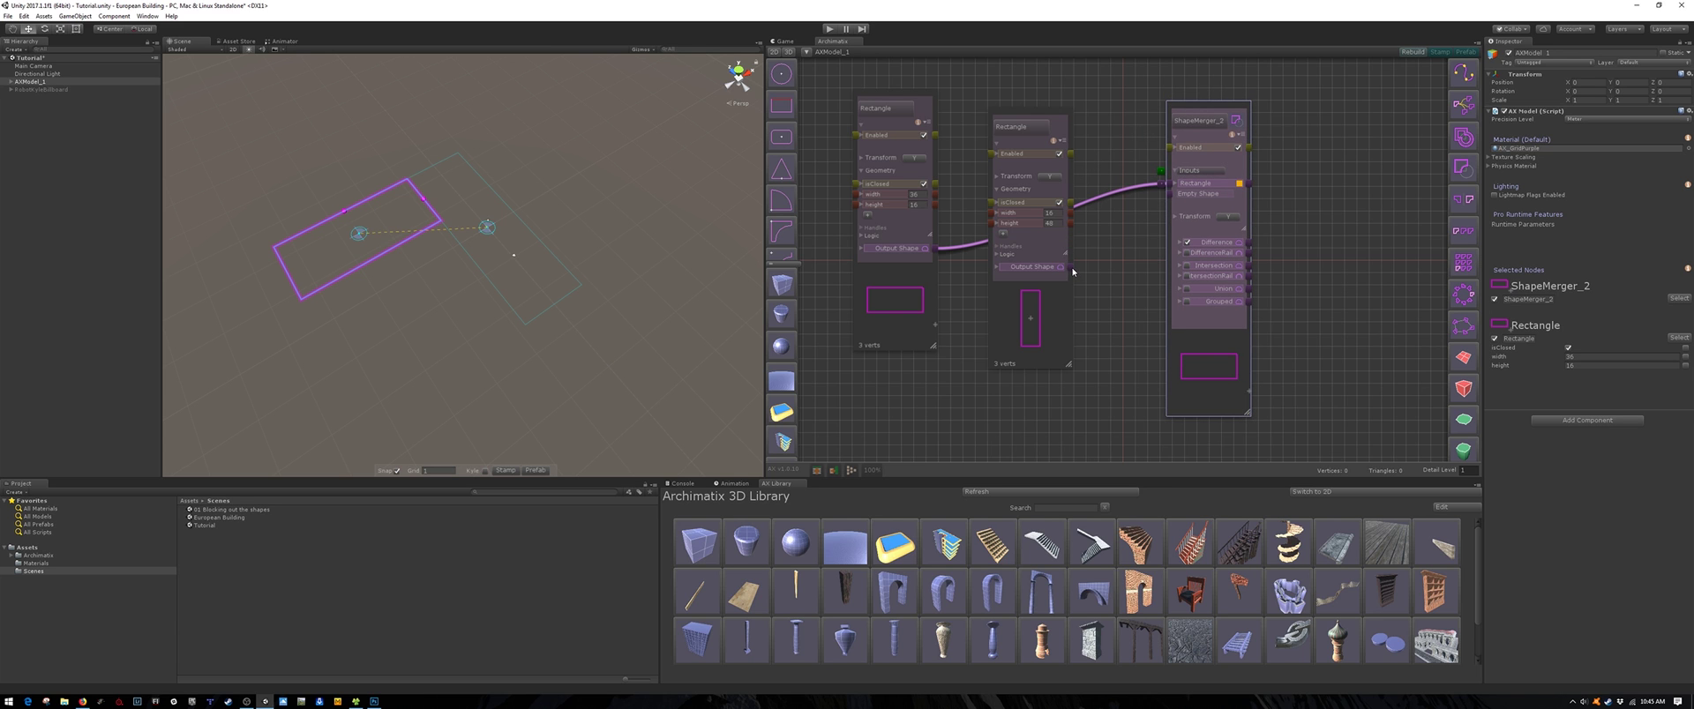
{"action": "left_click_drag", "start_coordinate": [1061, 266], "coordinate": [1170, 198]}
{"action": "left_click_drag", "start_coordinate": [1042, 116], "coordinate": [1057, 152]}
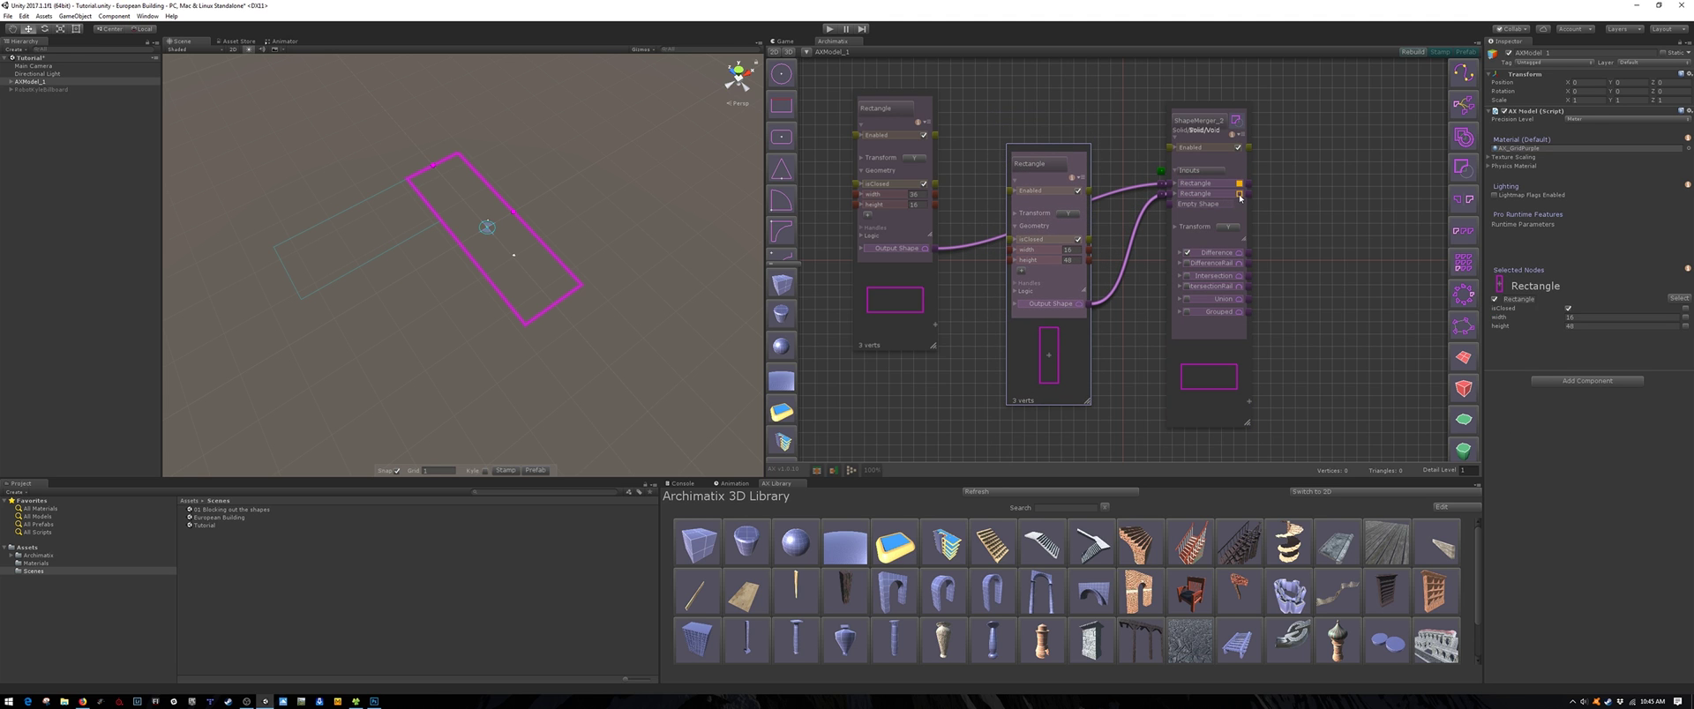
{"action": "left_click", "coordinate": [1197, 400]}
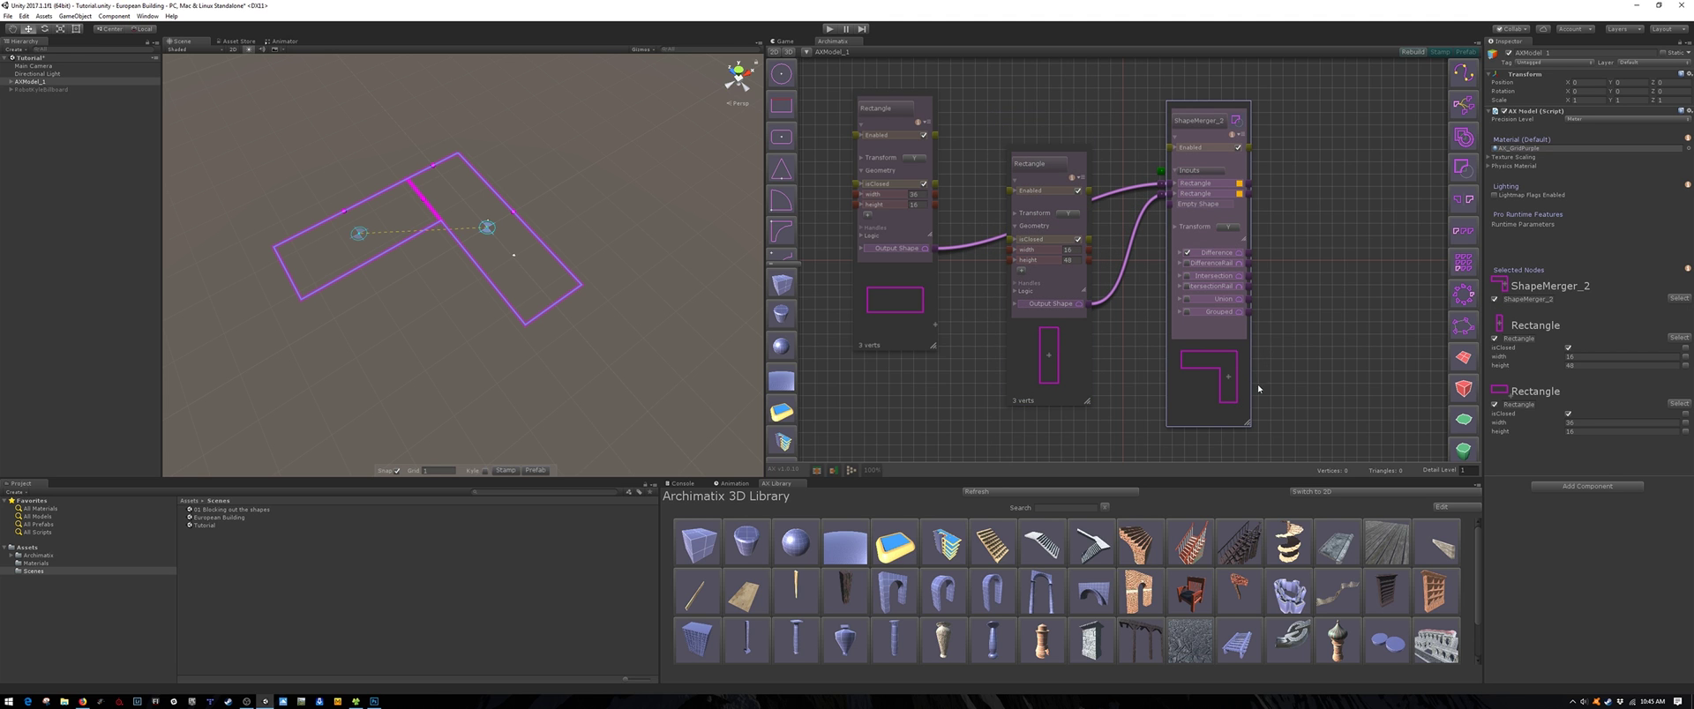
Step: Add a third Rectangle as a solid input of the shape merger and place its node below the other two
{"action": "scroll", "coordinate": [1129, 317], "scroll_direction": "down", "scroll_amount": 3}
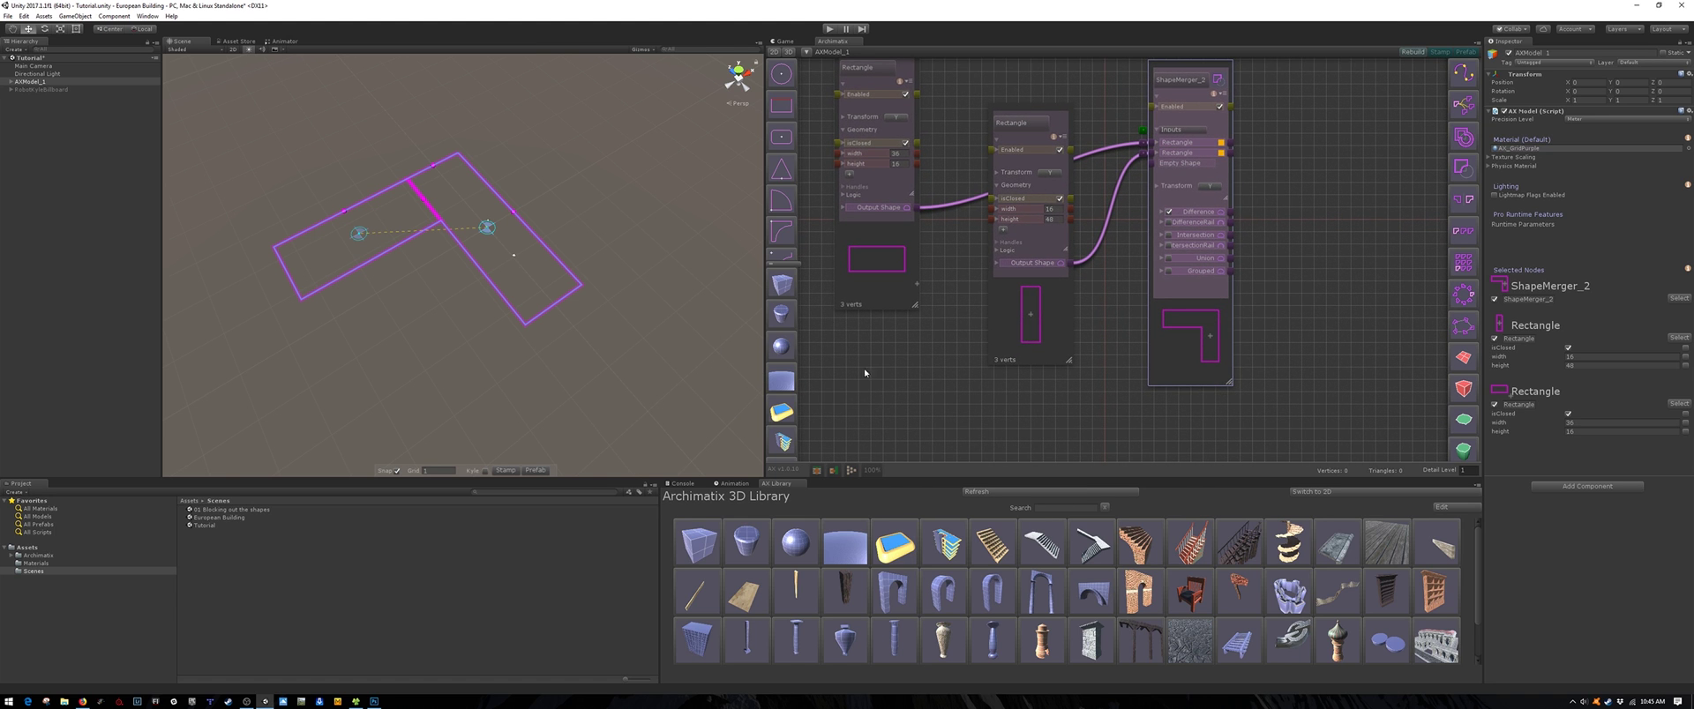
{"action": "left_click", "coordinate": [792, 113]}
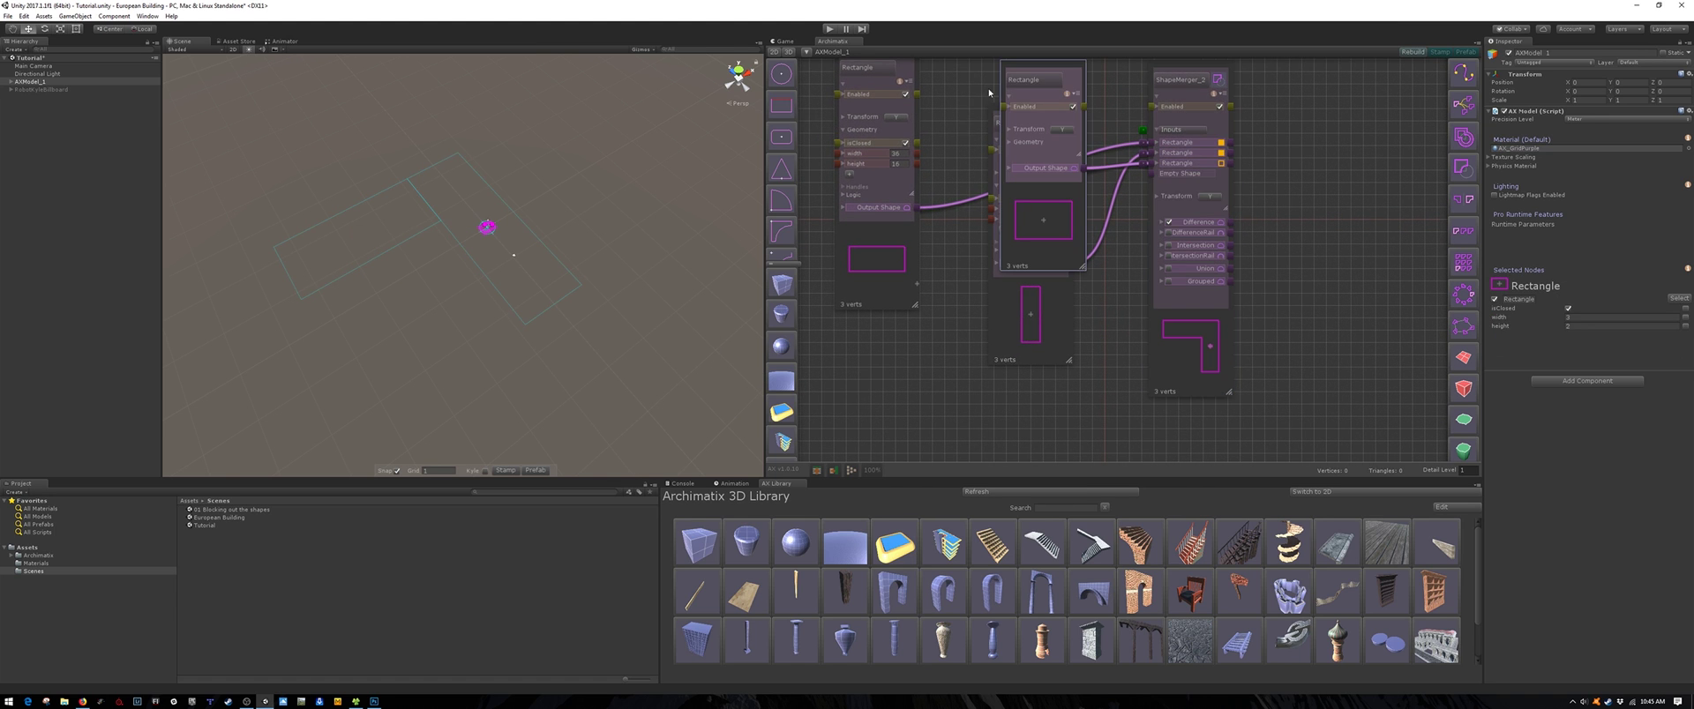
{"action": "left_click_drag", "start_coordinate": [1033, 68], "coordinate": [942, 307]}
{"action": "scroll", "coordinate": [1083, 328], "scroll_direction": "down", "scroll_amount": 3}
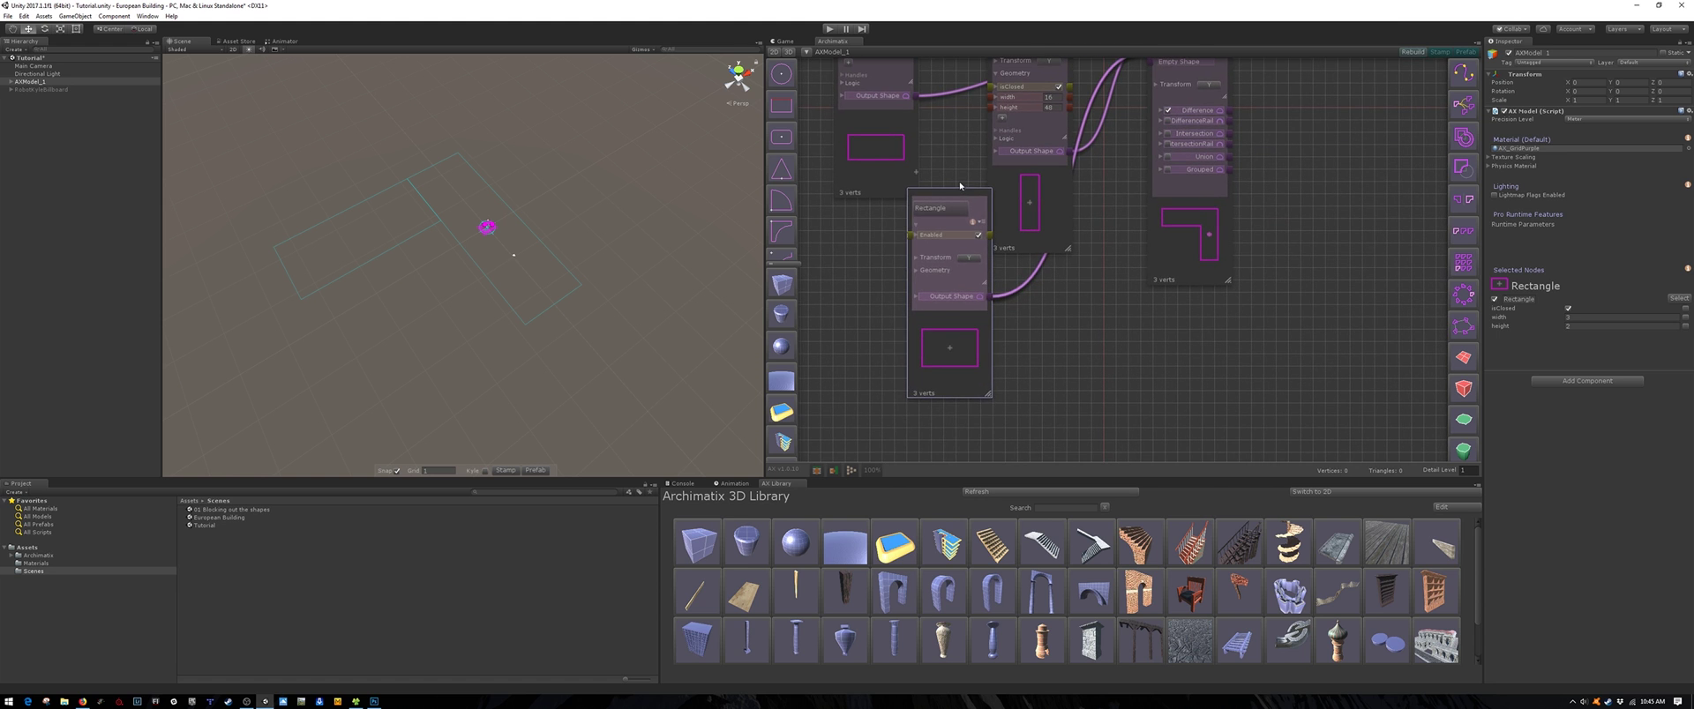
{"action": "left_click_drag", "start_coordinate": [961, 185], "coordinate": [940, 235]}
{"action": "middle_click_drag", "start_coordinate": [1110, 360], "coordinate": [1088, 424]}
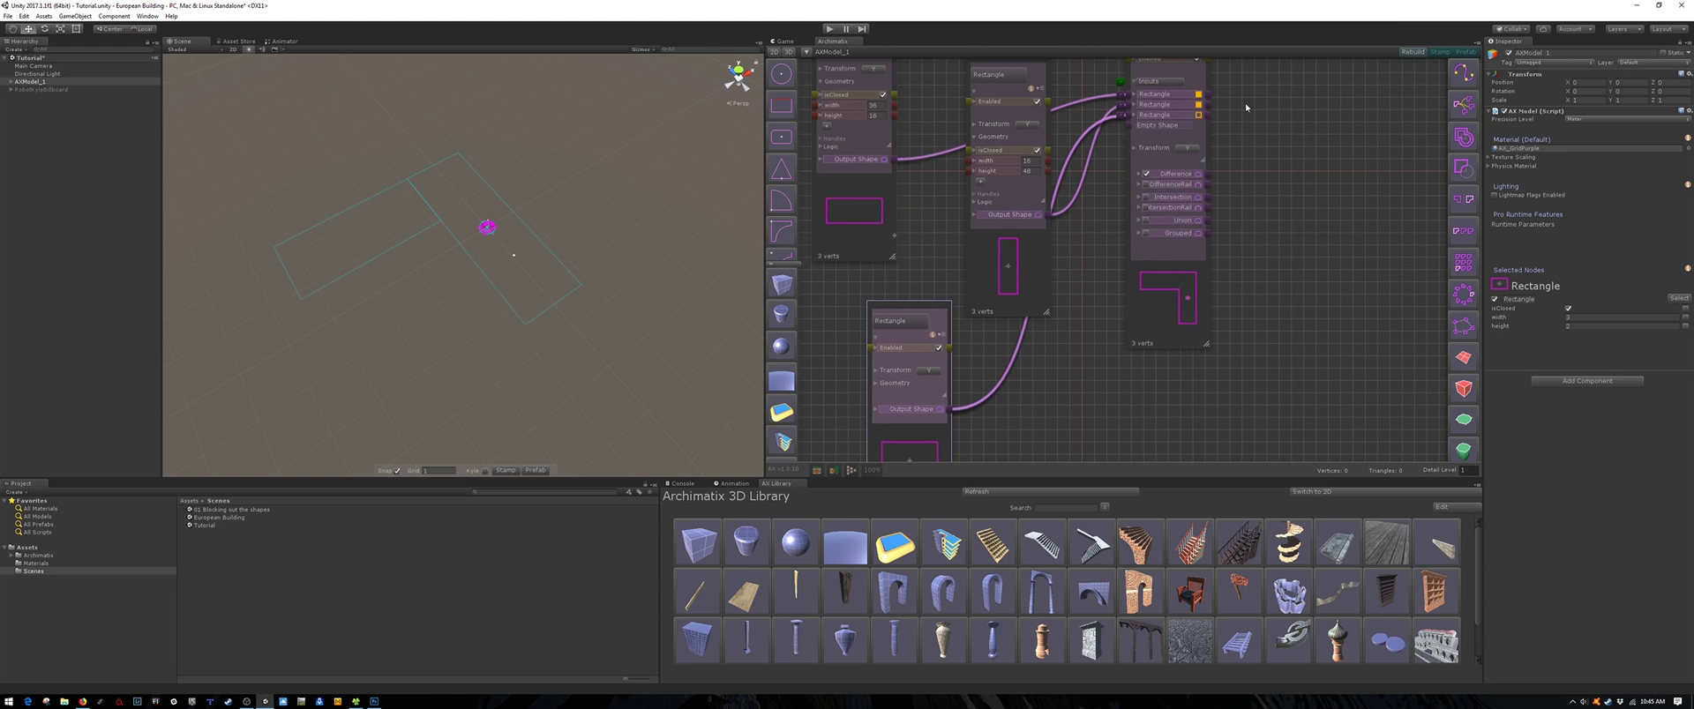
{"action": "left_click", "coordinate": [1199, 115]}
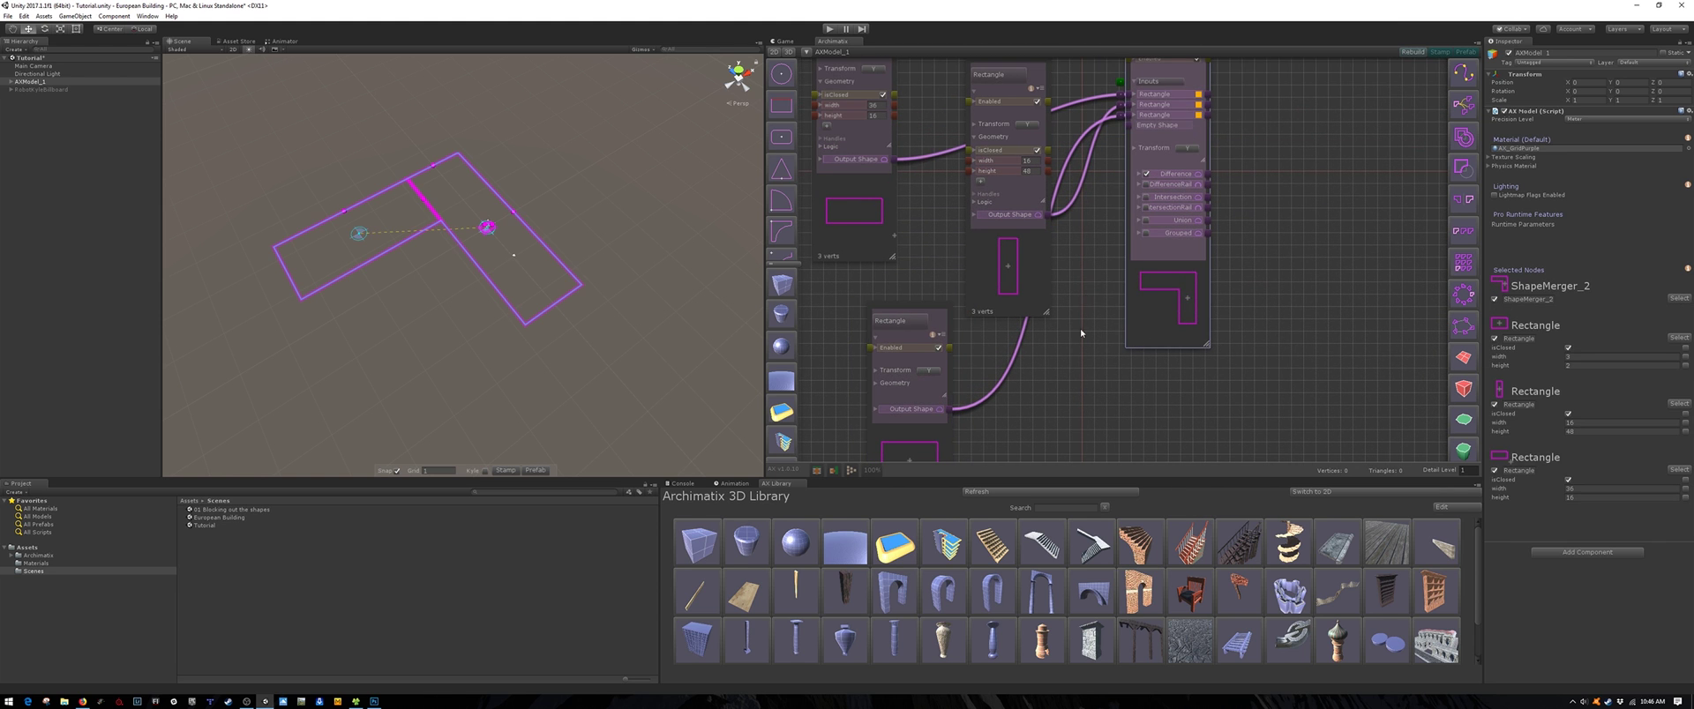
Step: Set the third rectangle's width to 12 and height to 8, and move it to the free end of the long wing
{"action": "scroll", "coordinate": [1076, 352], "scroll_direction": "down", "scroll_amount": 2}
{"action": "left_click", "coordinate": [902, 301]}
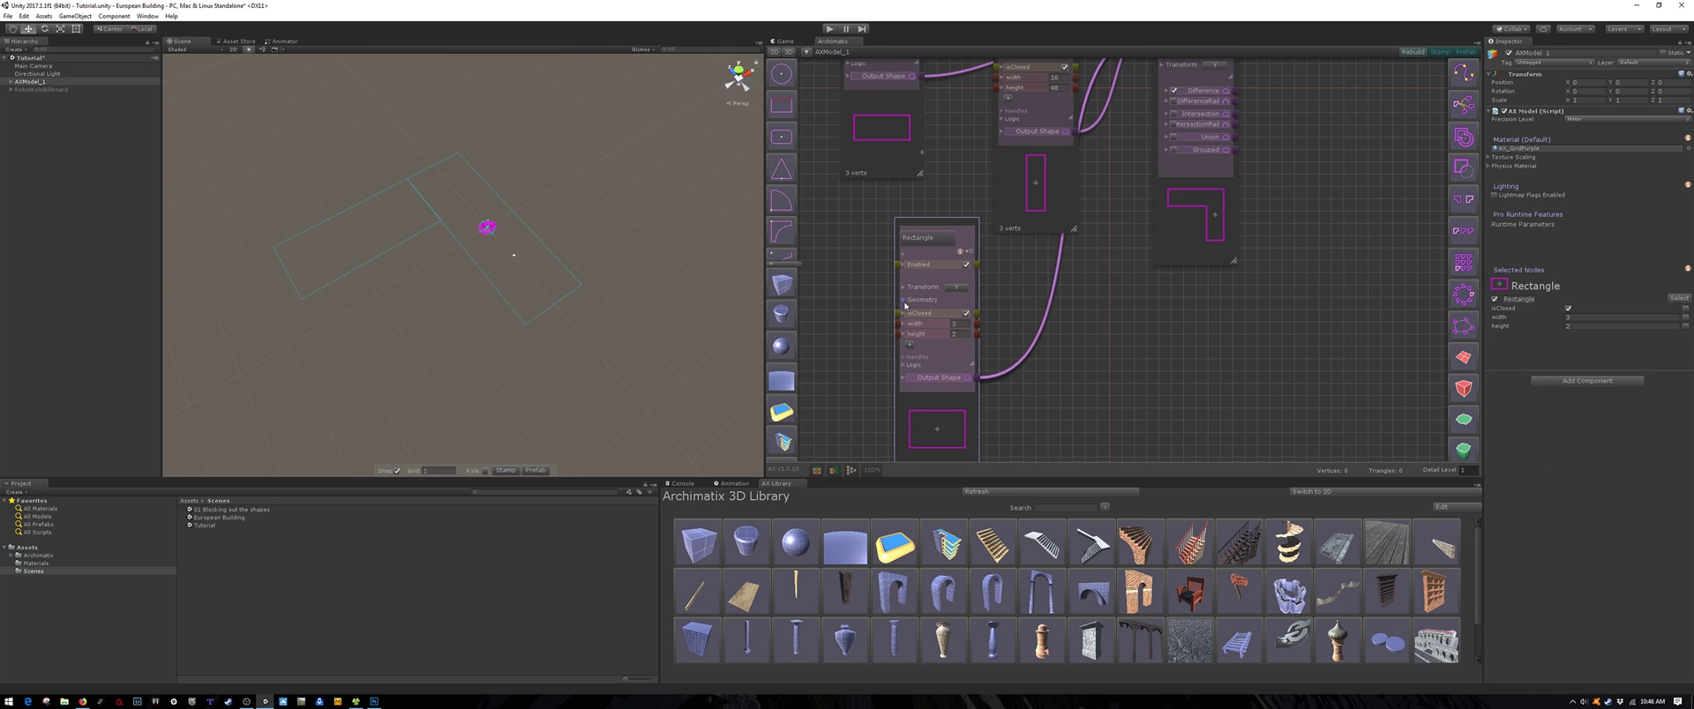
{"action": "type", "text": "12"}
{"action": "left_click", "coordinate": [944, 337]}
{"action": "type", "text": "8"}
{"action": "left_click_drag", "start_coordinate": [488, 232], "coordinate": [556, 341]}
{"action": "left_click", "coordinate": [580, 375]}
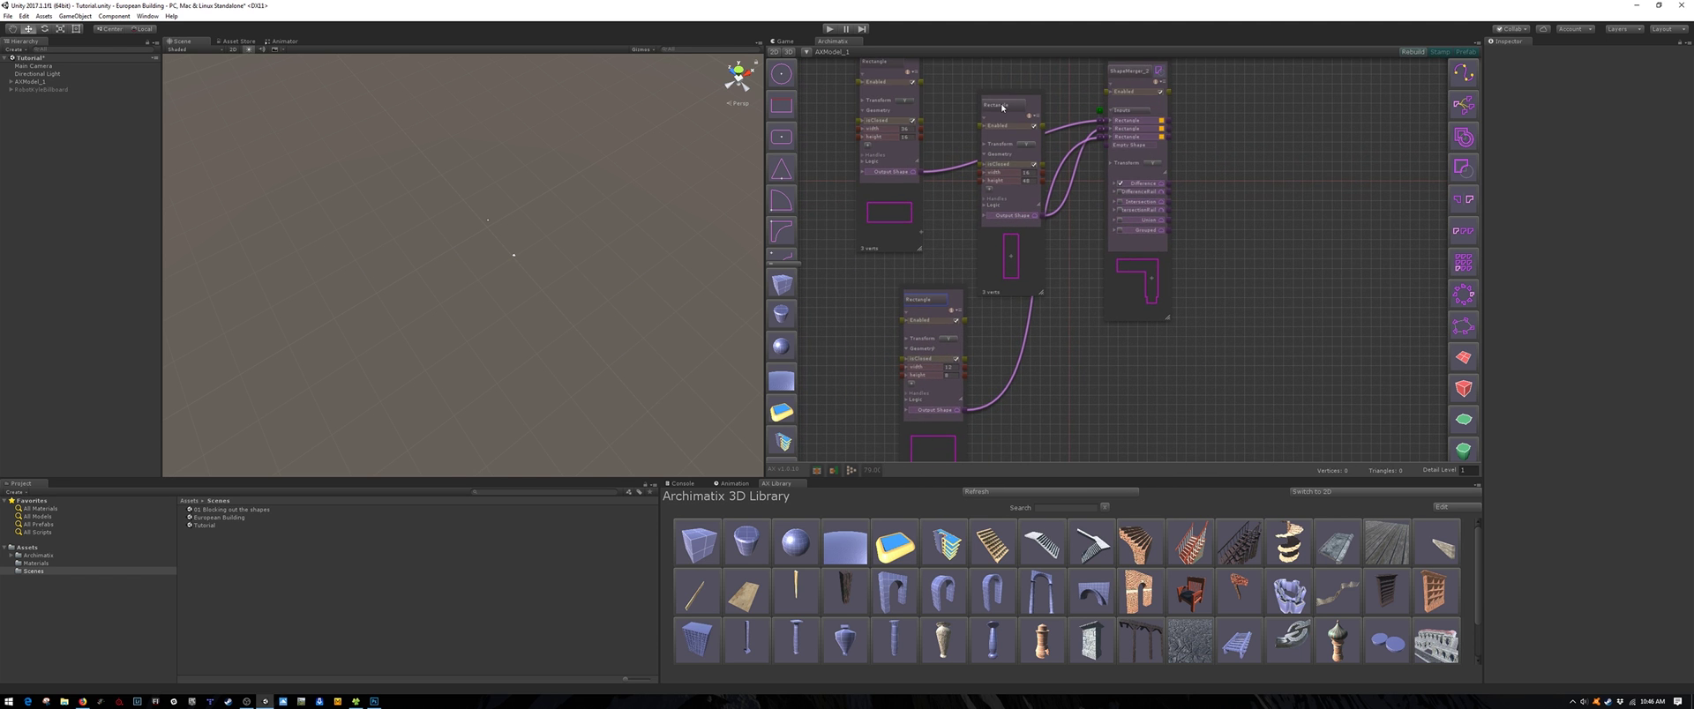
Step: Add a Circle as a solid input of the shape merger and arrange the four shape nodes in two rows
{"action": "left_click_drag", "start_coordinate": [1006, 93], "coordinate": [974, 62]}
{"action": "left_click", "coordinate": [780, 76]}
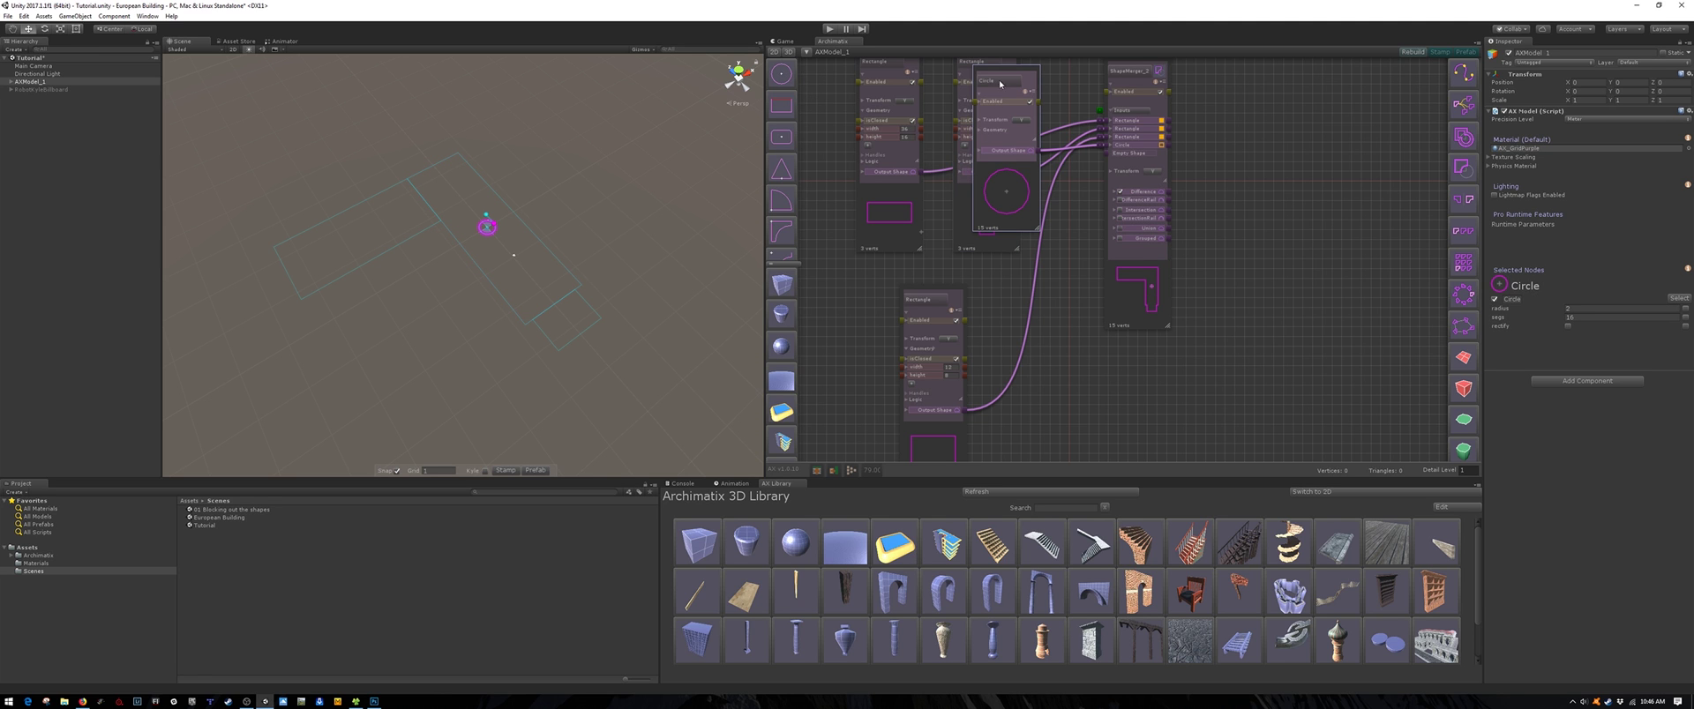
{"action": "left_click_drag", "start_coordinate": [1006, 73], "coordinate": [895, 278]}
{"action": "left_click_drag", "start_coordinate": [1046, 307], "coordinate": [1027, 287]}
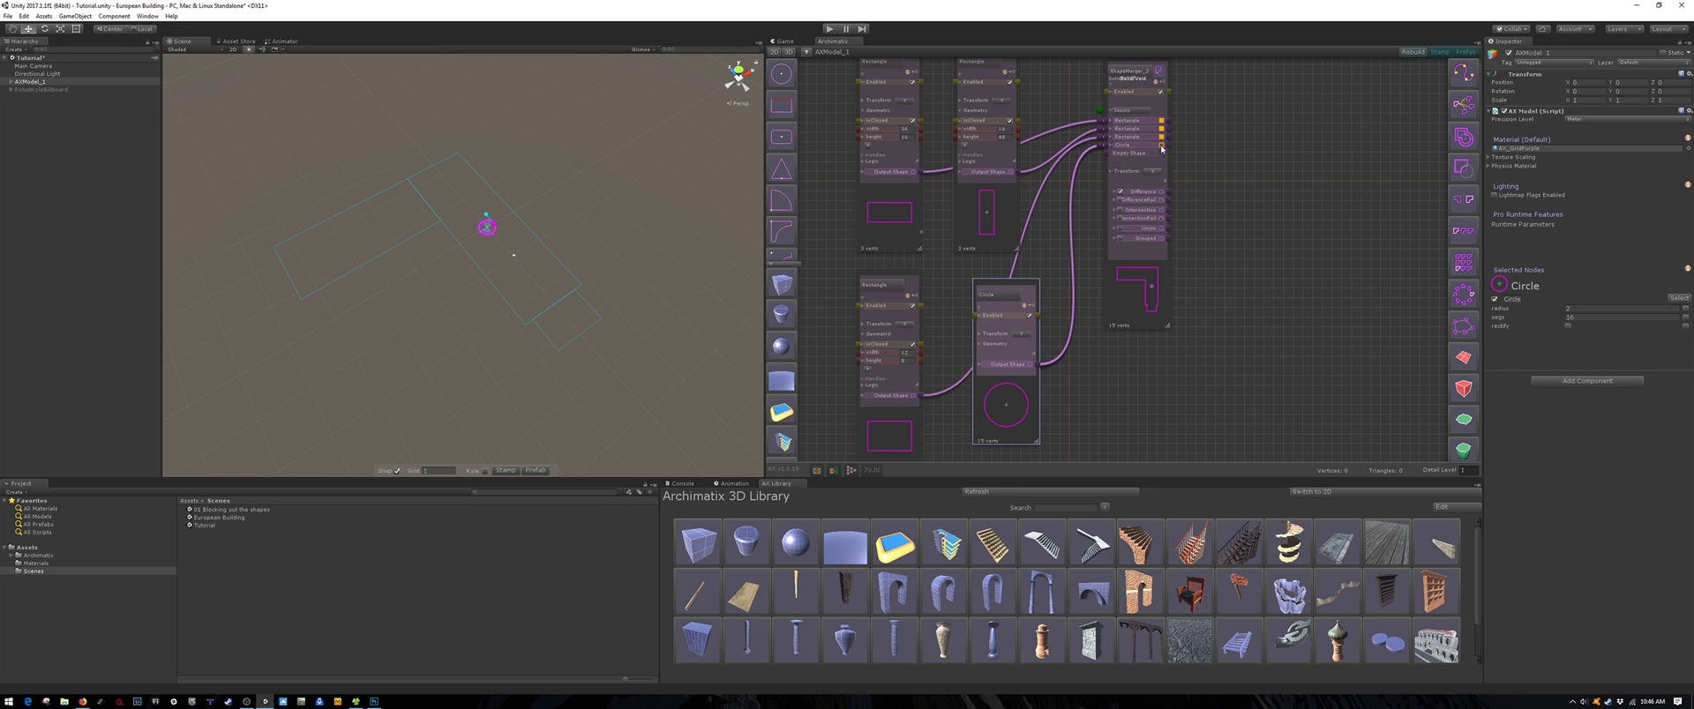
{"action": "left_click", "coordinate": [1163, 148]}
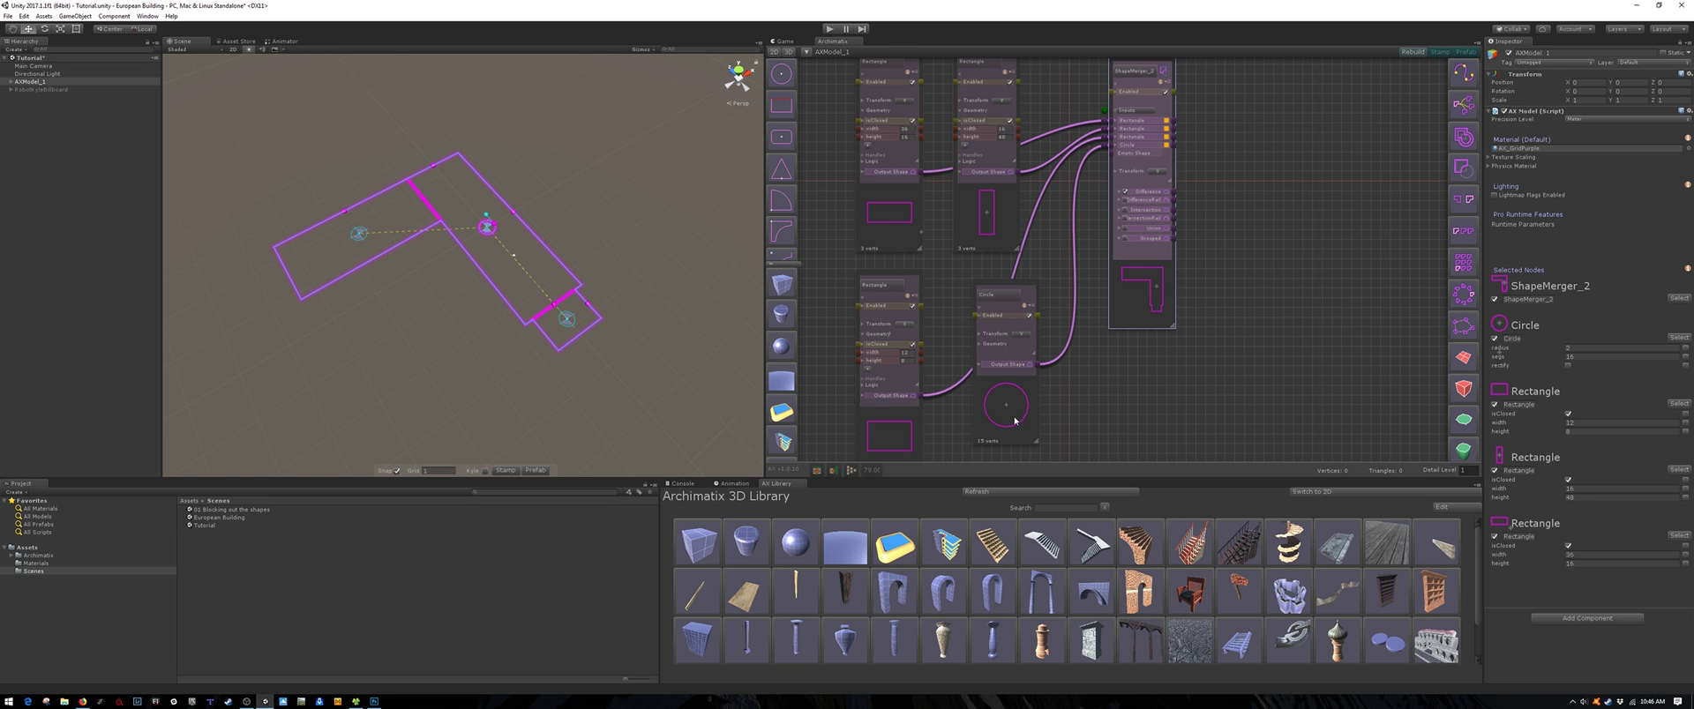
Step: Set the circle's radius to 6 and move it to the free end of the long wing
{"action": "left_click", "coordinate": [980, 344]}
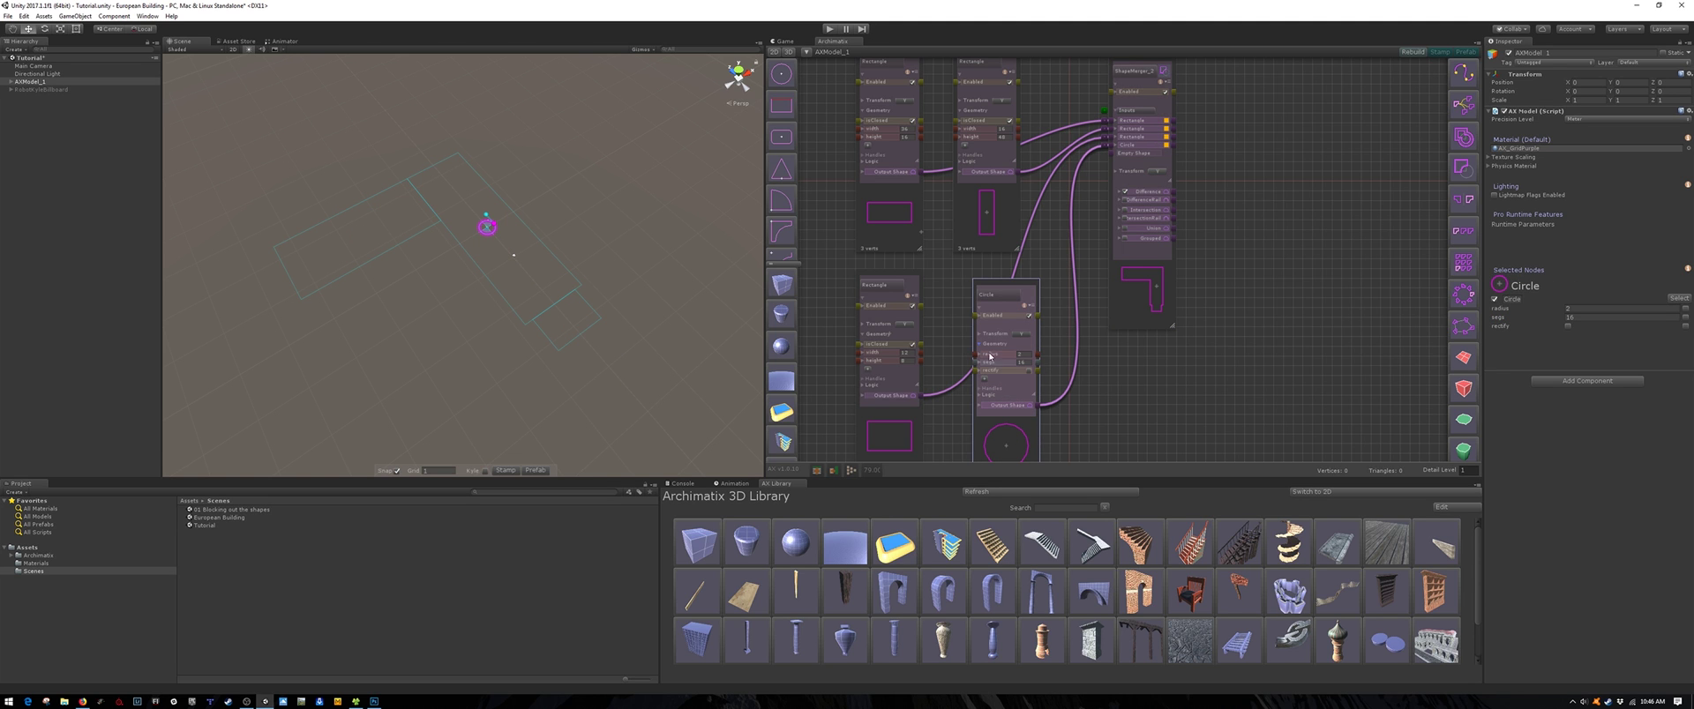
{"action": "left_click", "coordinate": [1020, 355]}
{"action": "type", "text": "6"}
{"action": "left_click_drag", "start_coordinate": [491, 236], "coordinate": [563, 357]}
Step: Extrude the shape merger's Difference output and place the new Extrude node beside the merger
{"action": "left_click", "coordinate": [1140, 302]}
{"action": "scroll", "coordinate": [1183, 348], "scroll_direction": "up", "scroll_amount": 5}
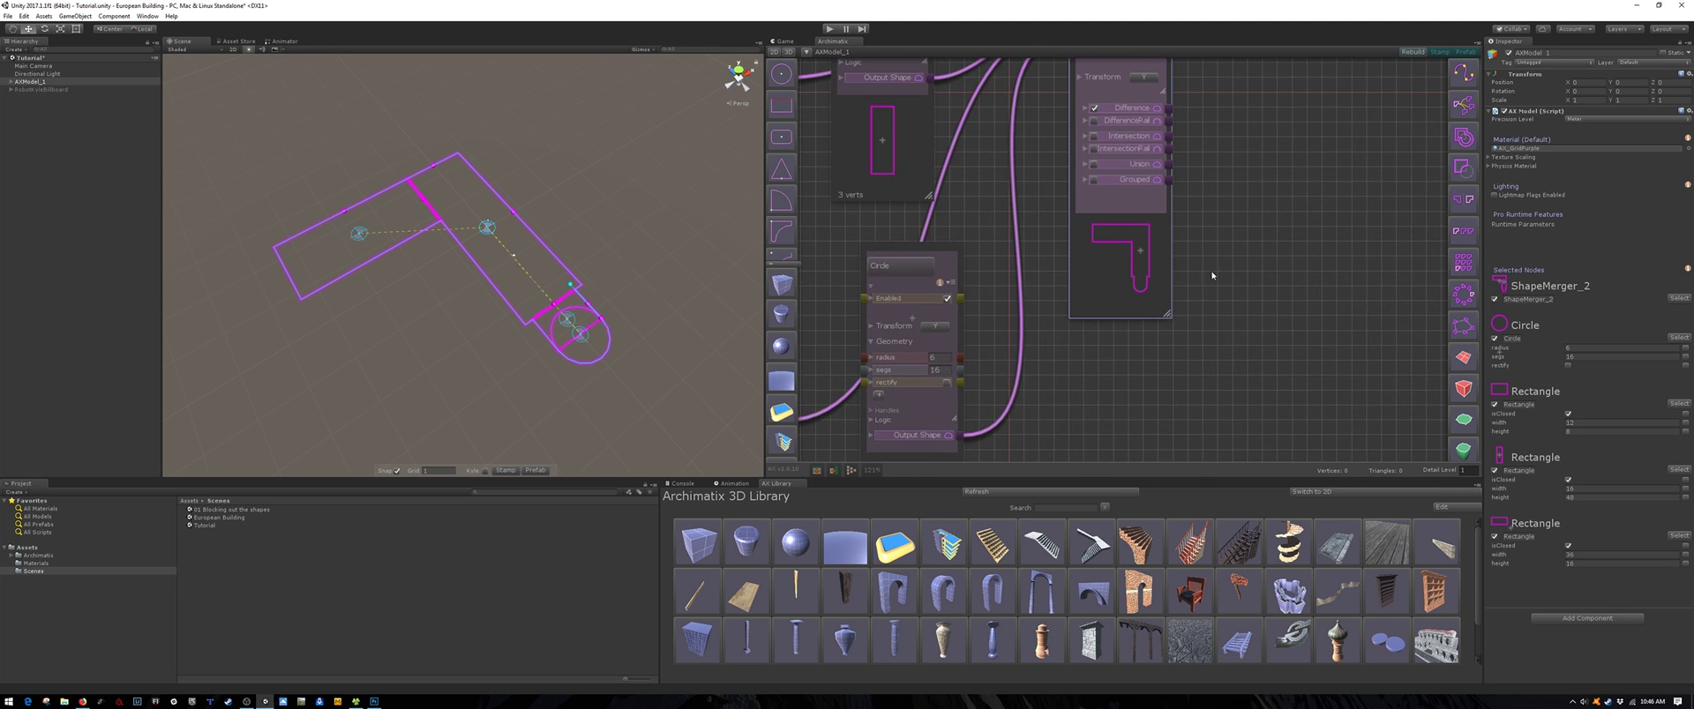
{"action": "middle_click_drag", "start_coordinate": [1215, 266], "coordinate": [1076, 338]}
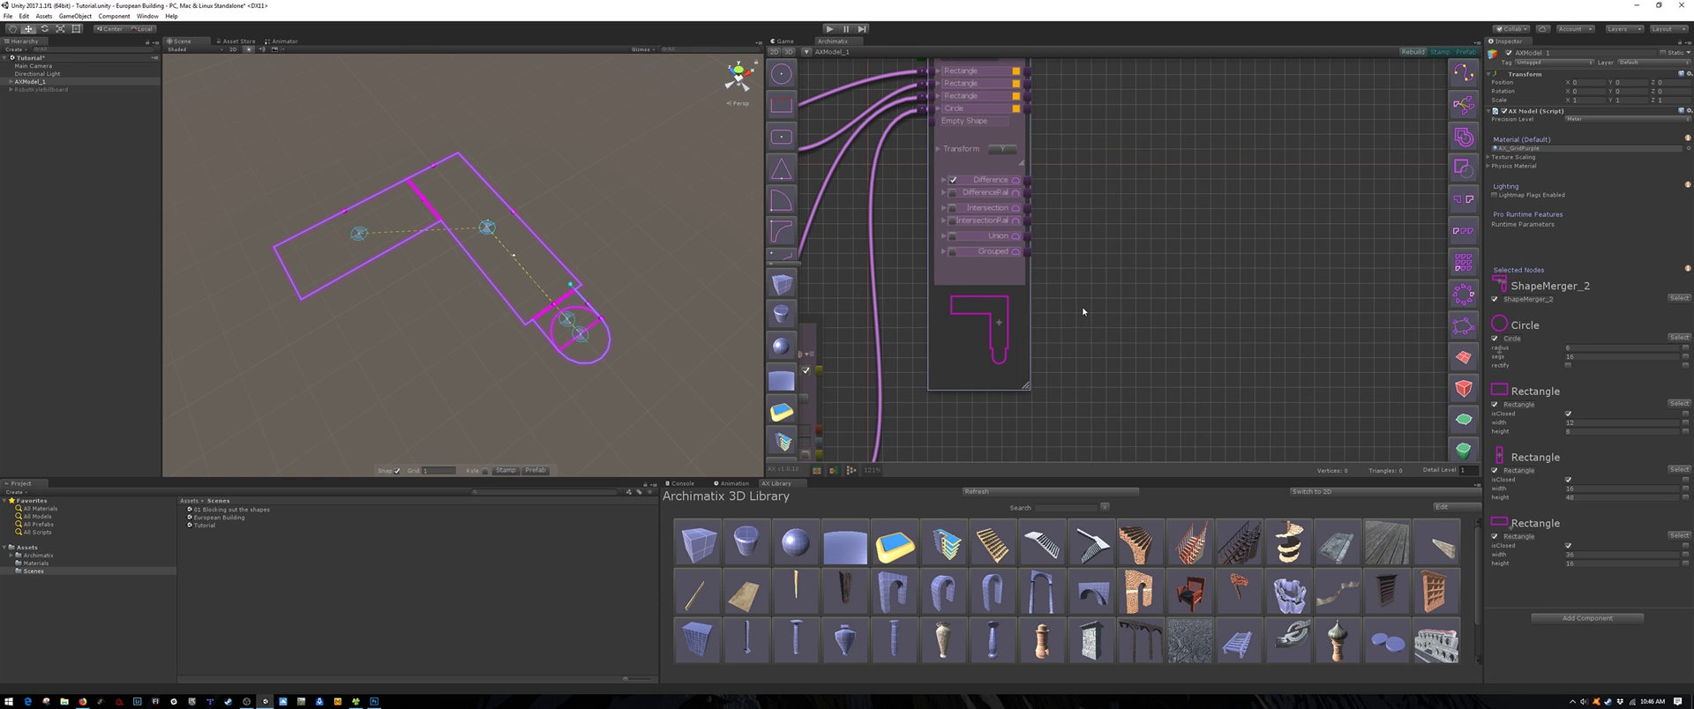
{"action": "scroll", "coordinate": [1083, 308], "scroll_direction": "down", "scroll_amount": 5}
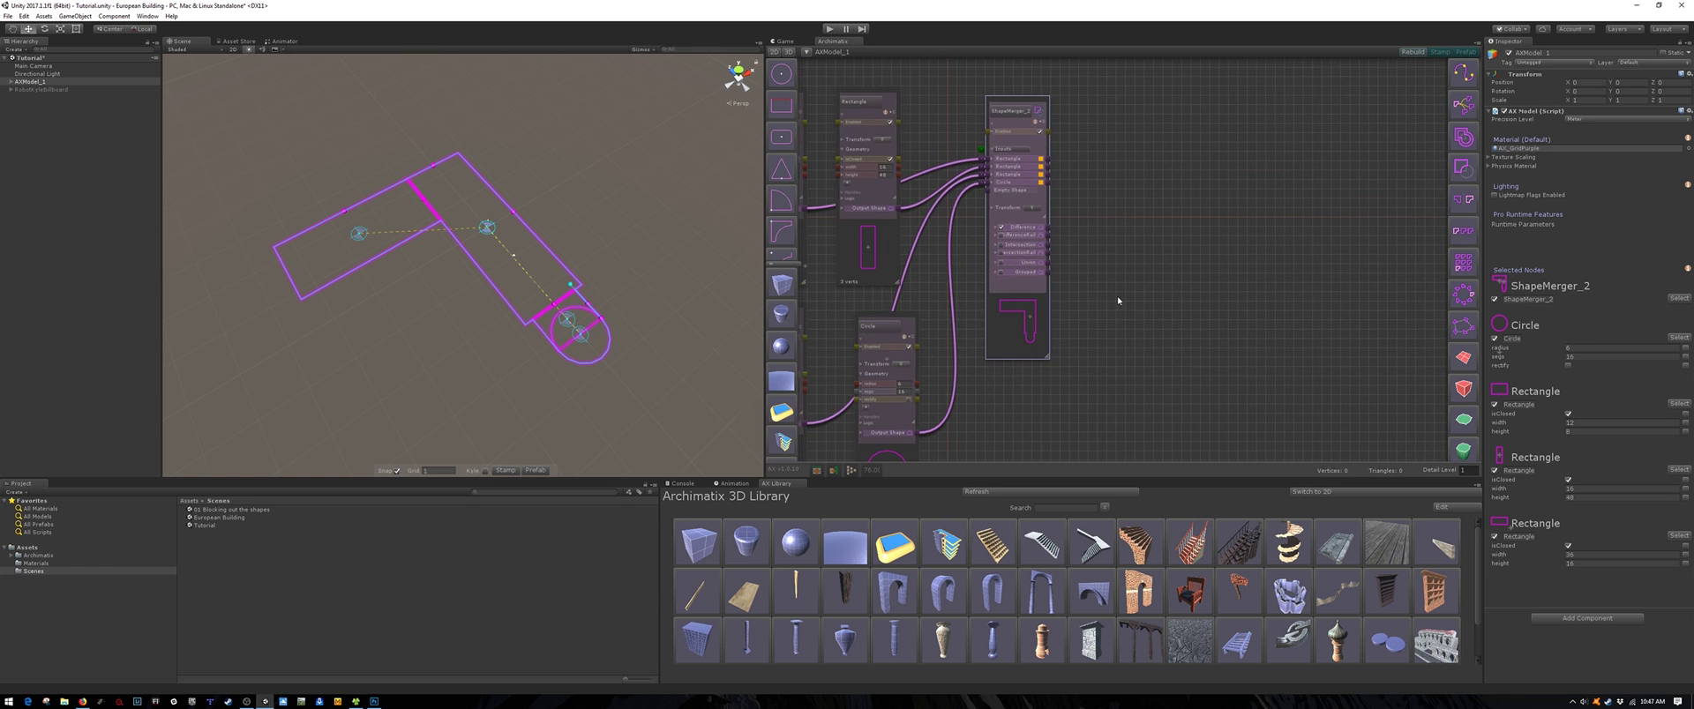
{"action": "left_click_drag", "start_coordinate": [1230, 243], "coordinate": [1463, 396]}
{"action": "left_click_drag", "start_coordinate": [1133, 129], "coordinate": [1192, 160]}
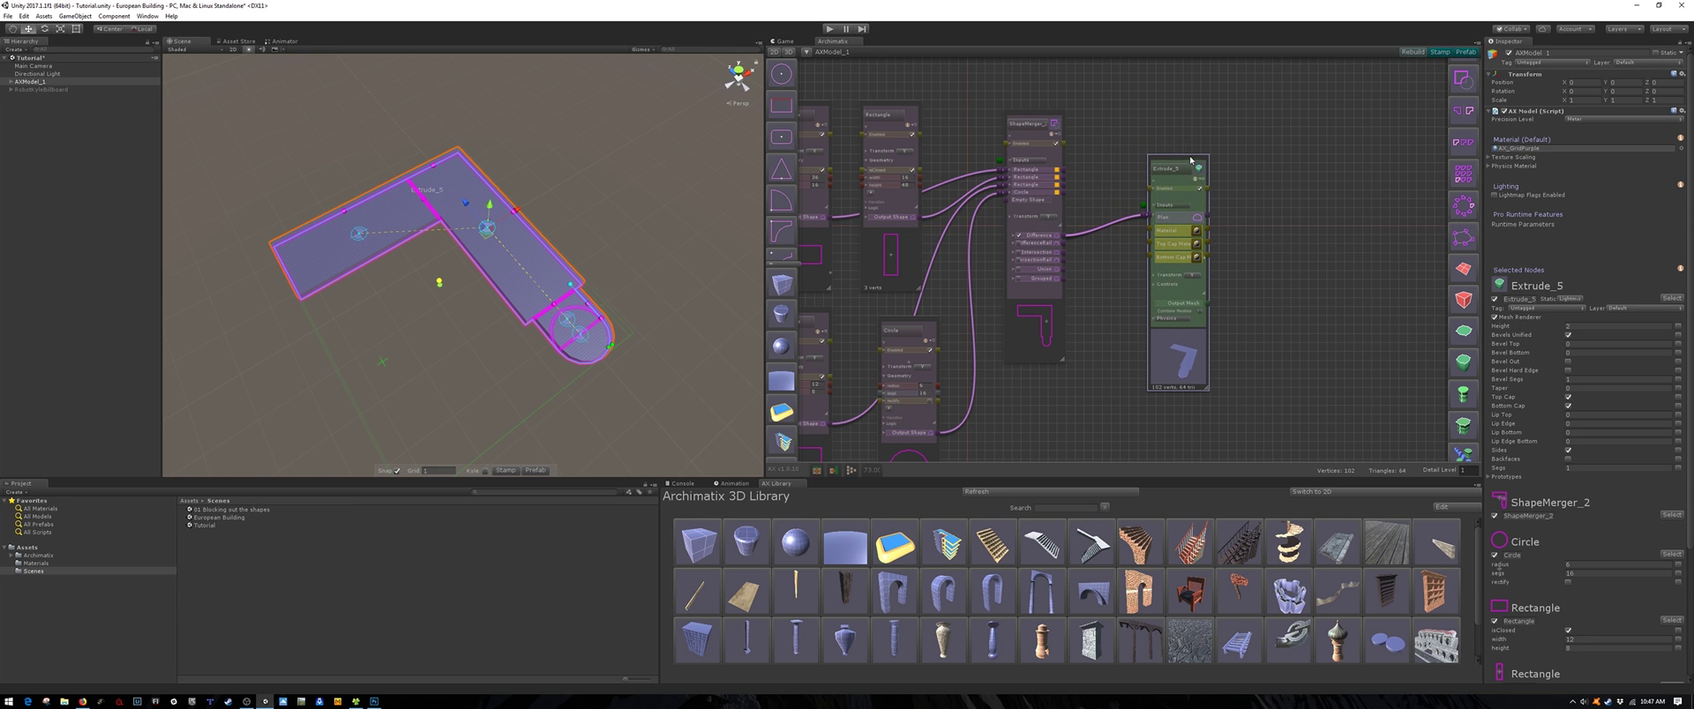
Step: Set the extrusion's height to 4 and view the building mass from a low angle
{"action": "left_click", "coordinate": [1153, 286]}
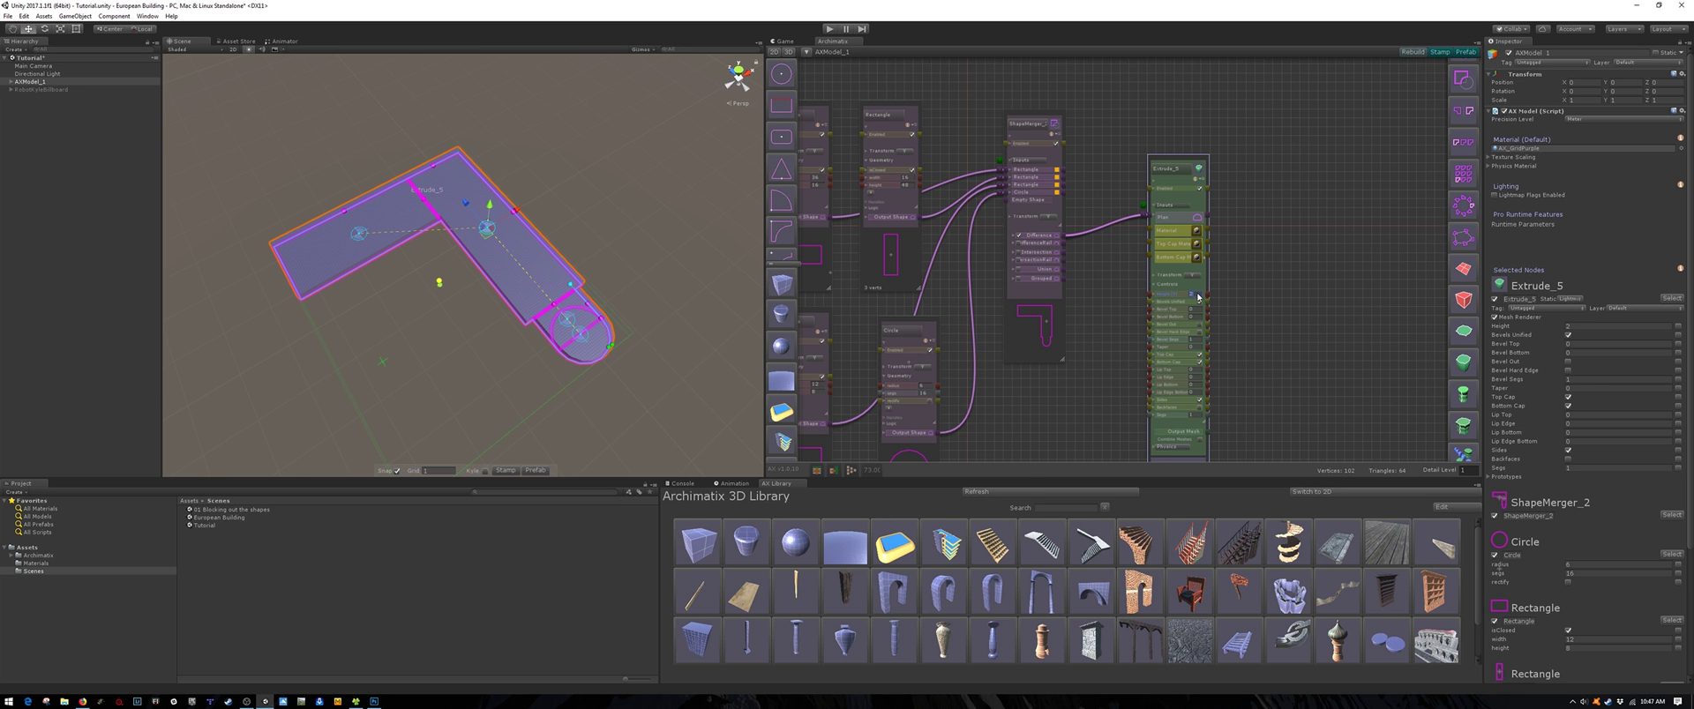
{"action": "type", "text": "4"}
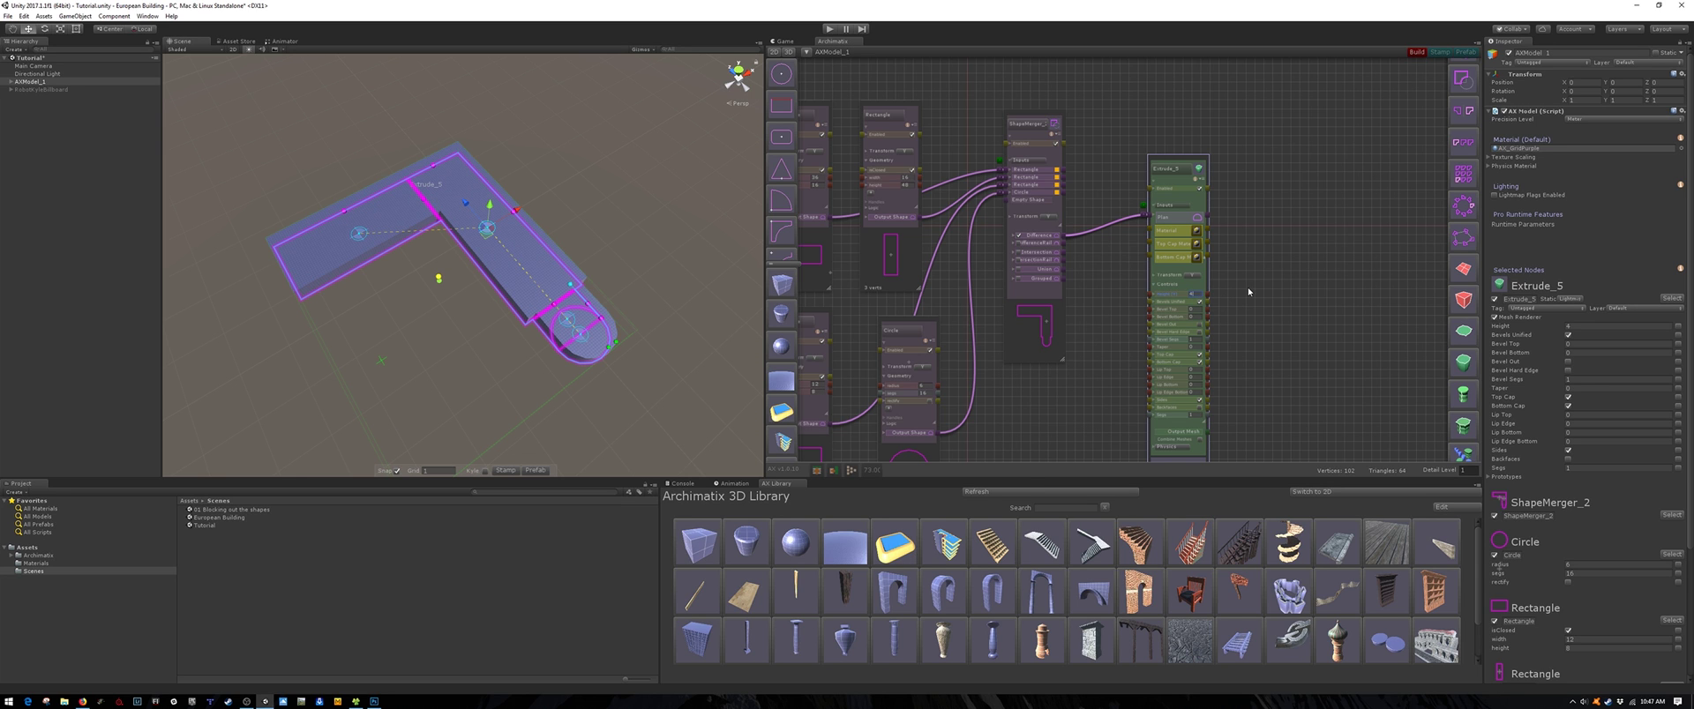
{"action": "key", "text": "Return"}
{"action": "left_click_drag", "start_coordinate": [620, 409], "coordinate": [612, 326], "text": "alt"}
{"action": "left_click_drag", "start_coordinate": [536, 233], "coordinate": [484, 200], "text": "alt"}
{"action": "scroll", "coordinate": [650, 364], "scroll_direction": "up", "scroll_amount": 5}
{"action": "left_click_drag", "start_coordinate": [650, 363], "coordinate": [597, 366], "text": "alt"}
{"action": "scroll", "coordinate": [600, 366], "scroll_direction": "down", "scroll_amount": 4}
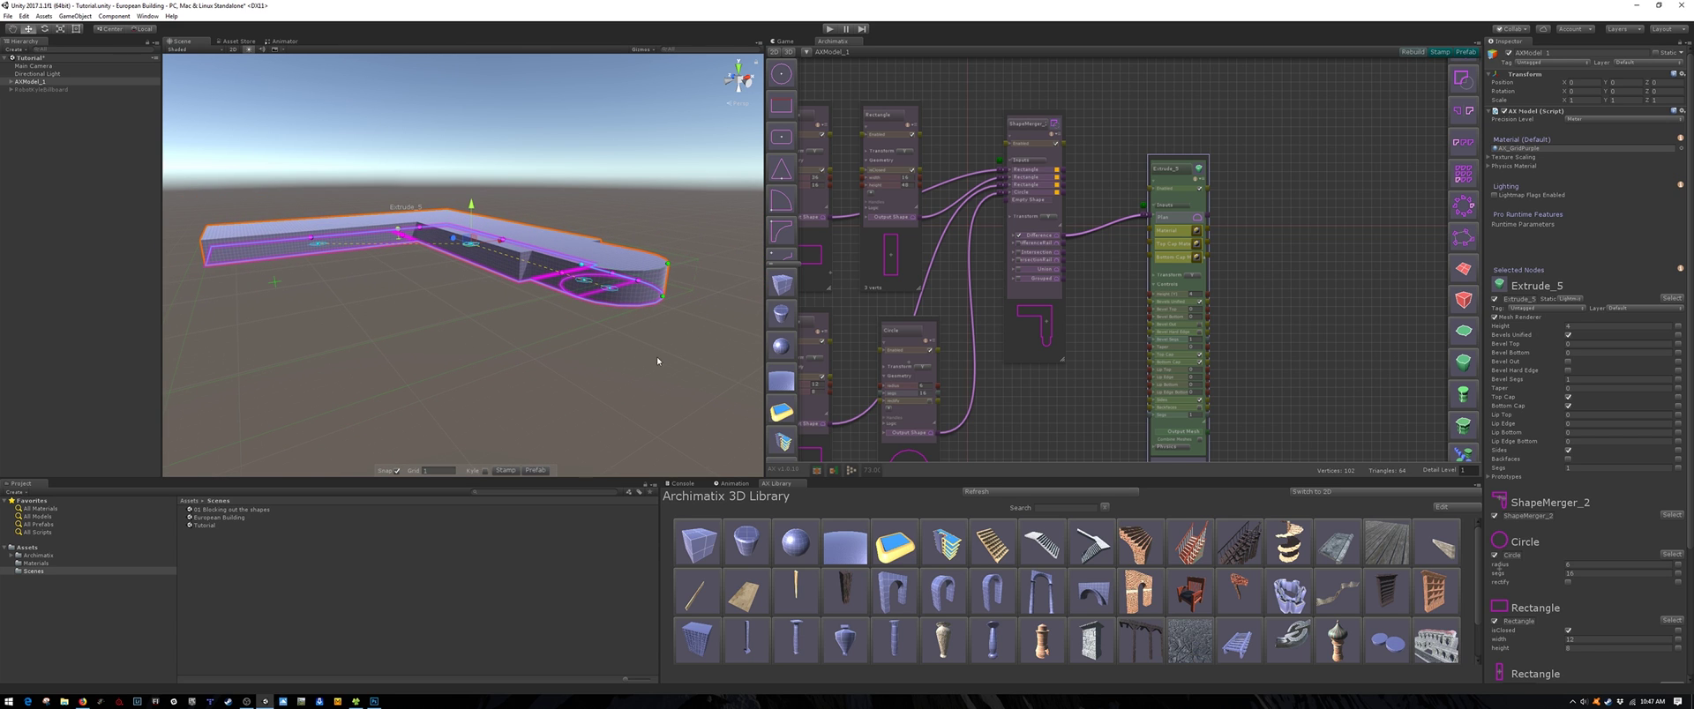
Step: Add a Material node to the extrusion, assign AX_Blue, and hide the material node
{"action": "left_click", "coordinate": [1198, 232]}
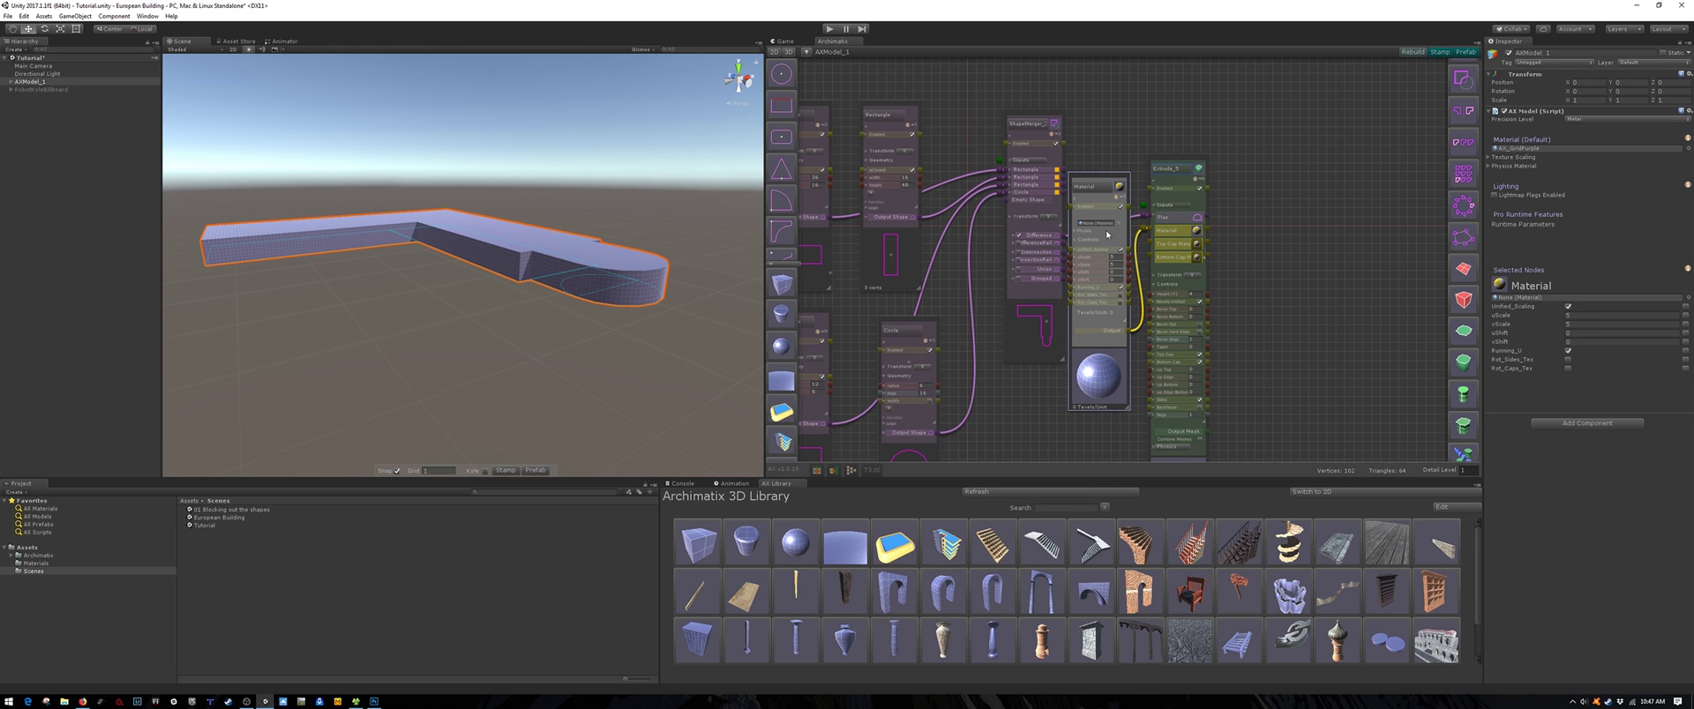
{"action": "left_click", "coordinate": [1117, 224]}
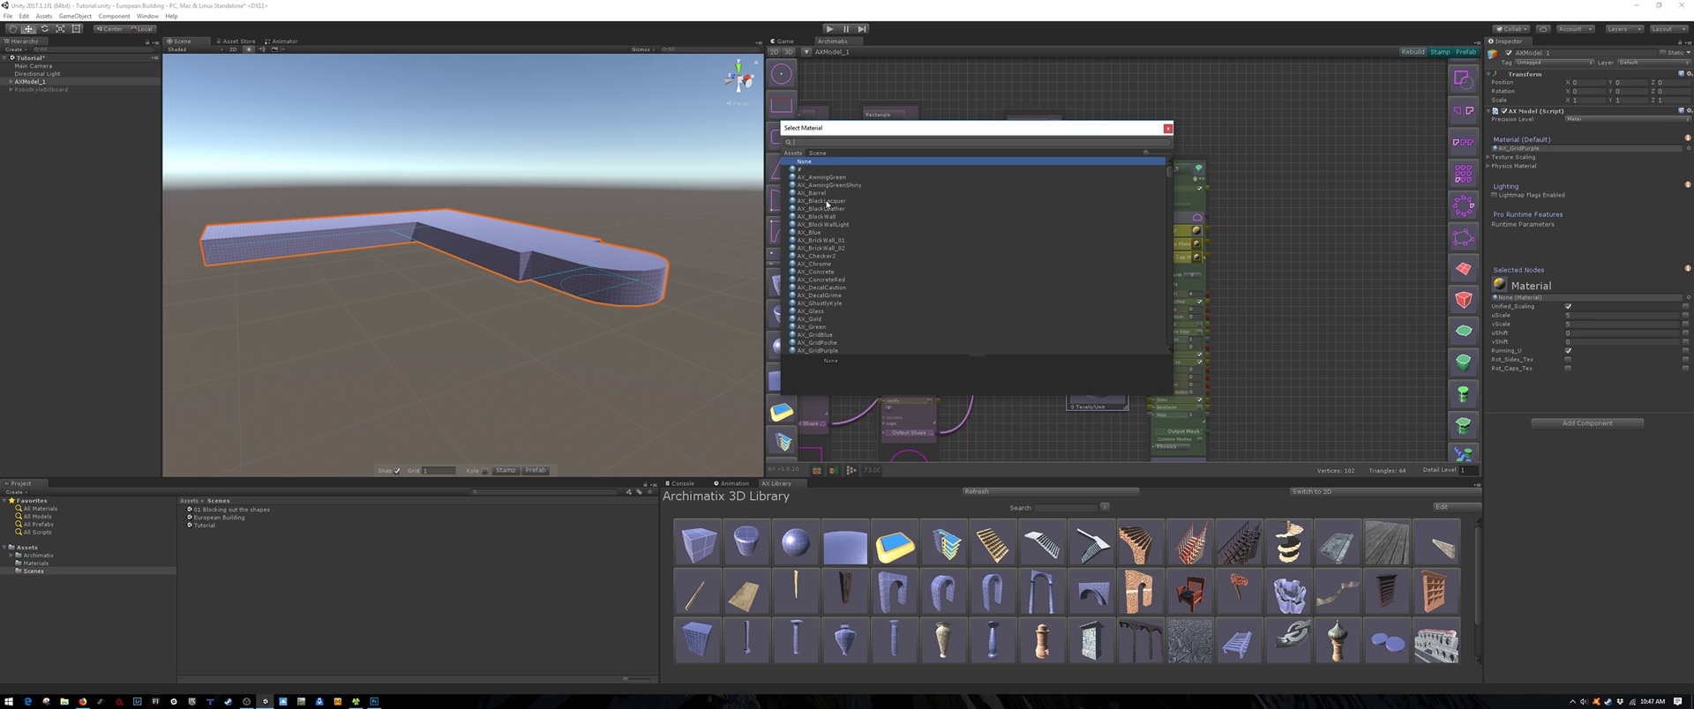
{"action": "left_click", "coordinate": [810, 233]}
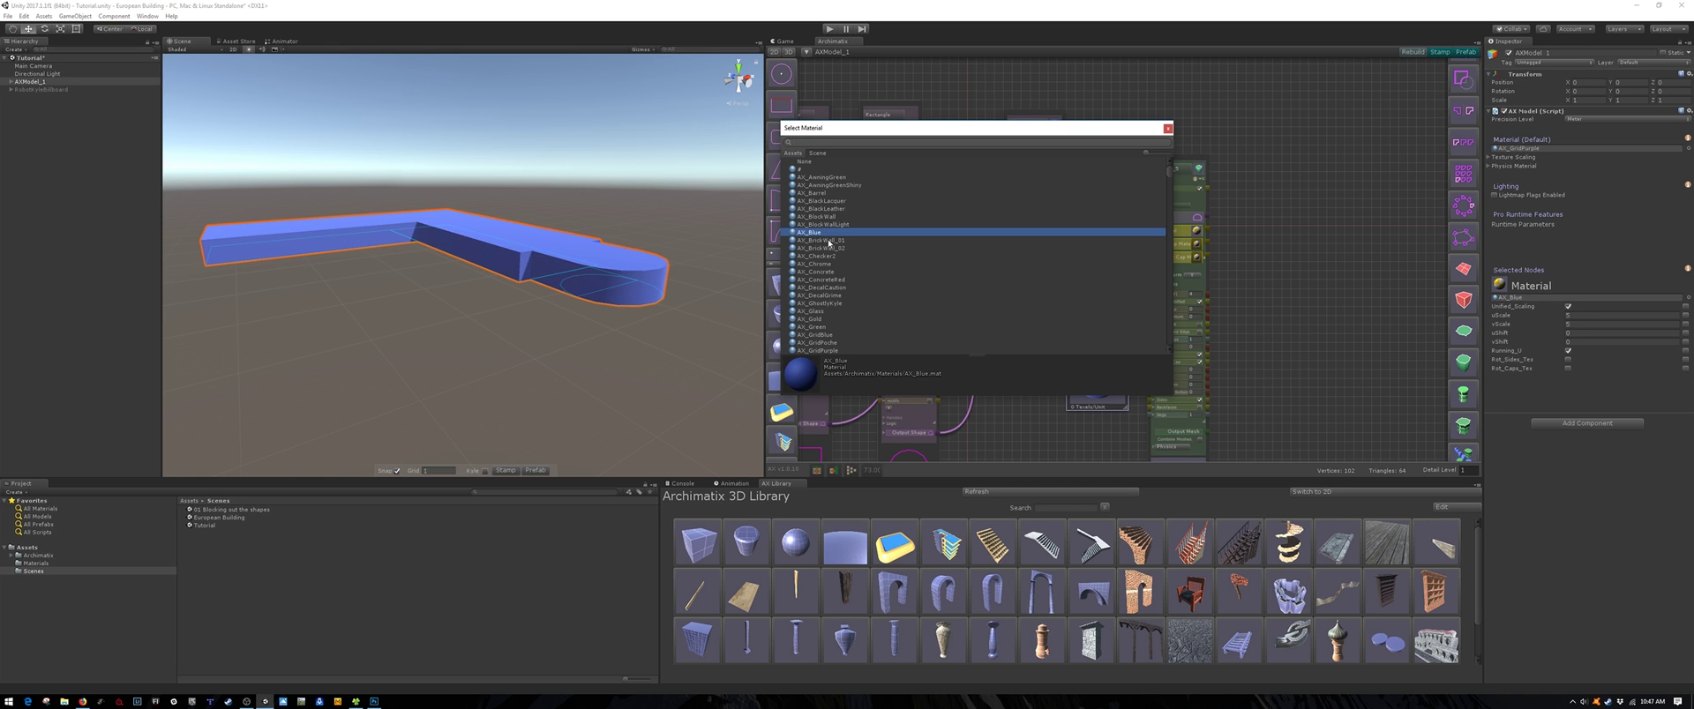
{"action": "left_click", "coordinate": [1168, 129]}
{"action": "scroll", "coordinate": [1114, 264], "scroll_direction": "up", "scroll_amount": 3}
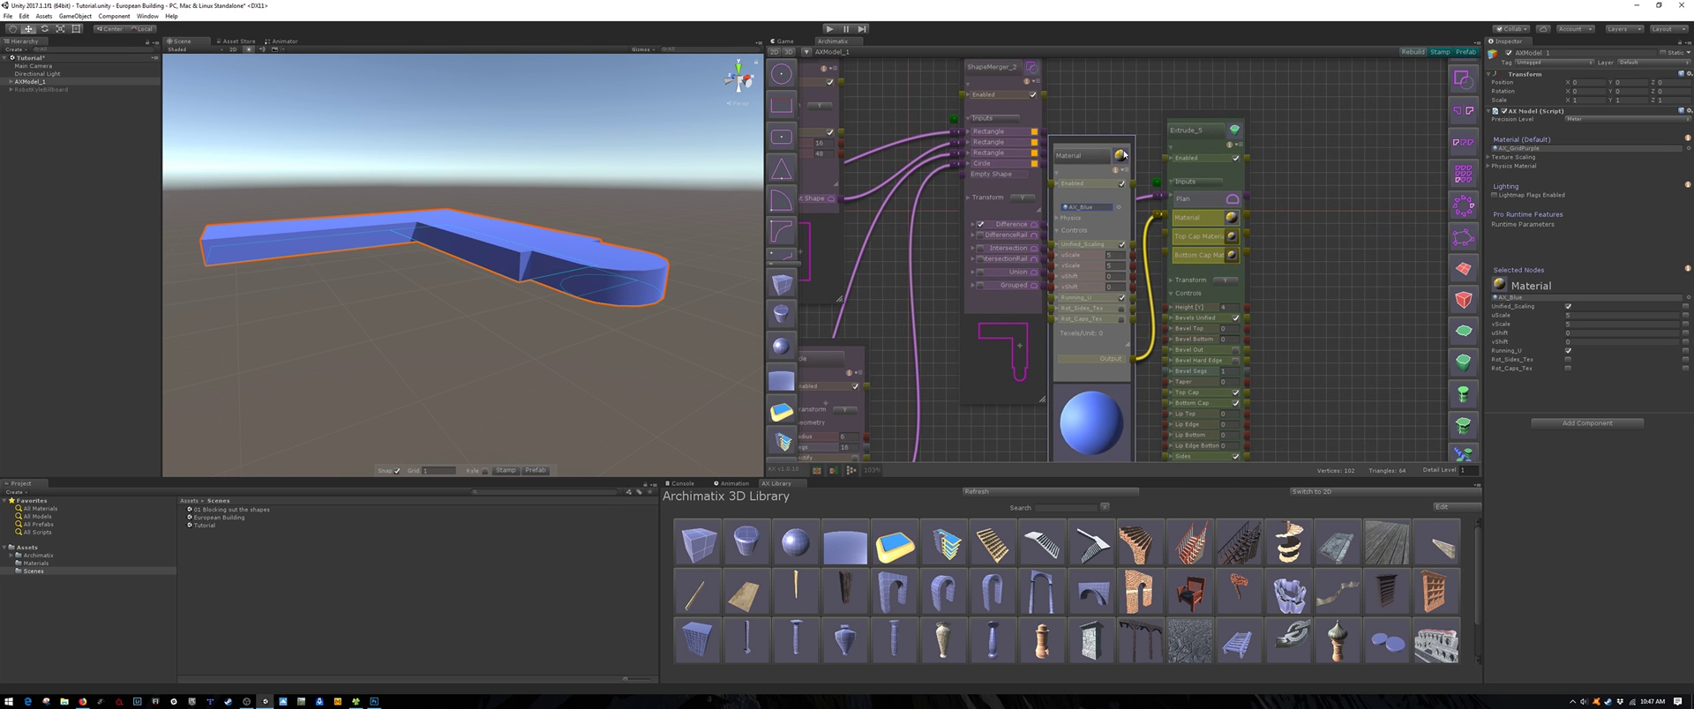
{"action": "left_click", "coordinate": [1157, 217]}
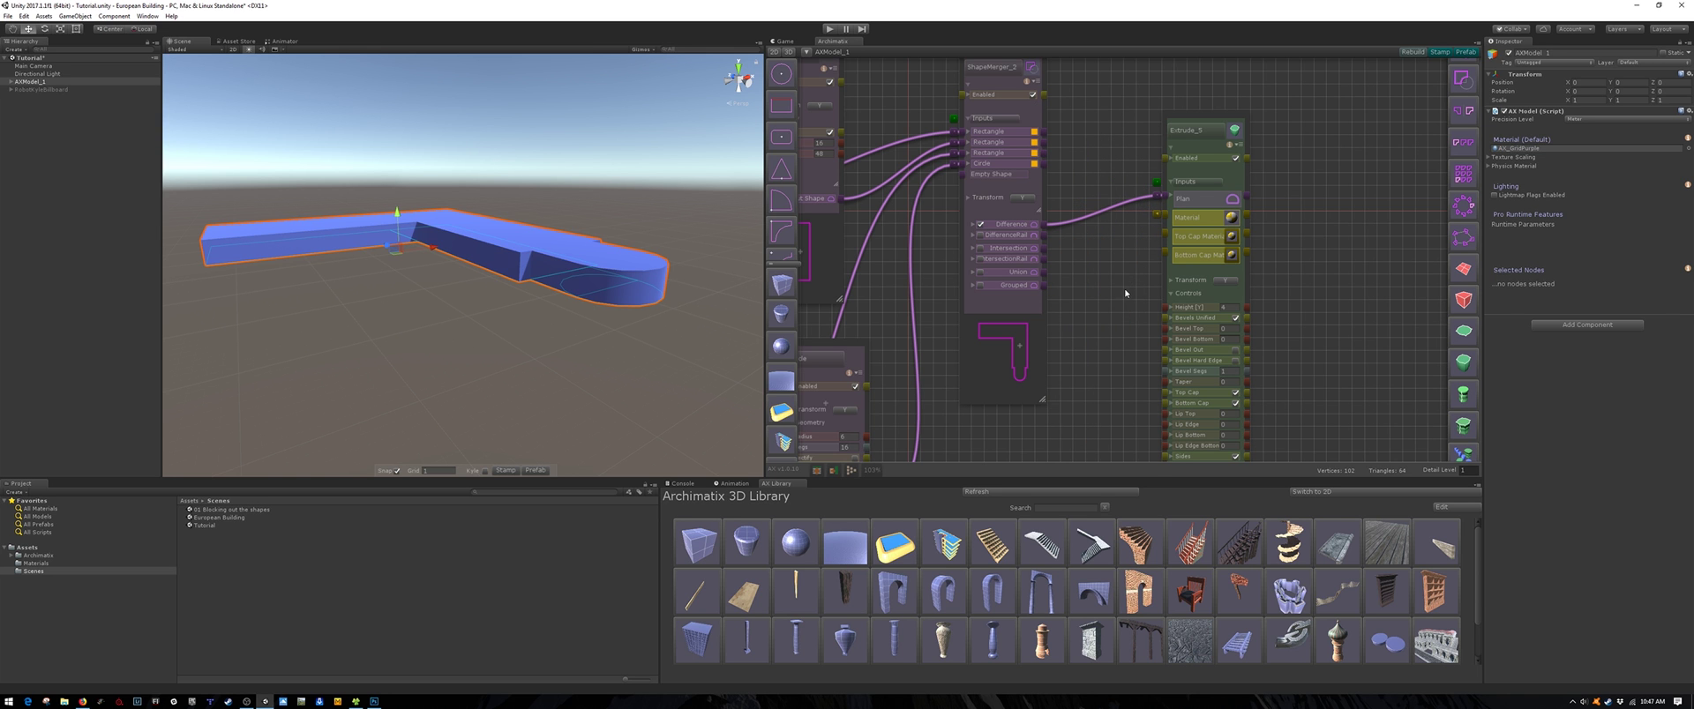
Step: Rename the Extrude node as Bottom Floor, collapse its controls, and move it farther from the shape merger
{"action": "scroll", "coordinate": [1124, 290], "scroll_direction": "down", "scroll_amount": 4}
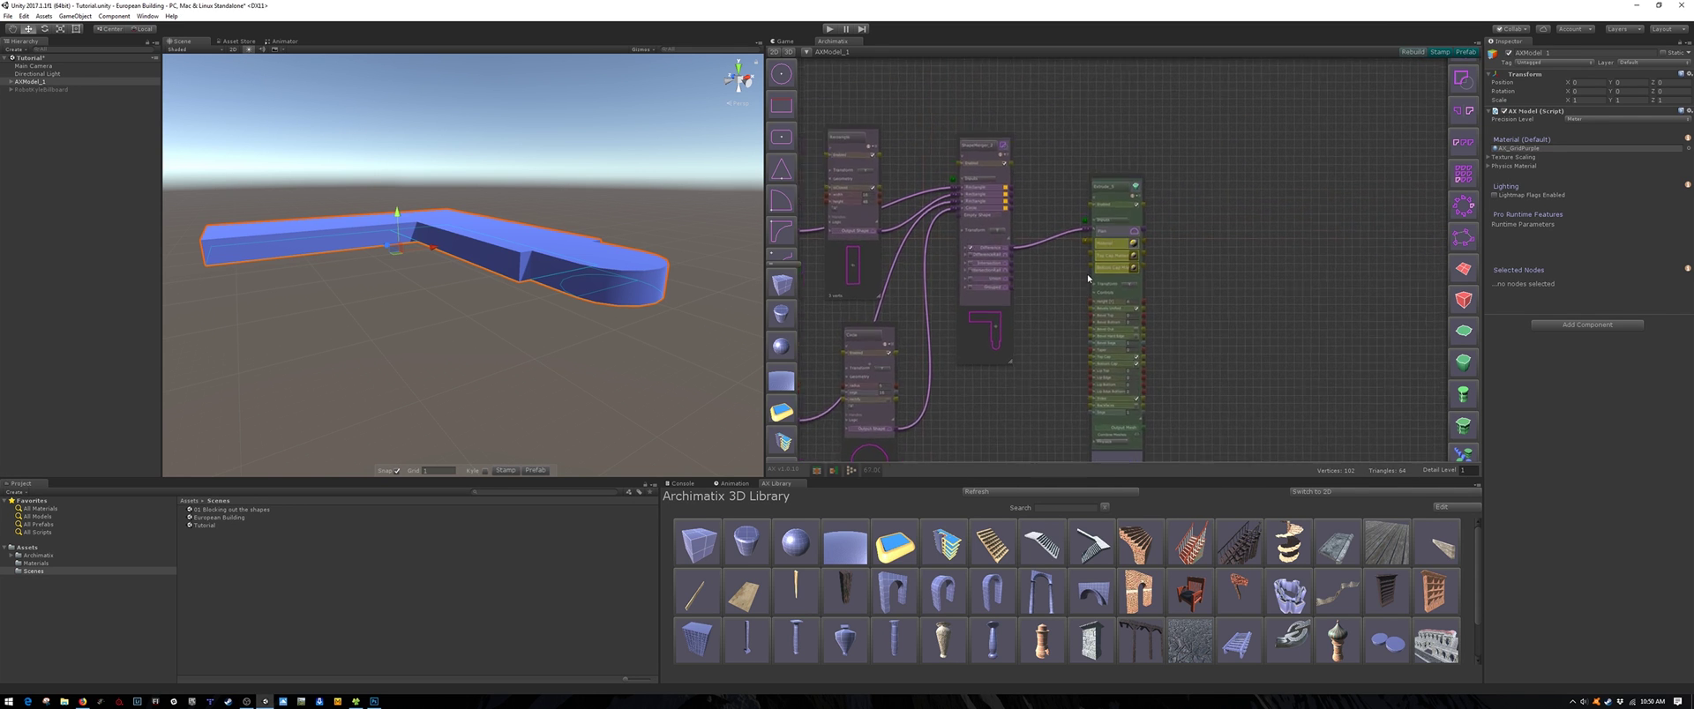
{"action": "scroll", "coordinate": [1087, 274], "scroll_direction": "up", "scroll_amount": 4}
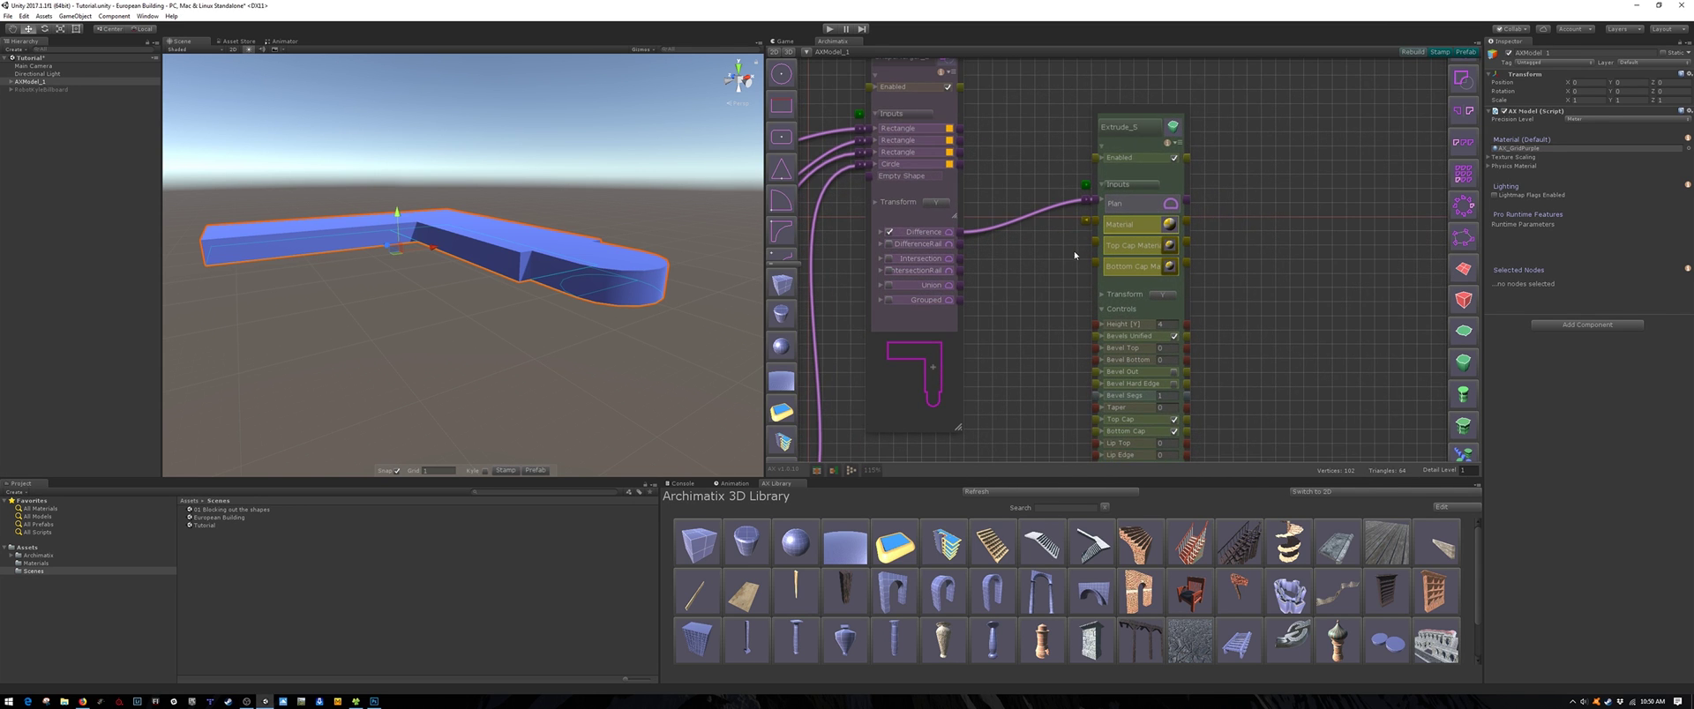
{"action": "left_click", "coordinate": [1132, 128]}
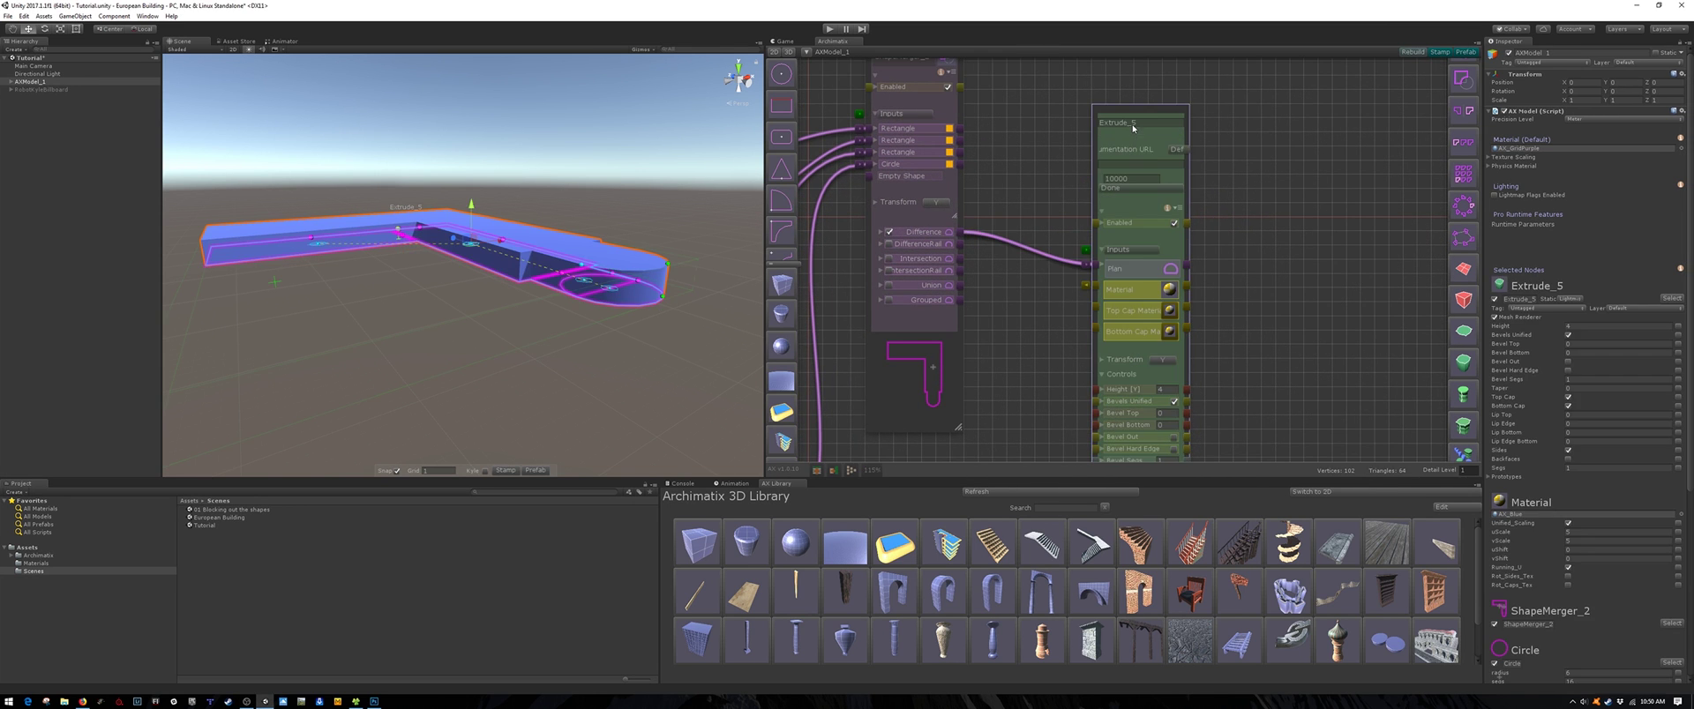
{"action": "type", "text": "Bottom Floor"}
{"action": "scroll", "coordinate": [1196, 341], "scroll_direction": "down", "scroll_amount": 6}
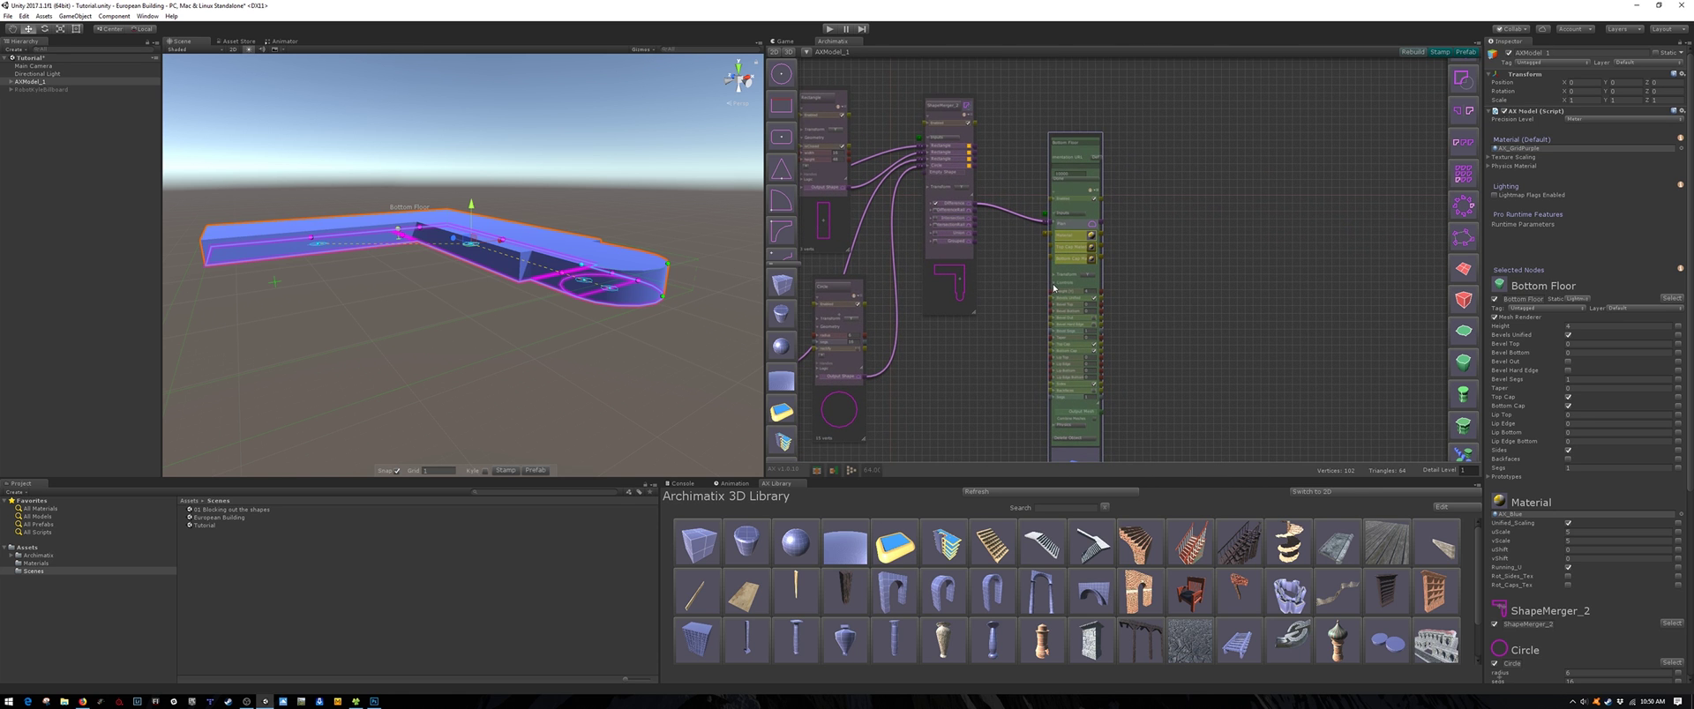
{"action": "left_click", "coordinate": [1055, 283]}
{"action": "left_click_drag", "start_coordinate": [1081, 139], "coordinate": [1231, 218]}
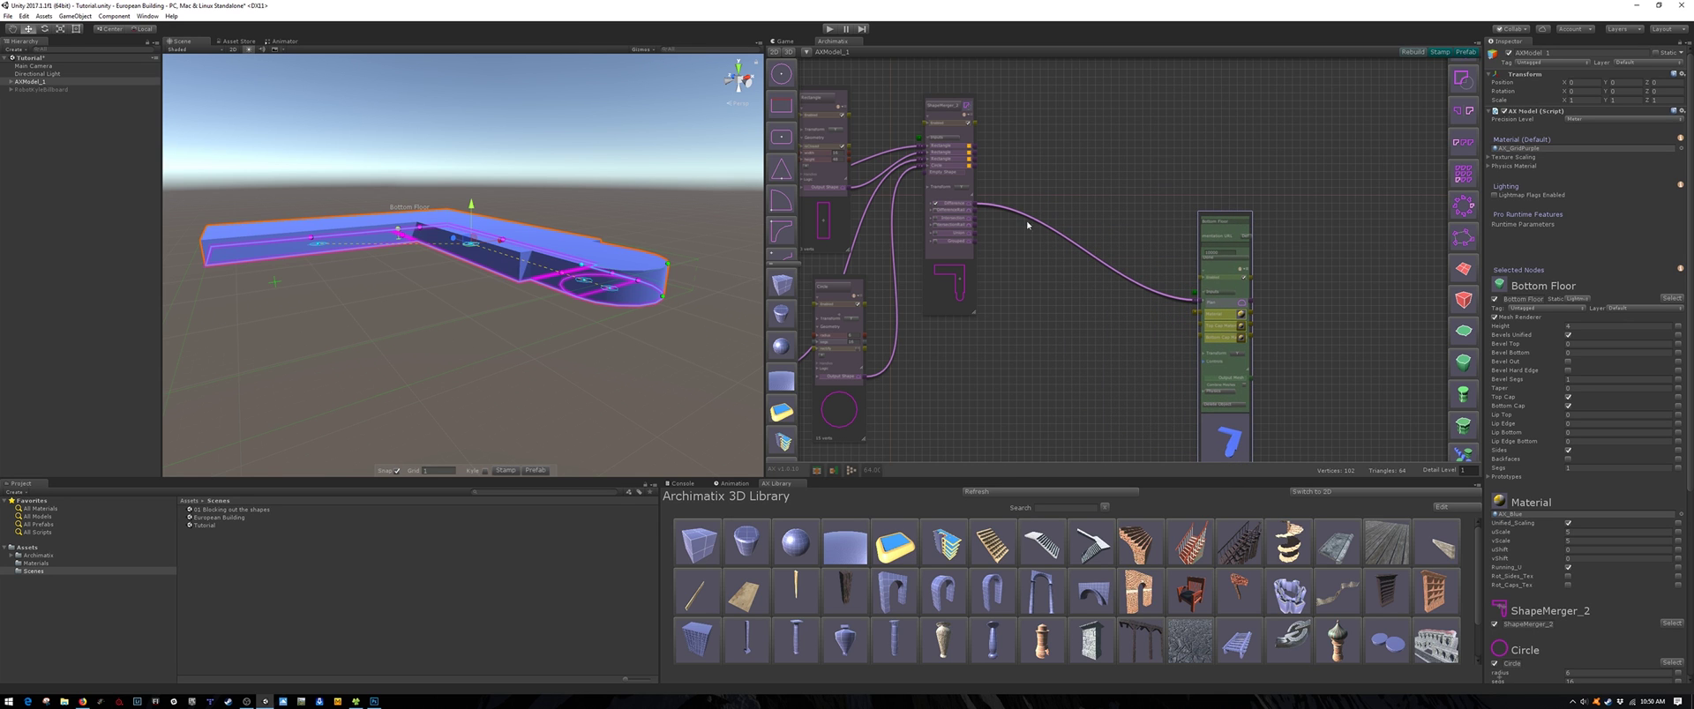
Step: Create a second Extrude from the merger's Difference output, name it Middle Floors, and place its node above Bottom Floor
{"action": "left_click_drag", "start_coordinate": [975, 207], "coordinate": [1462, 395]}
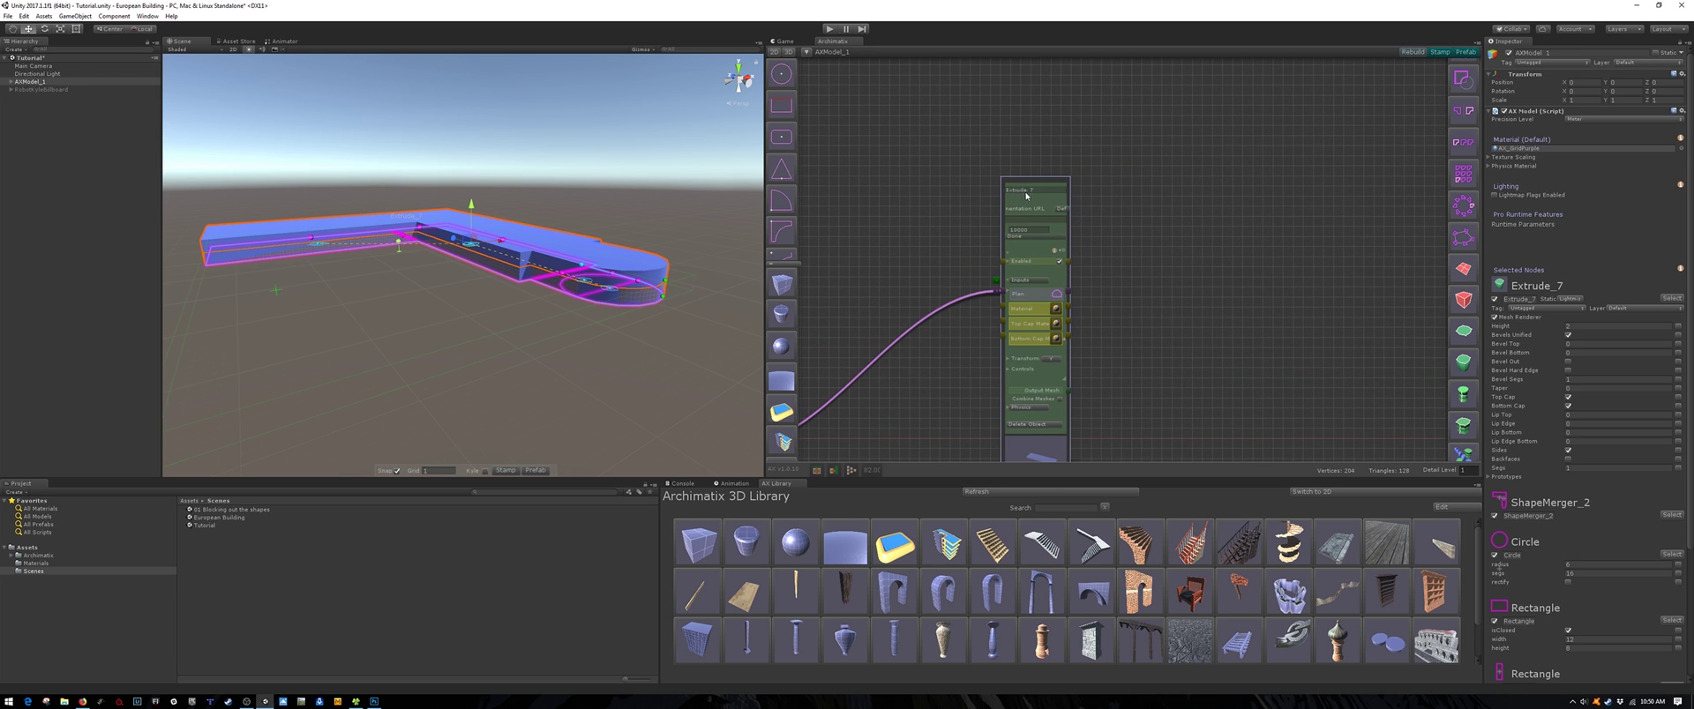
{"action": "left_click", "coordinate": [1039, 194]}
{"action": "type", "text": "Middle Floors"}
{"action": "scroll", "coordinate": [988, 247], "scroll_direction": "down", "scroll_amount": 5}
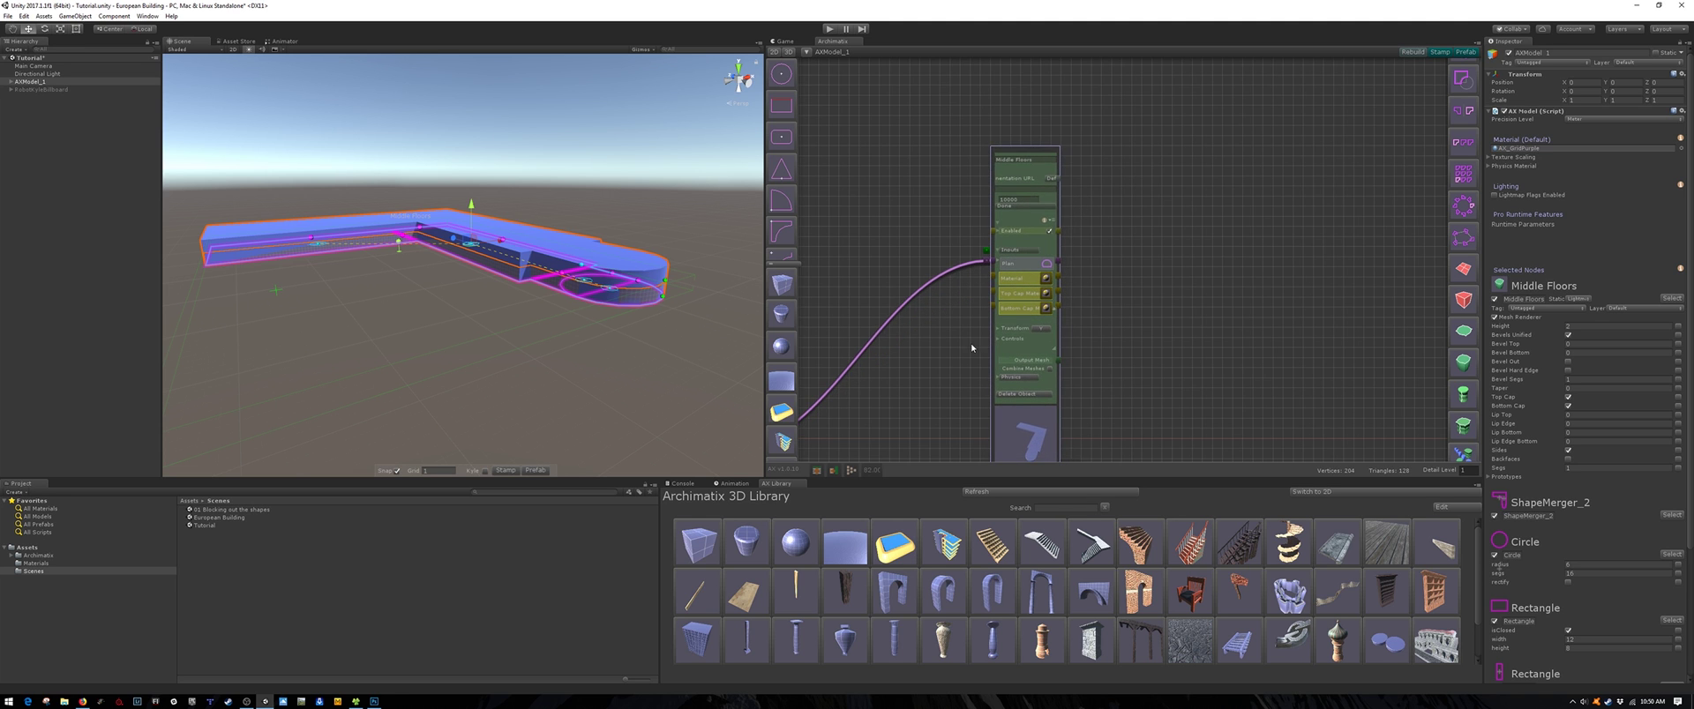
{"action": "scroll", "coordinate": [931, 247], "scroll_direction": "up", "scroll_amount": 3}
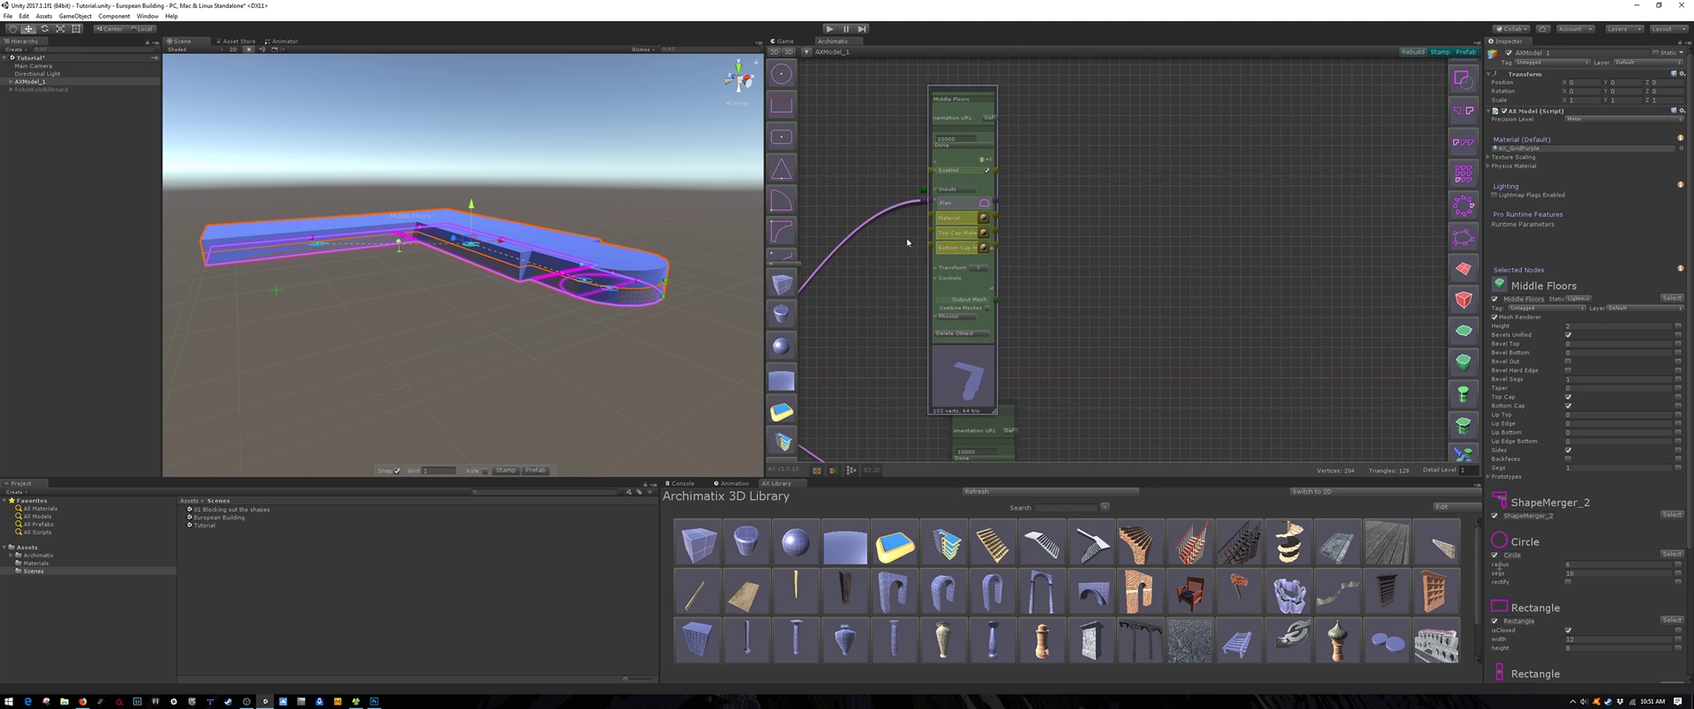
{"action": "left_click_drag", "start_coordinate": [968, 94], "coordinate": [1074, 90]}
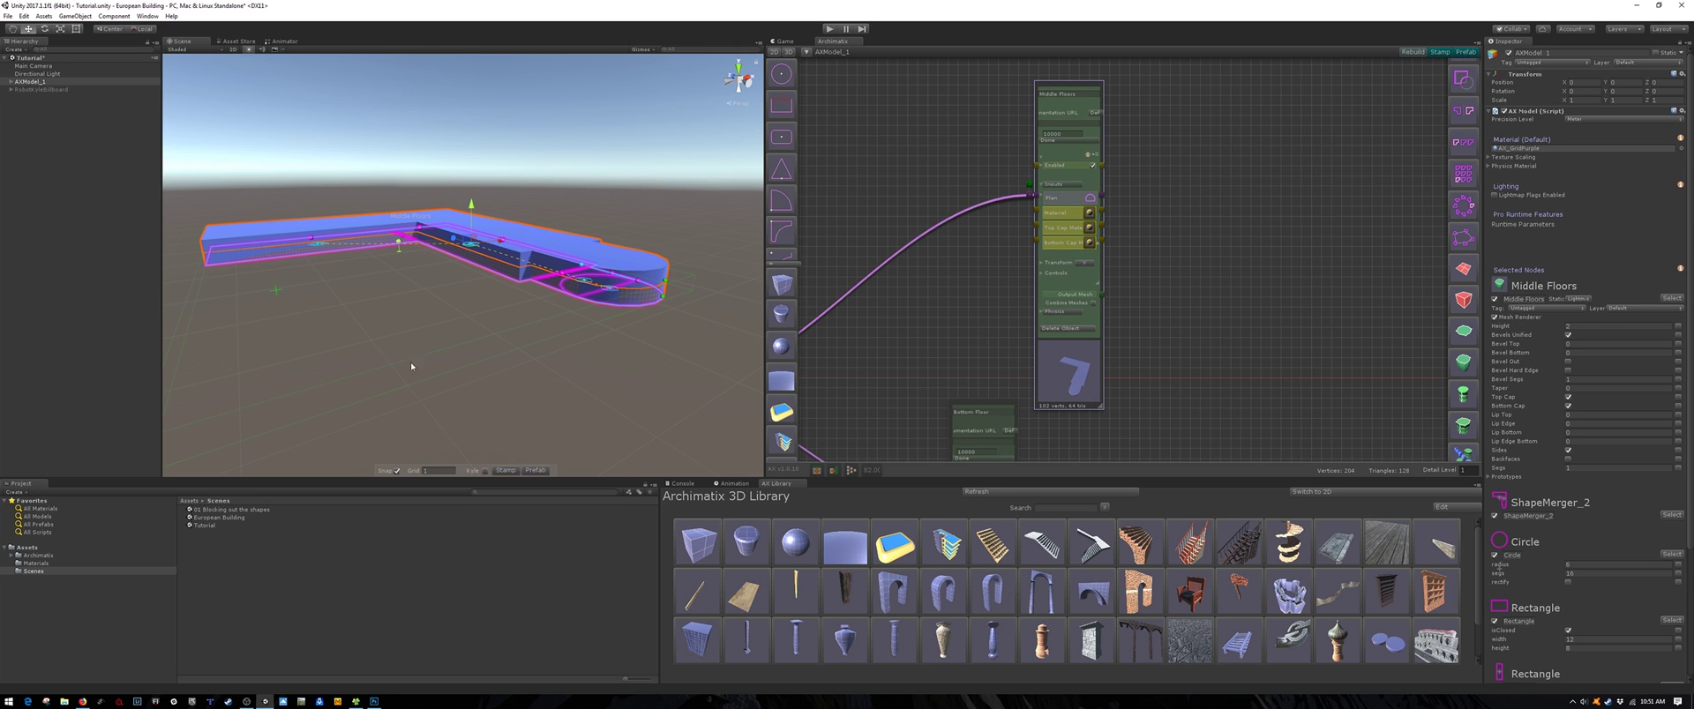
Step: Raise the Middle Floors mesh above the bottom floor, assign it the AX_Green material, and hide the material node
{"action": "left_click_drag", "start_coordinate": [471, 205], "coordinate": [483, 173]}
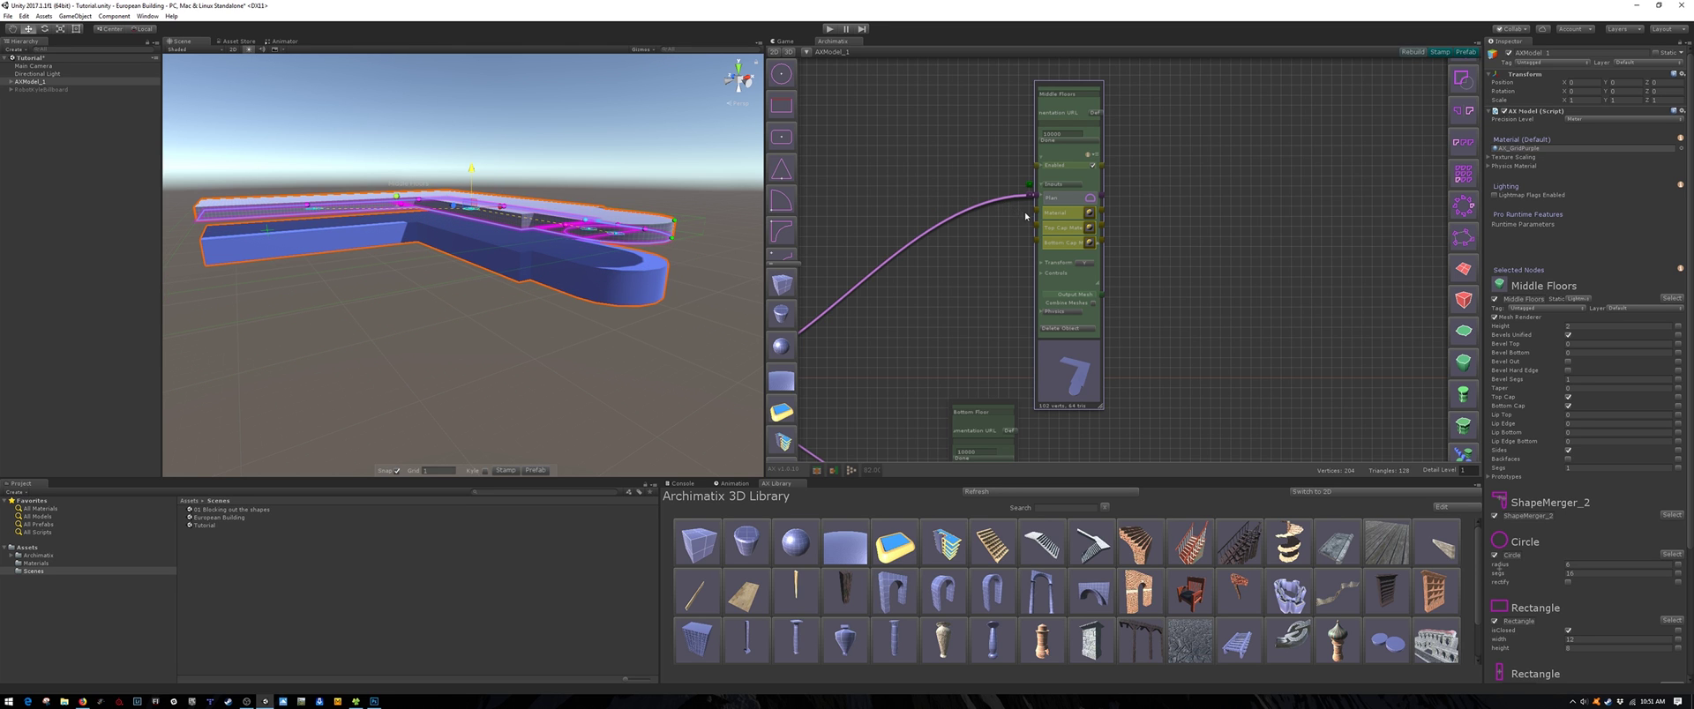
{"action": "left_click", "coordinate": [1090, 214]}
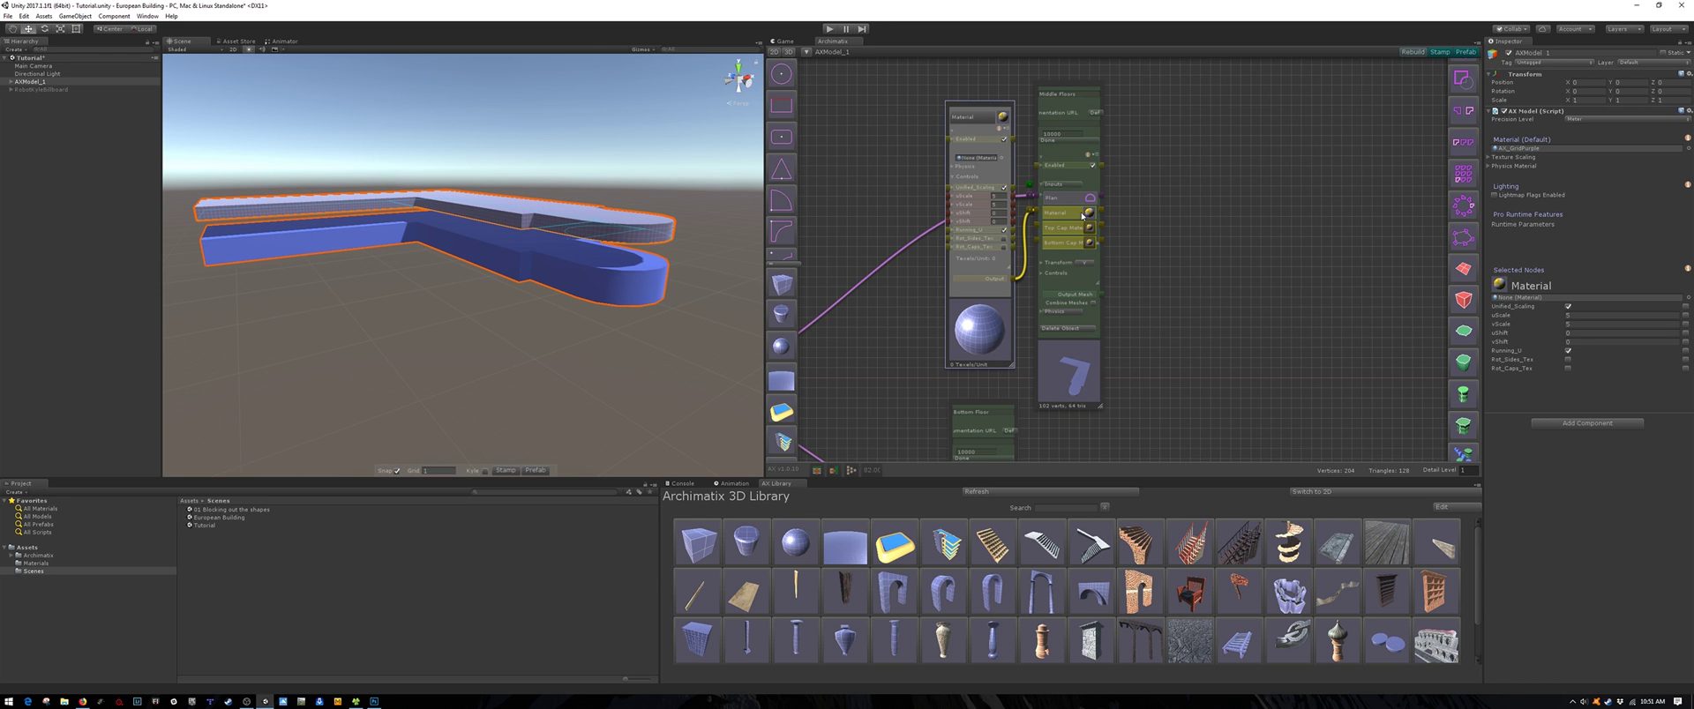
{"action": "left_click", "coordinate": [1001, 158]}
{"action": "left_click", "coordinate": [816, 327]}
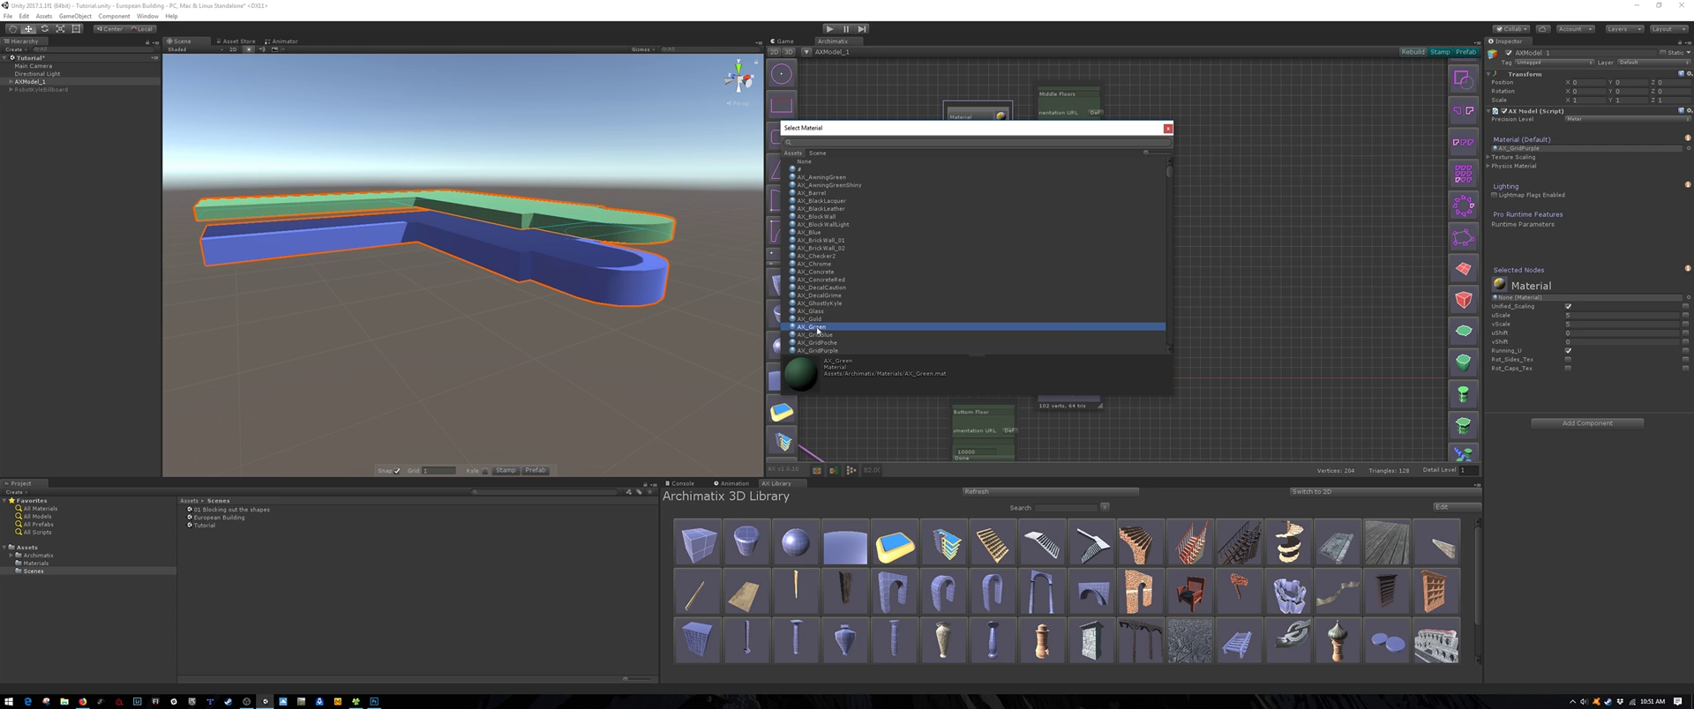
{"action": "left_click", "coordinate": [1168, 129]}
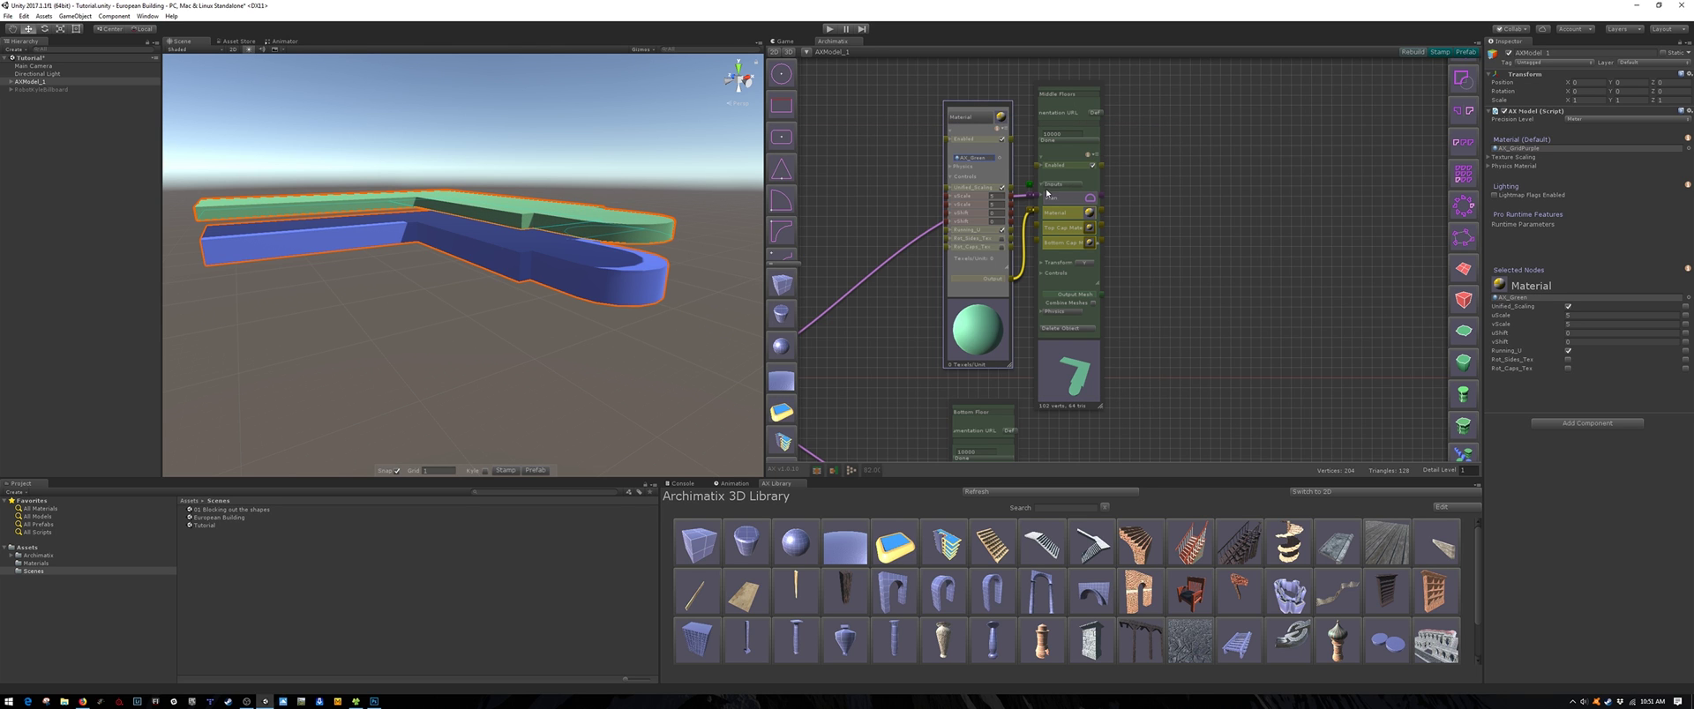
{"action": "left_click", "coordinate": [1031, 212]}
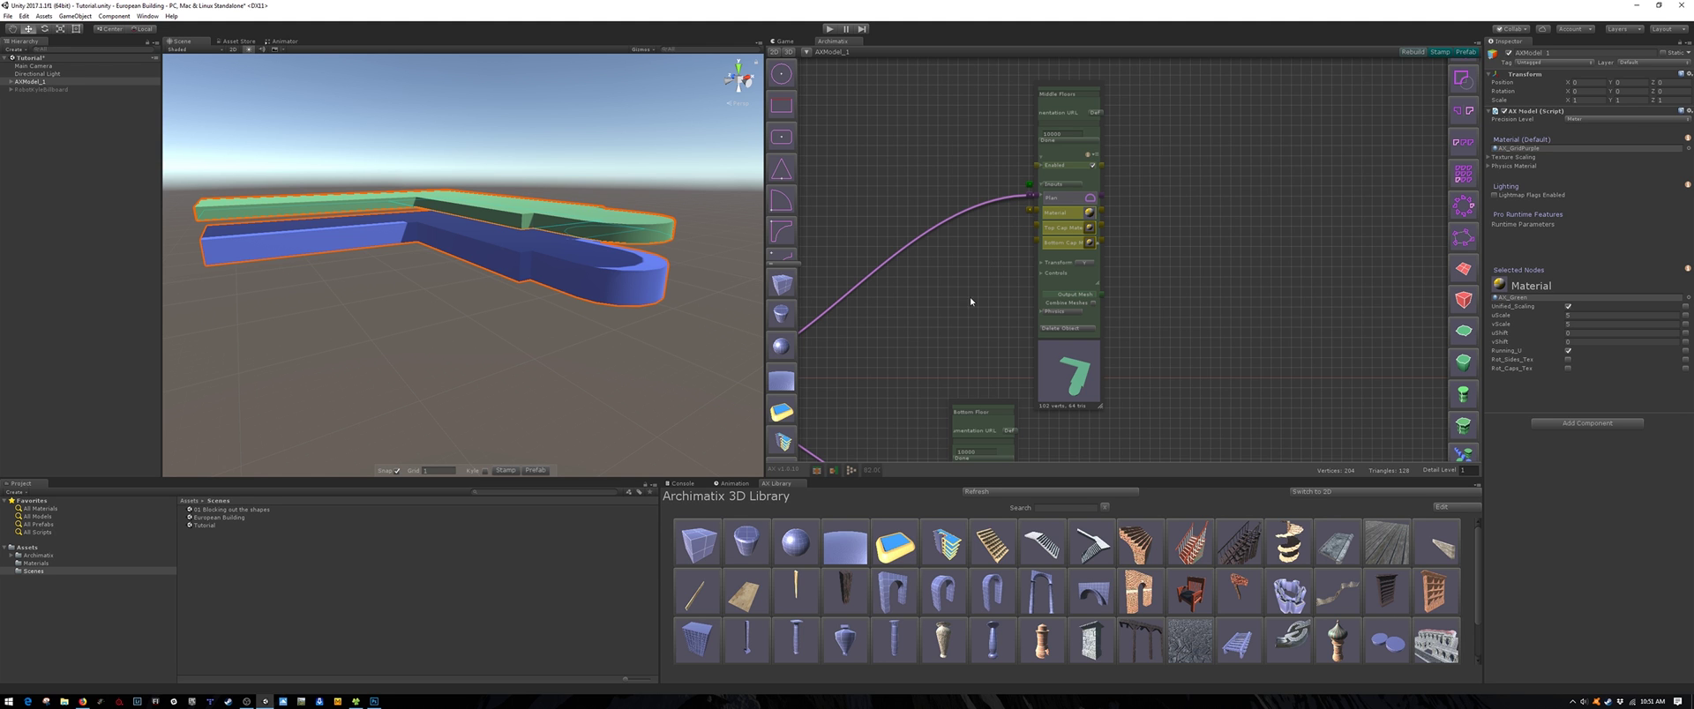
Step: Set the Middle Floors height to 4, matching Bottom Floor, and collapse the controls of both floor nodes
{"action": "middle_click_drag", "start_coordinate": [898, 374], "coordinate": [951, 164]}
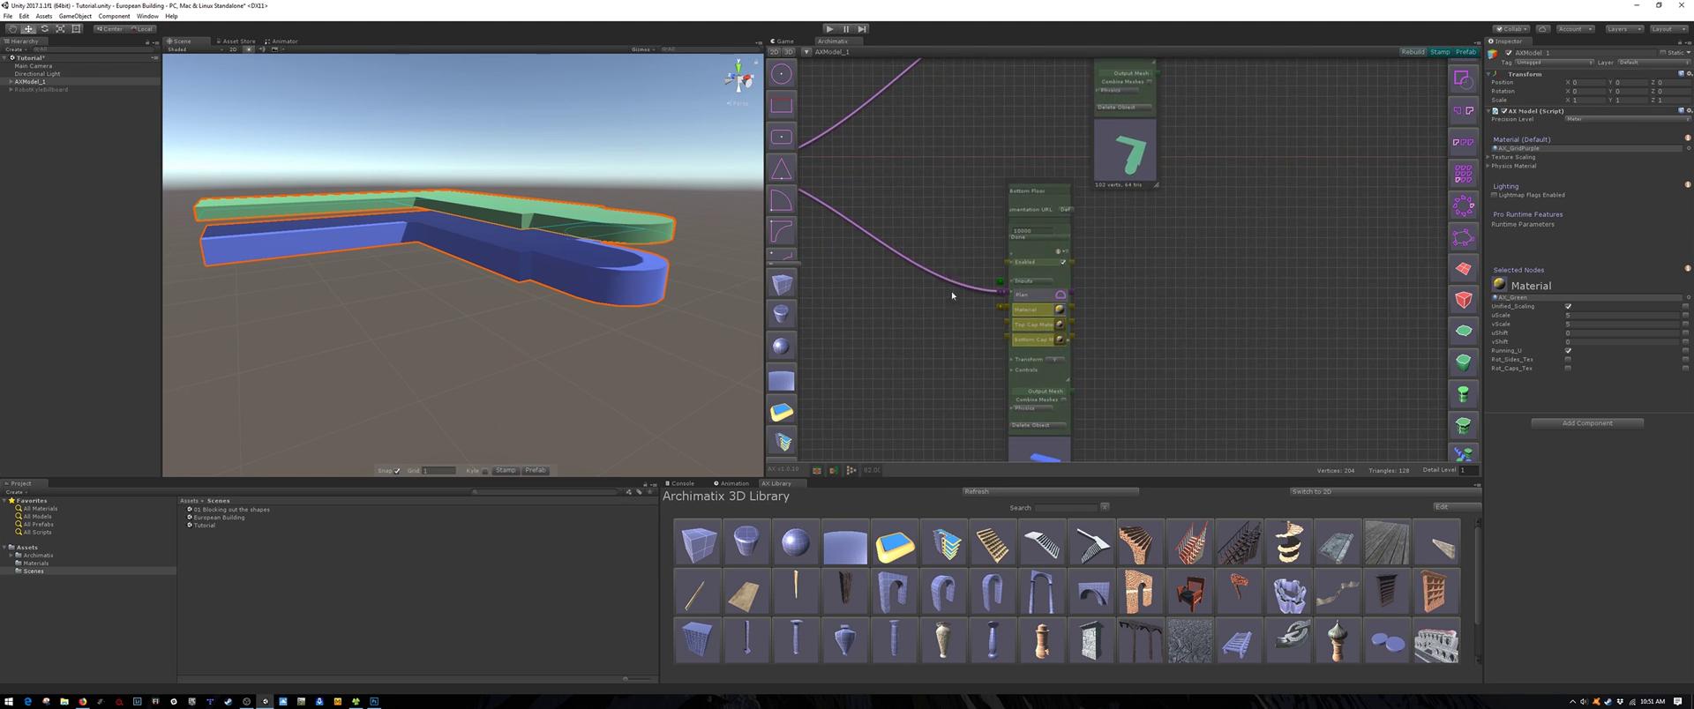
{"action": "left_click", "coordinate": [1011, 372]}
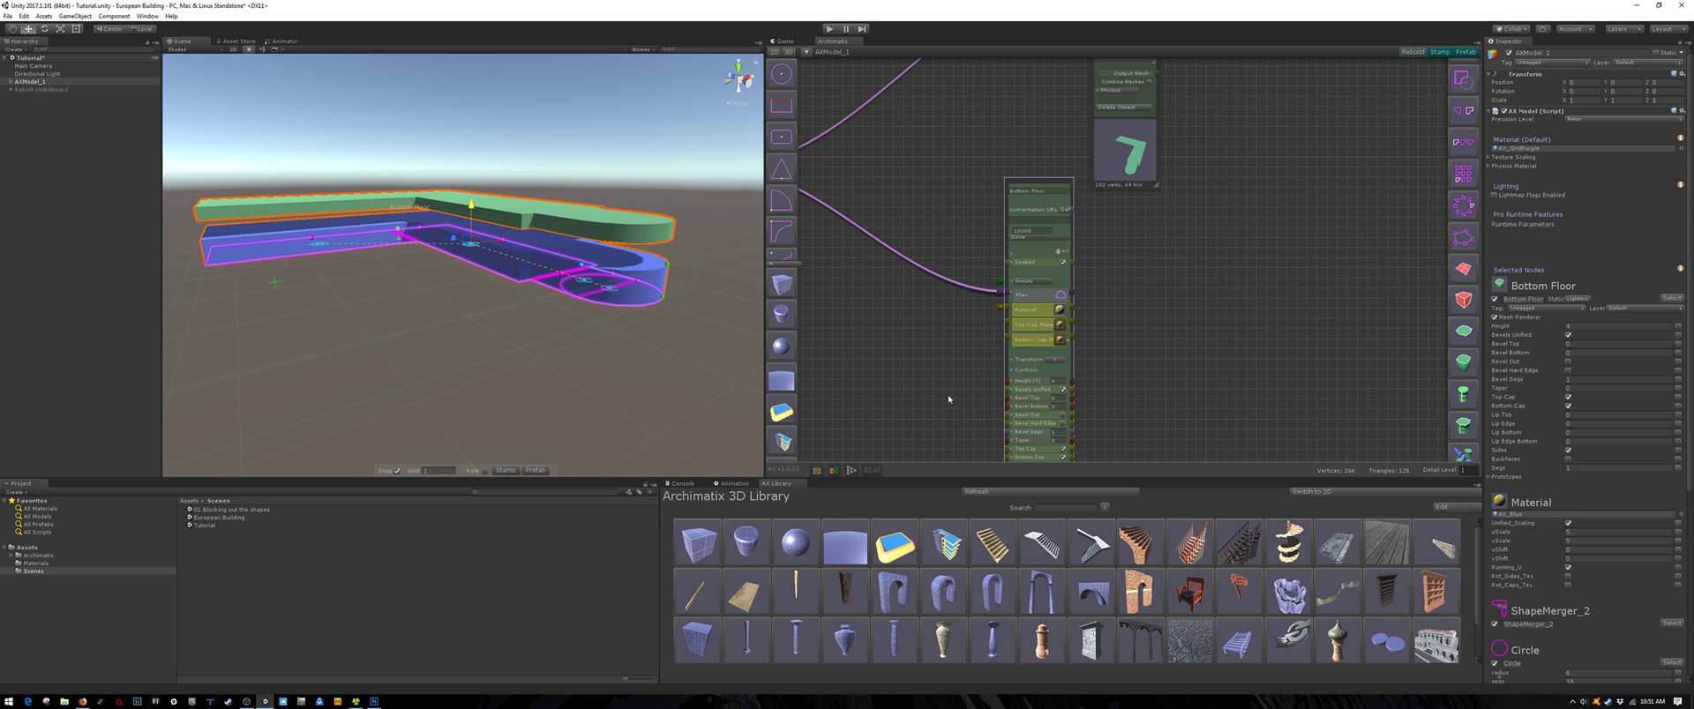
{"action": "middle_click_drag", "start_coordinate": [948, 400], "coordinate": [900, 437]}
{"action": "middle_click_drag", "start_coordinate": [944, 211], "coordinate": [906, 306]}
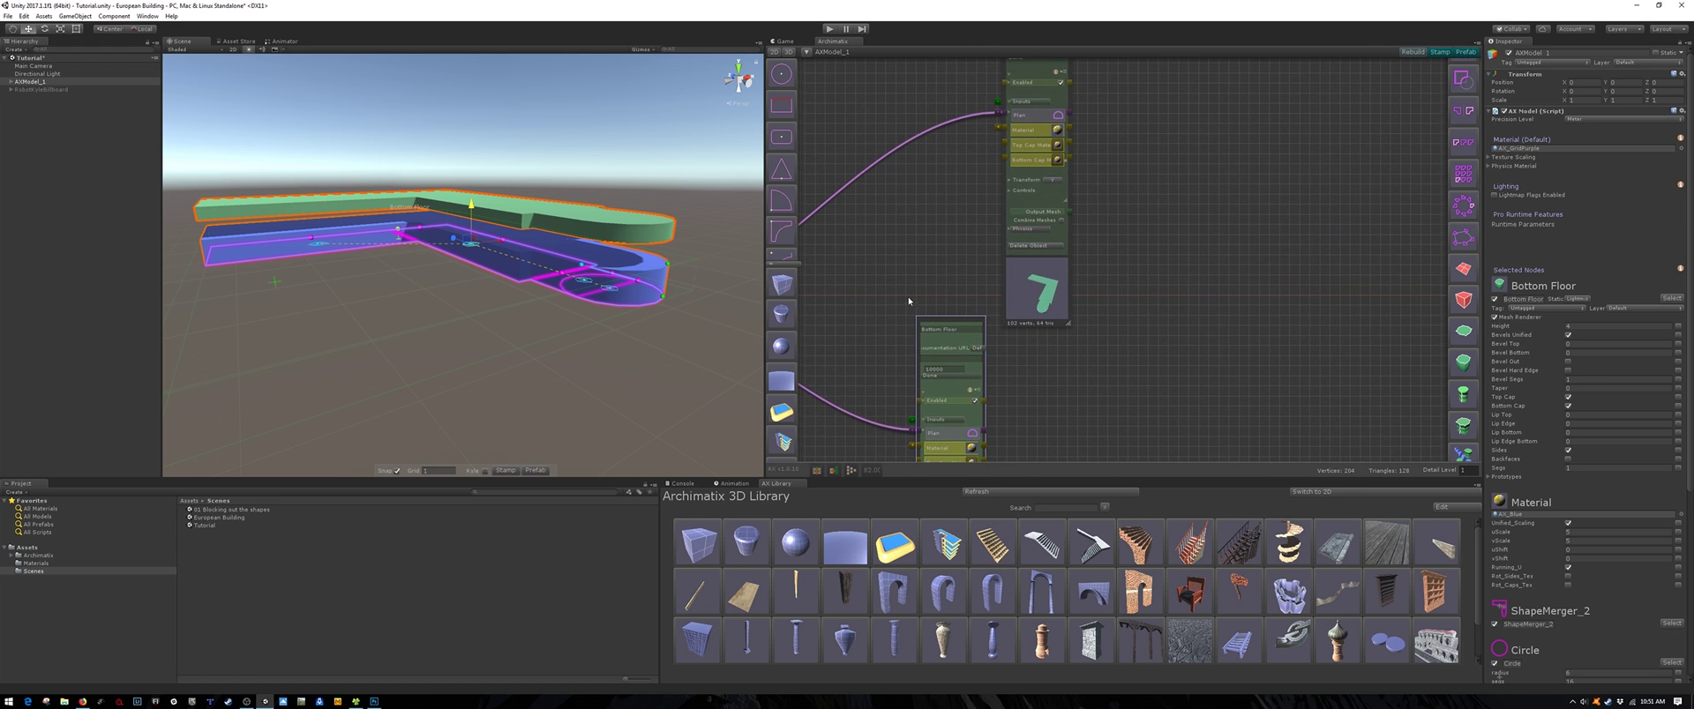
{"action": "left_click", "coordinate": [1009, 191]}
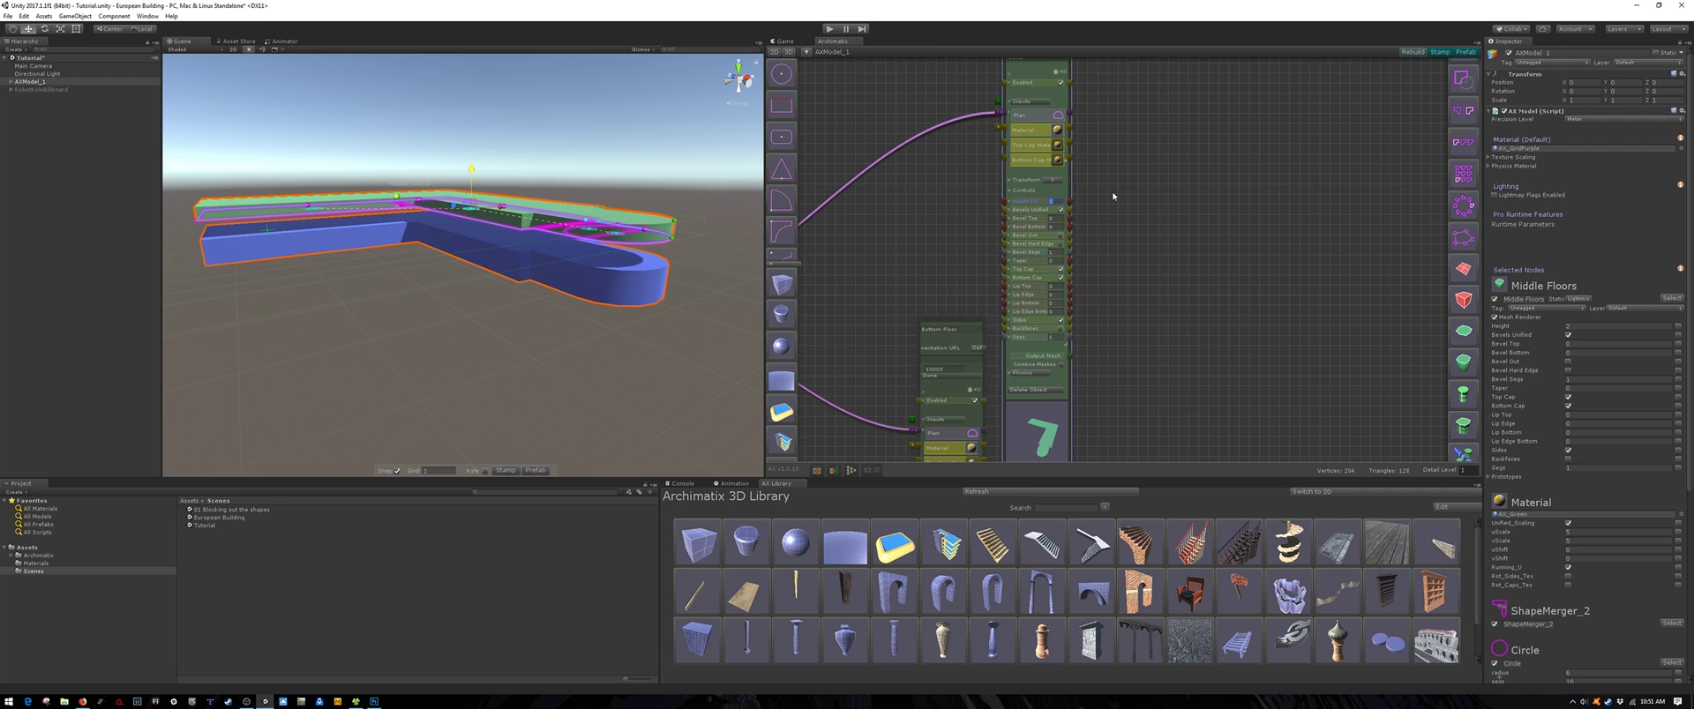
{"action": "type", "text": "4"}
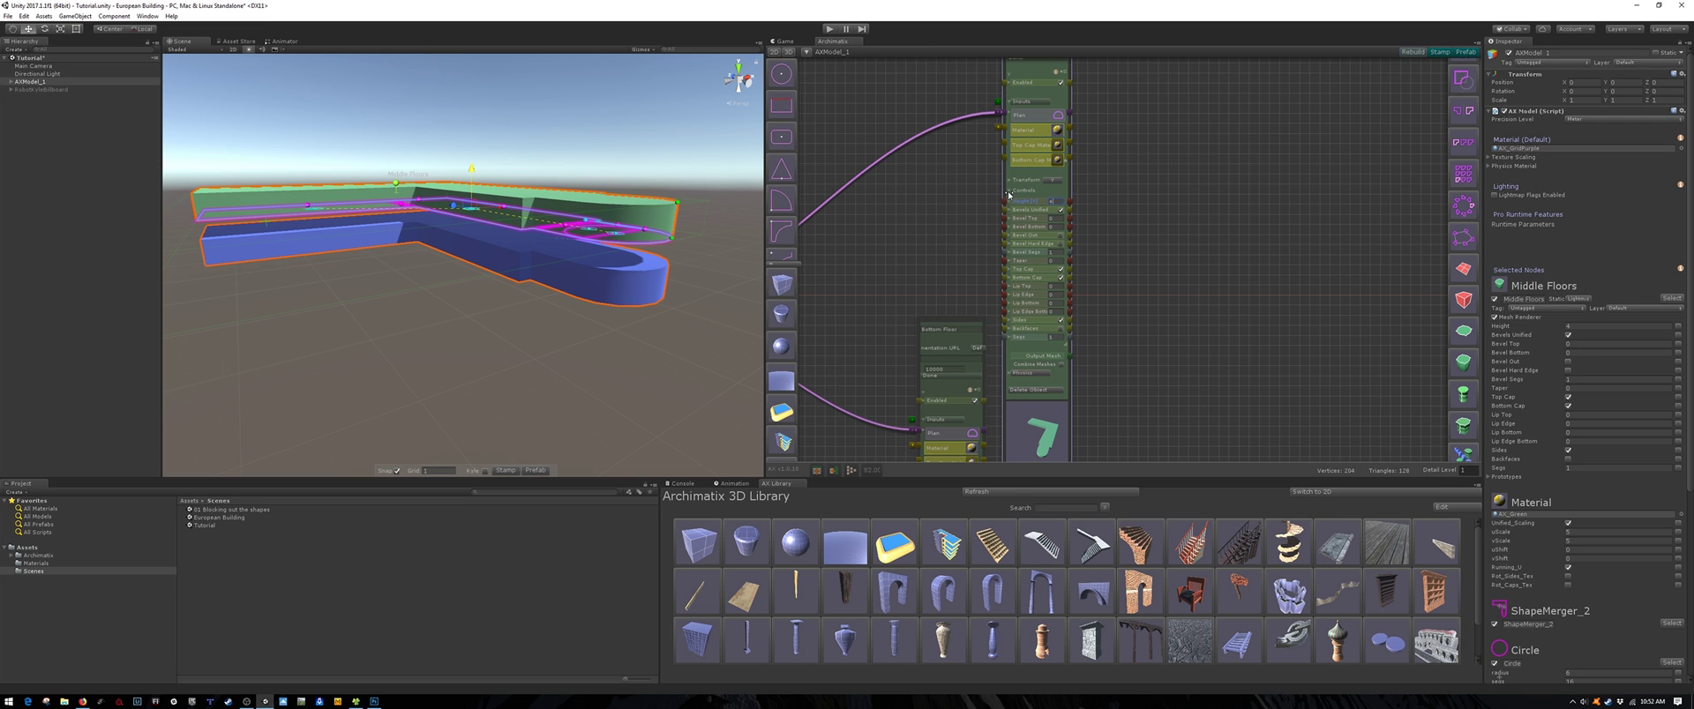
{"action": "left_click", "coordinate": [1010, 192]}
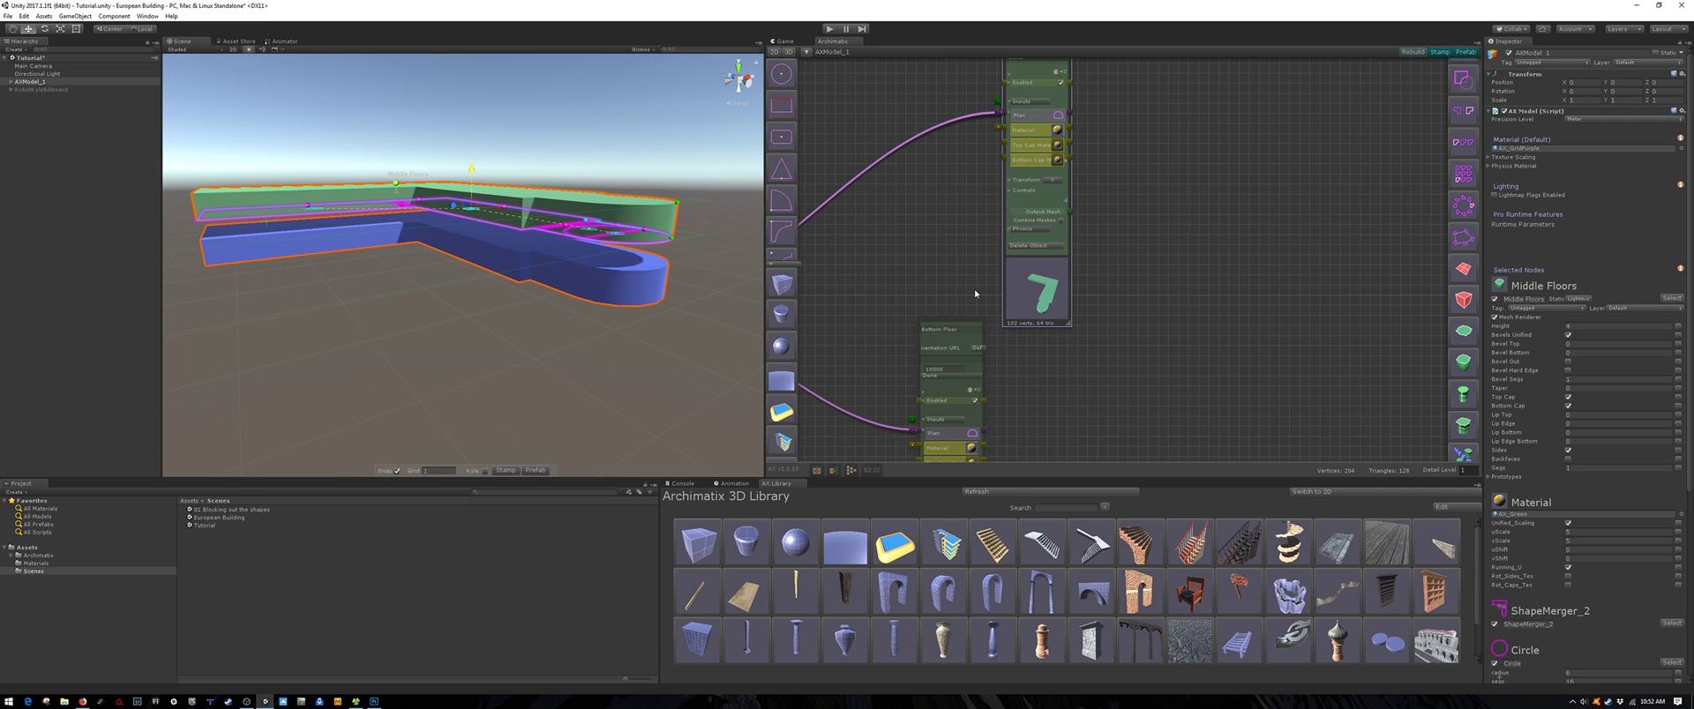
{"action": "scroll", "coordinate": [894, 396], "scroll_direction": "down", "scroll_amount": 3}
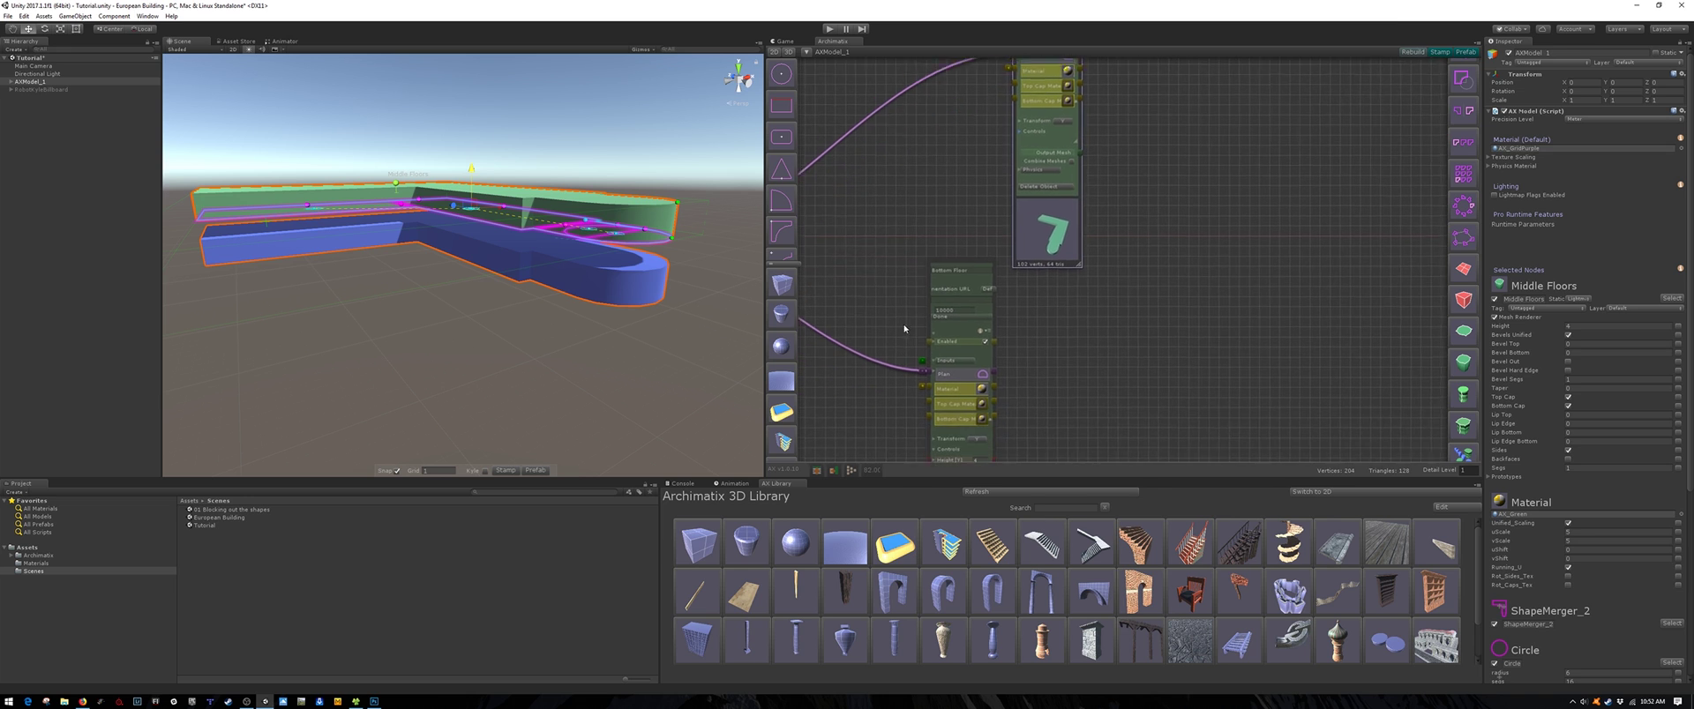
{"action": "left_click", "coordinate": [937, 442]}
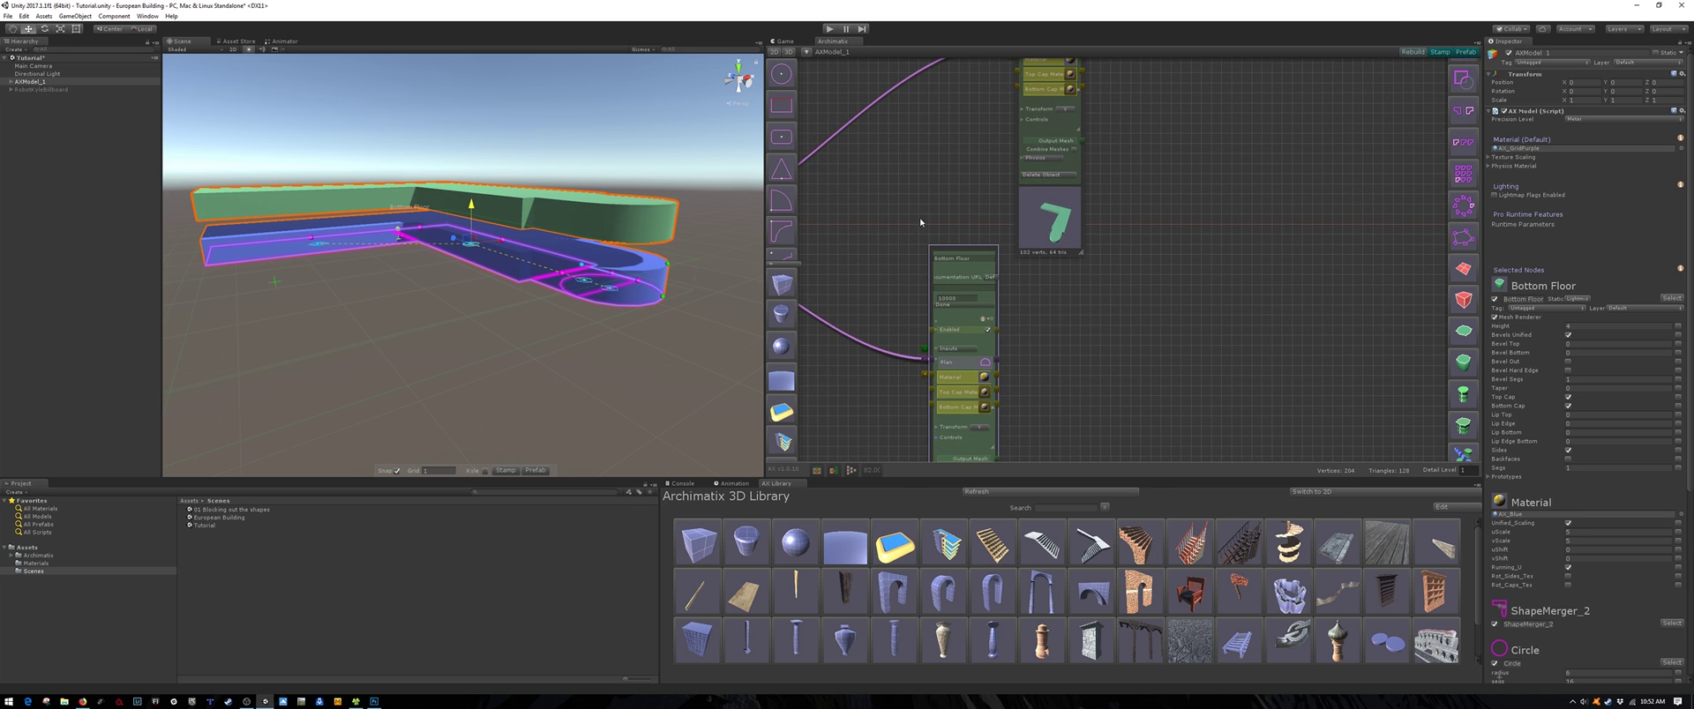
Step: Select Middle Floors and lower its mesh so it sits on top of the bottom floor
{"action": "middle_click_drag", "start_coordinate": [920, 217], "coordinate": [895, 360]}
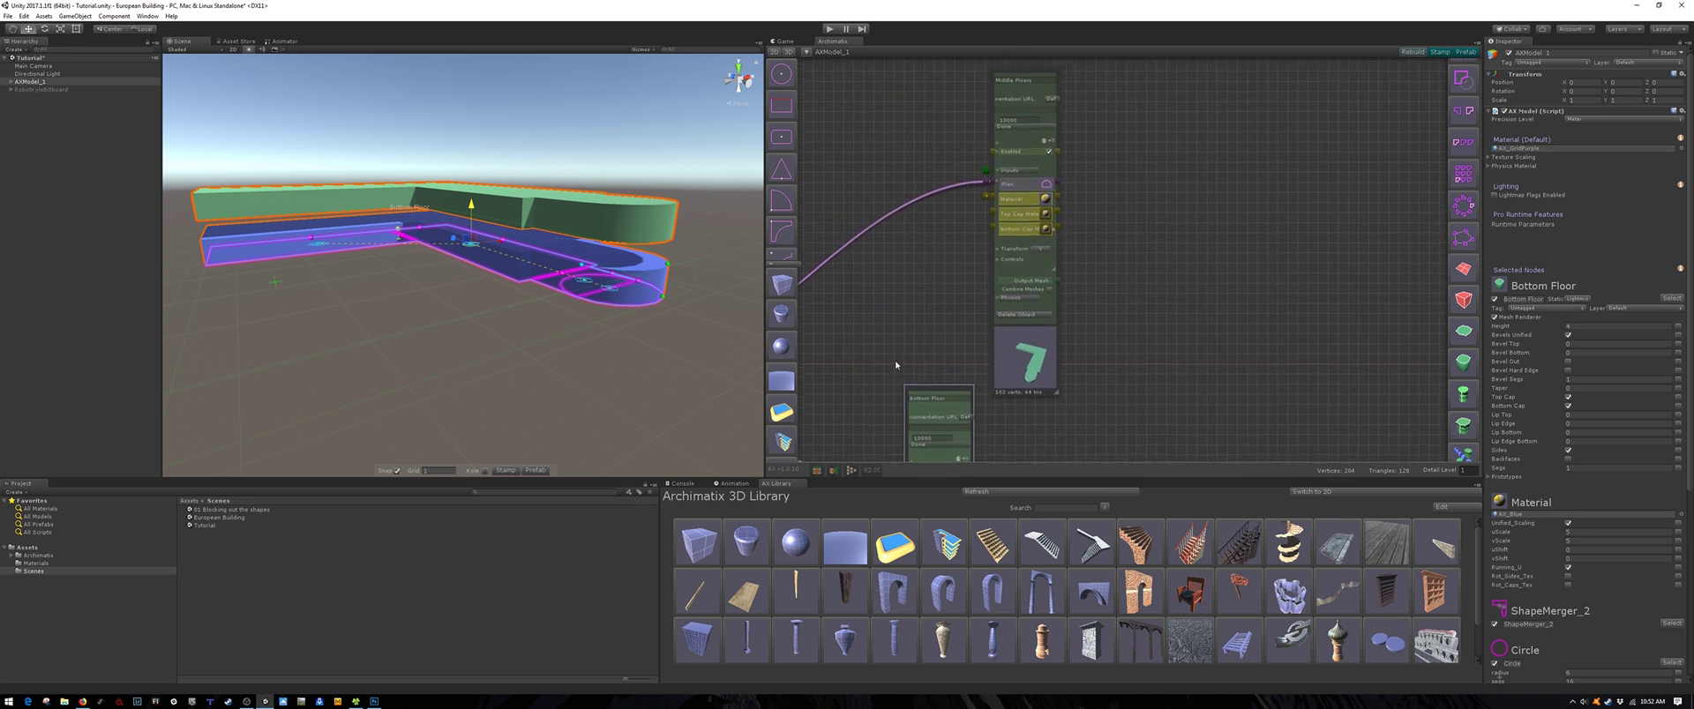
{"action": "left_click", "coordinate": [1024, 82]}
{"action": "left_click_drag", "start_coordinate": [469, 169], "coordinate": [474, 190]}
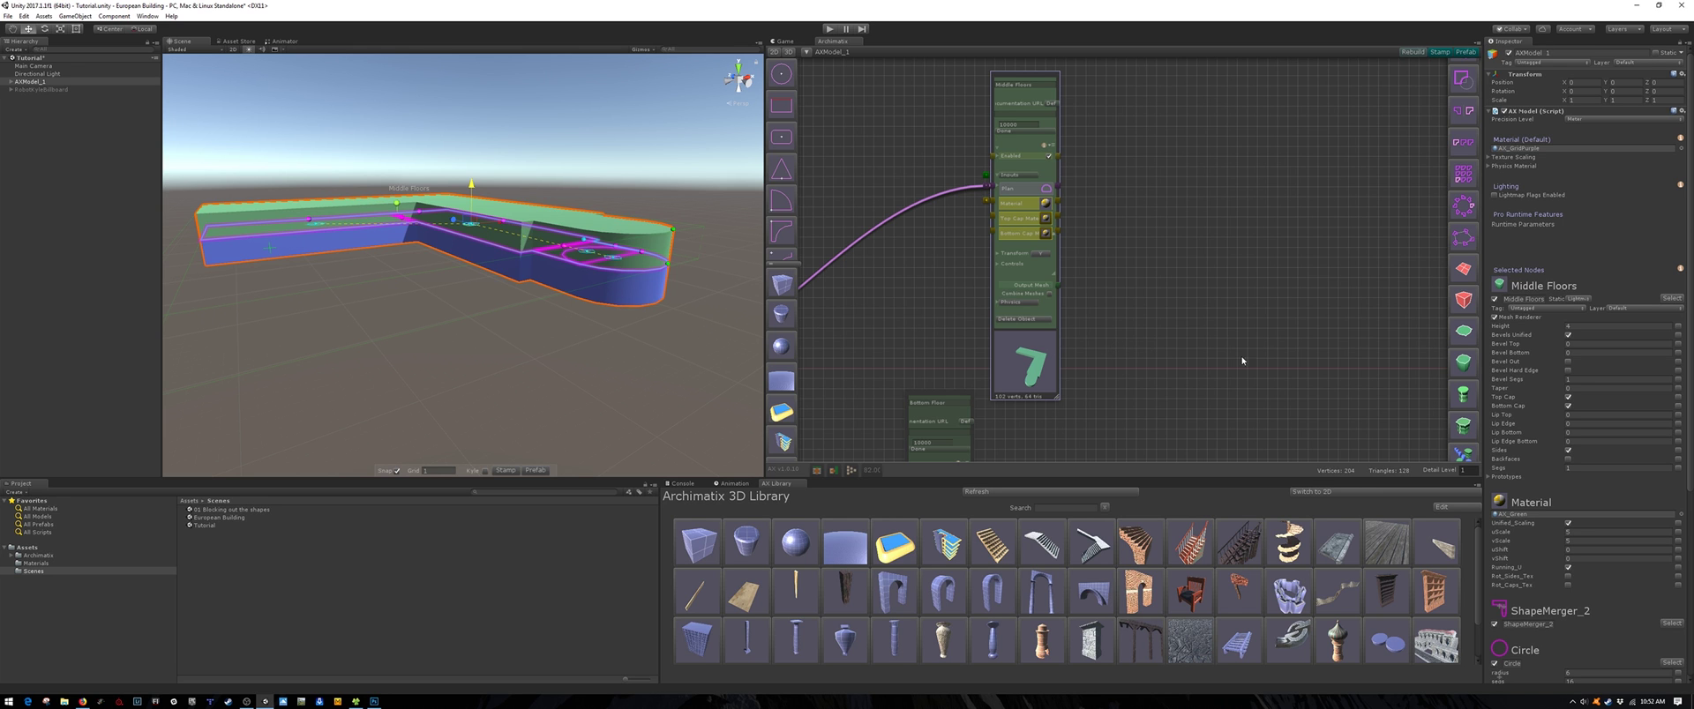
Step: Add a FloorRepeater, place it beside Middle Floors, and feed the Middle Floors Output Mesh into its Floor Mesh input
{"action": "scroll", "coordinate": [1460, 388], "scroll_direction": "down", "scroll_amount": 5}
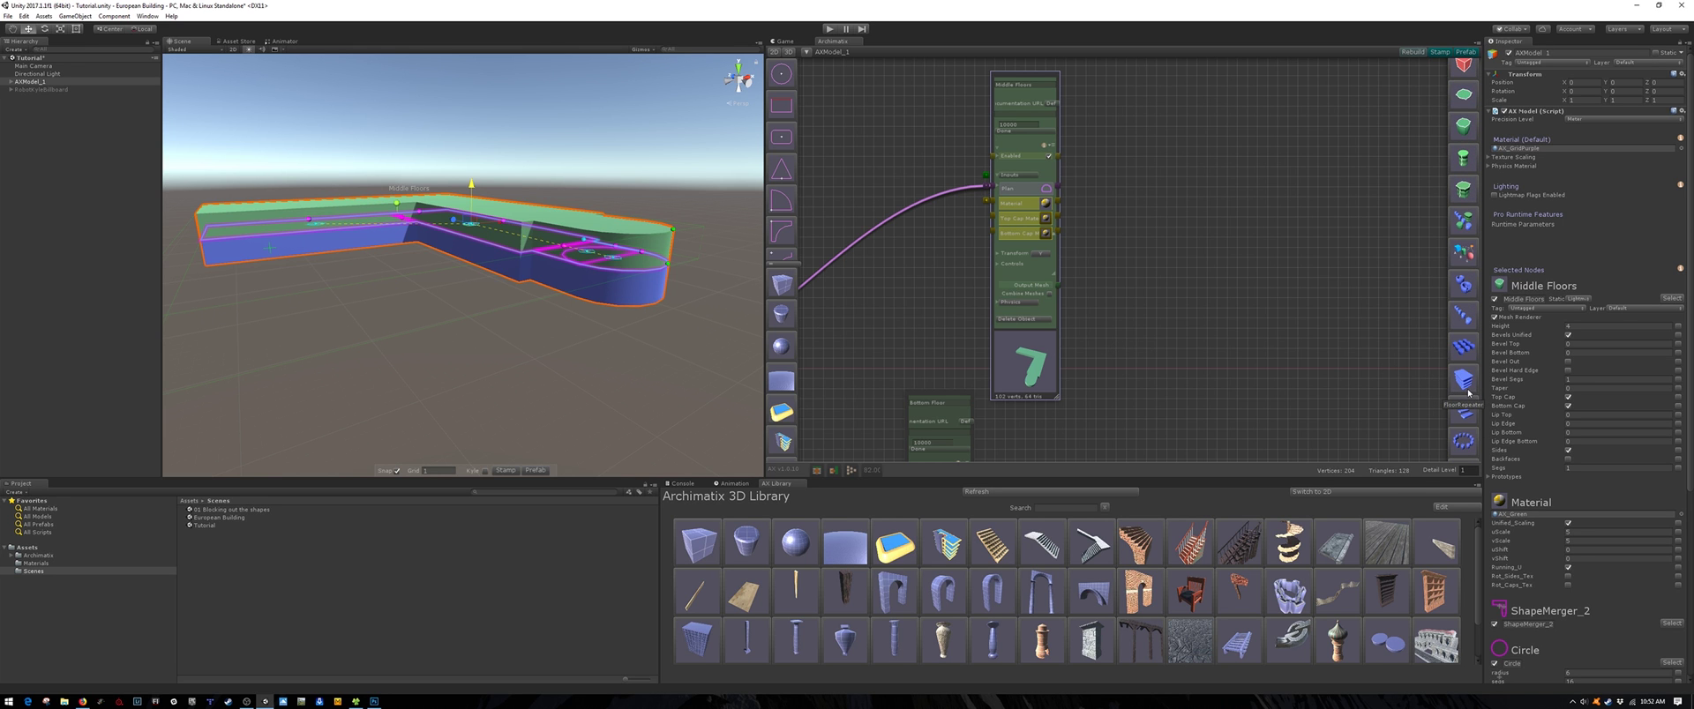
{"action": "left_click", "coordinate": [1467, 392]}
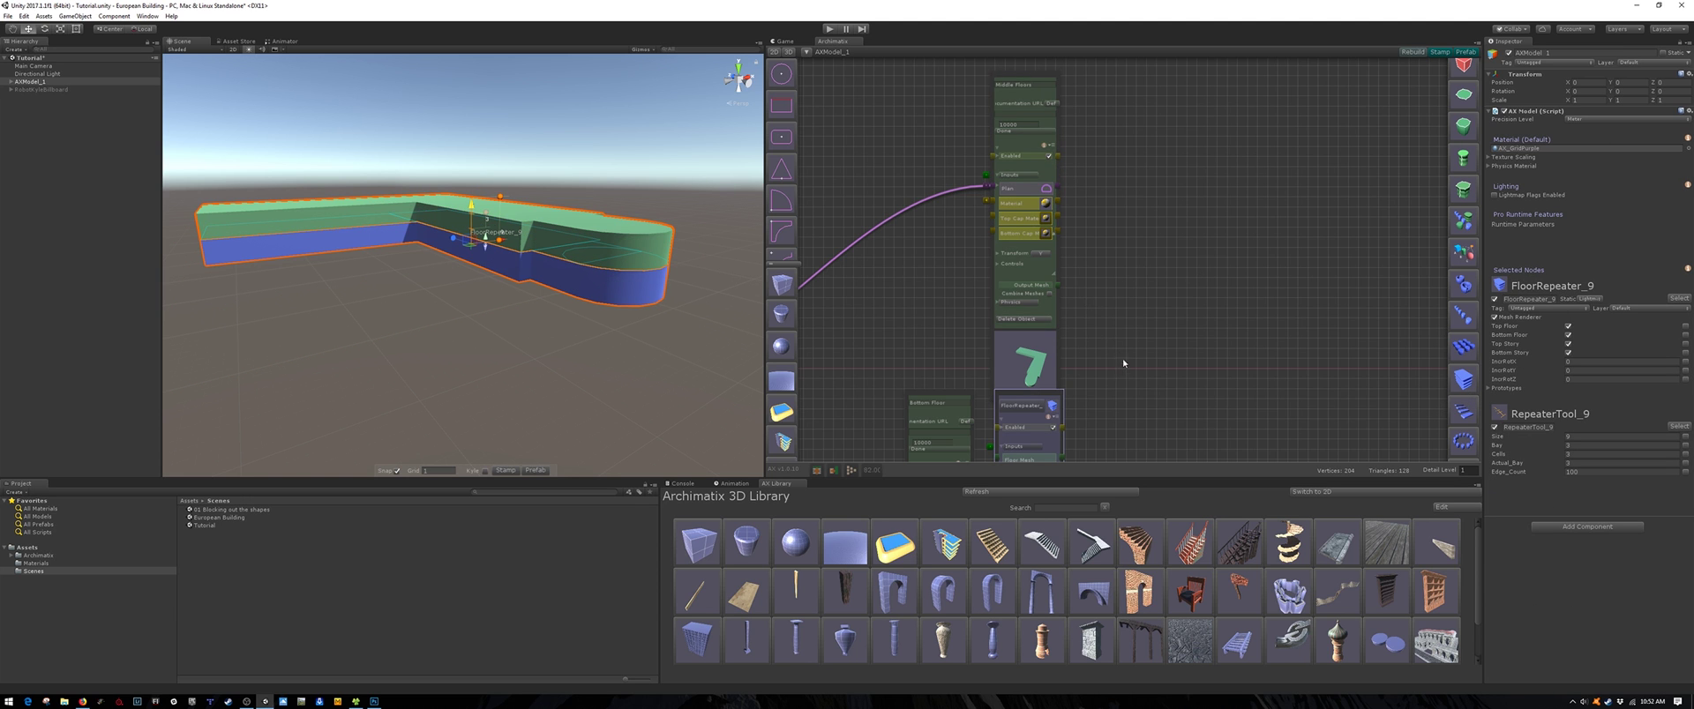
{"action": "left_click_drag", "start_coordinate": [1001, 357], "coordinate": [1147, 66]}
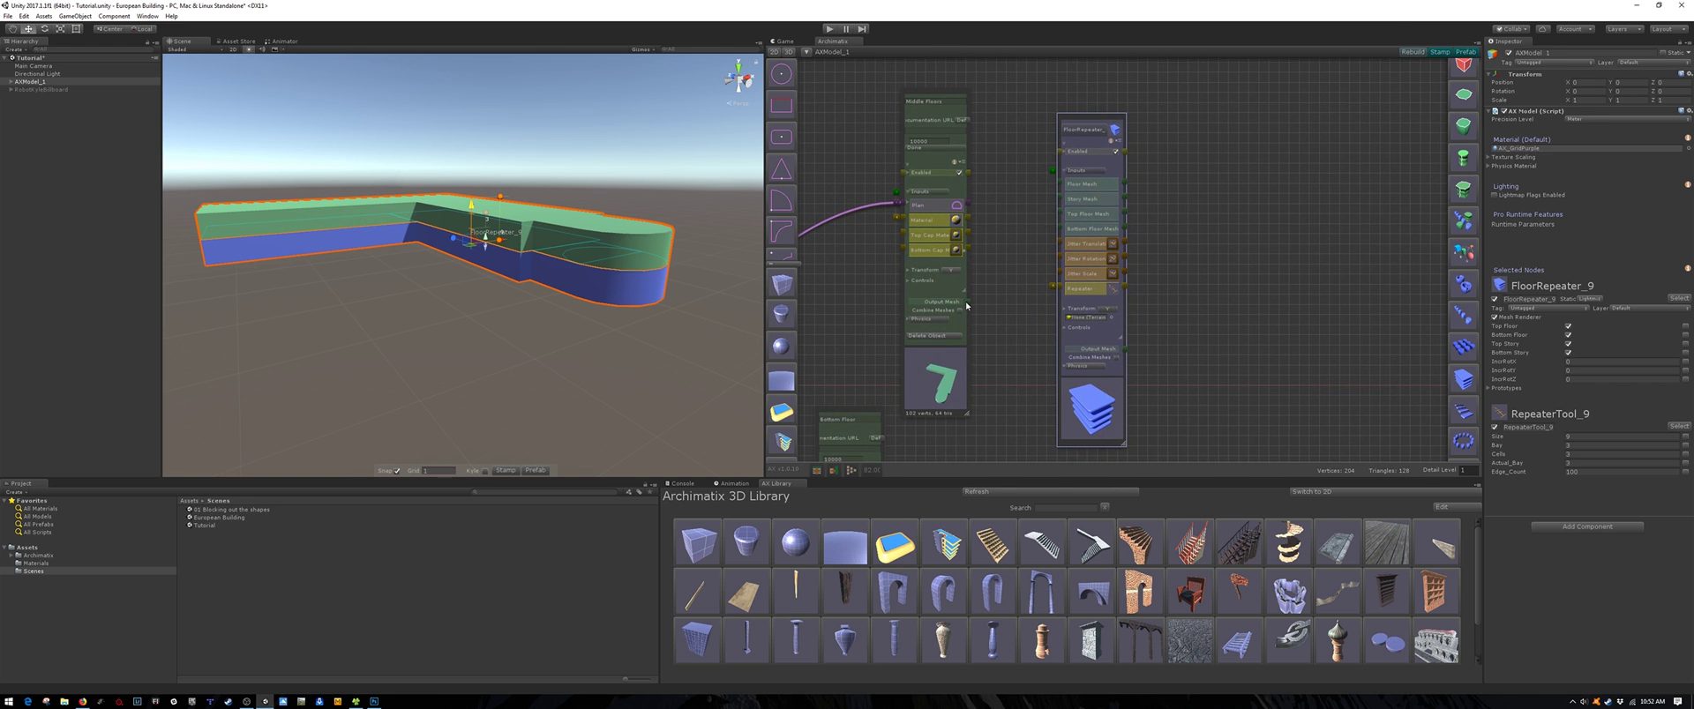
{"action": "left_click_drag", "start_coordinate": [967, 304], "coordinate": [1062, 184]}
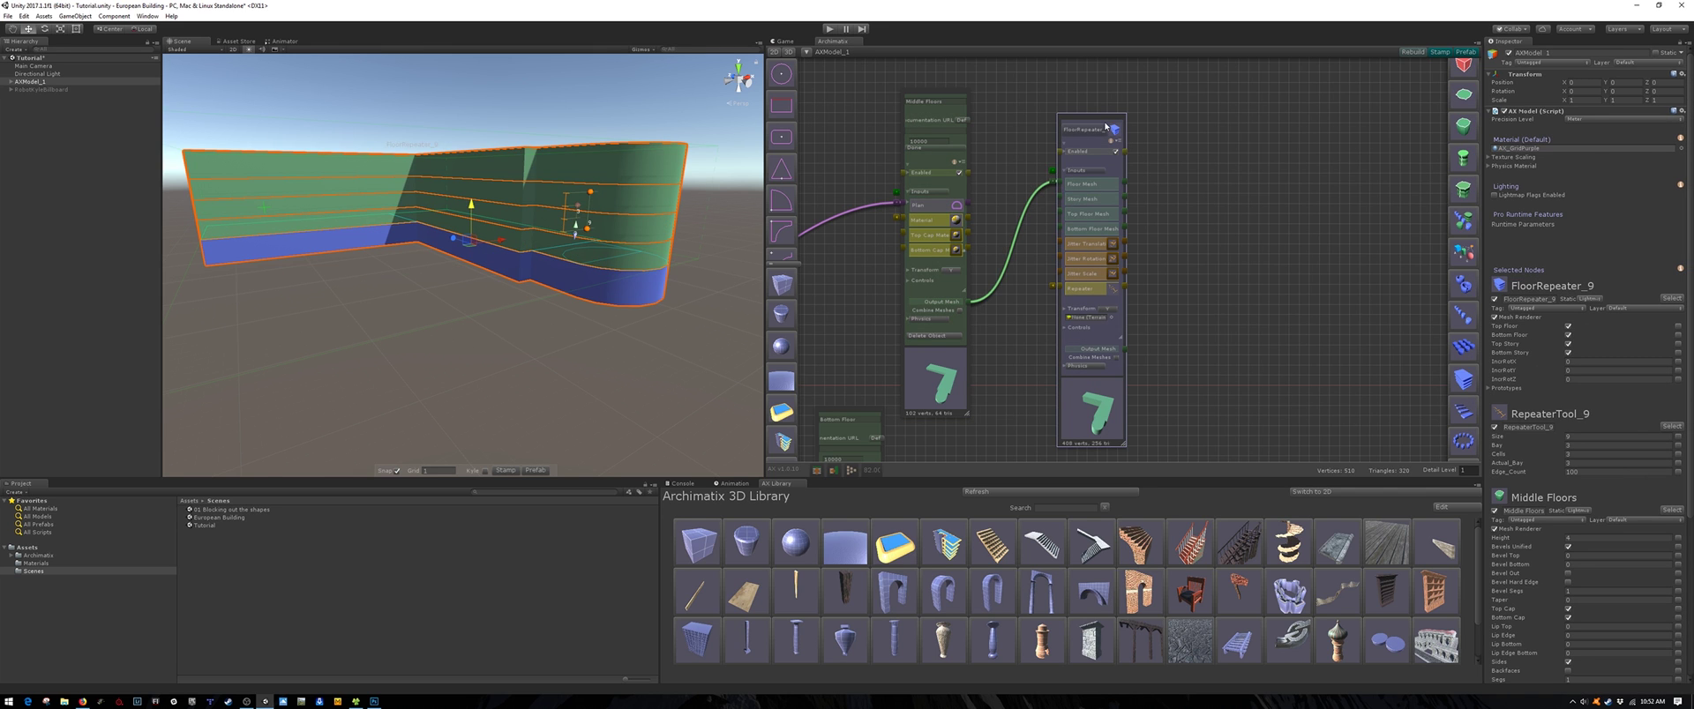
{"action": "left_click_drag", "start_coordinate": [1099, 118], "coordinate": [1133, 108]}
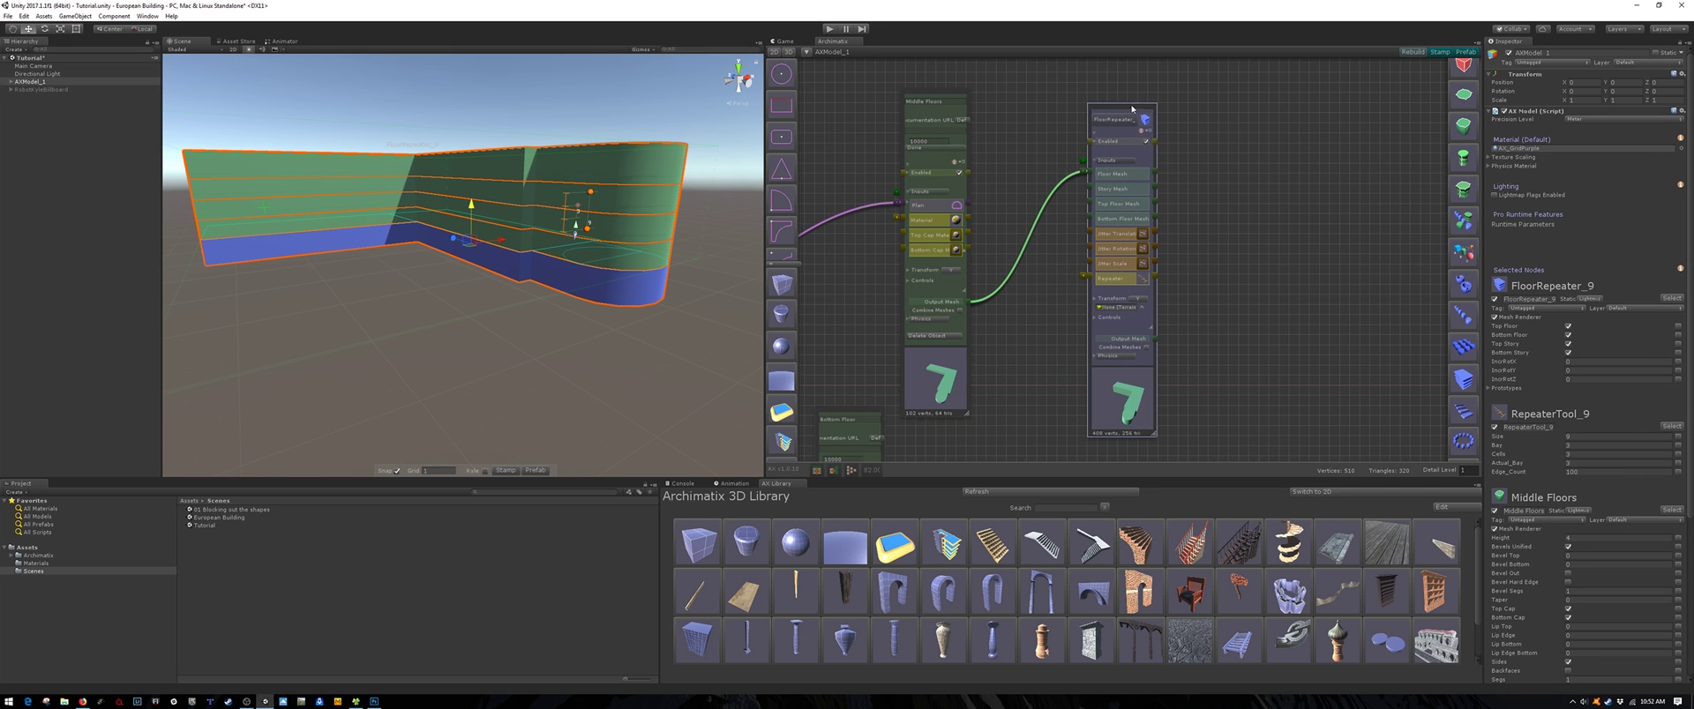
Step: Reveal the floor repeater's RepeaterTool node, set its Size to 8, and hide the node again
{"action": "left_click", "coordinate": [1084, 279]}
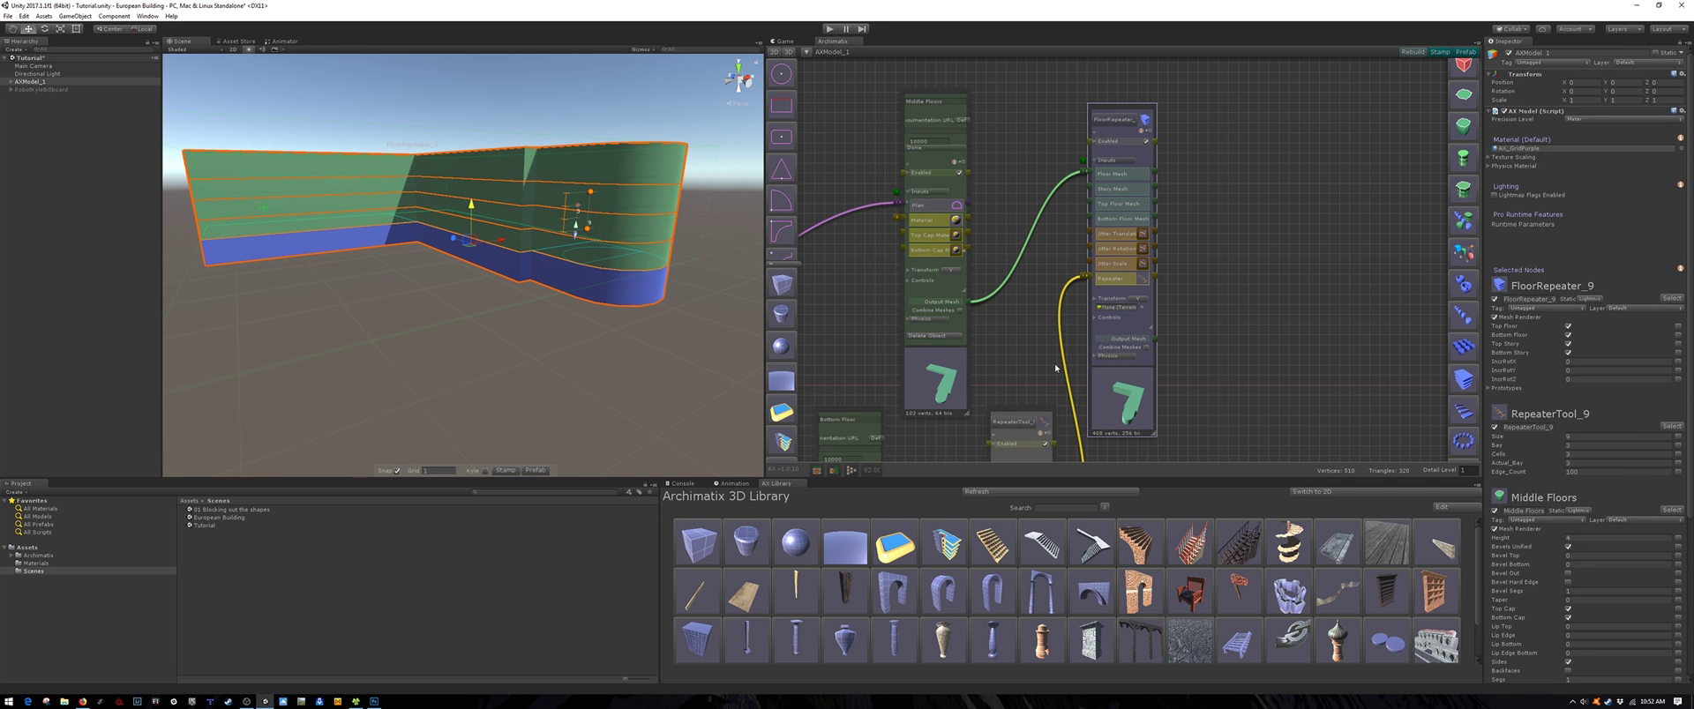
{"action": "scroll", "coordinate": [1028, 335], "scroll_direction": "down", "scroll_amount": 3}
{"action": "left_click_drag", "start_coordinate": [1013, 297], "coordinate": [1021, 191]}
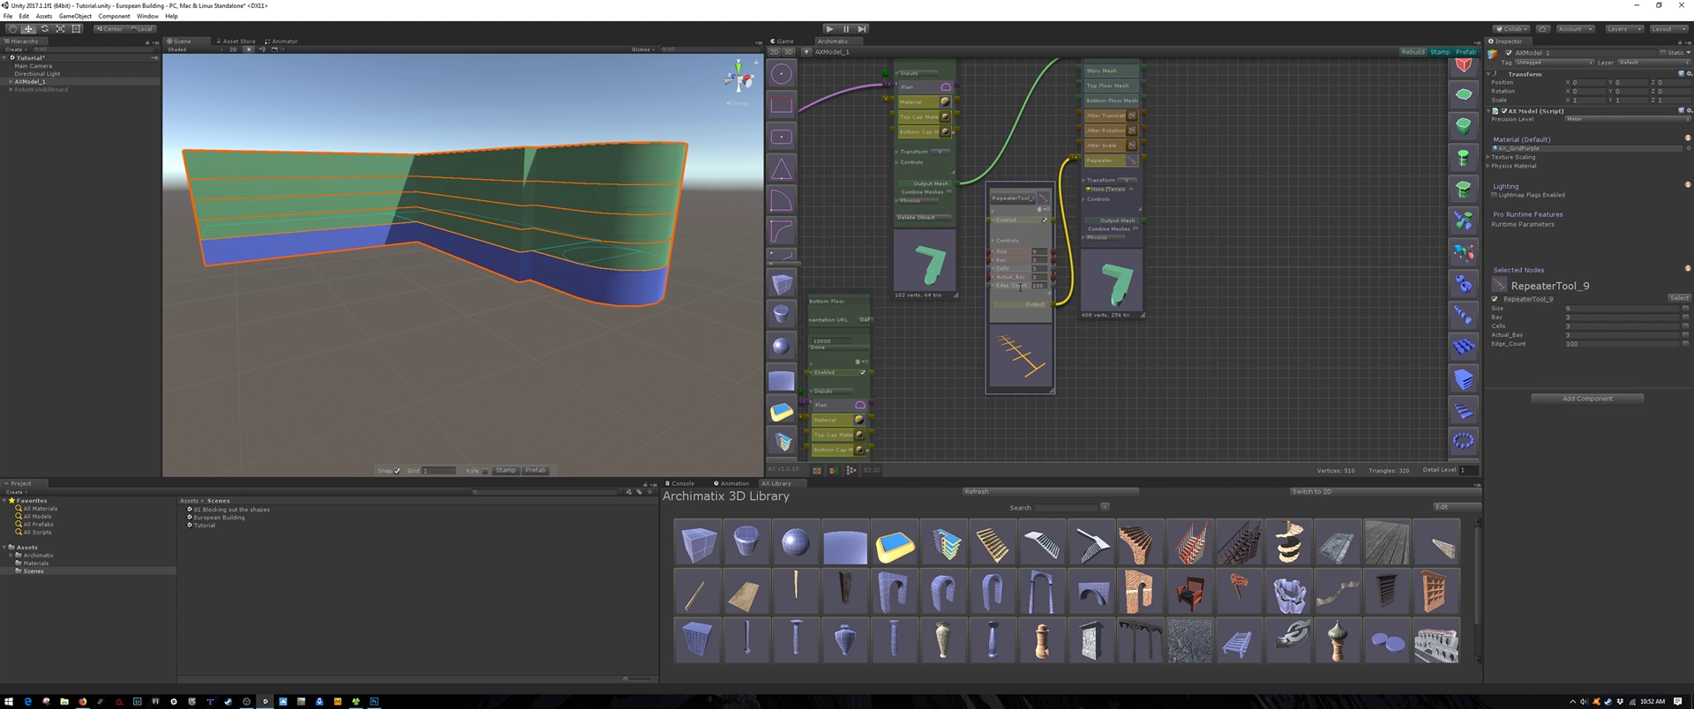
{"action": "scroll", "coordinate": [1147, 291], "scroll_direction": "up", "scroll_amount": 2}
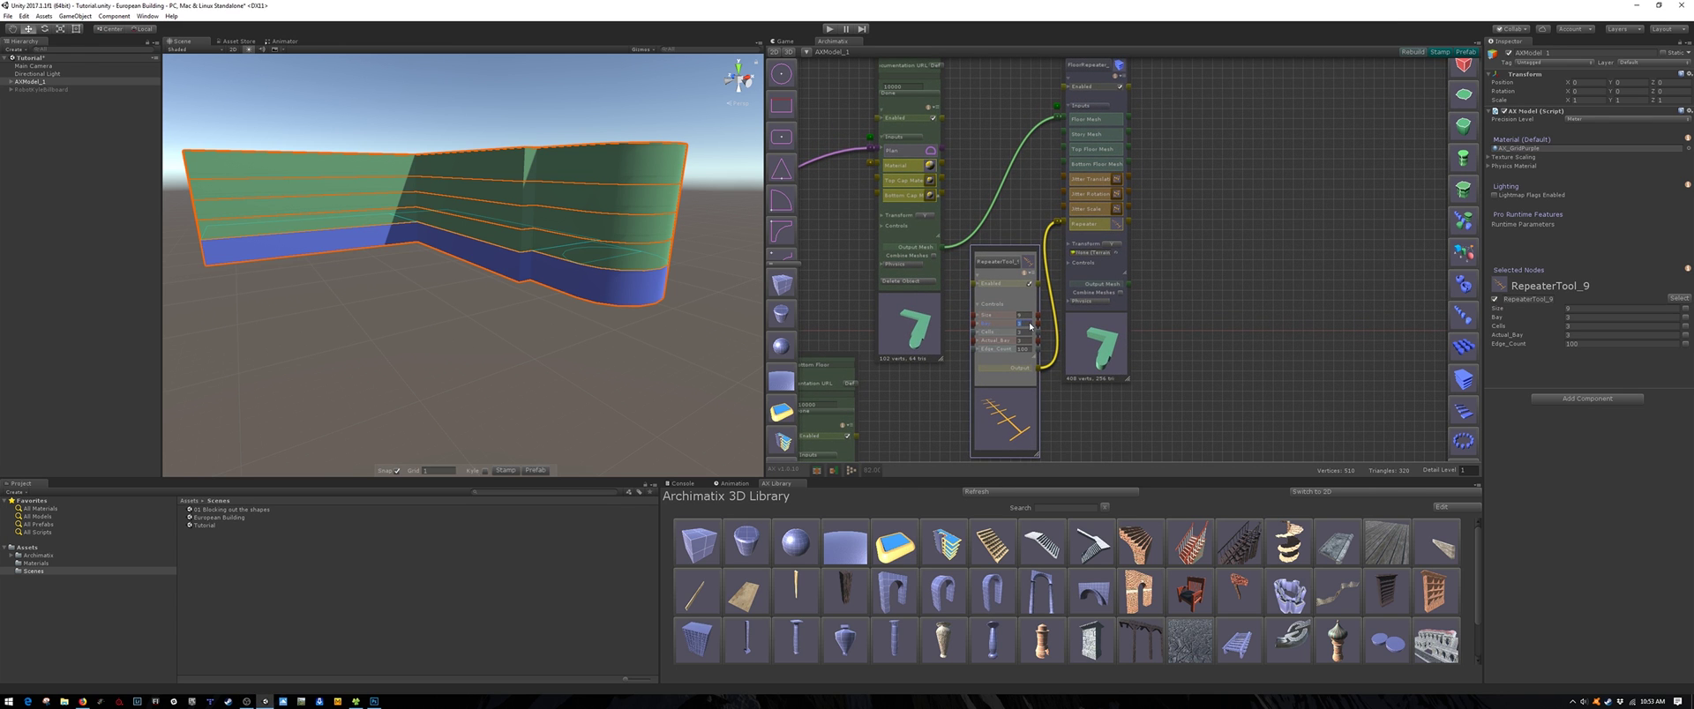
{"action": "left_click_drag", "start_coordinate": [1030, 326], "coordinate": [1030, 325]}
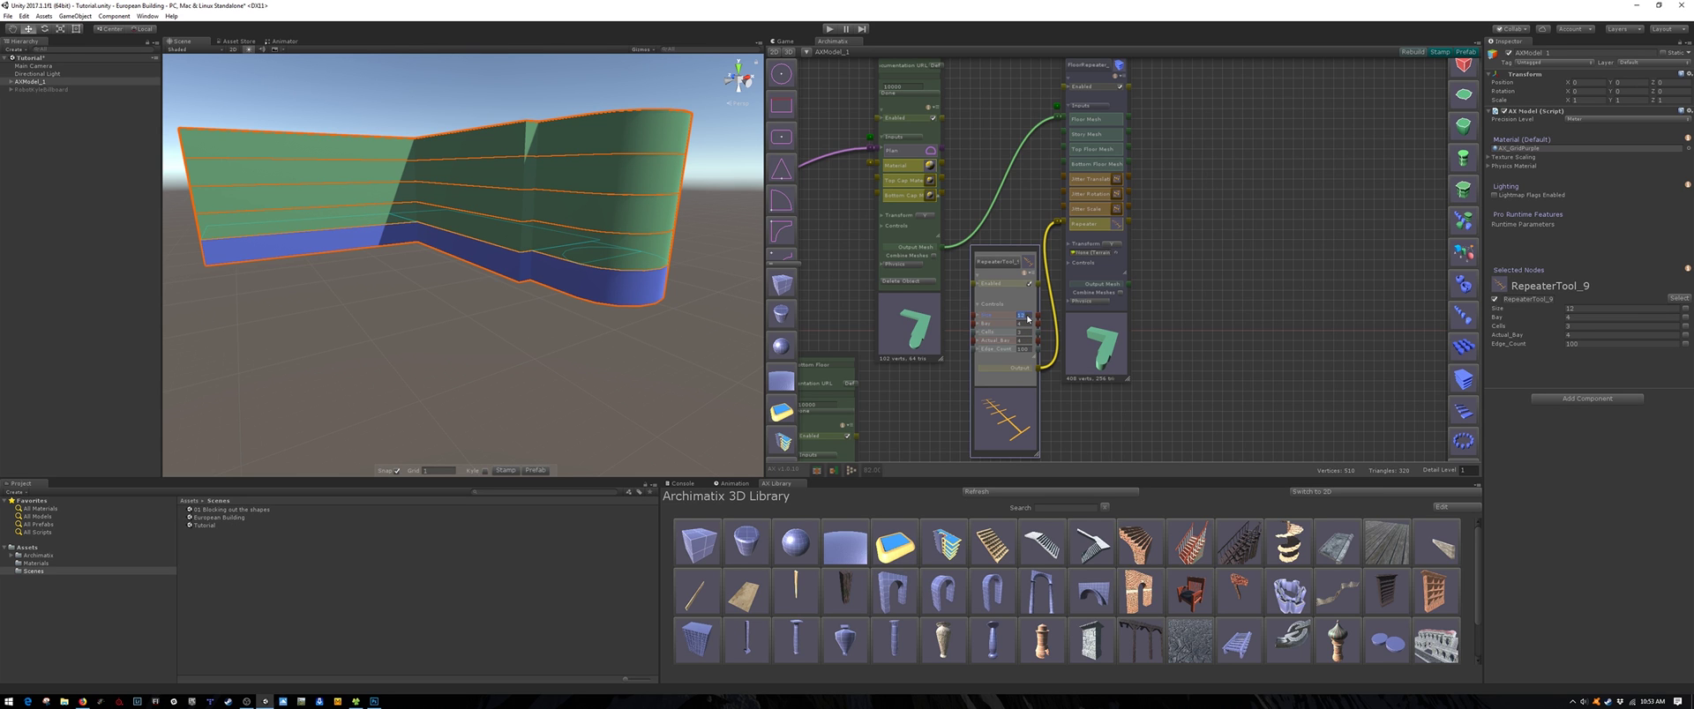
{"action": "left_click_drag", "start_coordinate": [1028, 319], "coordinate": [1028, 320]}
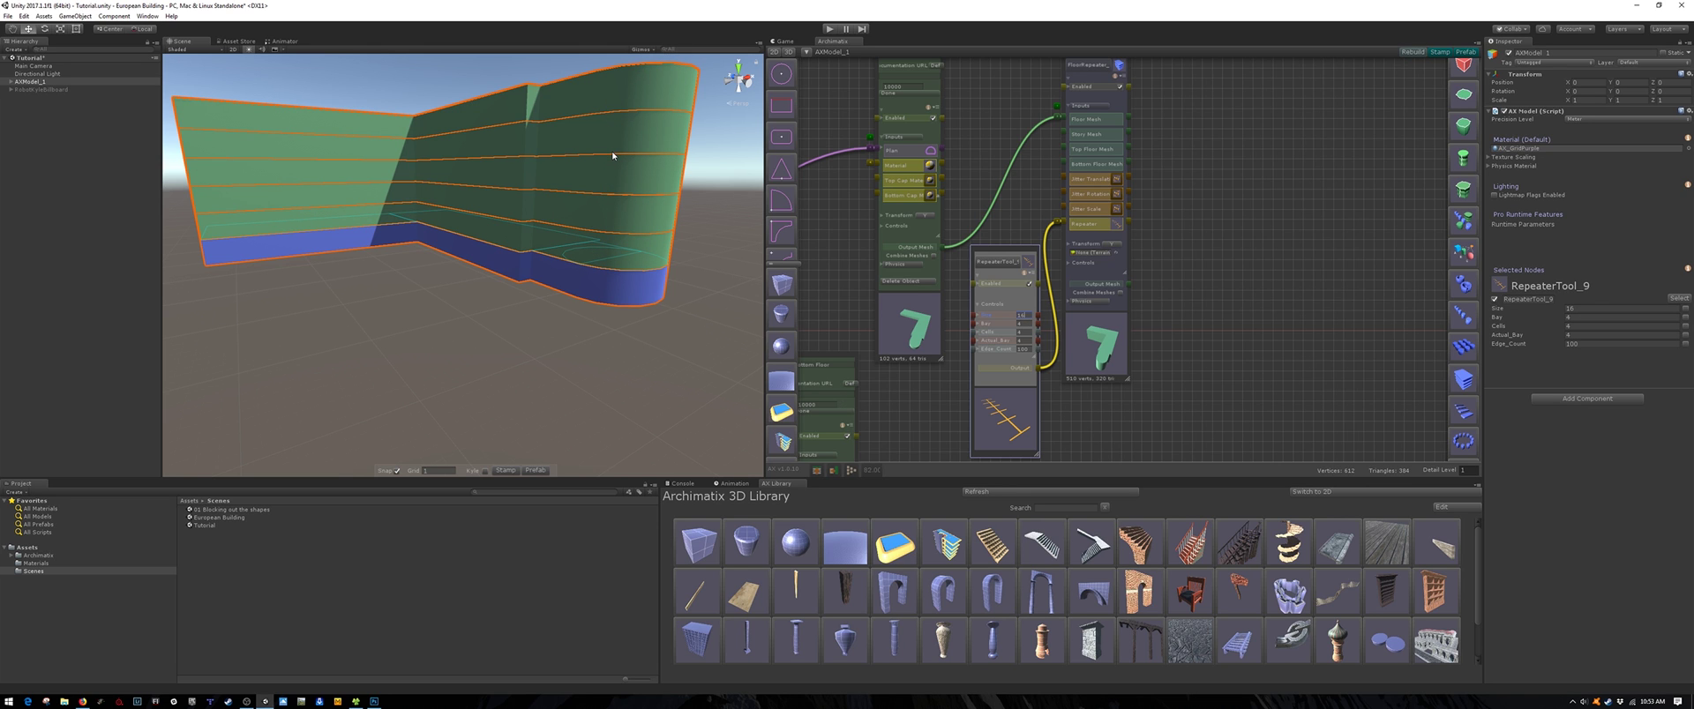
{"action": "left_click", "coordinate": [1020, 316]}
{"action": "type", "text": "8"}
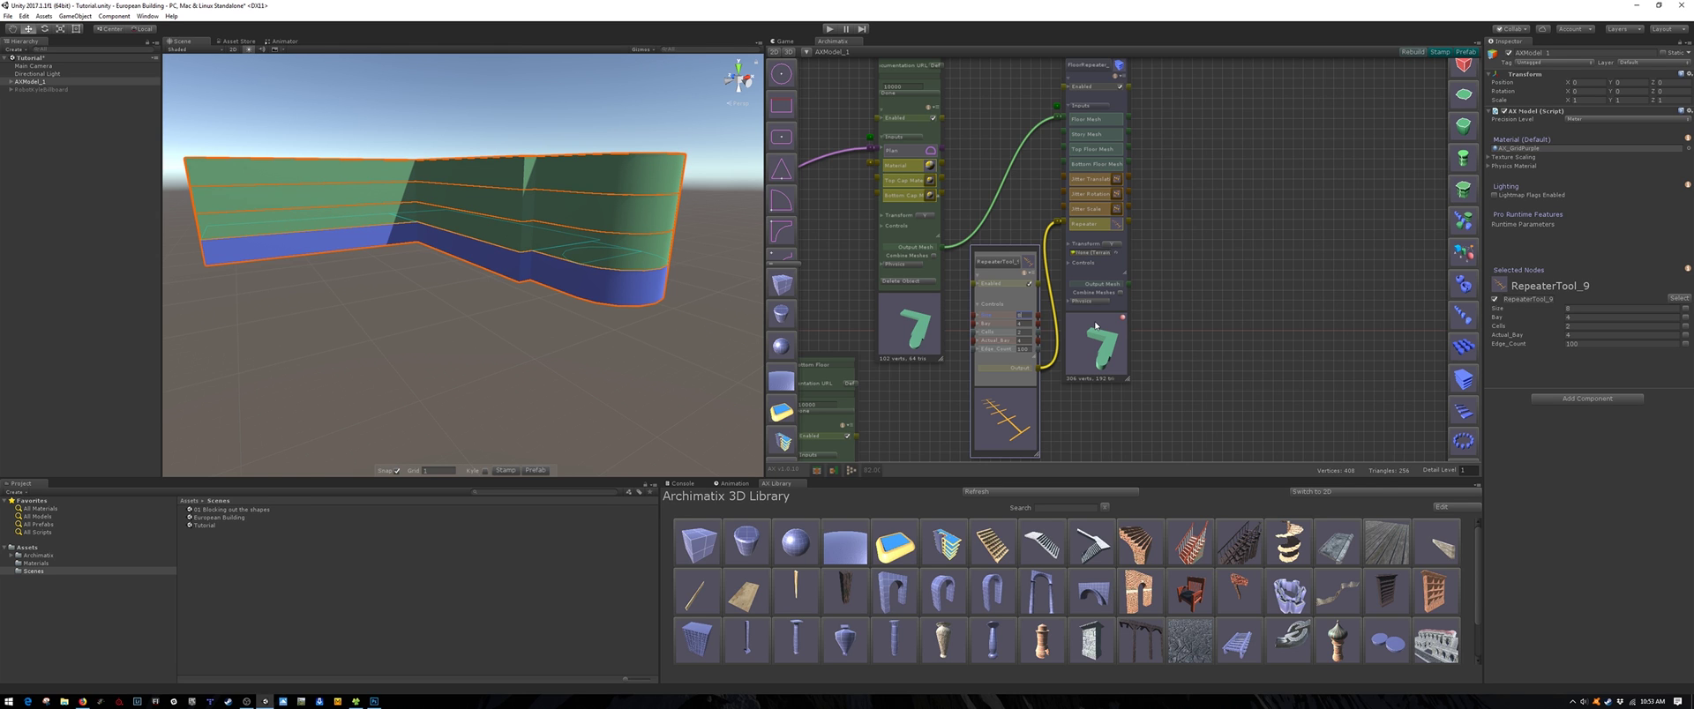
{"action": "left_click", "coordinate": [1058, 225]}
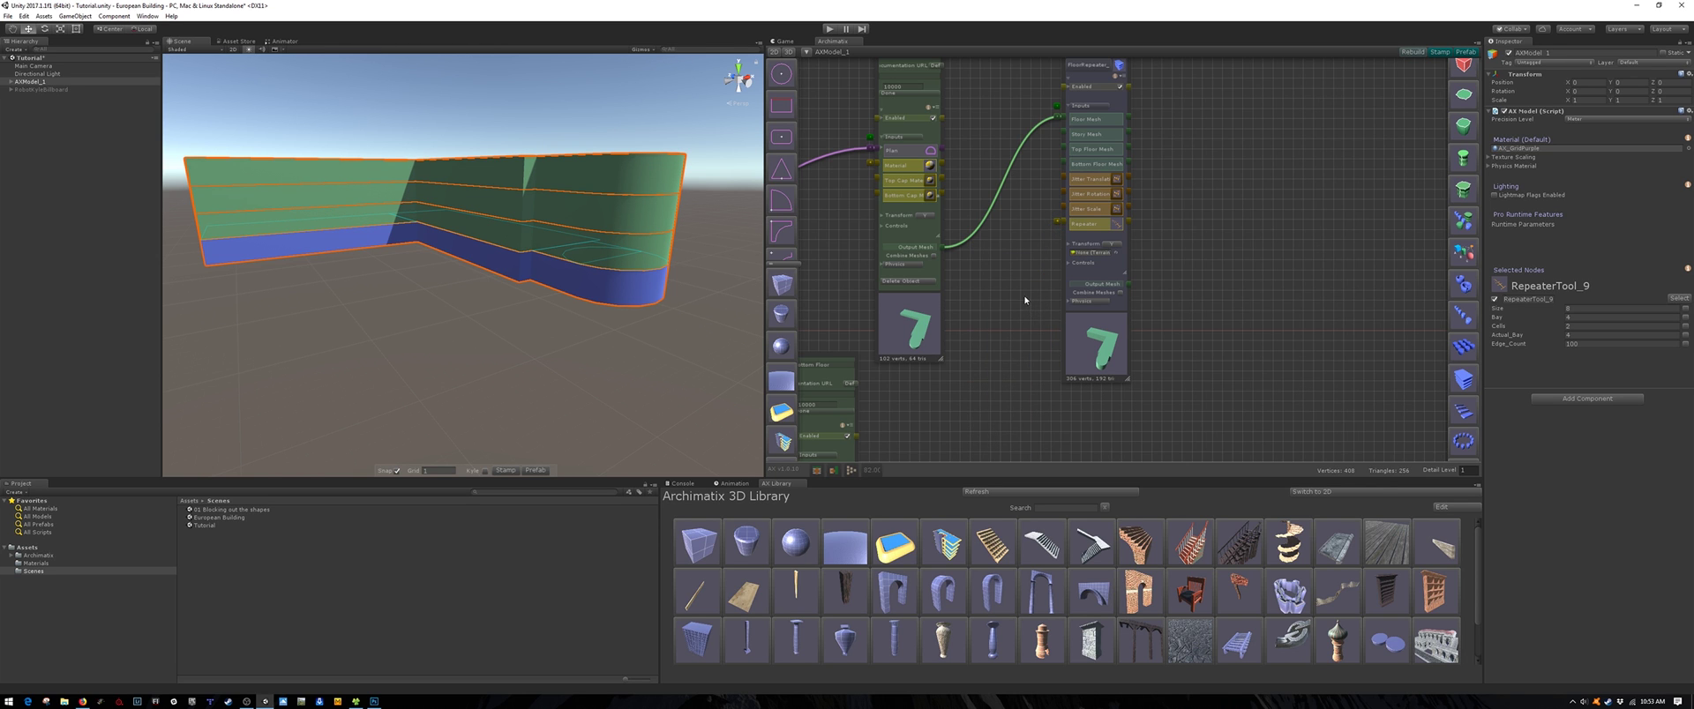
Step: Move the Bottom Floor node down toward the shape merger, and shift Middle Floors and FloorRepeater together down beside it
{"action": "scroll", "coordinate": [1015, 345], "scroll_direction": "down", "scroll_amount": 6}
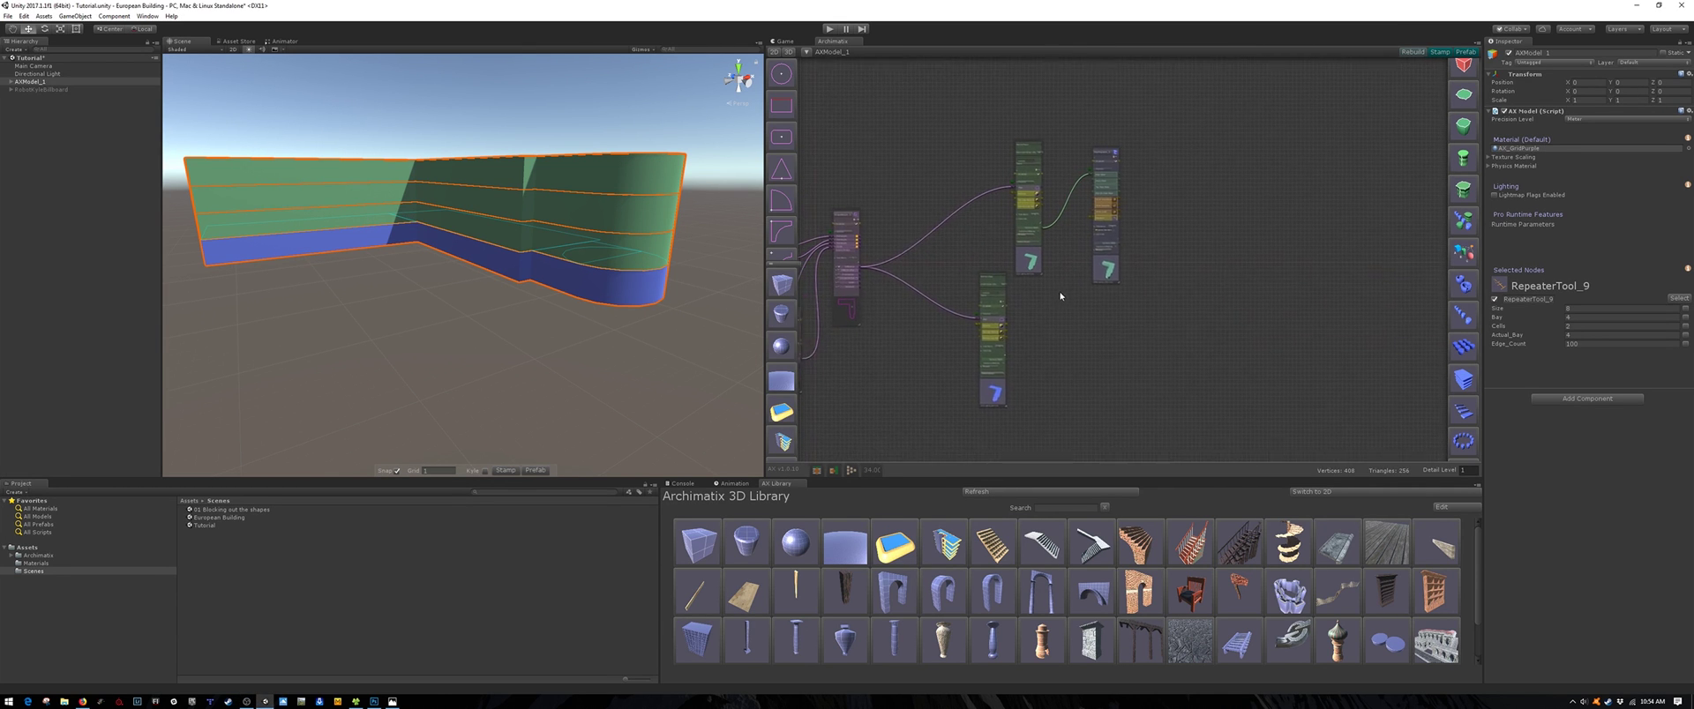
{"action": "left_click", "coordinate": [1028, 279]}
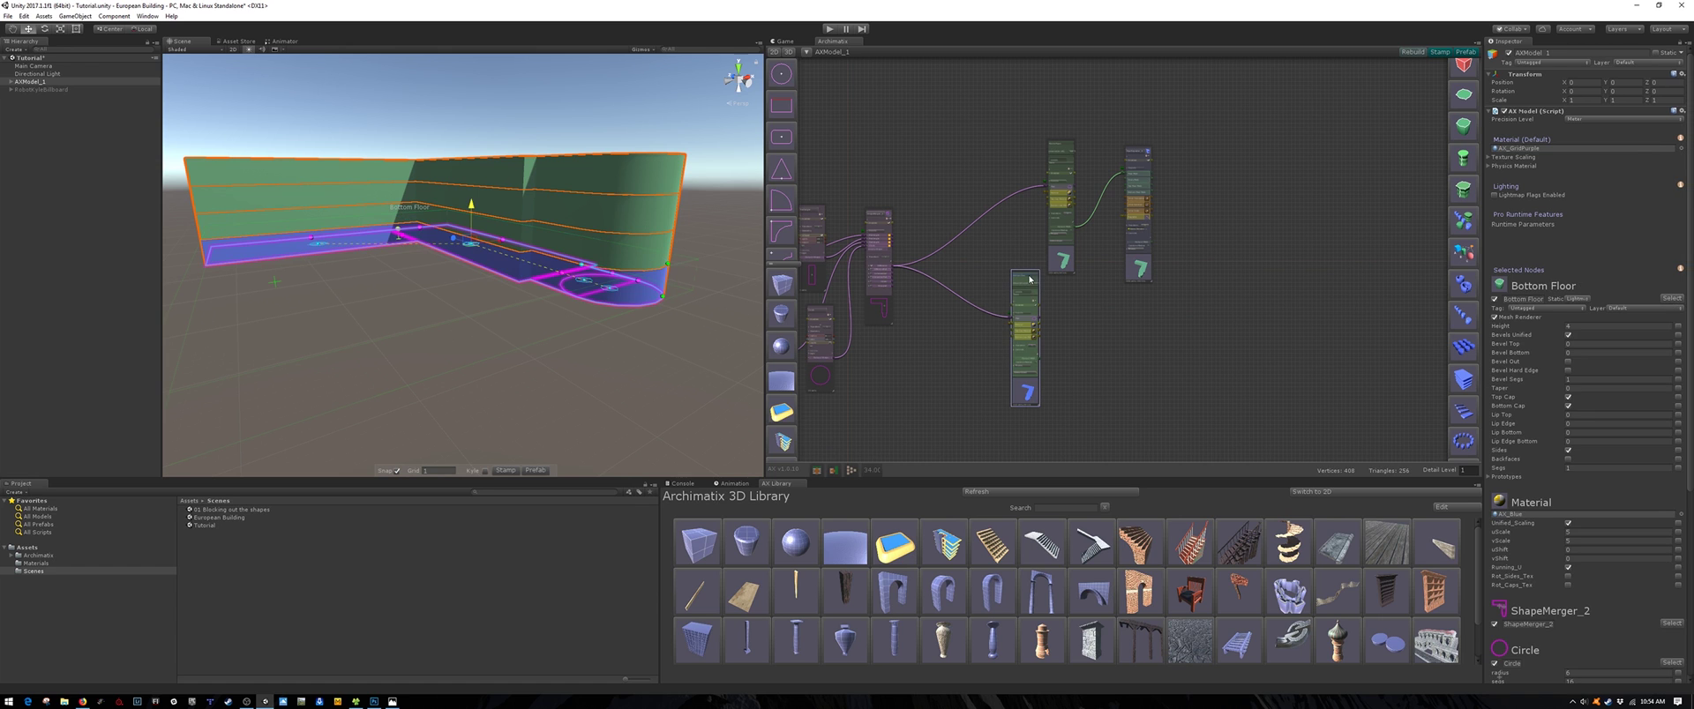
{"action": "left_click_drag", "start_coordinate": [1025, 276], "coordinate": [972, 337]}
{"action": "left_click_drag", "start_coordinate": [1019, 117], "coordinate": [1223, 330]}
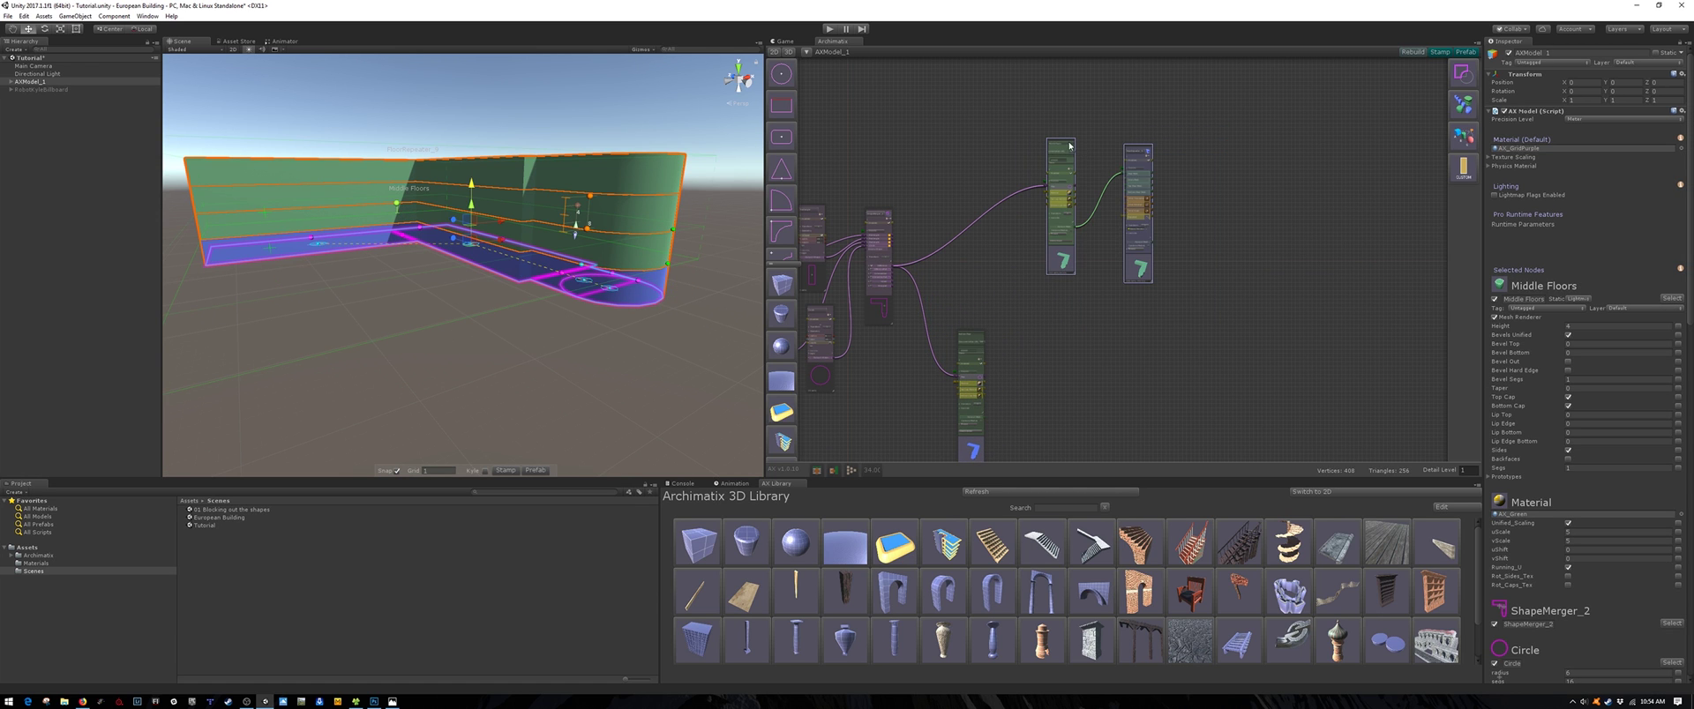
{"action": "left_click_drag", "start_coordinate": [1070, 145], "coordinate": [1076, 264]}
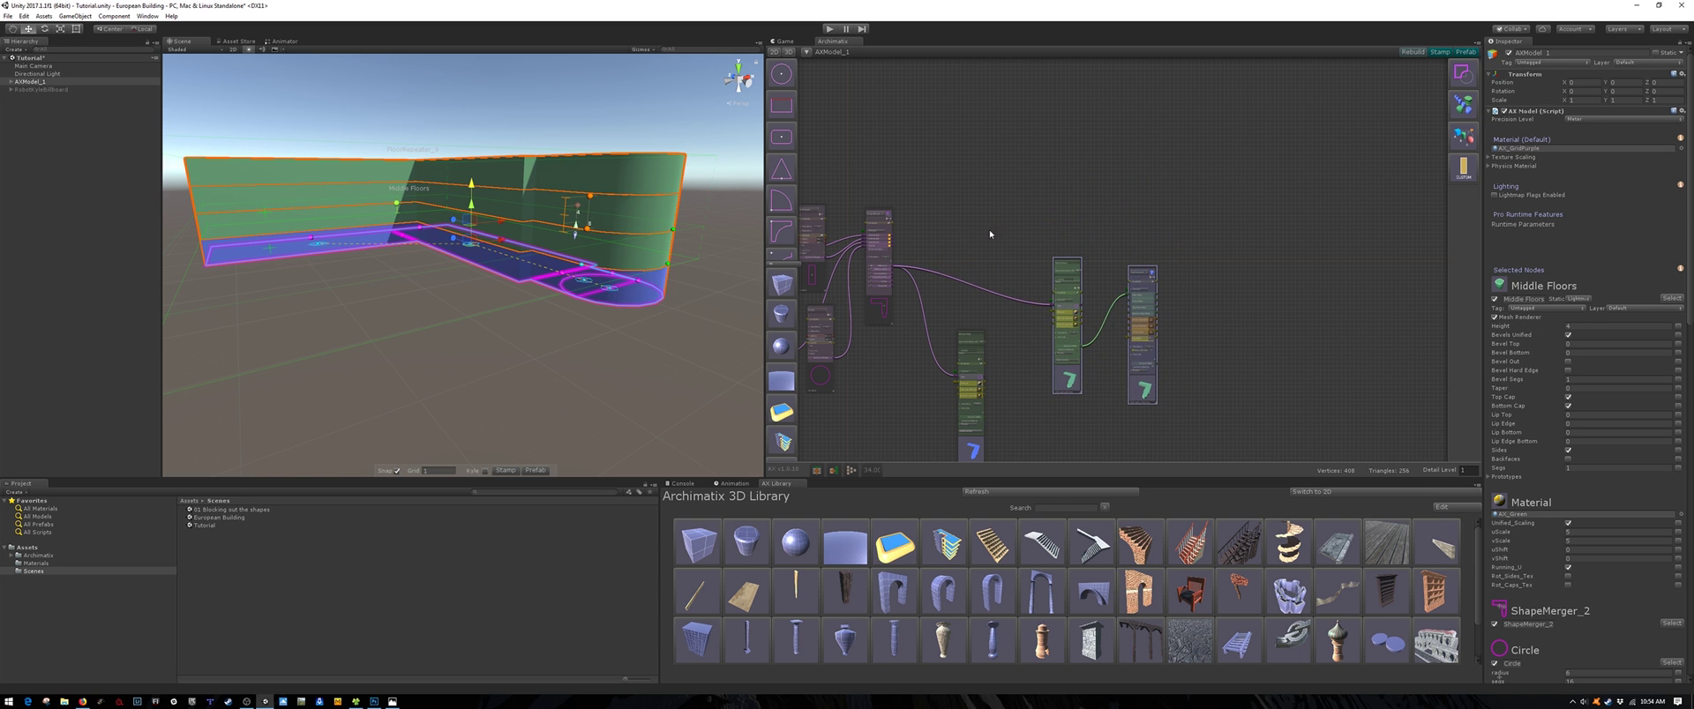
Step: Move the ShapeMerger node away from its source shapes, and raise the tall Rectangle node above the others
{"action": "key", "text": "f"}
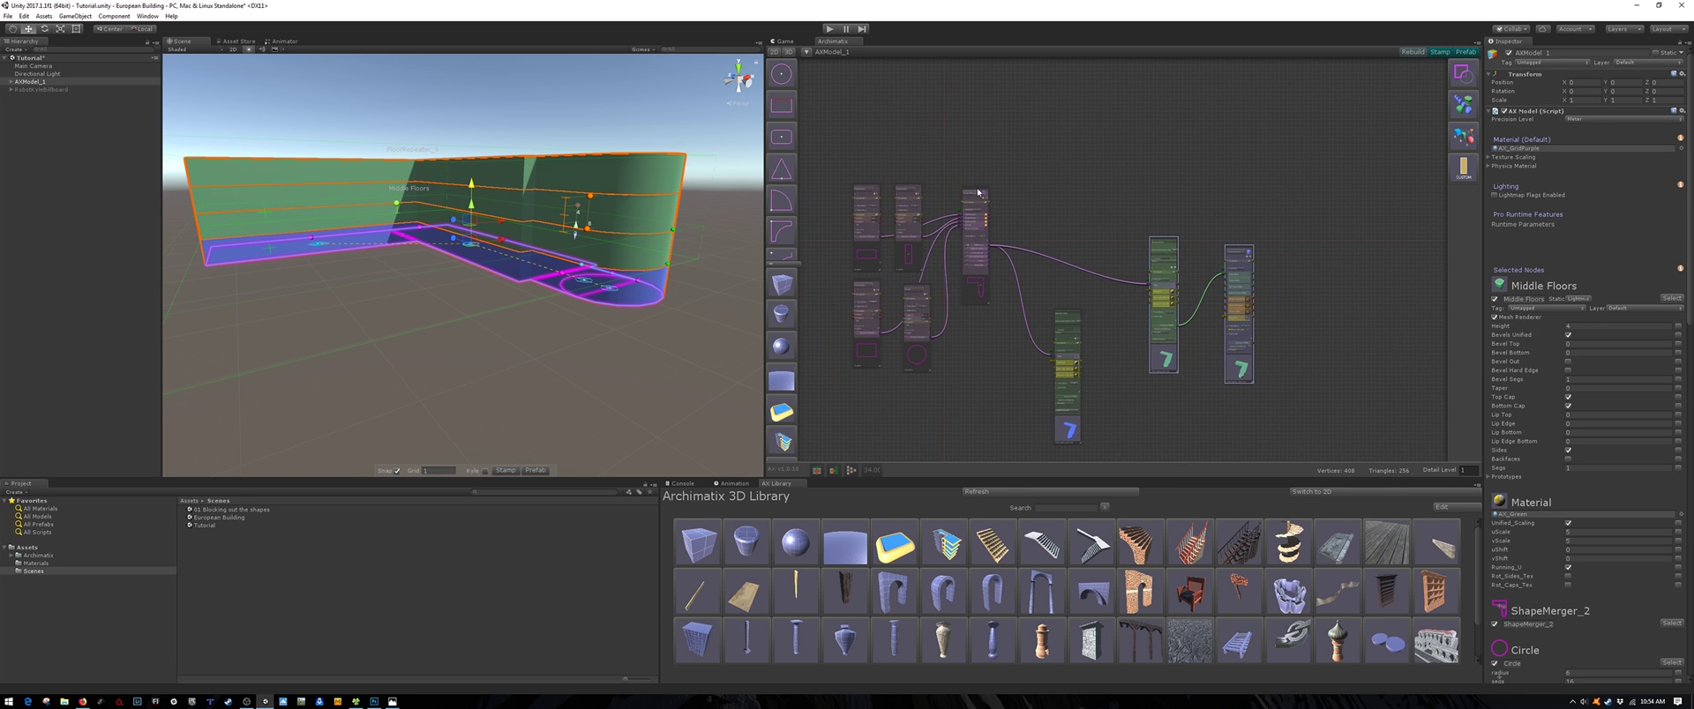
{"action": "left_click_drag", "start_coordinate": [977, 191], "coordinate": [1008, 280]}
{"action": "key", "text": "f"}
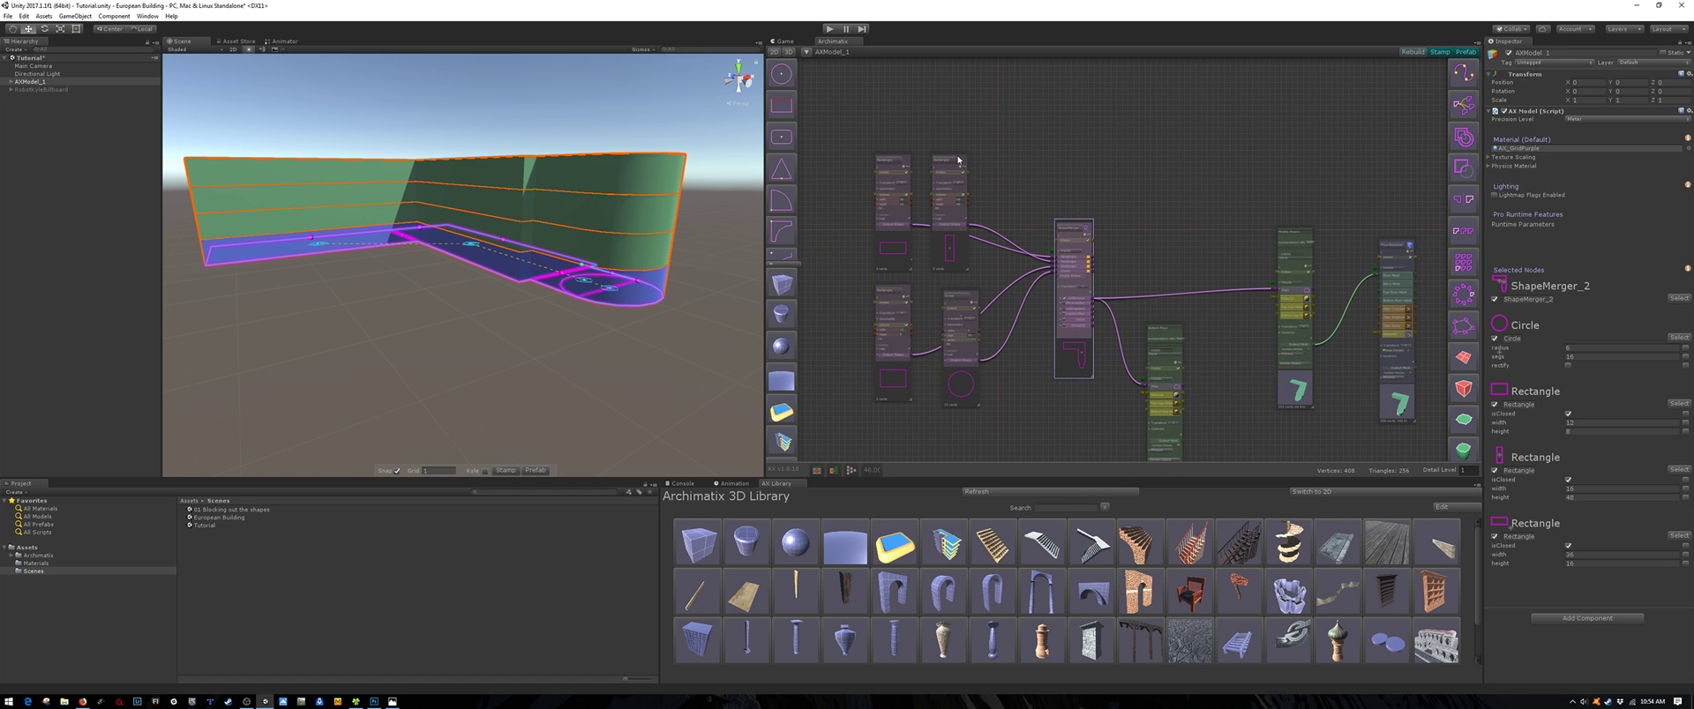
{"action": "left_click_drag", "start_coordinate": [959, 160], "coordinate": [980, 126]}
{"action": "middle_click_drag", "start_coordinate": [1041, 165], "coordinate": [983, 173]}
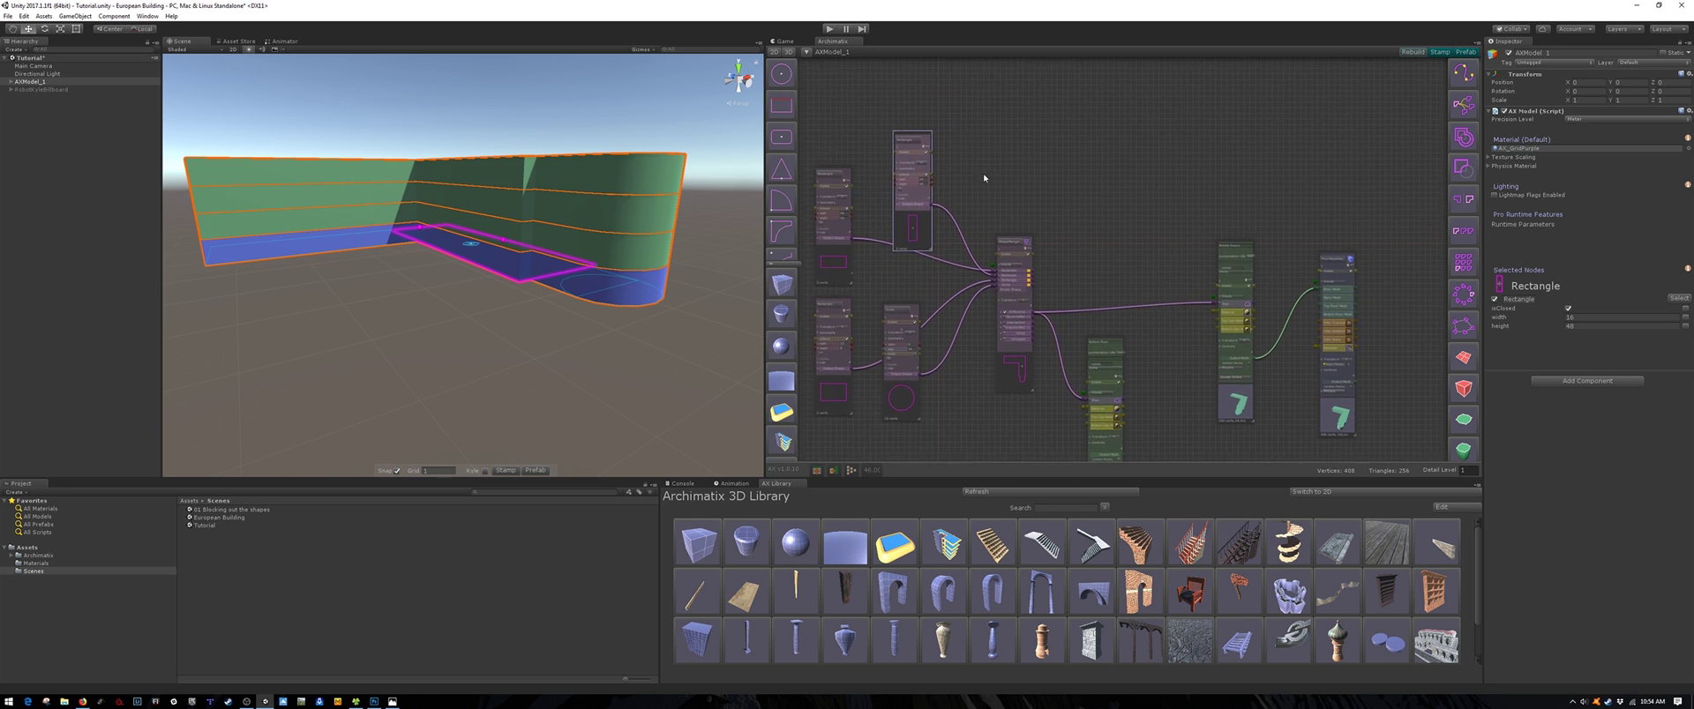
Step: Create a second ShapeMerger above the first, using the two Rectangles of the building's wings as inputs
{"action": "left_click", "coordinate": [1462, 170]}
{"action": "left_click_drag", "start_coordinate": [1041, 253], "coordinate": [1013, 93]}
{"action": "middle_click_drag", "start_coordinate": [939, 228], "coordinate": [978, 271]}
{"action": "scroll", "coordinate": [929, 235], "scroll_direction": "up", "scroll_amount": 2}
{"action": "left_click_drag", "start_coordinate": [870, 293], "coordinate": [1089, 134]}
{"action": "left_click", "coordinate": [1092, 135]}
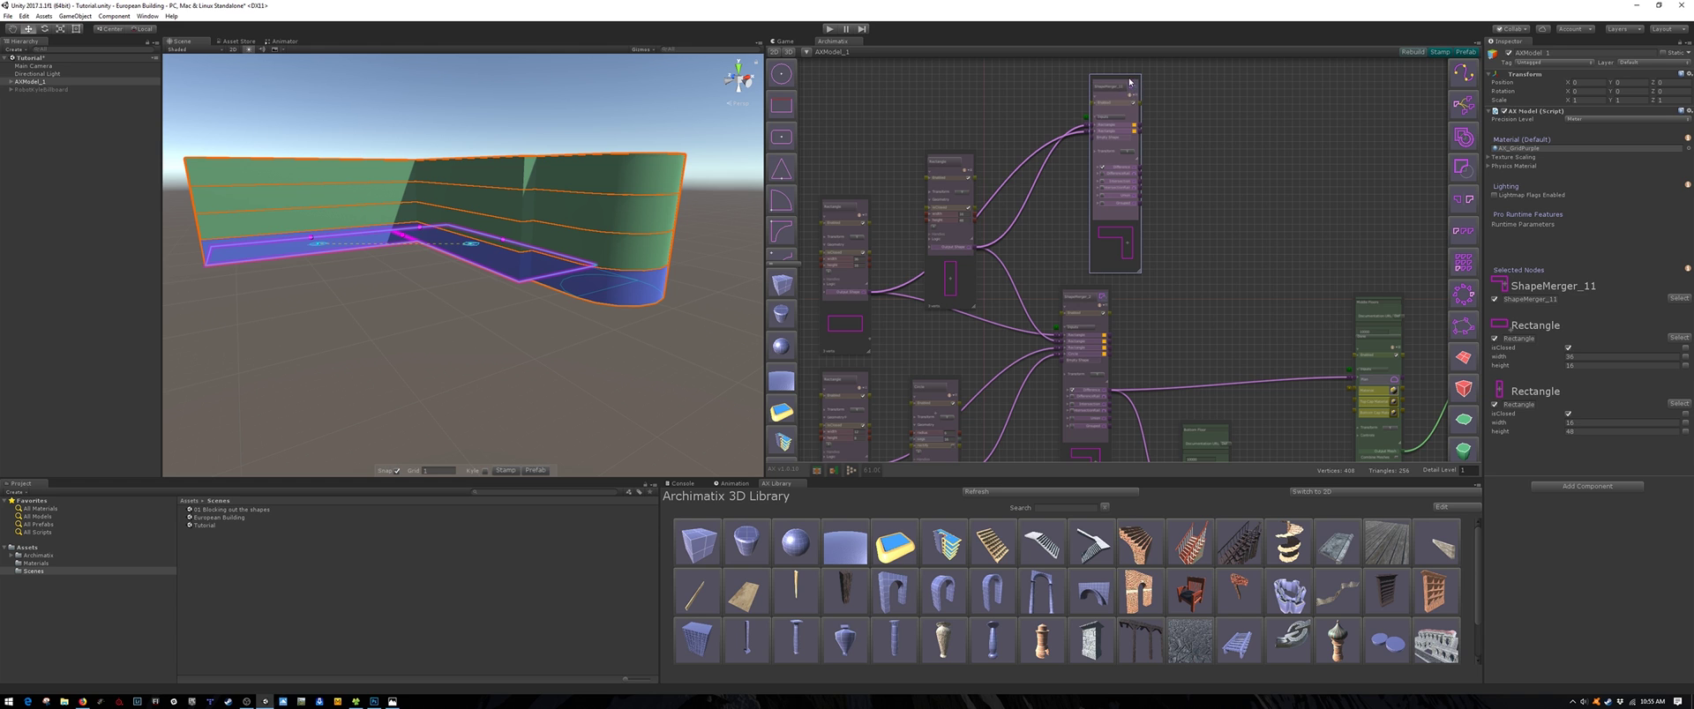
{"action": "left_click_drag", "start_coordinate": [1125, 81], "coordinate": [1065, 81]}
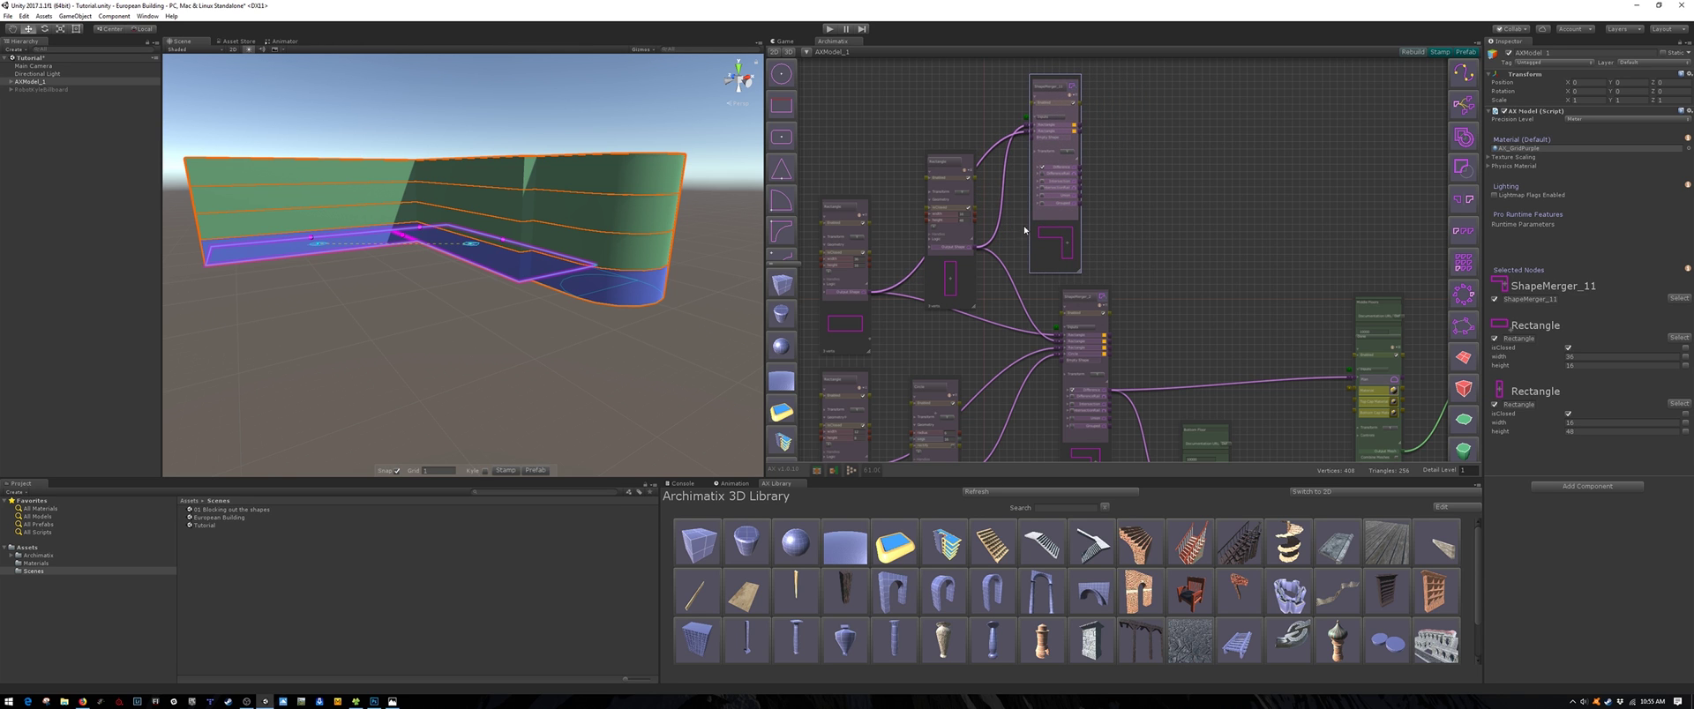
{"action": "left_click_drag", "start_coordinate": [1125, 253], "coordinate": [1041, 268]}
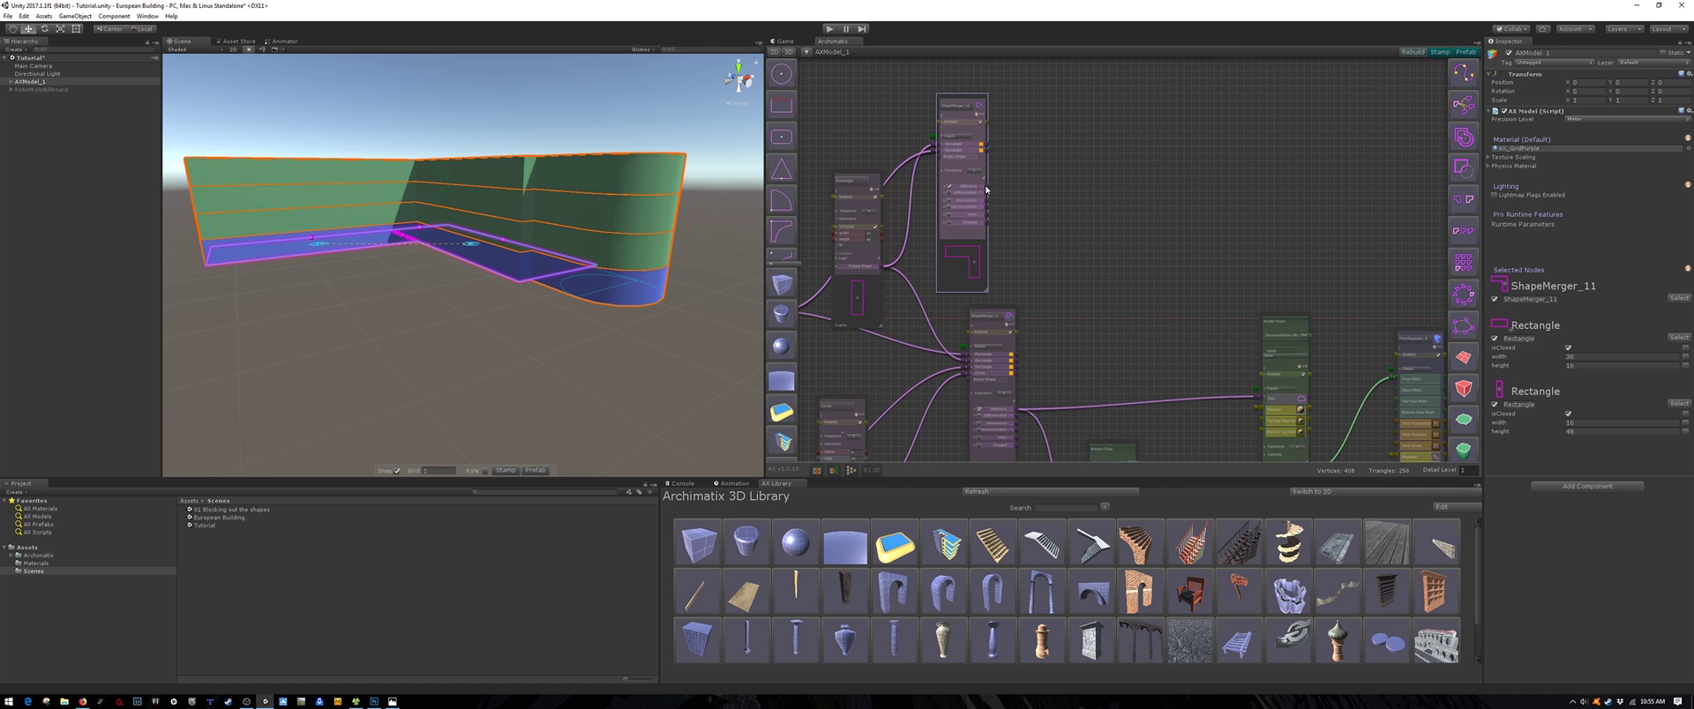
Step: Create an Extrude from the new merger's Difference output, place it alongside, and set its Height to 4
{"action": "left_click_drag", "start_coordinate": [988, 190], "coordinate": [1463, 276]}
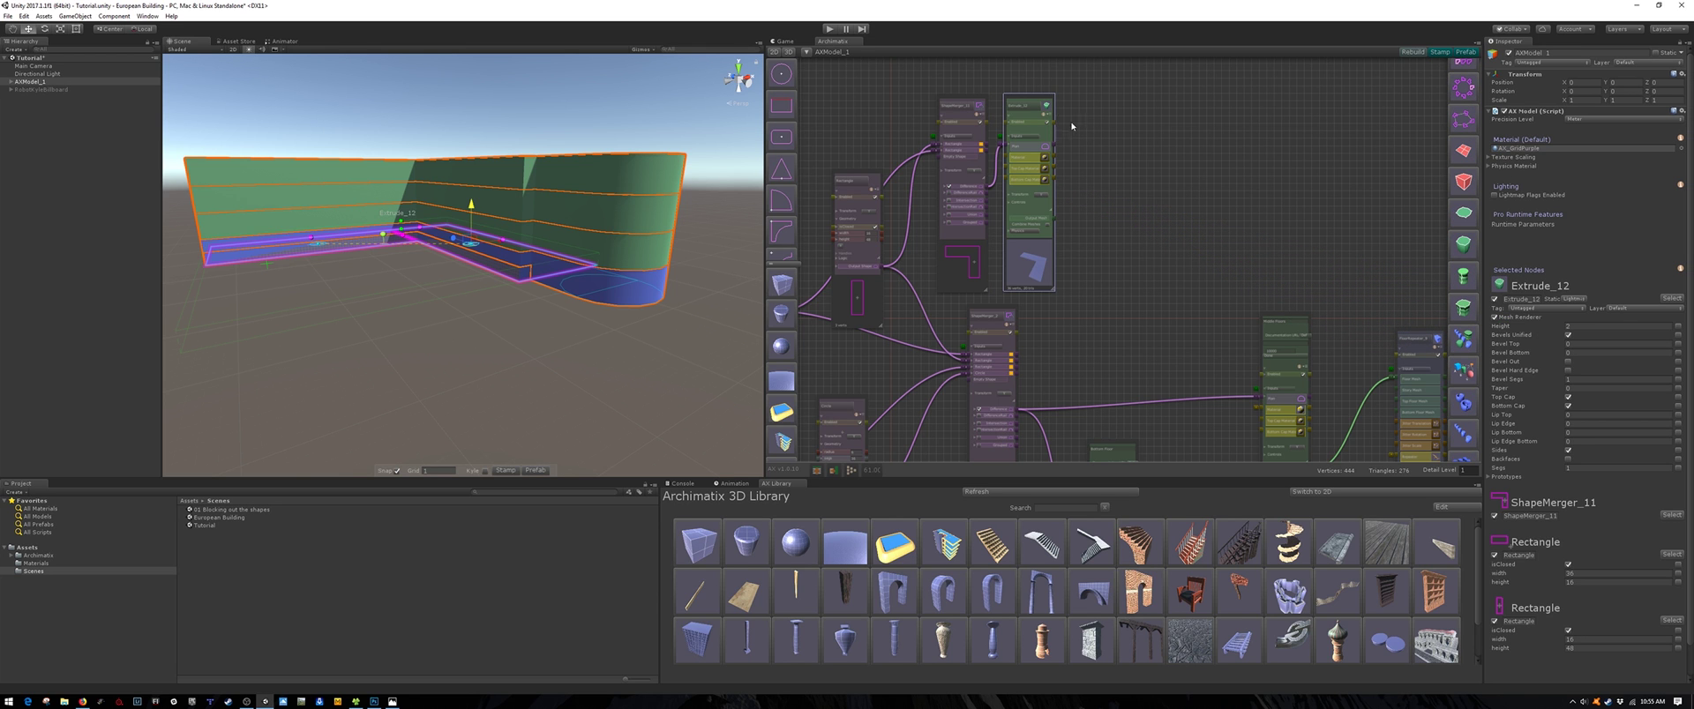
{"action": "left_click_drag", "start_coordinate": [1031, 100], "coordinate": [1070, 100]}
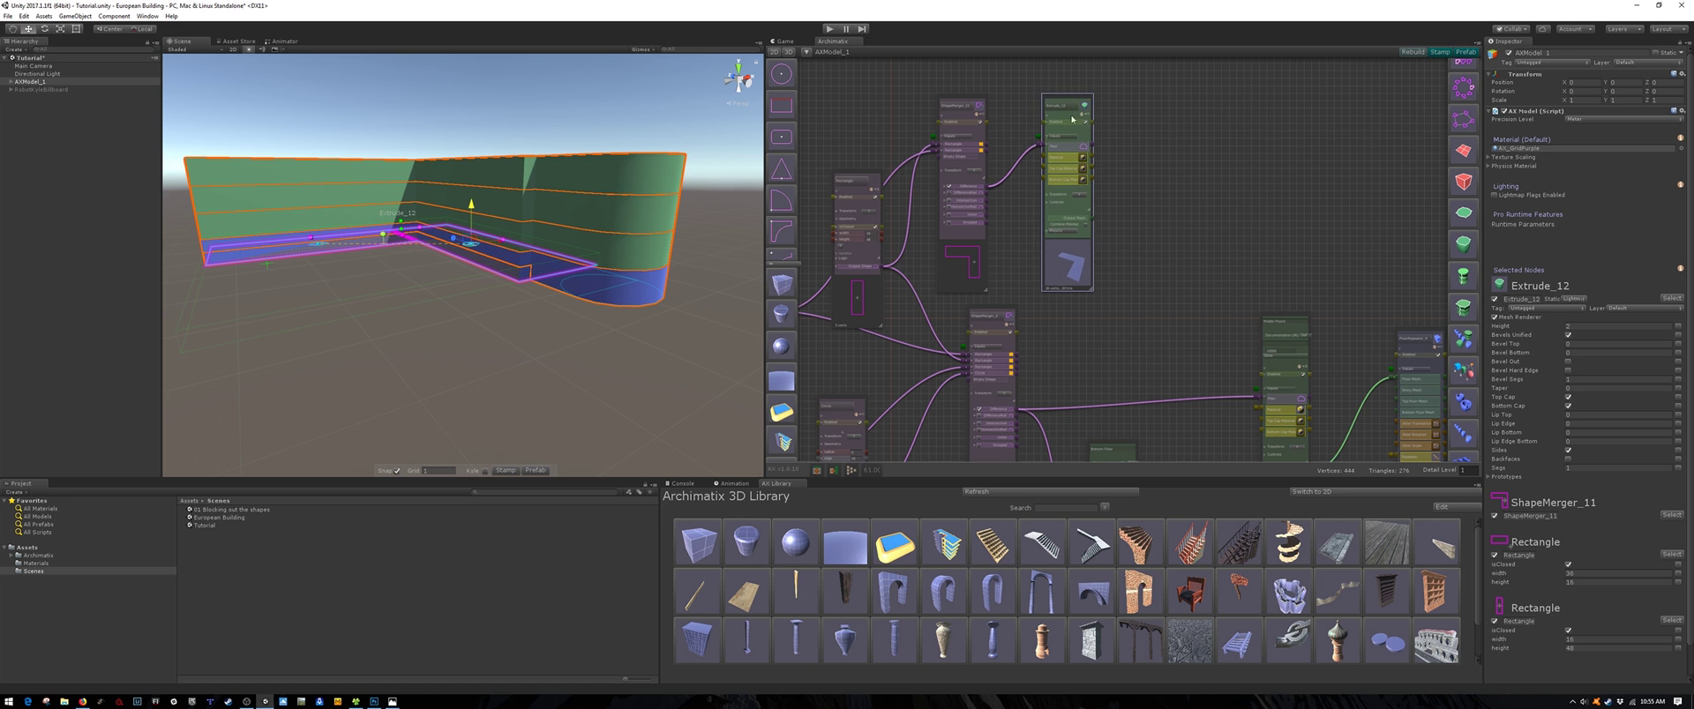
{"action": "scroll", "coordinate": [1096, 220], "scroll_direction": "up", "scroll_amount": 3}
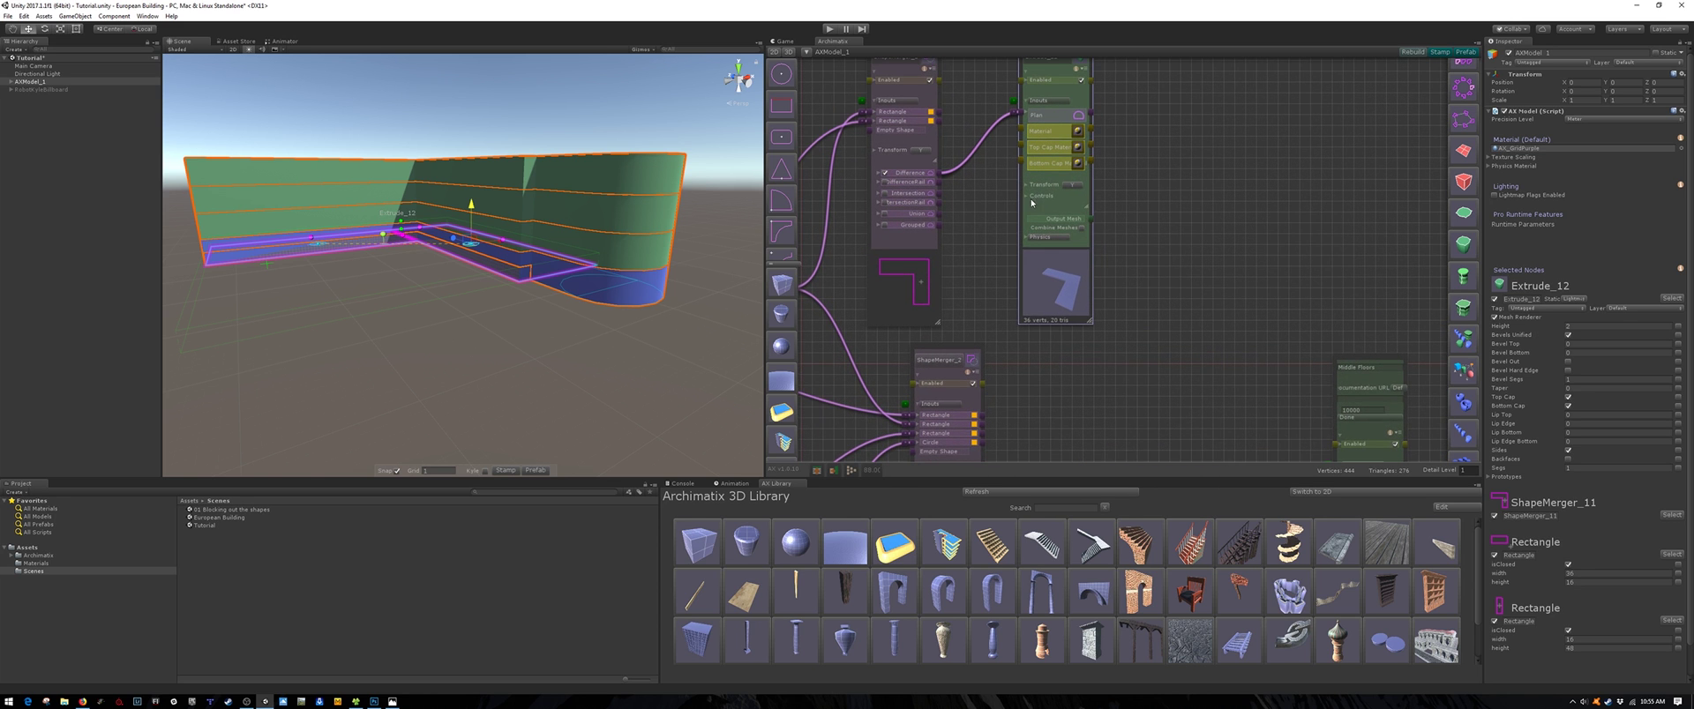
{"action": "middle_click_drag", "start_coordinate": [1030, 201], "coordinate": [1033, 256]}
{"action": "left_click", "coordinate": [1034, 252]}
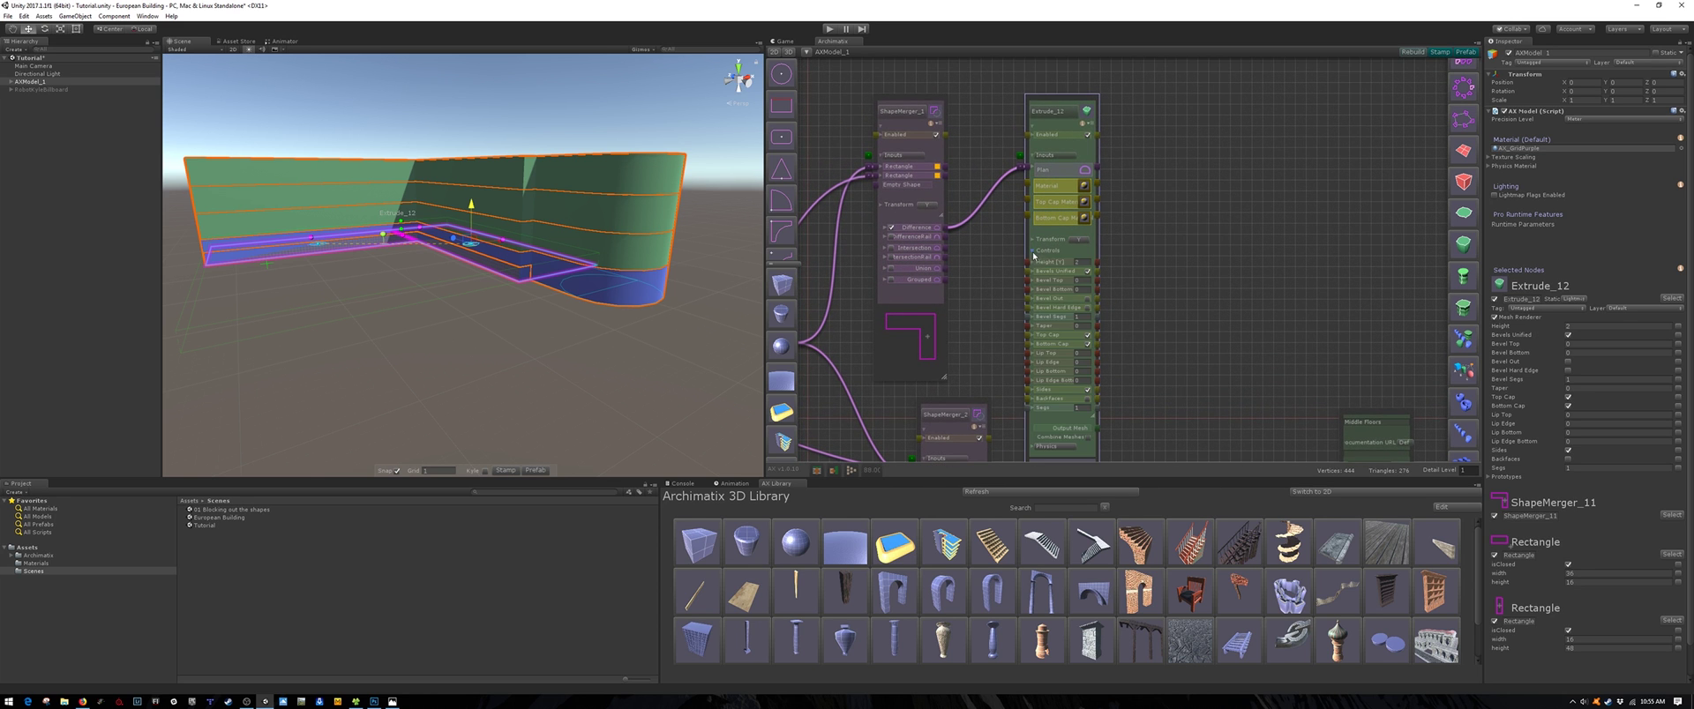
{"action": "left_click", "coordinate": [1076, 262]}
{"action": "type", "text": "4"}
{"action": "key", "text": "Return"}
Step: Rename the new Extrude node as Top Floor and collapse its controls
{"action": "left_click", "coordinate": [1072, 114]}
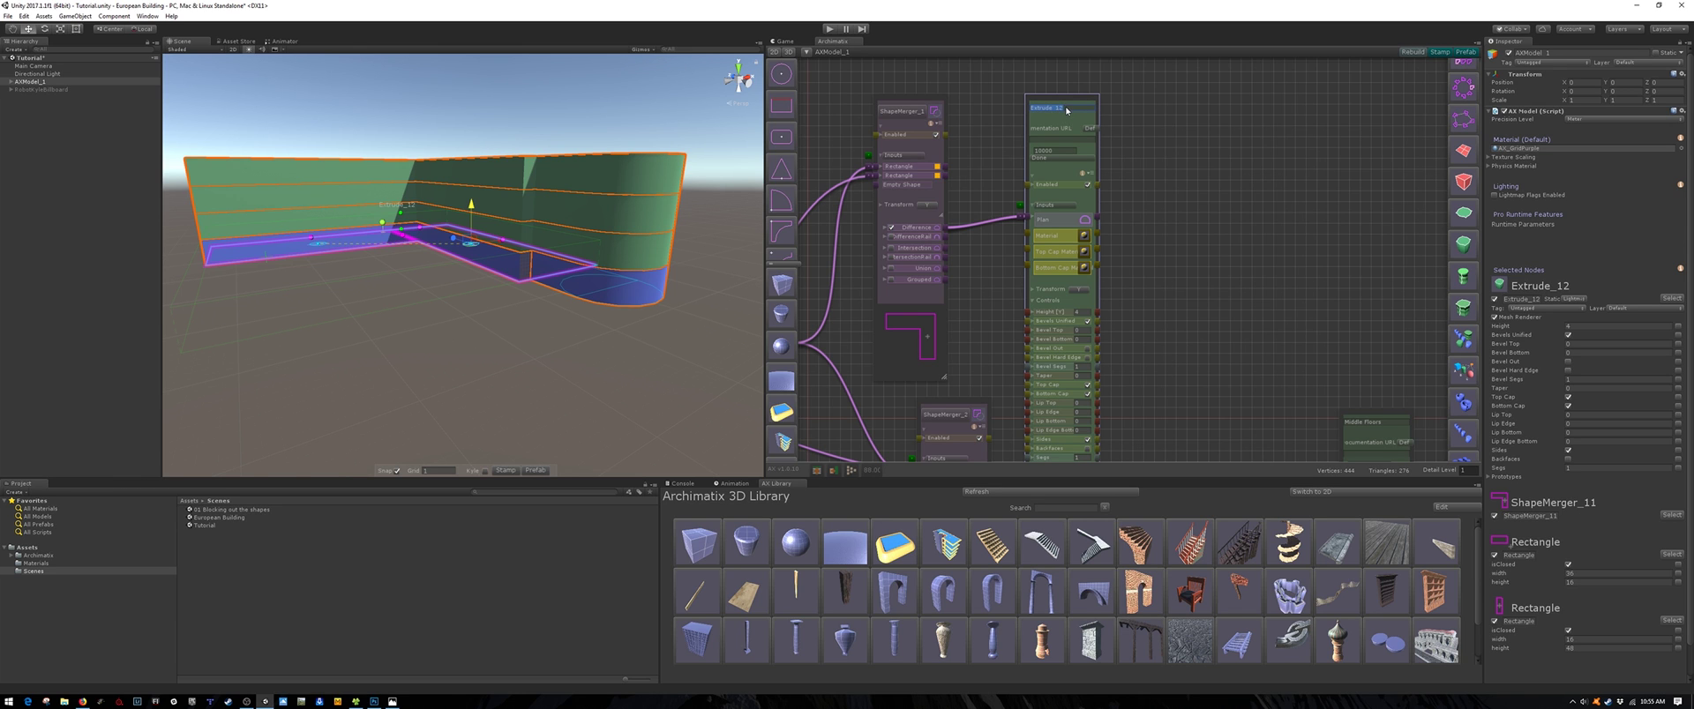
{"action": "type", "text": "Top Floor"}
{"action": "key", "text": "Return"}
{"action": "middle_click_drag", "start_coordinate": [1170, 330], "coordinate": [1182, 267]}
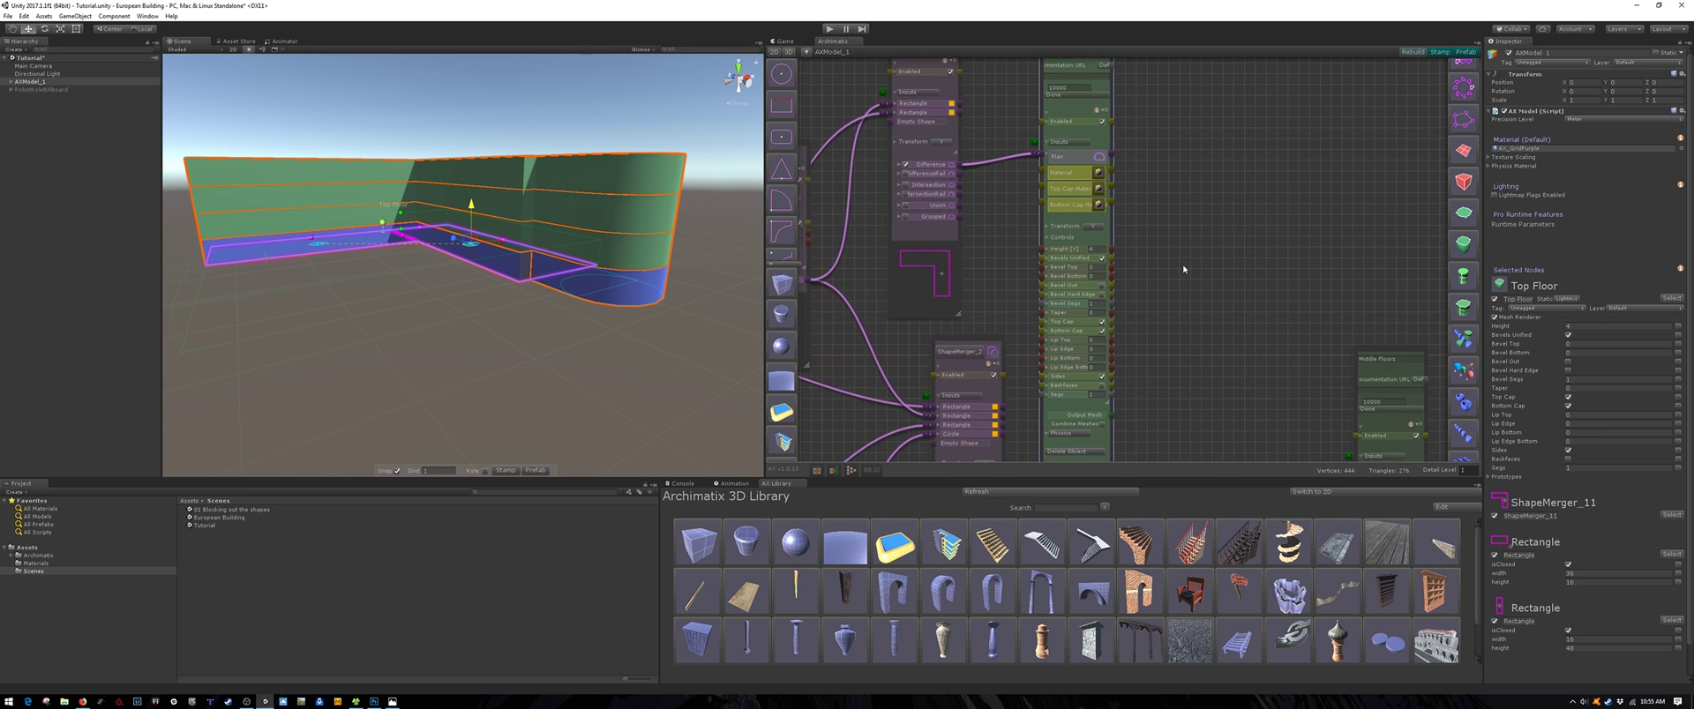
{"action": "left_click", "coordinate": [1047, 239]}
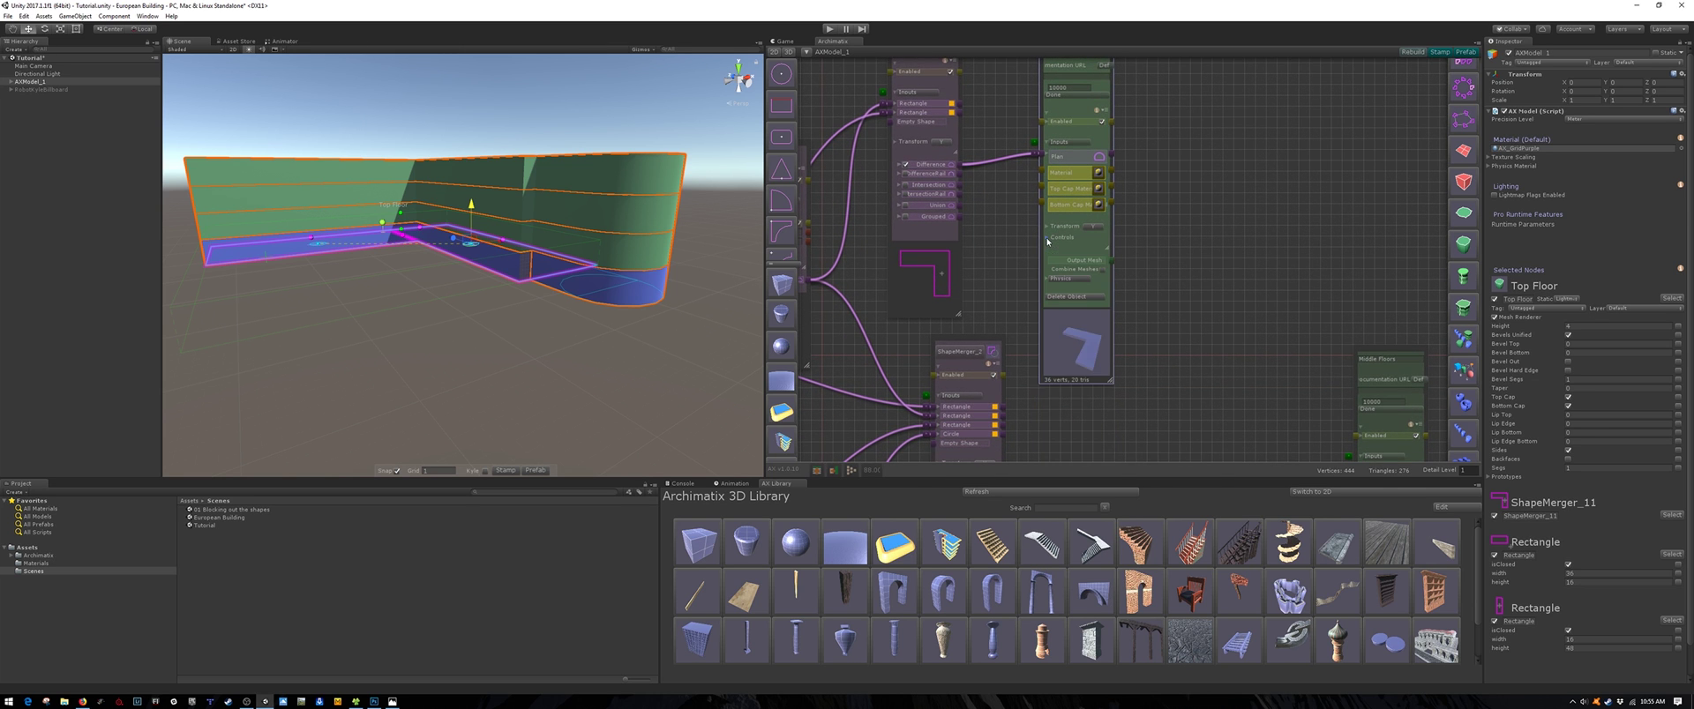
Step: Move the Top Floor node farther from its merger, and raise its mesh onto the repeated middle floors
{"action": "middle_click_drag", "start_coordinate": [1176, 207], "coordinate": [1172, 284]}
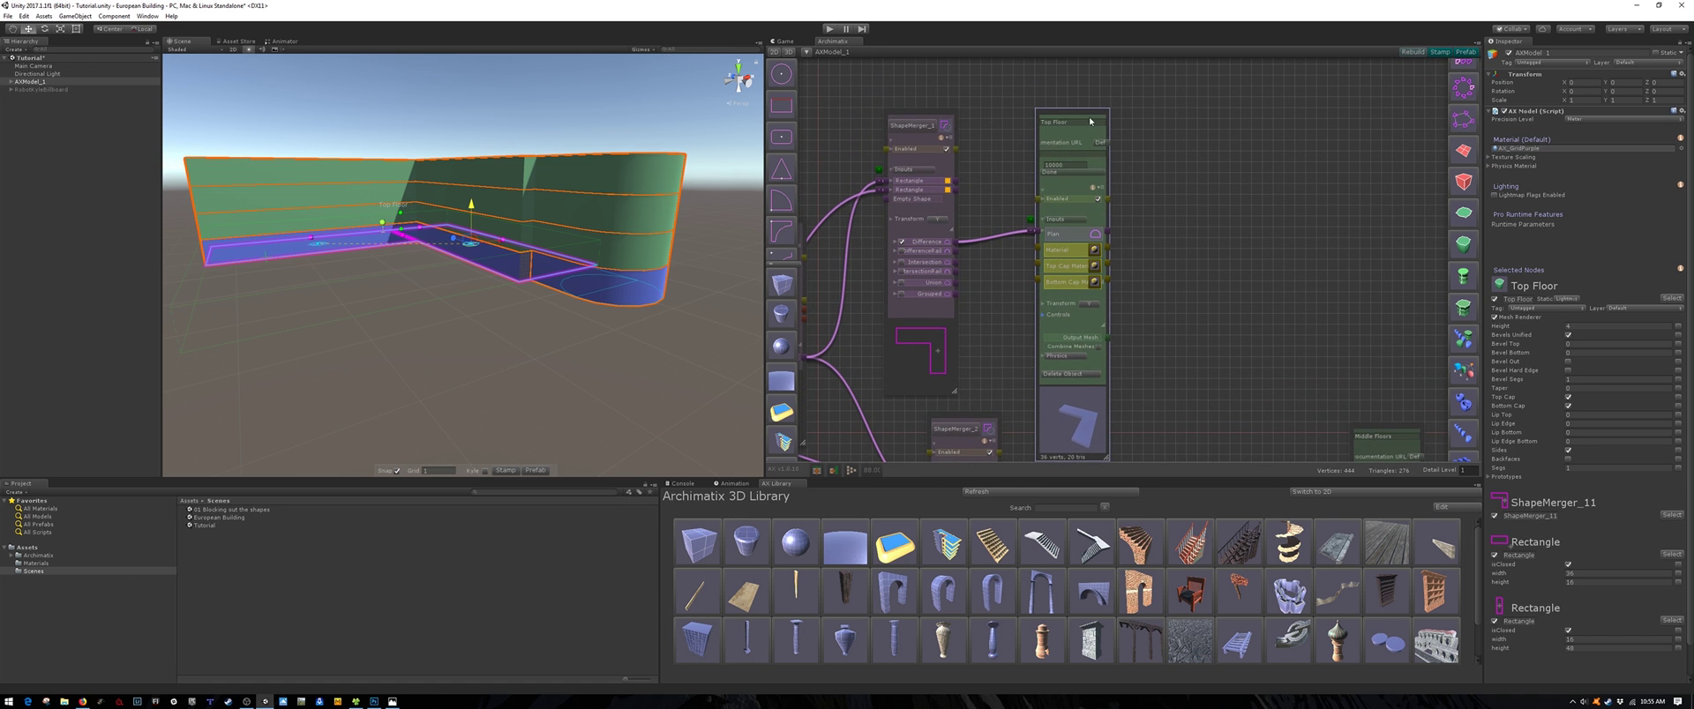
{"action": "left_click_drag", "start_coordinate": [1087, 113], "coordinate": [1132, 77]}
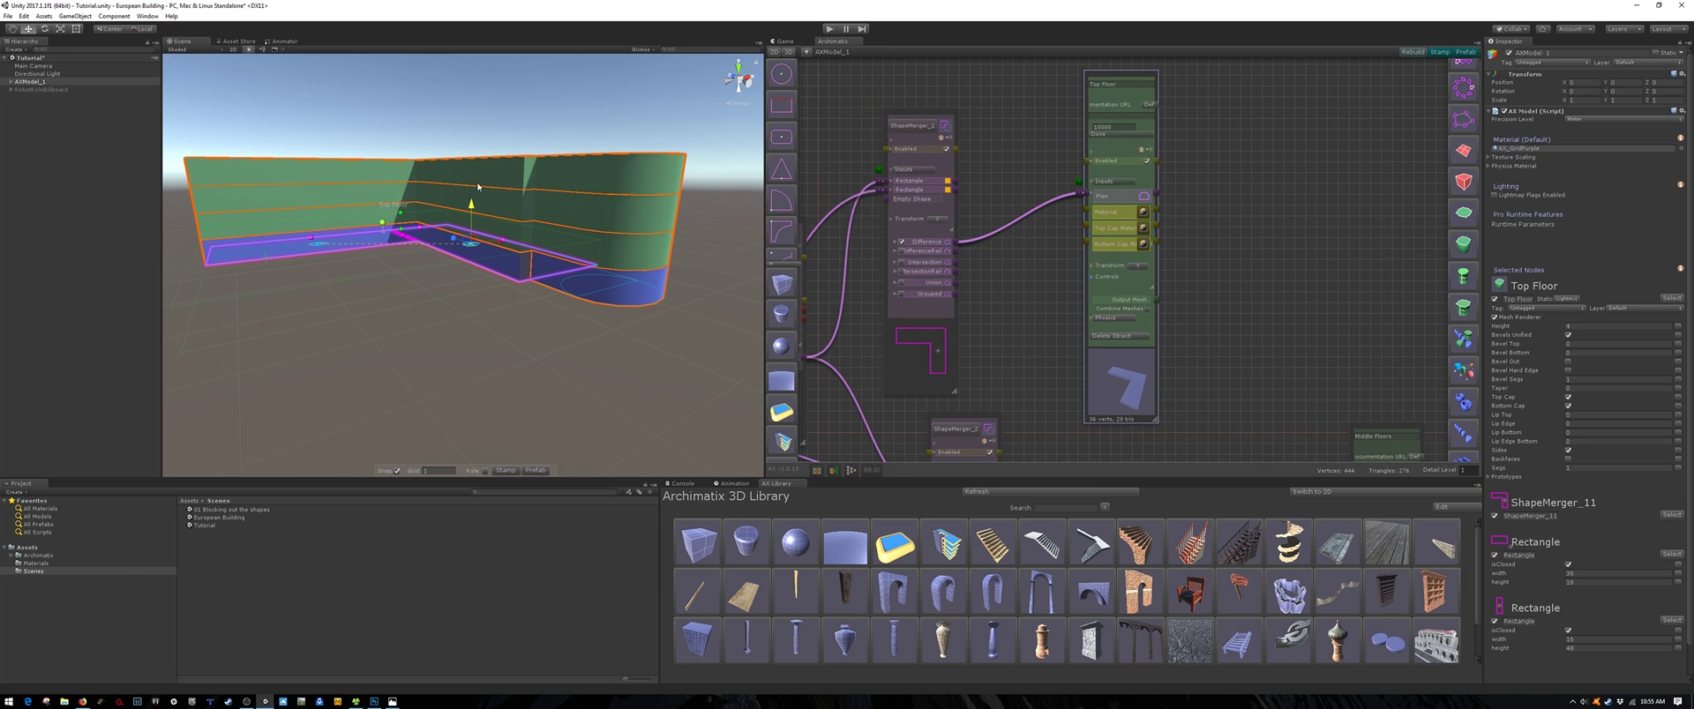
{"action": "left_click_drag", "start_coordinate": [471, 204], "coordinate": [494, 139]}
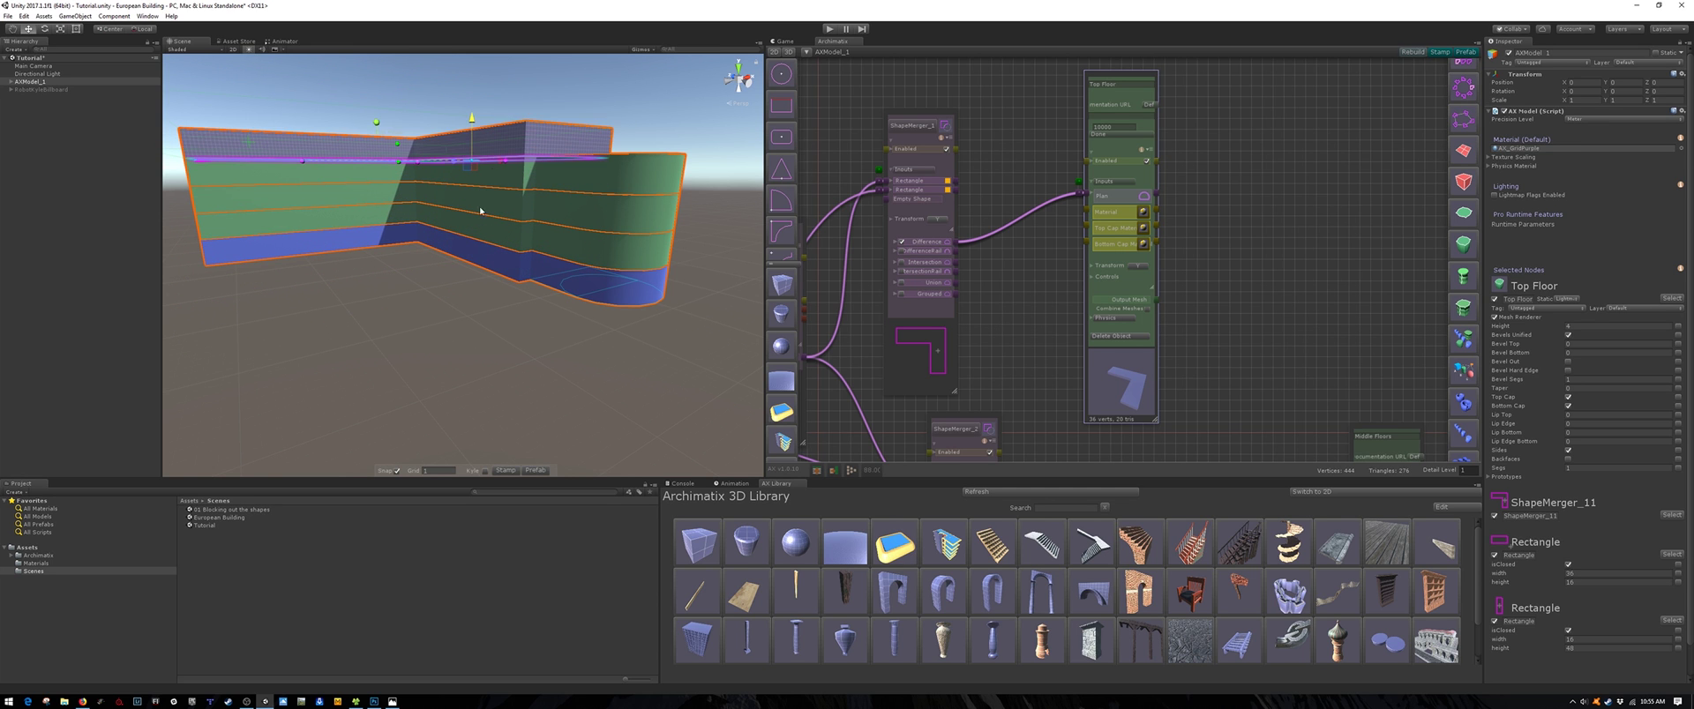
{"action": "left_click", "coordinate": [467, 296]}
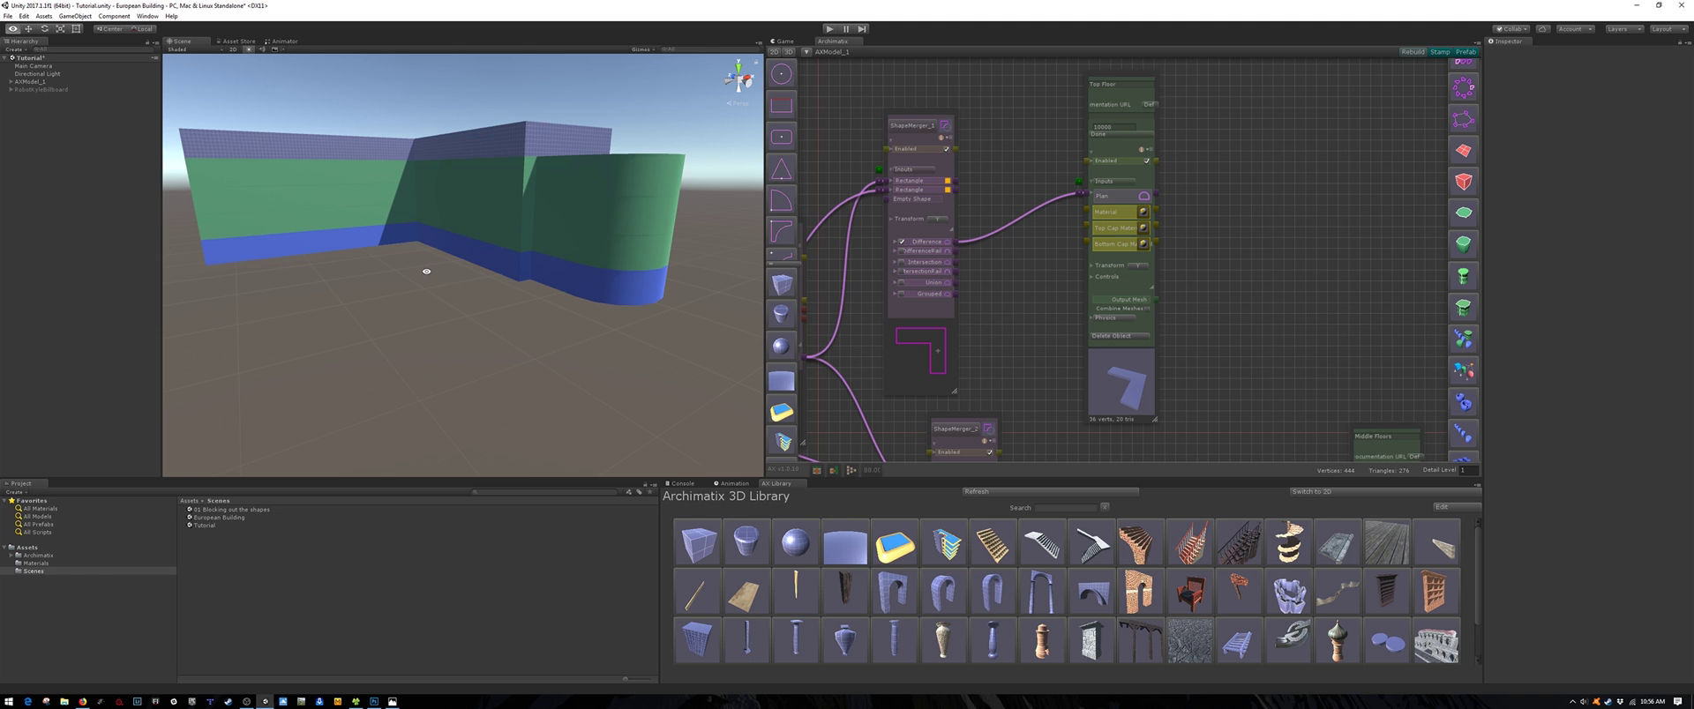
Step: Add a Material node to the Top Floor extrusion, assign it AX_Poche, and hide the material node
{"action": "left_click_drag", "start_coordinate": [428, 269], "coordinate": [480, 294], "text": "alt"}
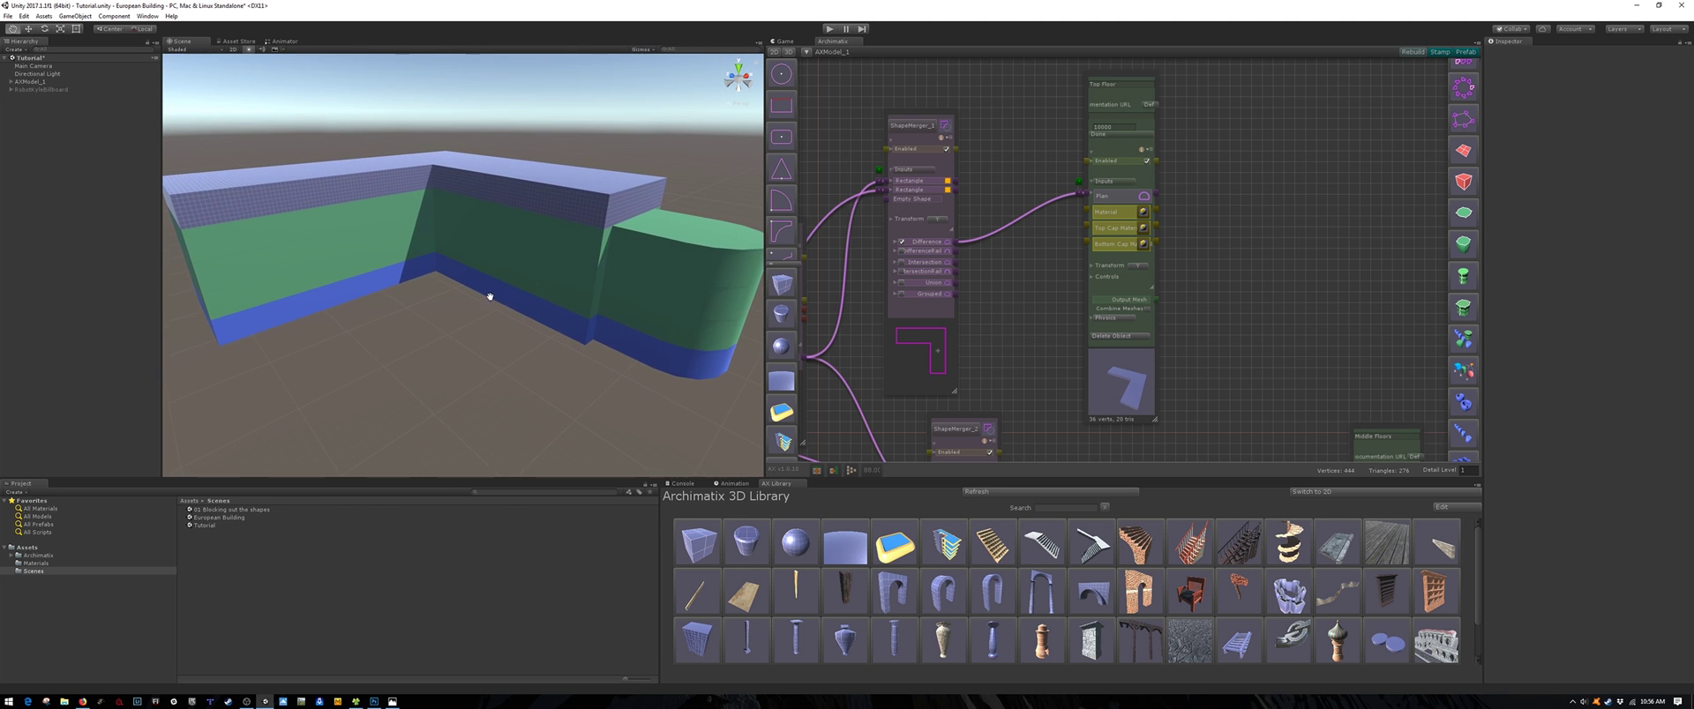
{"action": "left_click", "coordinate": [1144, 213]}
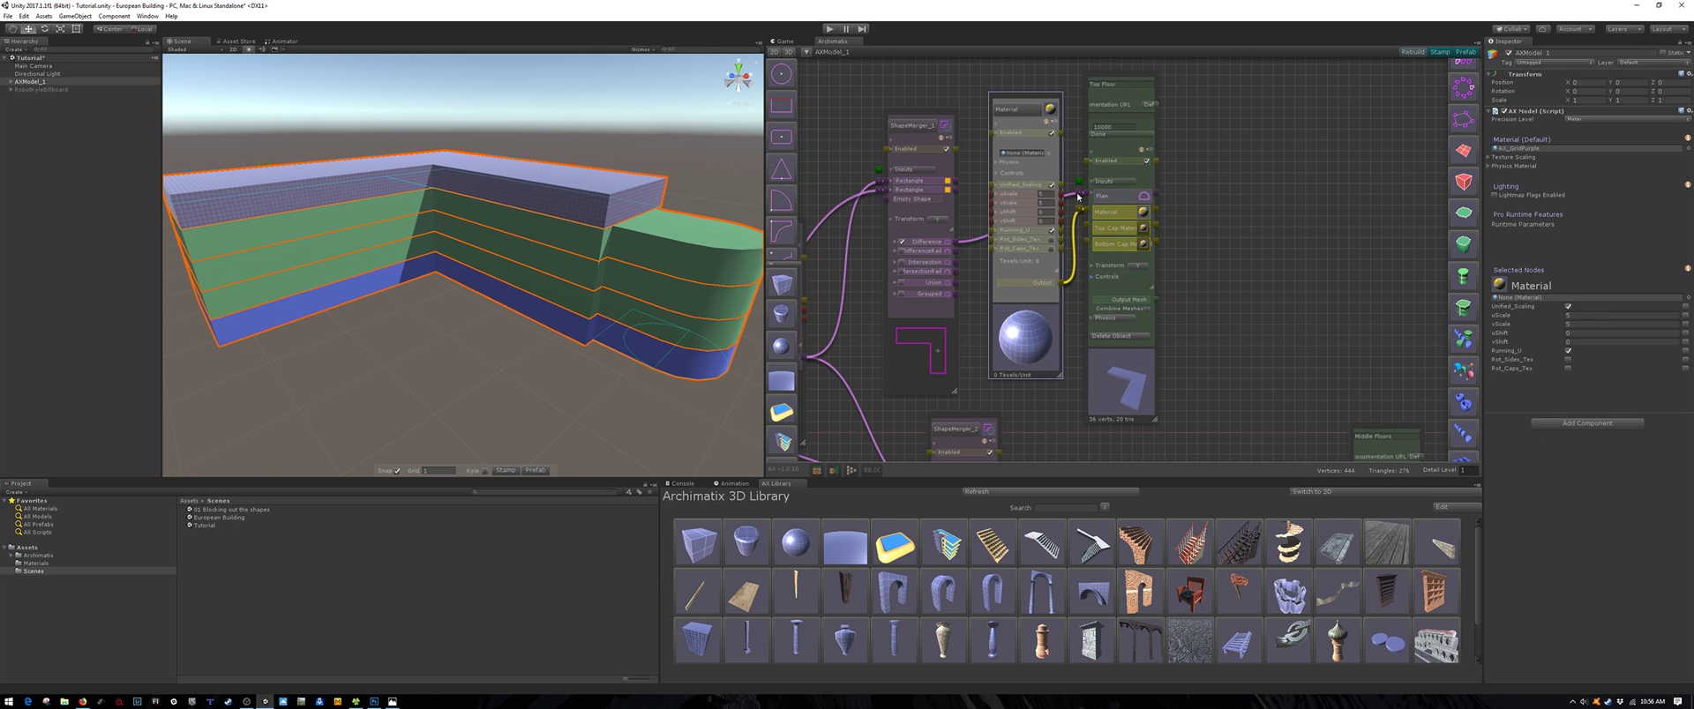
{"action": "left_click", "coordinate": [1049, 155]}
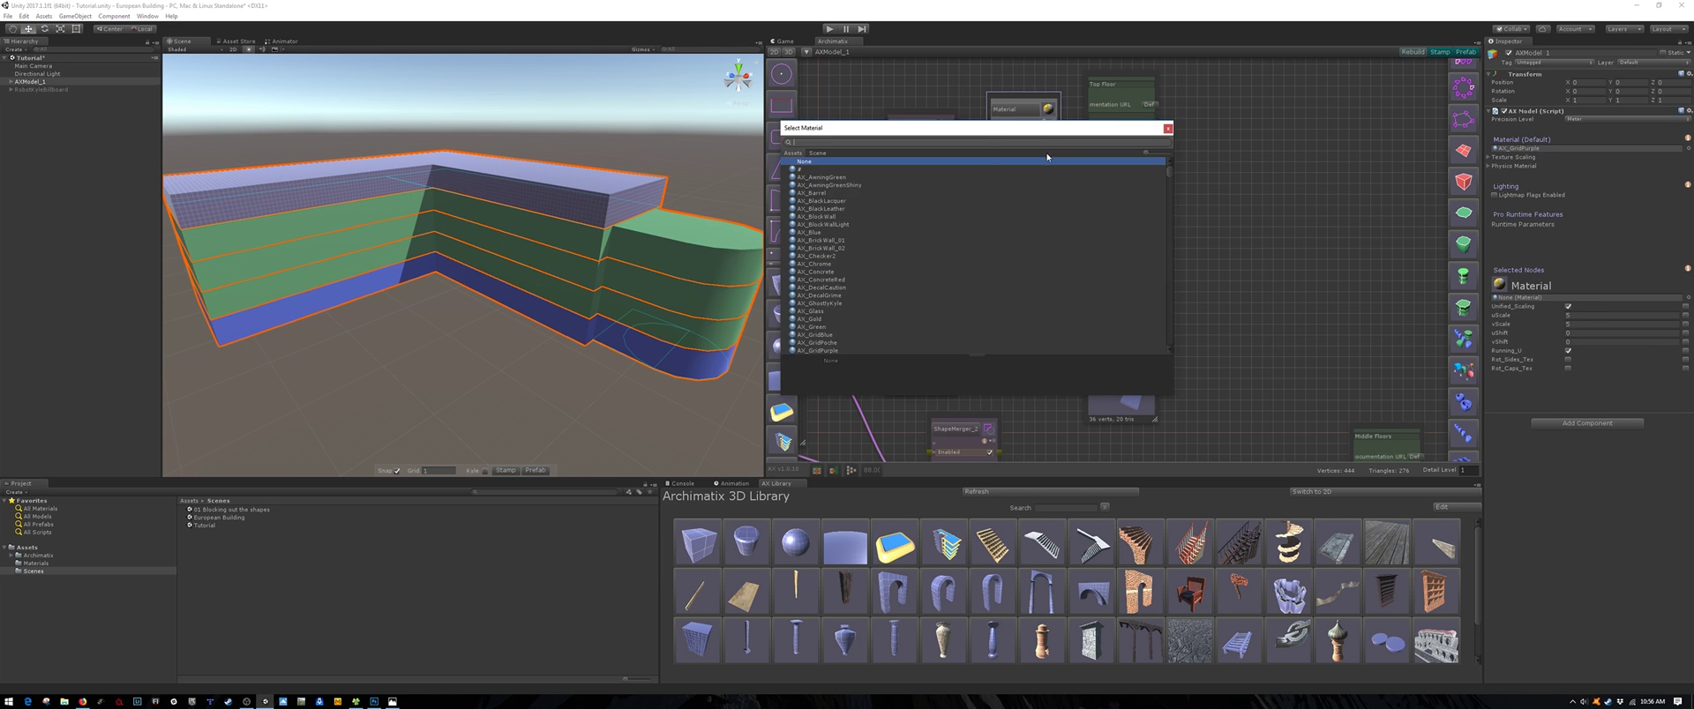
{"action": "scroll", "coordinate": [817, 220], "scroll_direction": "down", "scroll_amount": 3}
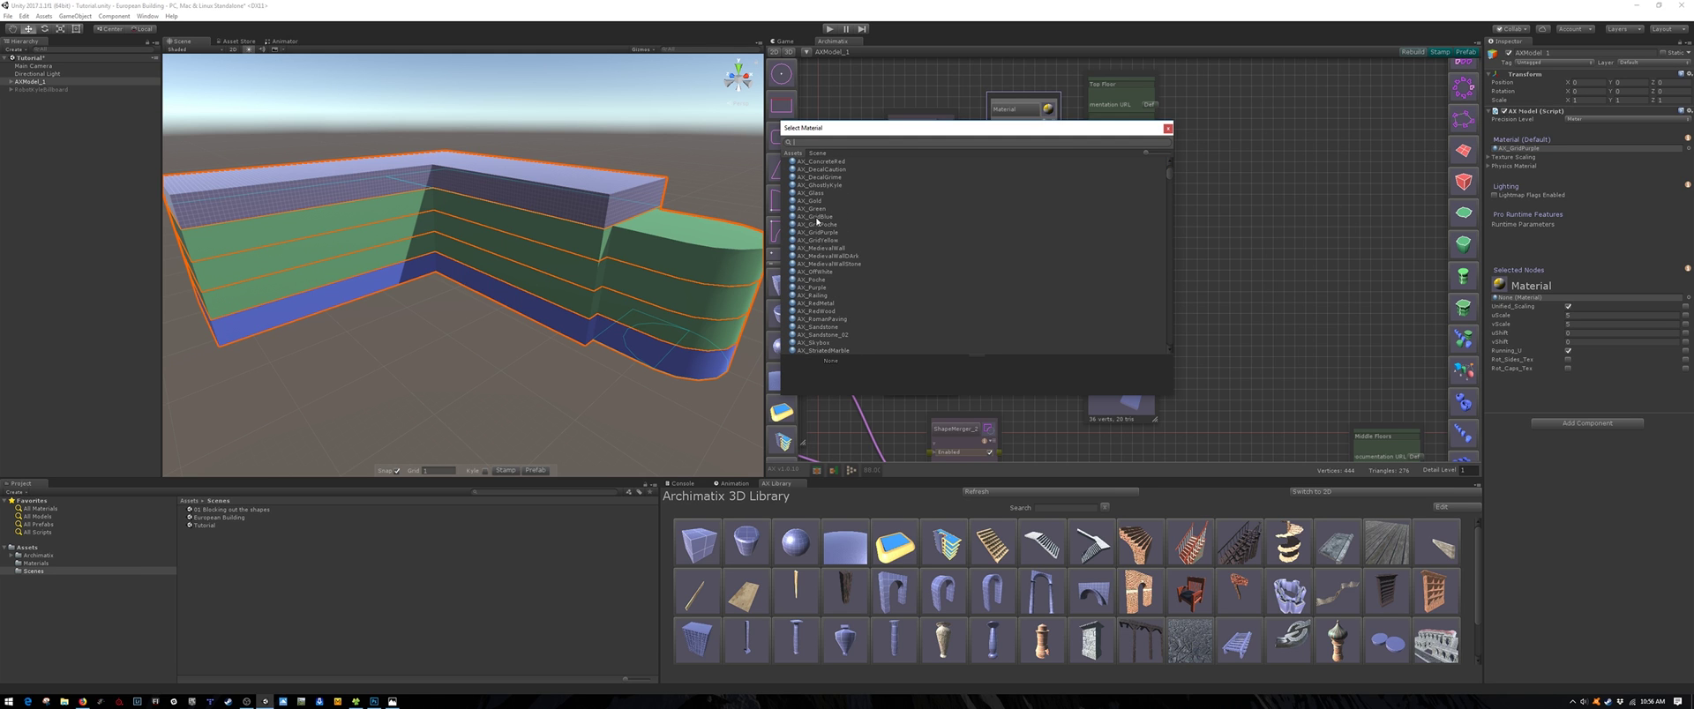
{"action": "left_click", "coordinate": [816, 280]}
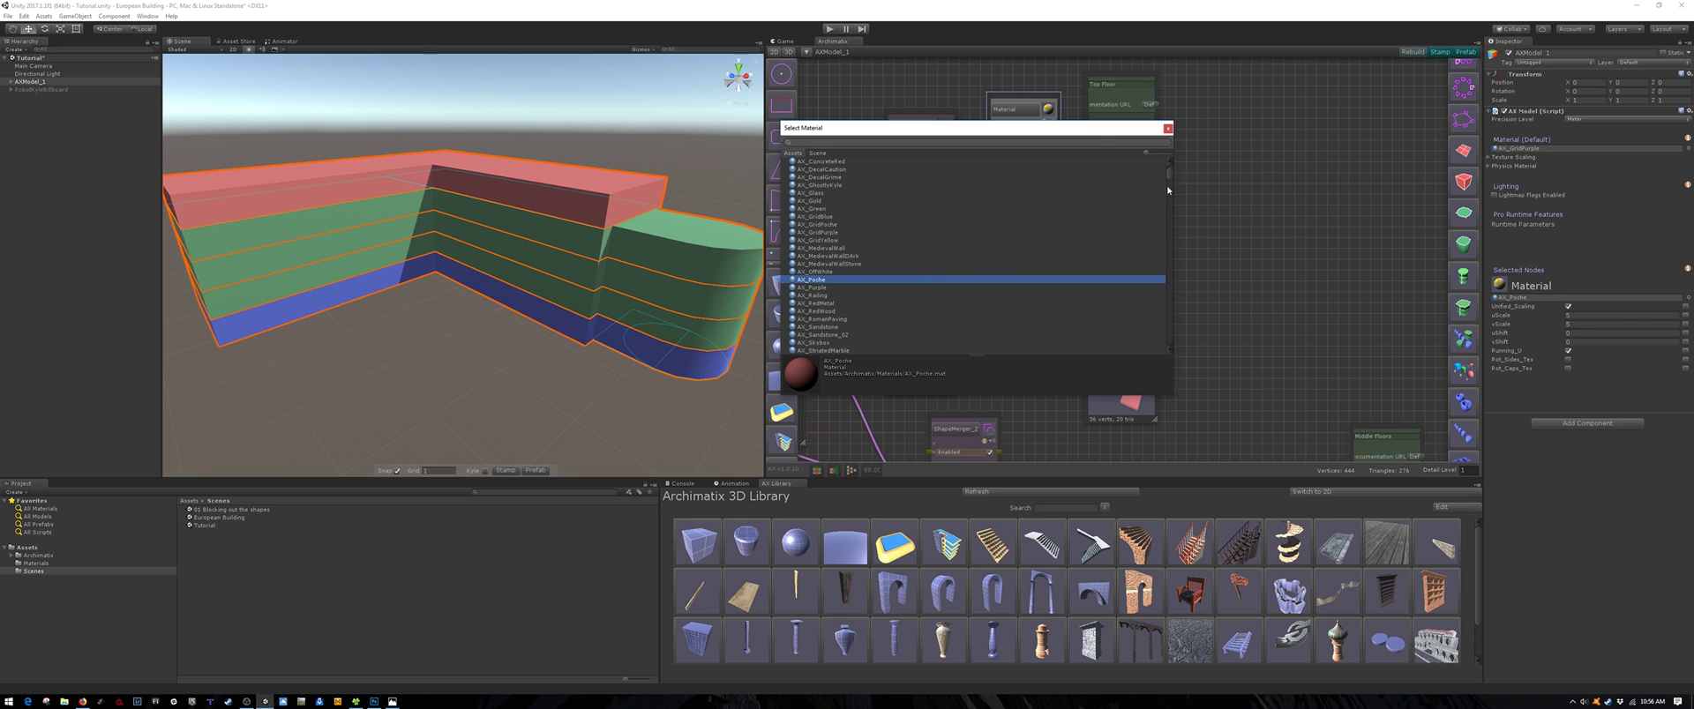
{"action": "left_click", "coordinate": [1169, 129]}
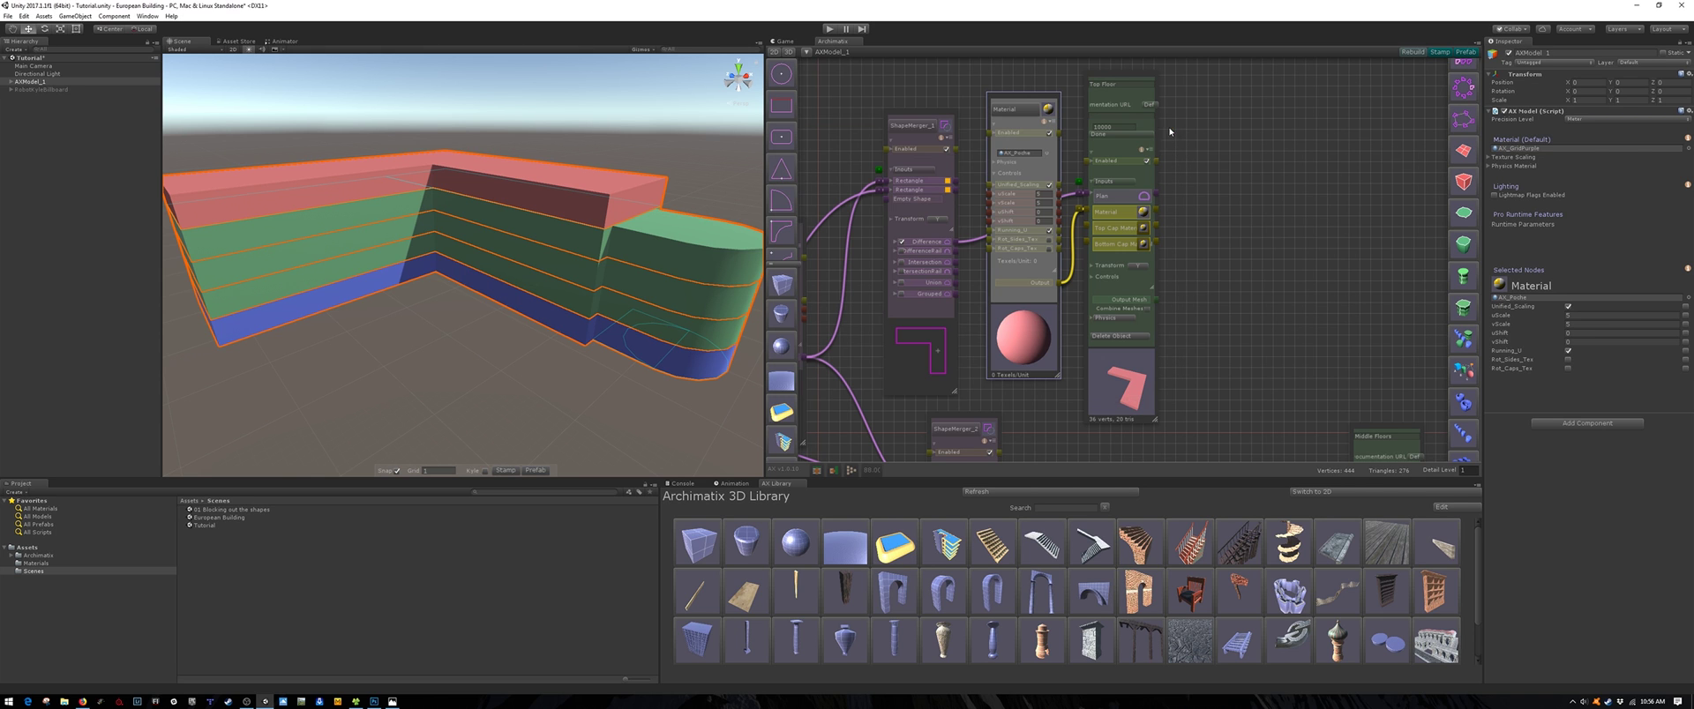
{"action": "left_click", "coordinate": [1080, 210]}
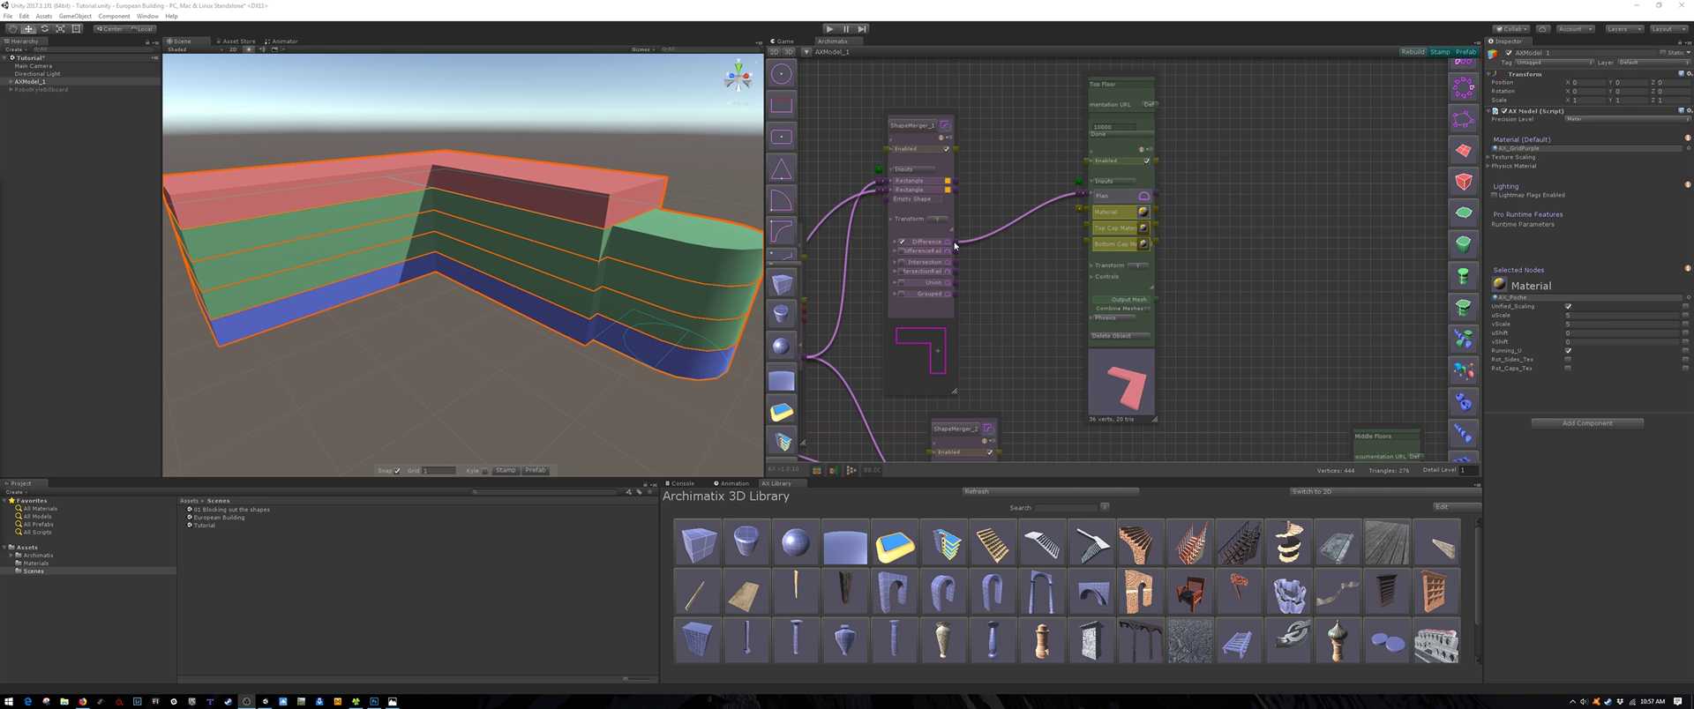
Step: Create another Extrude from the upper merger's Difference output, place it beyond the Top Floor node, and name it Roof
{"action": "left_click_drag", "start_coordinate": [957, 241], "coordinate": [1463, 264]}
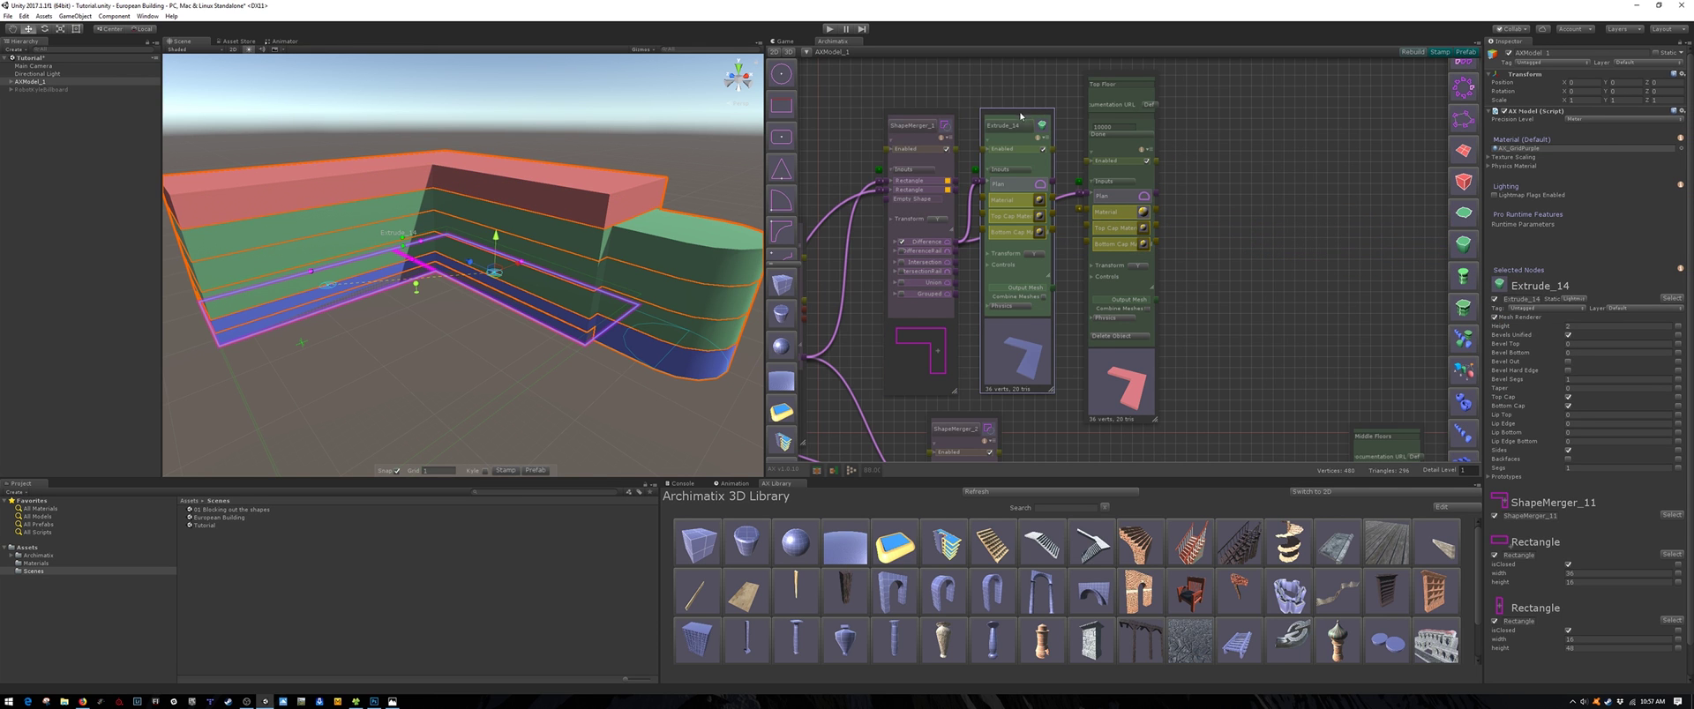
{"action": "left_click_drag", "start_coordinate": [1021, 116], "coordinate": [1262, 117]}
{"action": "left_click", "coordinate": [1259, 119]}
{"action": "left_click", "coordinate": [1271, 115]}
{"action": "type", "text": "Roof"}
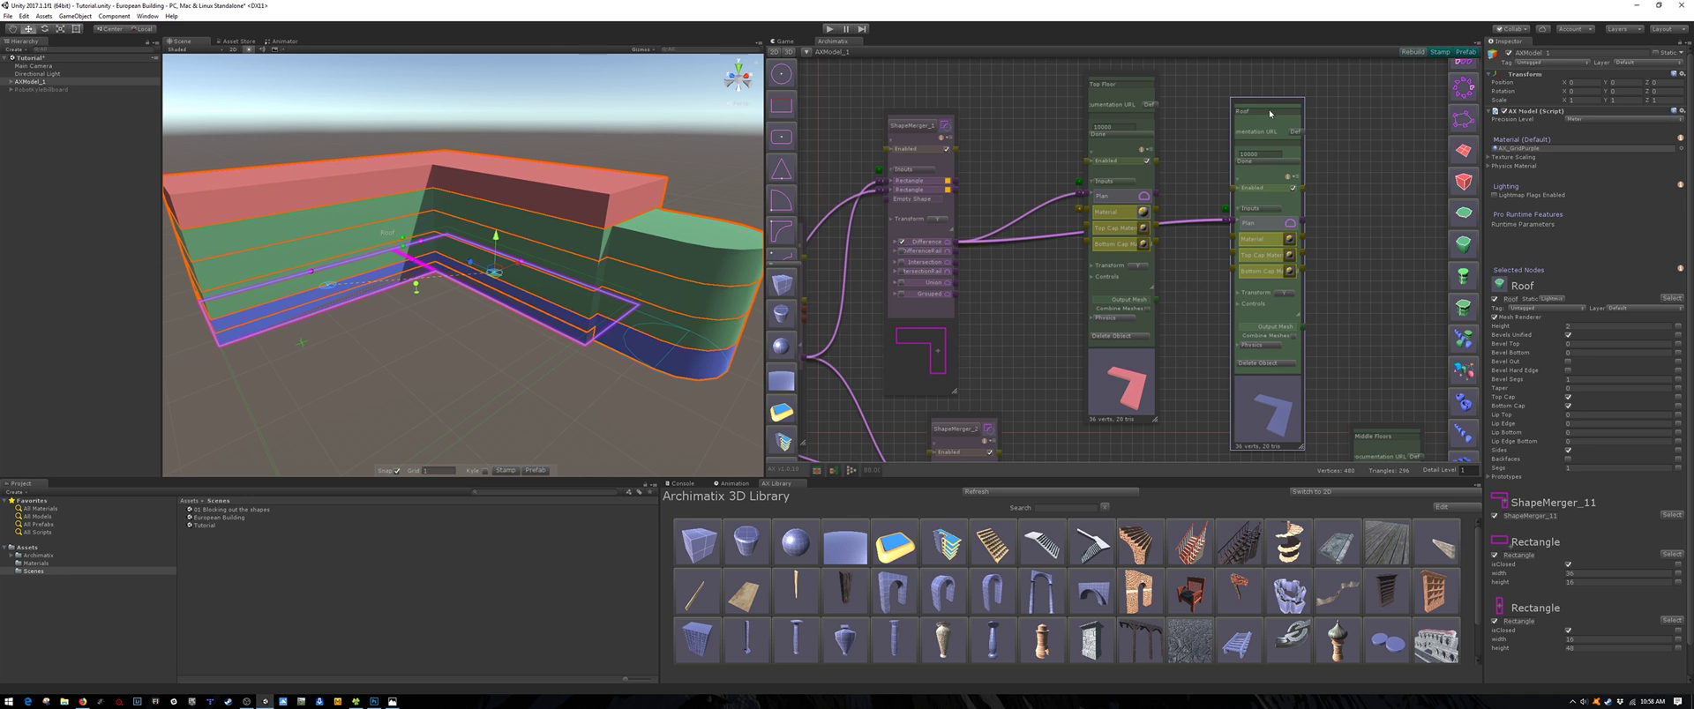
Step: Set the Roof's Height to 4 and raise its mesh onto the top floor
{"action": "left_click", "coordinate": [1237, 306]}
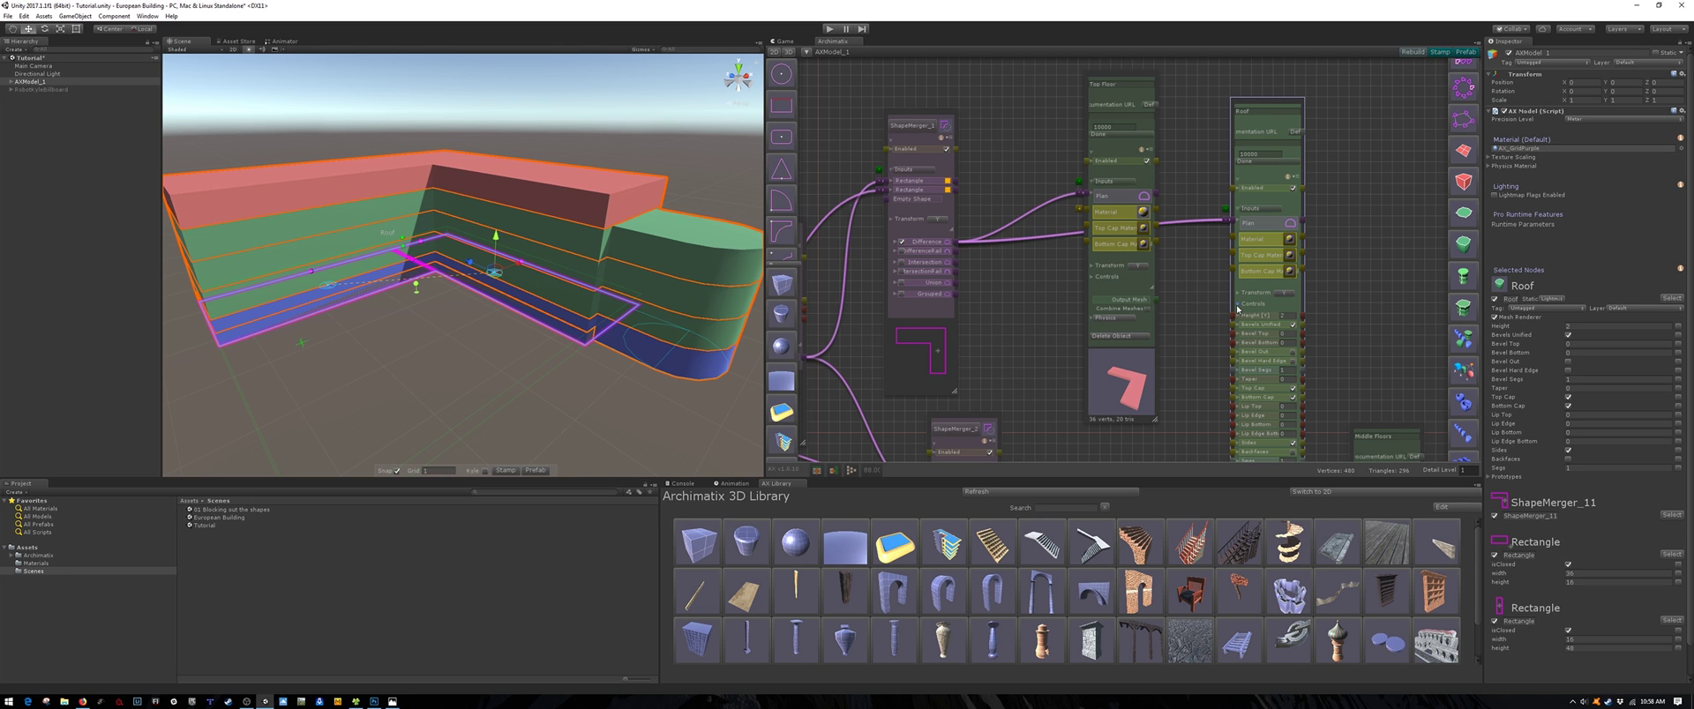
{"action": "left_click", "coordinate": [1283, 316]}
{"action": "left_click_drag", "start_coordinate": [1273, 105], "coordinate": [1263, 50]}
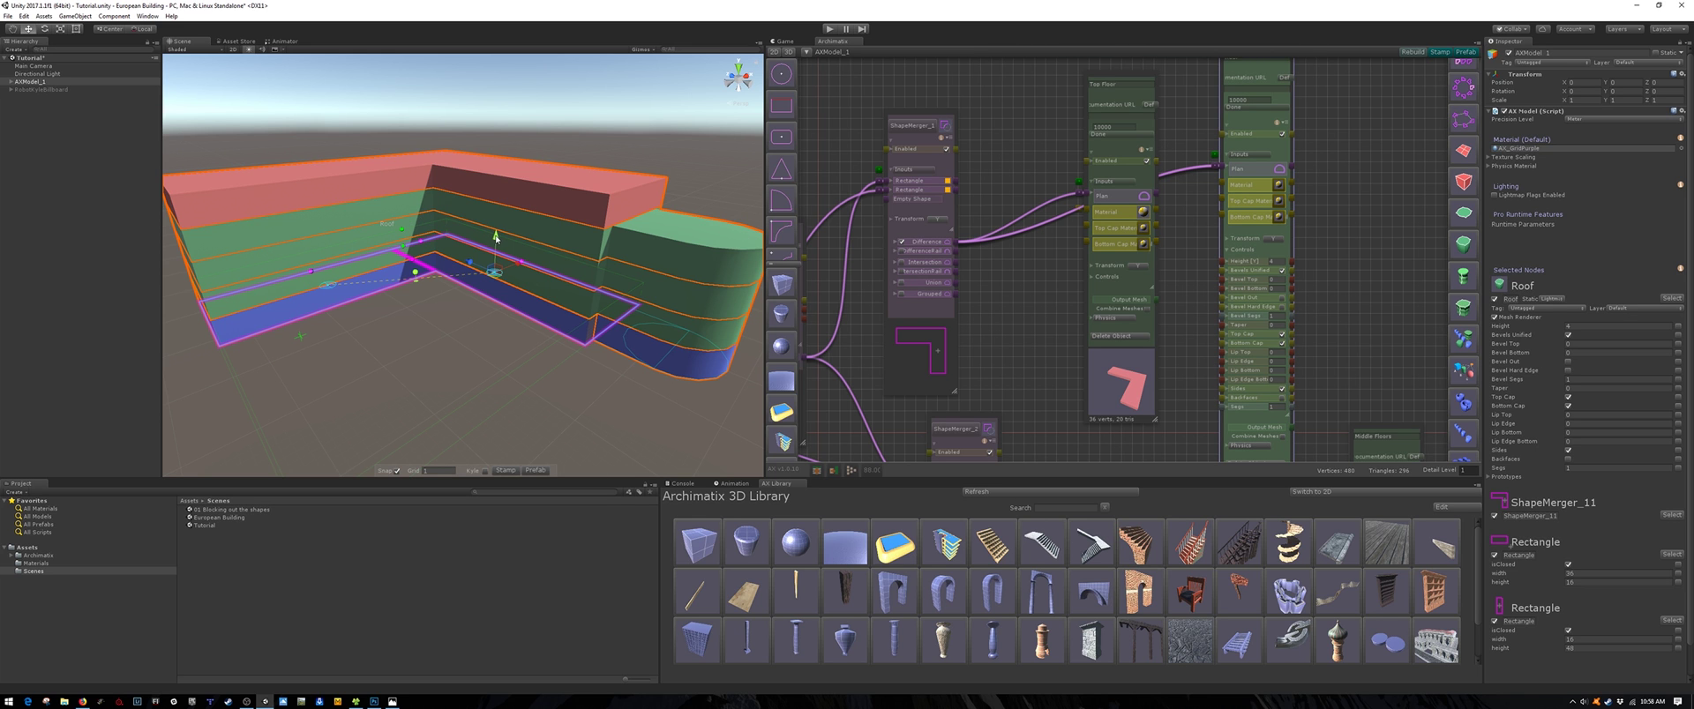
{"action": "left_click_drag", "start_coordinate": [496, 236], "coordinate": [515, 139]}
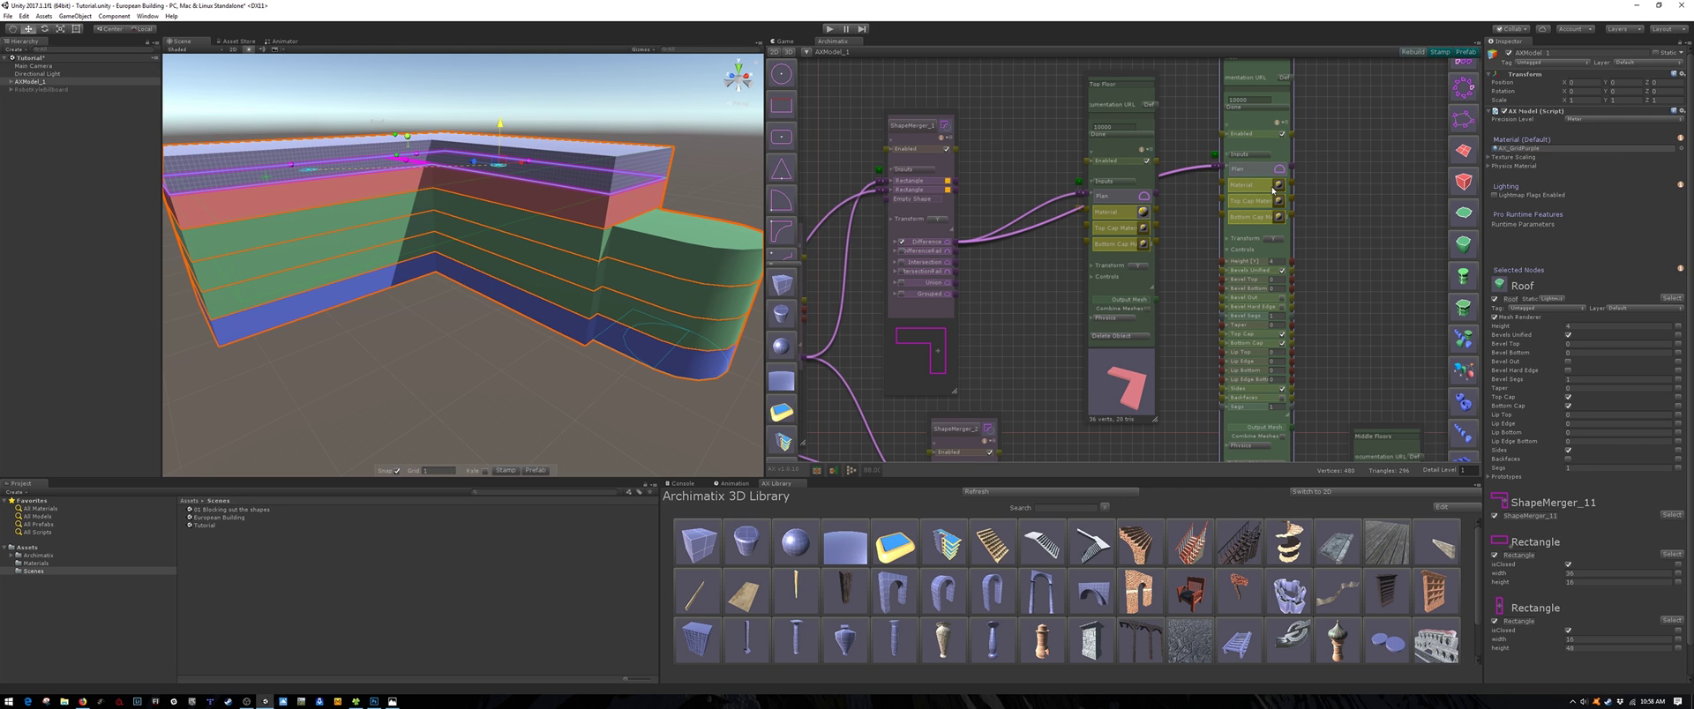
Step: Add a Material node to the Roof extrusion, assign it AX_Poche, and hide the material node
{"action": "left_click", "coordinate": [1277, 185]}
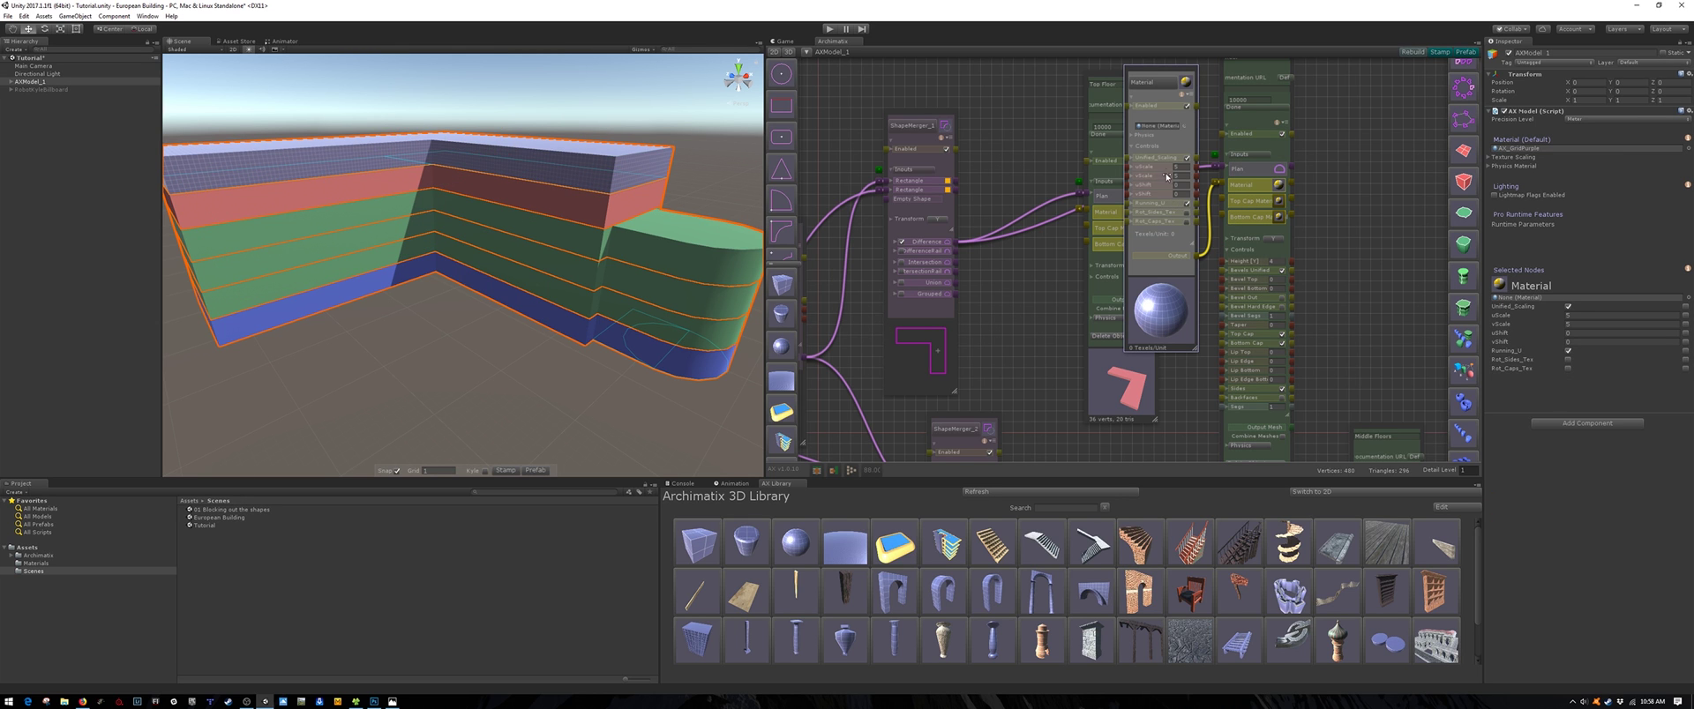
{"action": "left_click", "coordinate": [1183, 128]}
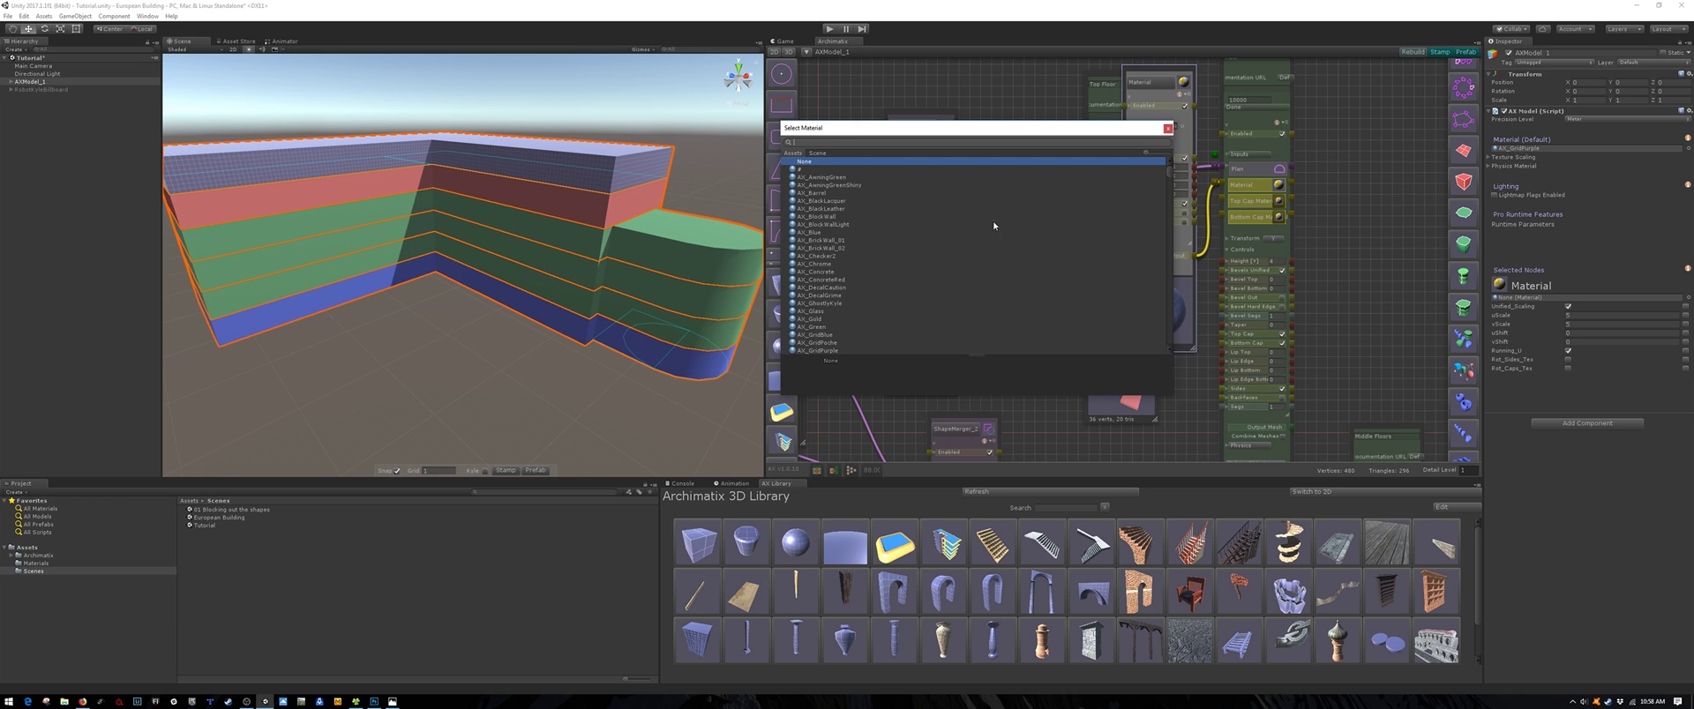
{"action": "scroll", "coordinate": [833, 266], "scroll_direction": "down", "scroll_amount": 6}
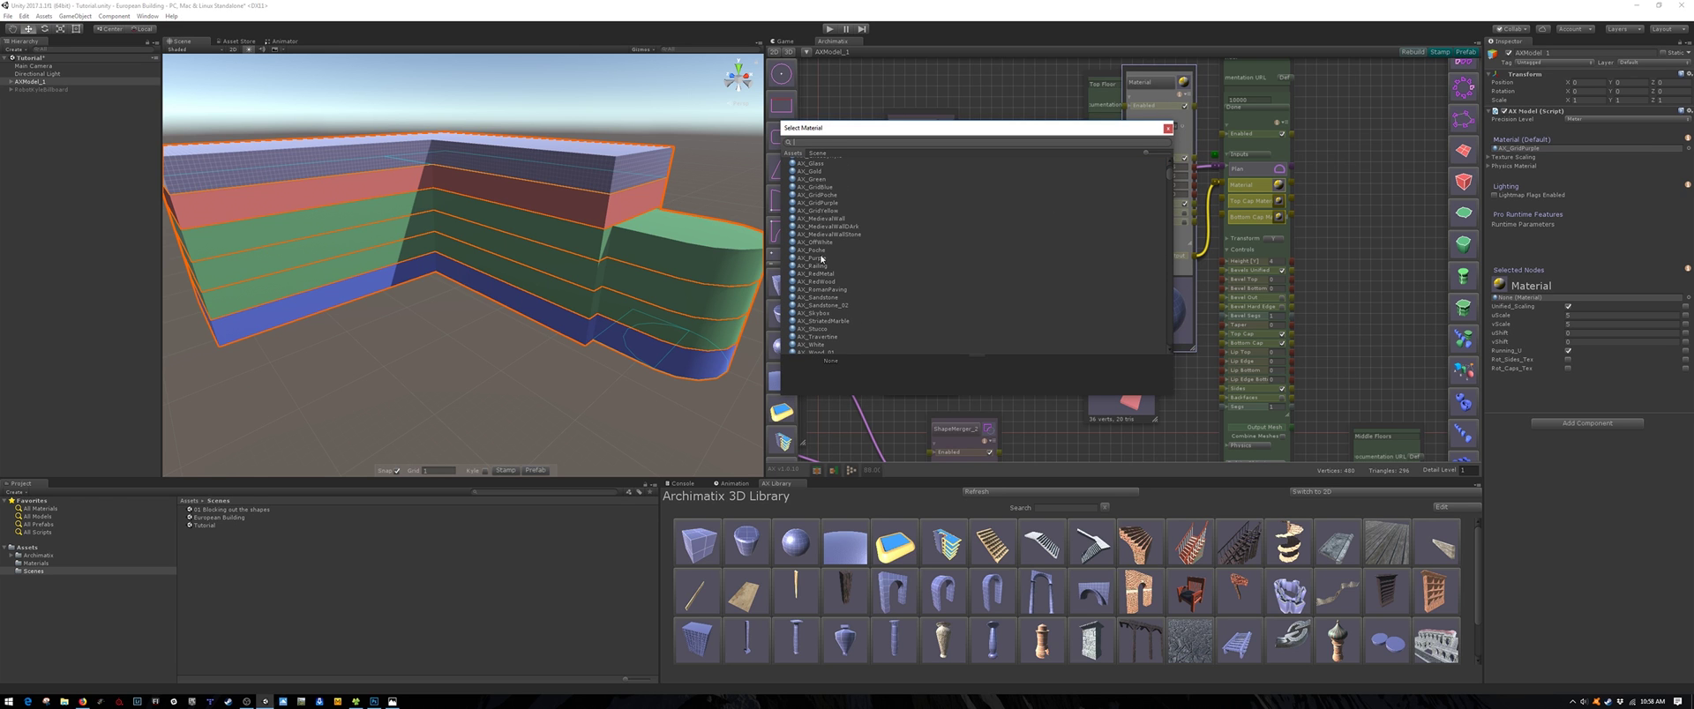
{"action": "left_click", "coordinate": [819, 251]}
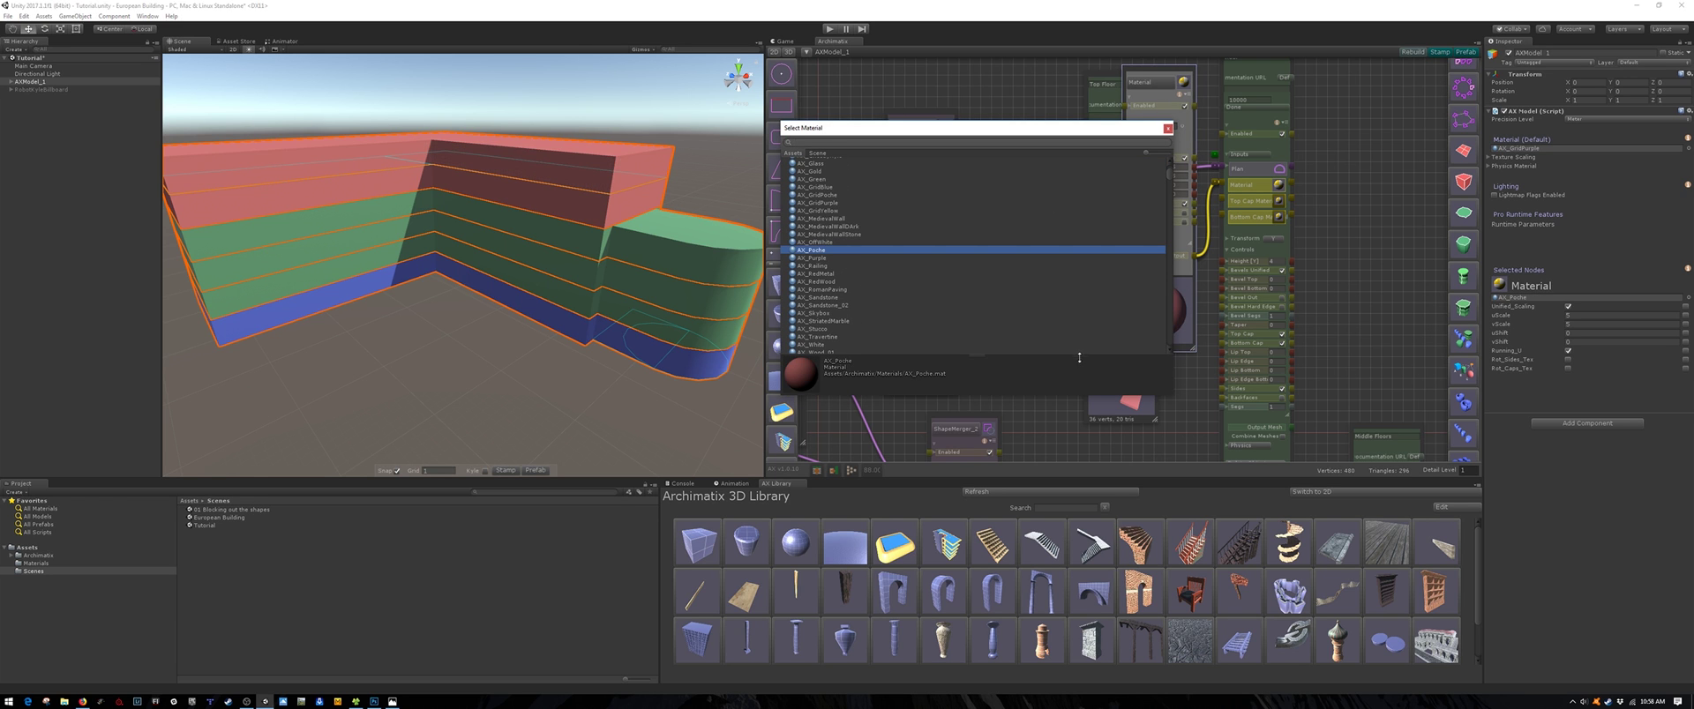
{"action": "left_click", "coordinate": [1168, 129]}
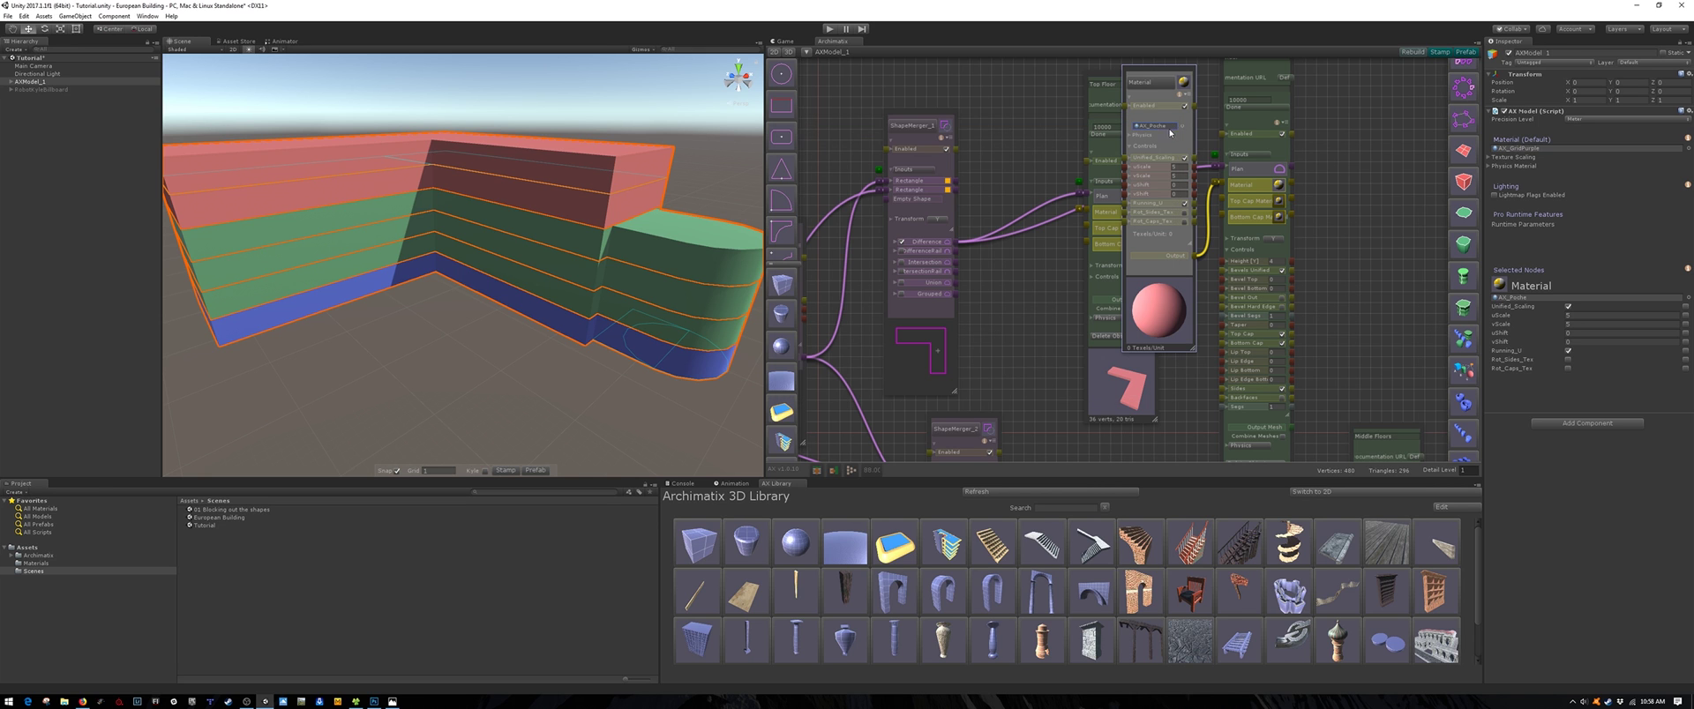
{"action": "left_click", "coordinate": [1215, 185]}
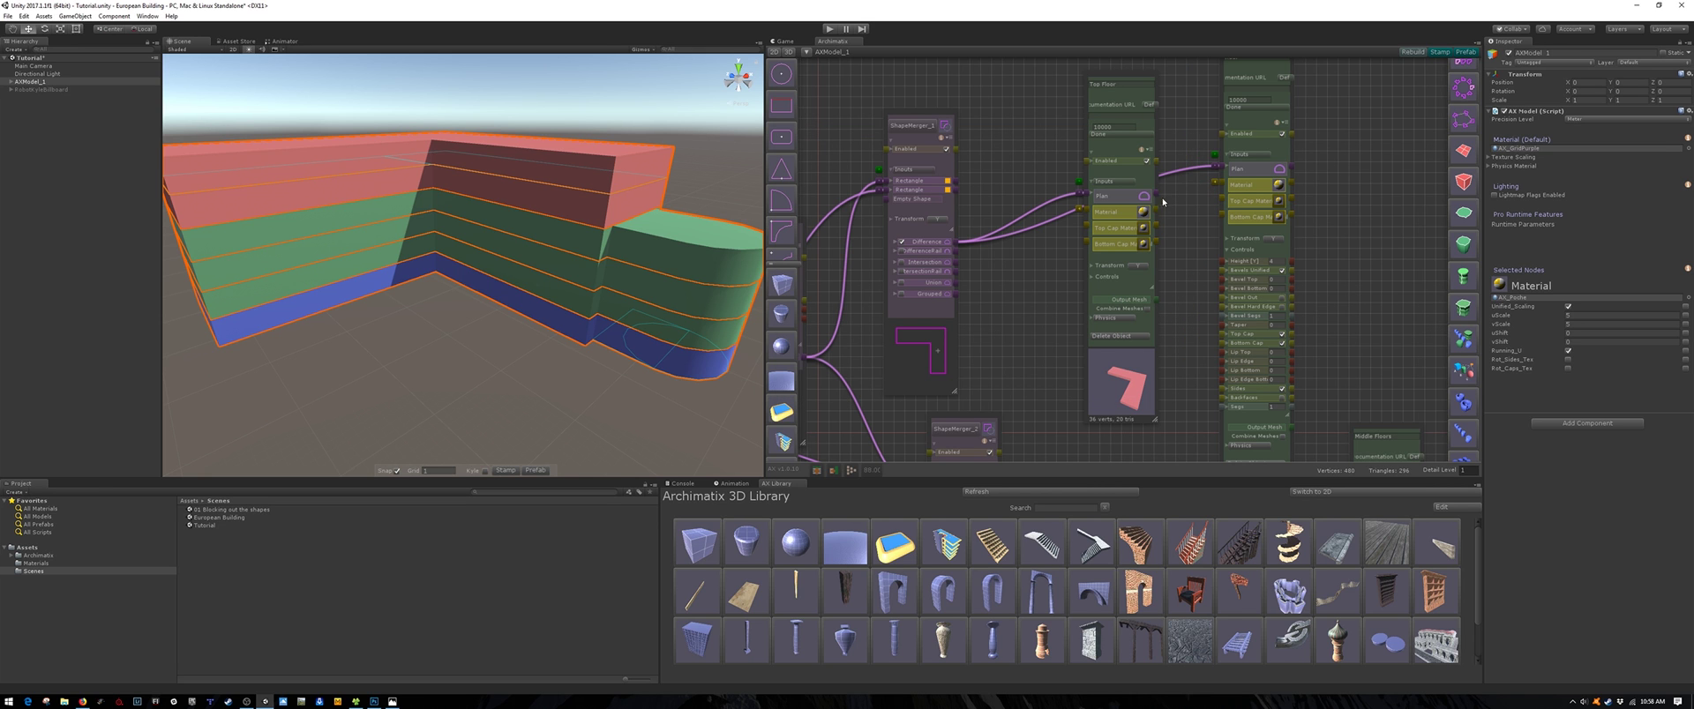
Step: Change the Top Floor's material to AX_Gold and hide its material node again
{"action": "left_click", "coordinate": [1129, 216]}
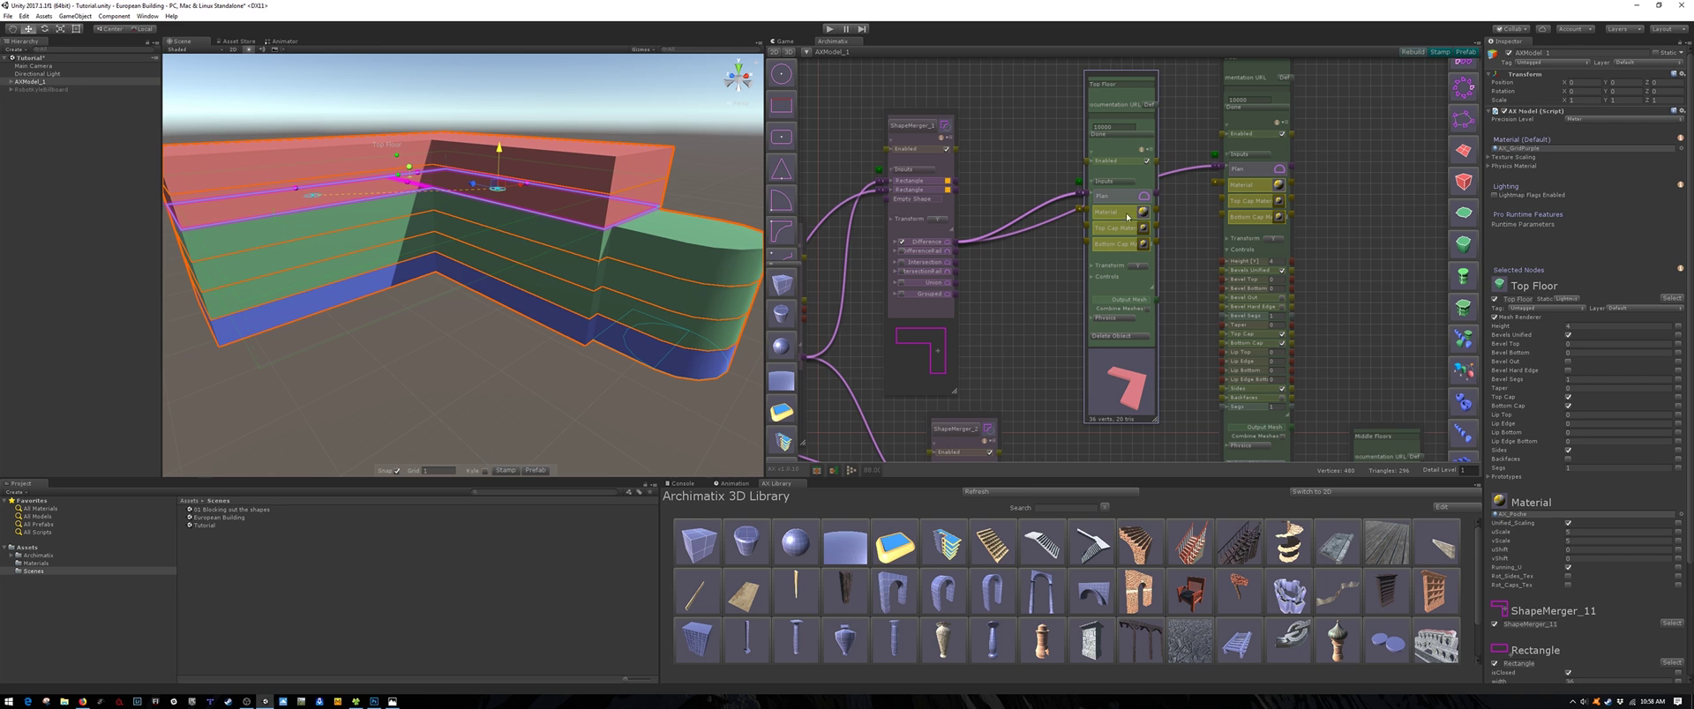
{"action": "left_click", "coordinate": [1081, 210]}
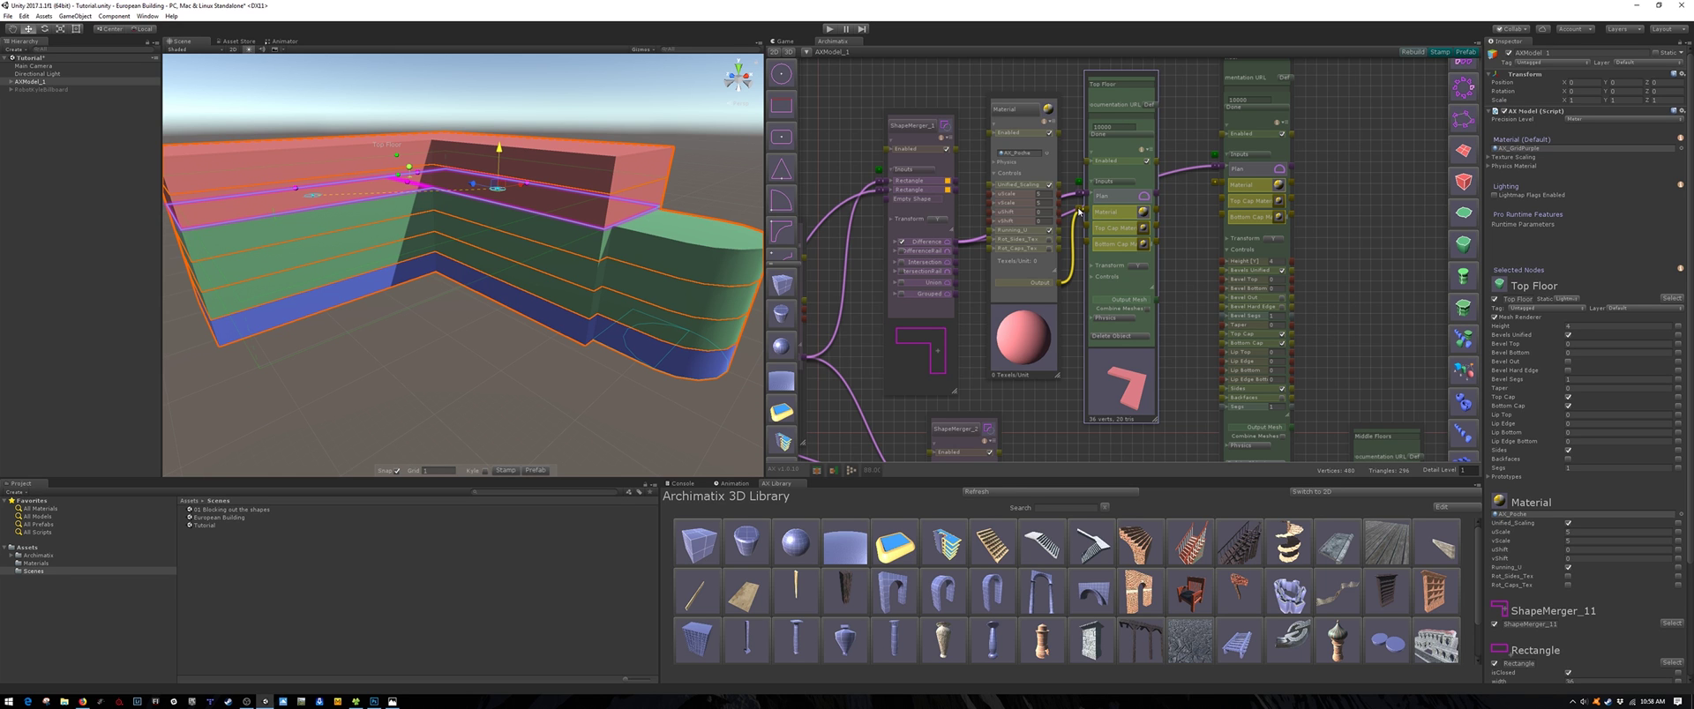
{"action": "left_click", "coordinate": [1049, 155]}
{"action": "left_click", "coordinate": [817, 319]}
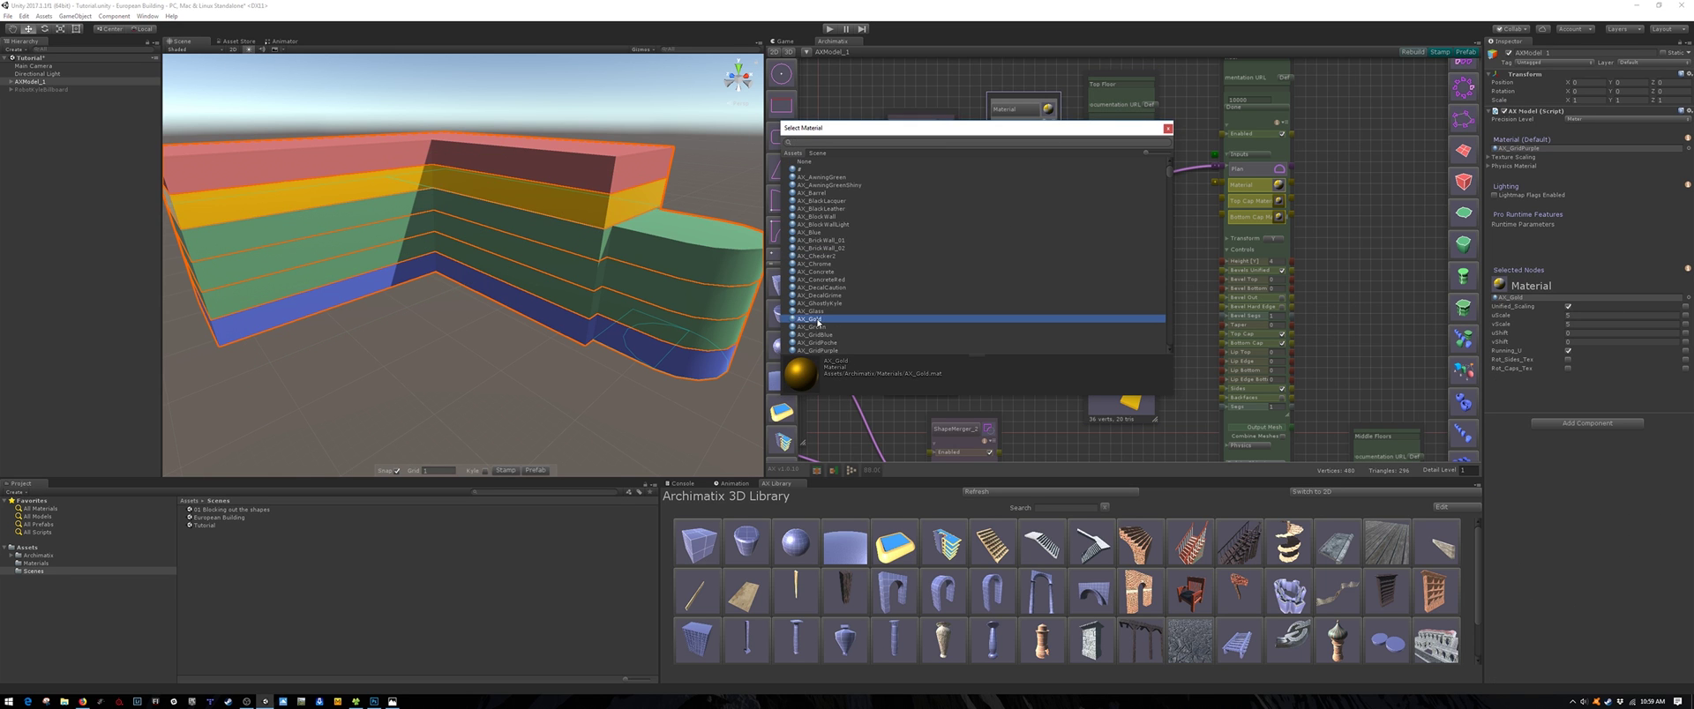
{"action": "left_click", "coordinate": [1168, 129]}
{"action": "left_click", "coordinate": [1079, 209]}
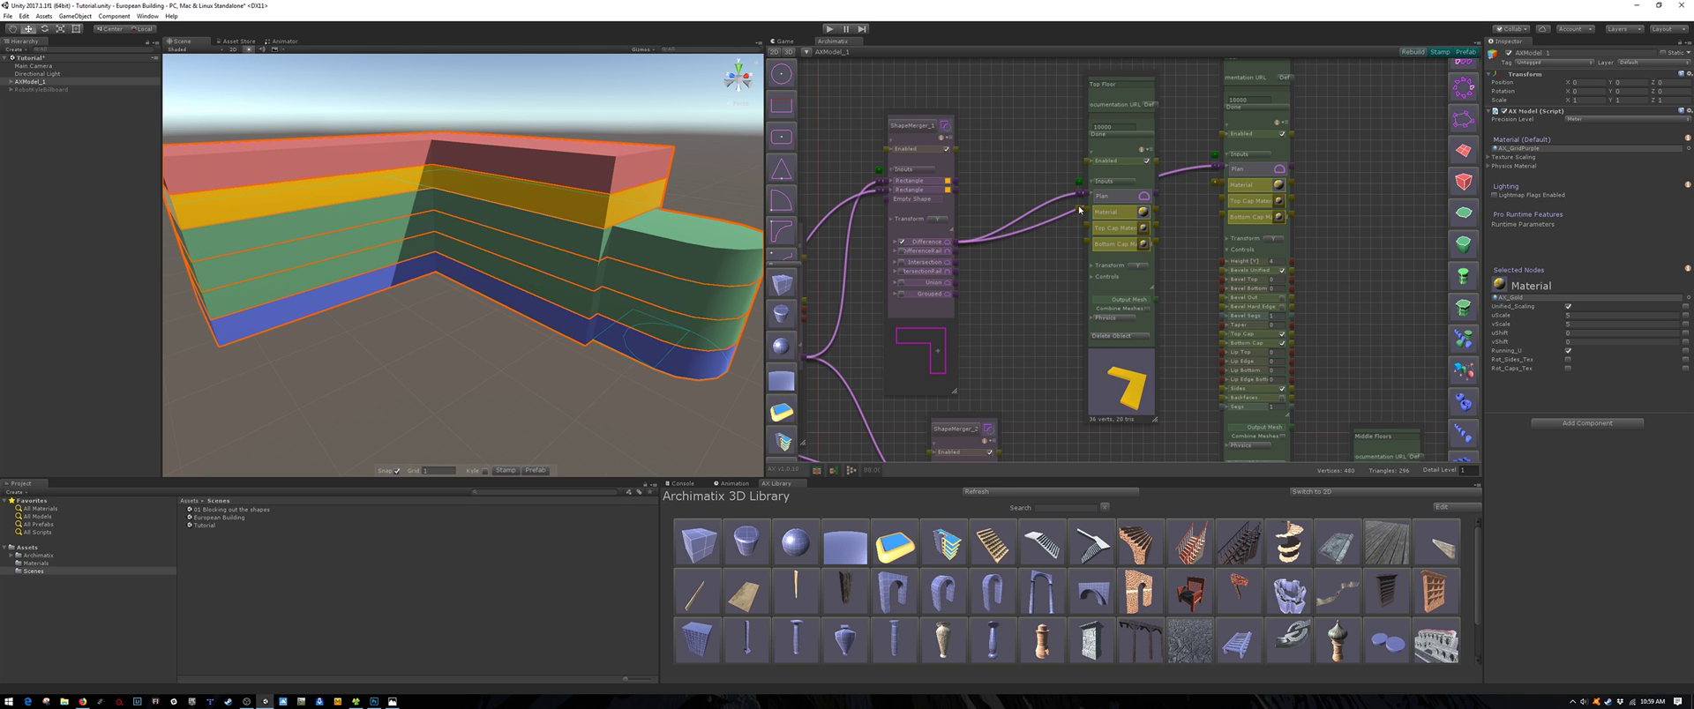
Step: Increase the Roof's Taper so its walls slope inward, check the building's shape, and deselect the model
{"action": "middle_click_drag", "start_coordinate": [1215, 311], "coordinate": [1167, 330]}
{"action": "left_click", "coordinate": [1239, 342]}
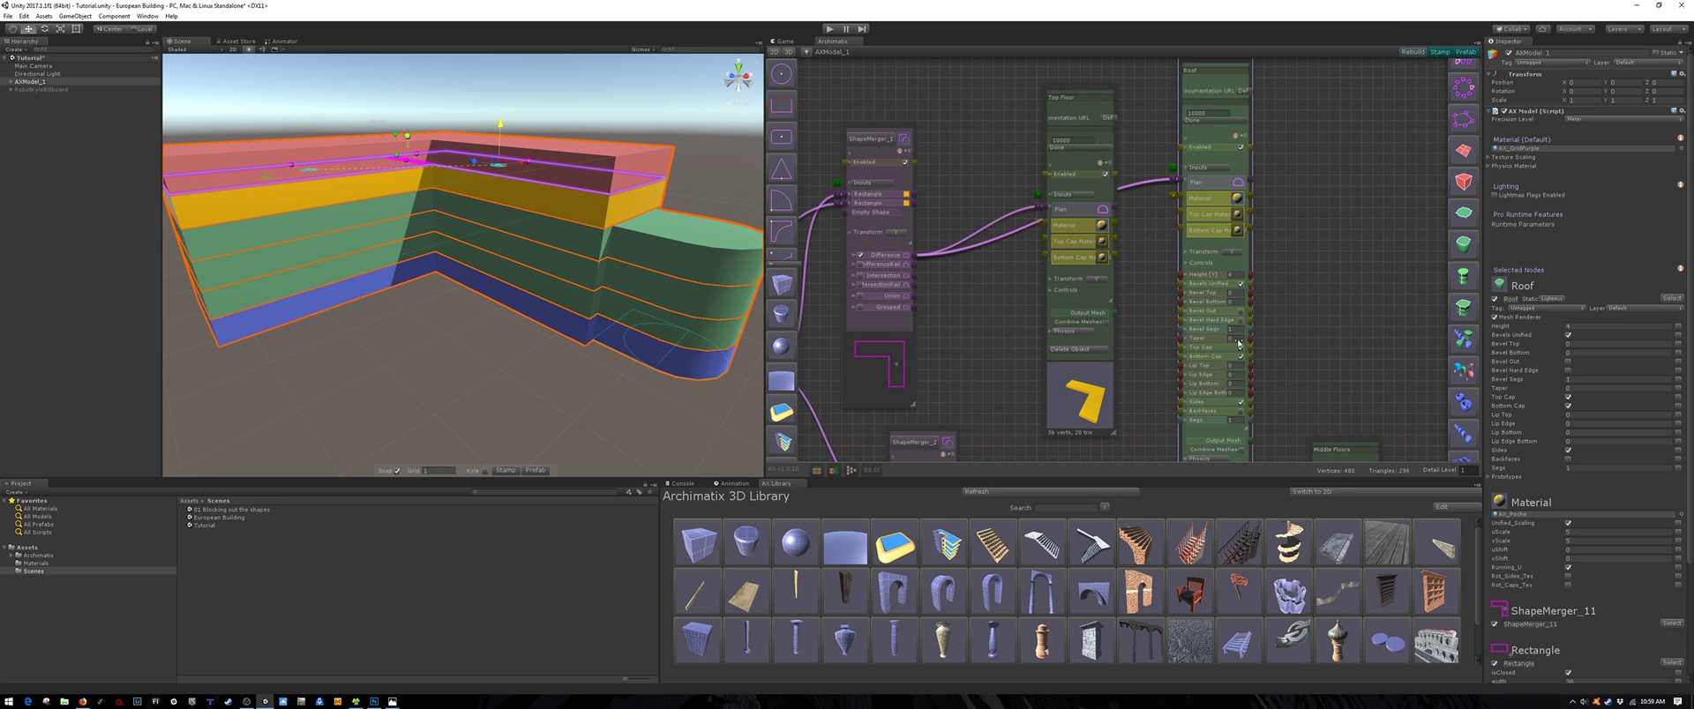
{"action": "left_click", "coordinate": [1236, 340]}
{"action": "left_click_drag", "start_coordinate": [1201, 340], "coordinate": [1238, 348]}
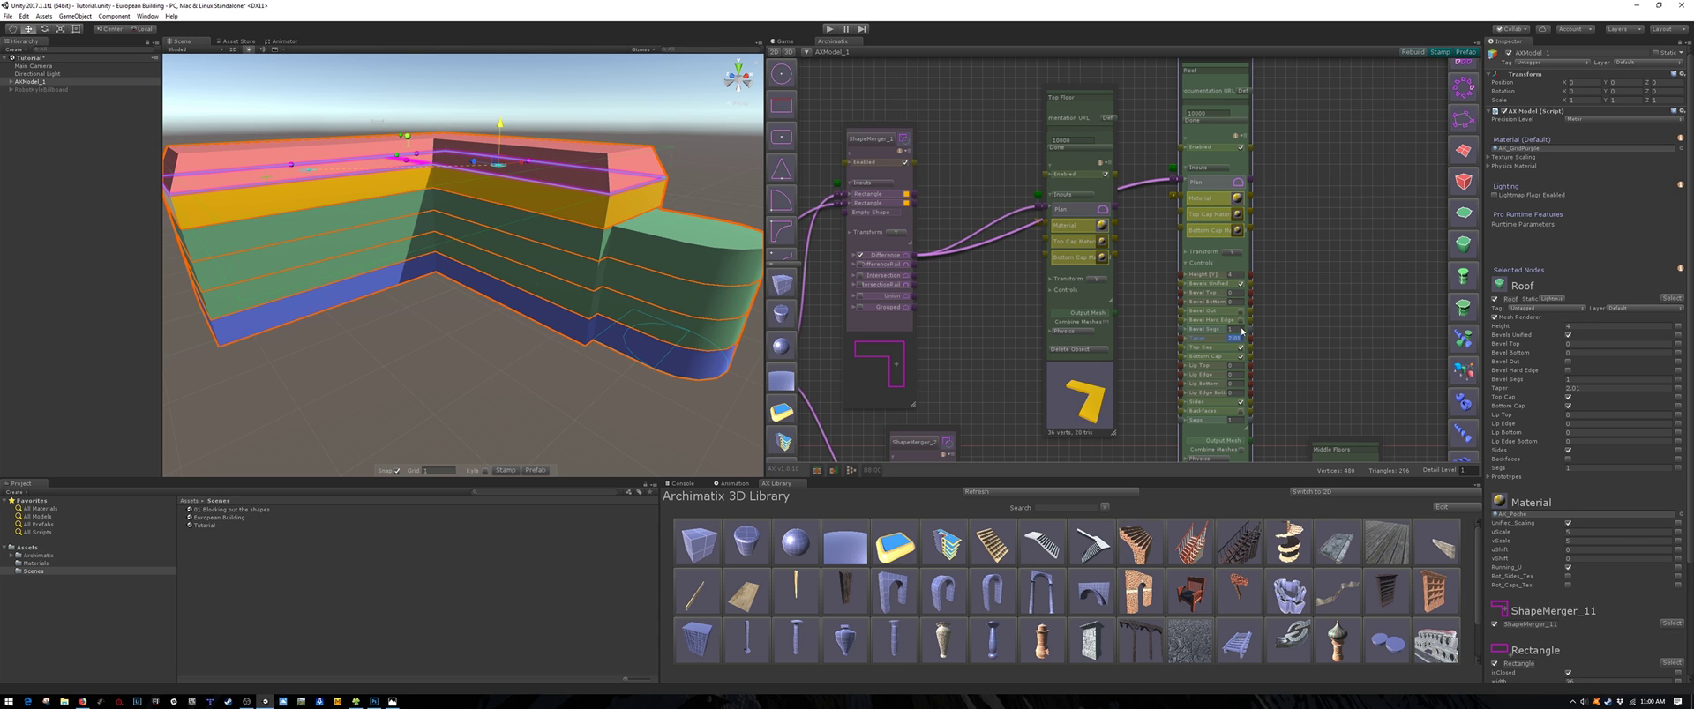
{"action": "middle_click_drag", "start_coordinate": [452, 325], "coordinate": [501, 325]}
{"action": "left_click_drag", "start_coordinate": [501, 325], "coordinate": [448, 328], "text": "alt"}
{"action": "left_click", "coordinate": [450, 333]}
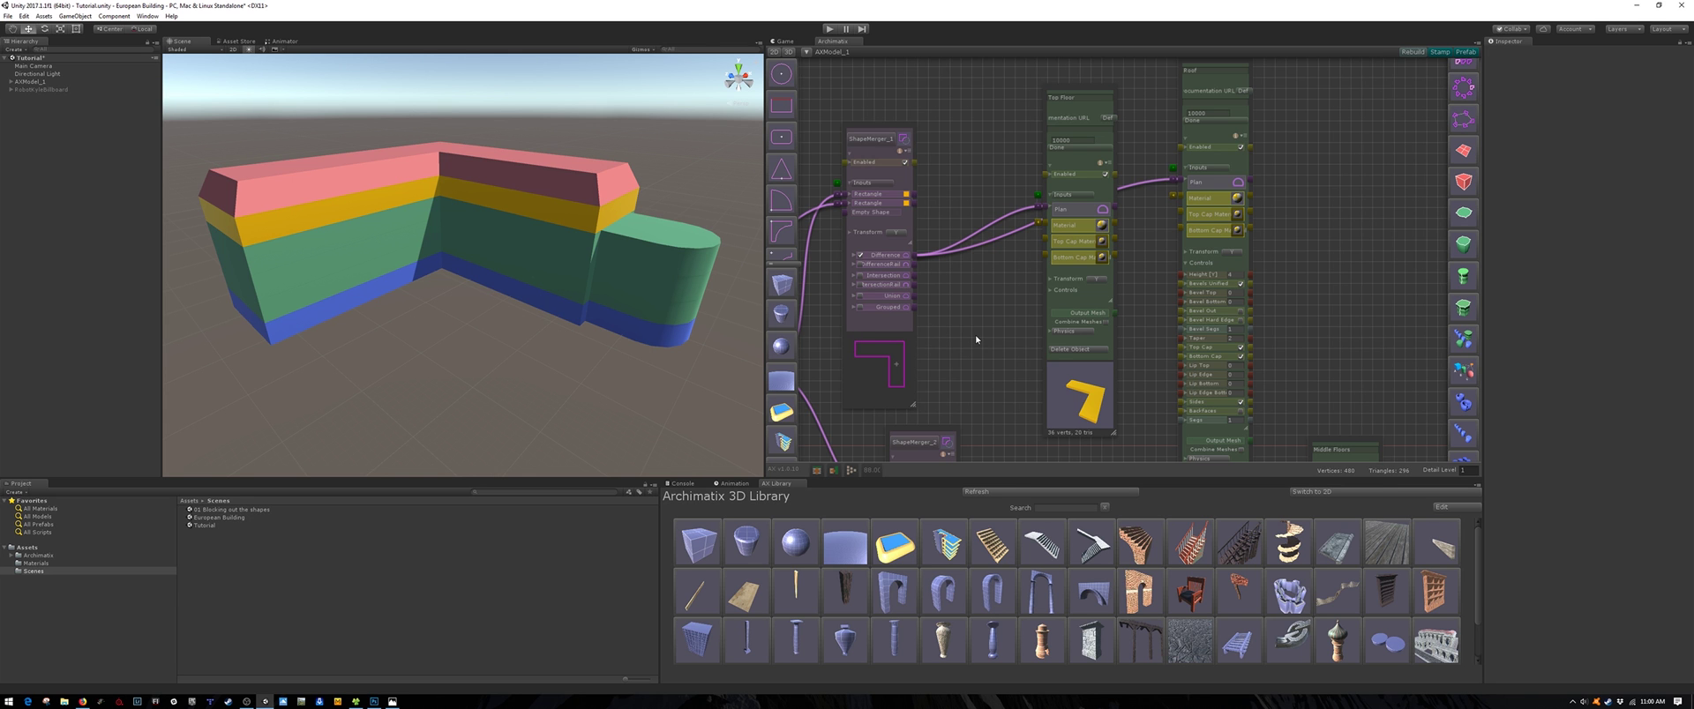
Step: Collapse the Roof node's controls and move the Top Floor node level beside it
{"action": "scroll", "coordinate": [976, 335], "scroll_direction": "down", "scroll_amount": 5}
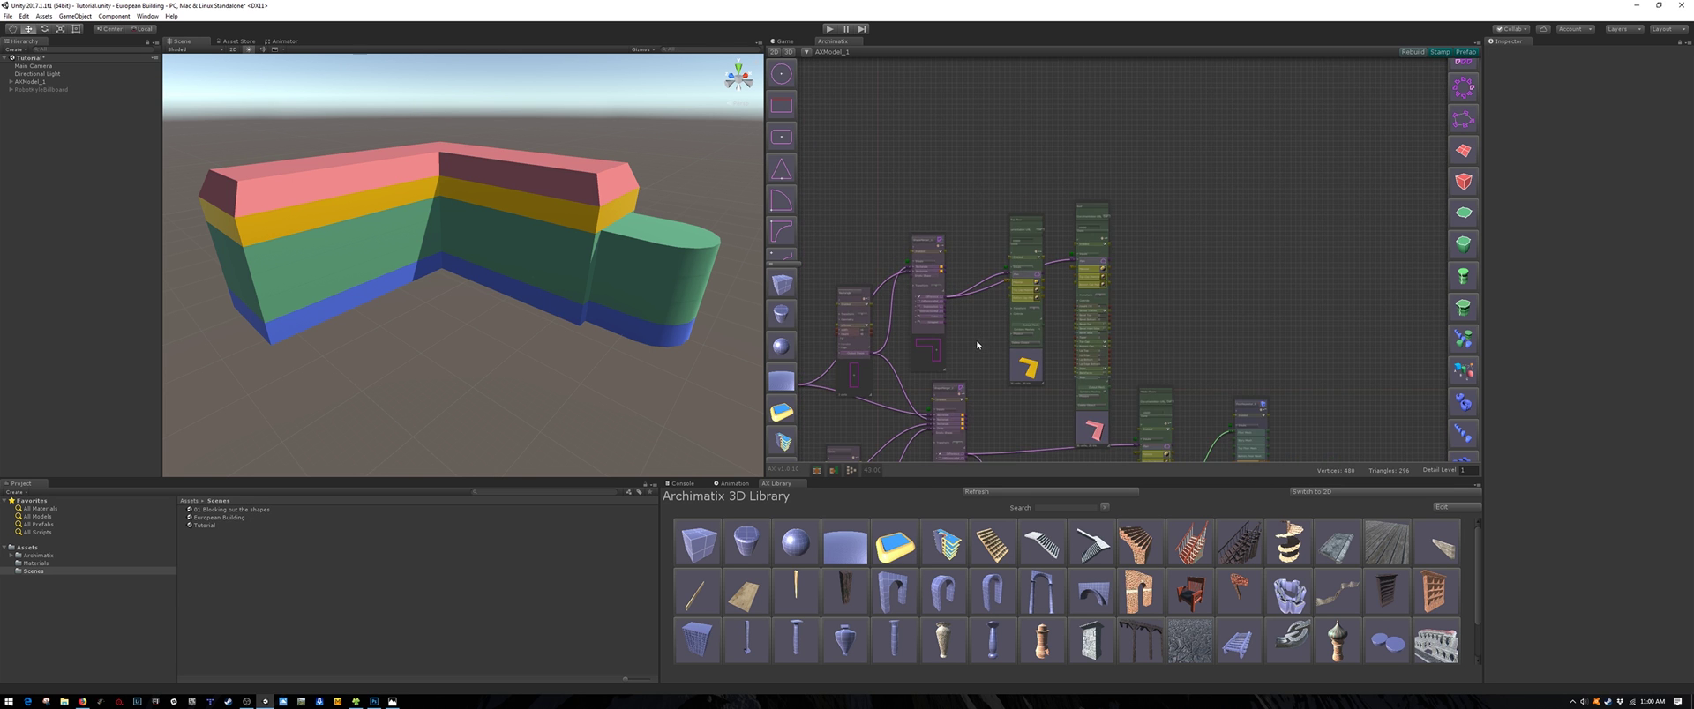
{"action": "middle_click_drag", "start_coordinate": [977, 345], "coordinate": [965, 272]}
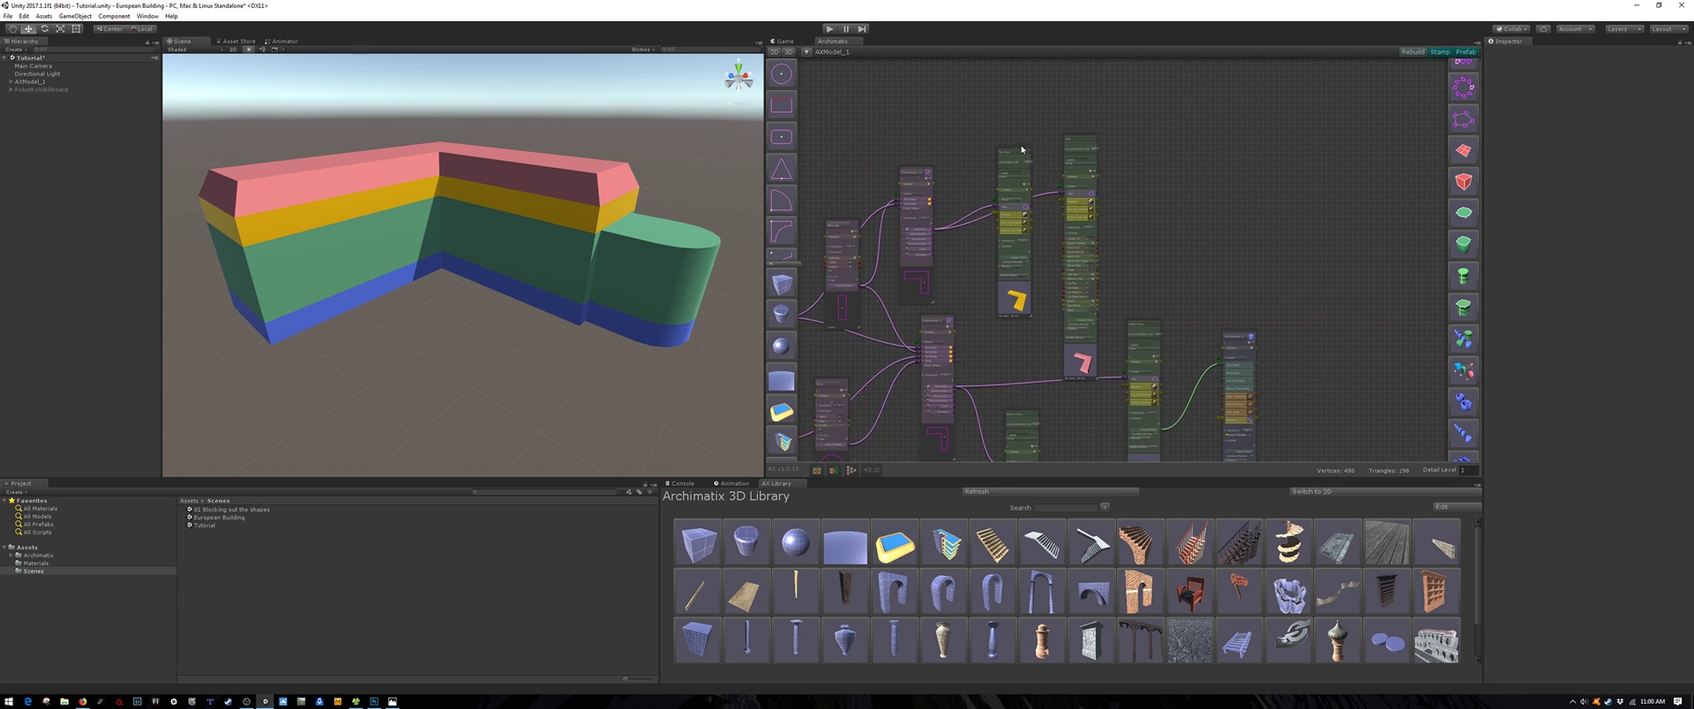
{"action": "scroll", "coordinate": [1059, 266], "scroll_direction": "up", "scroll_amount": 3}
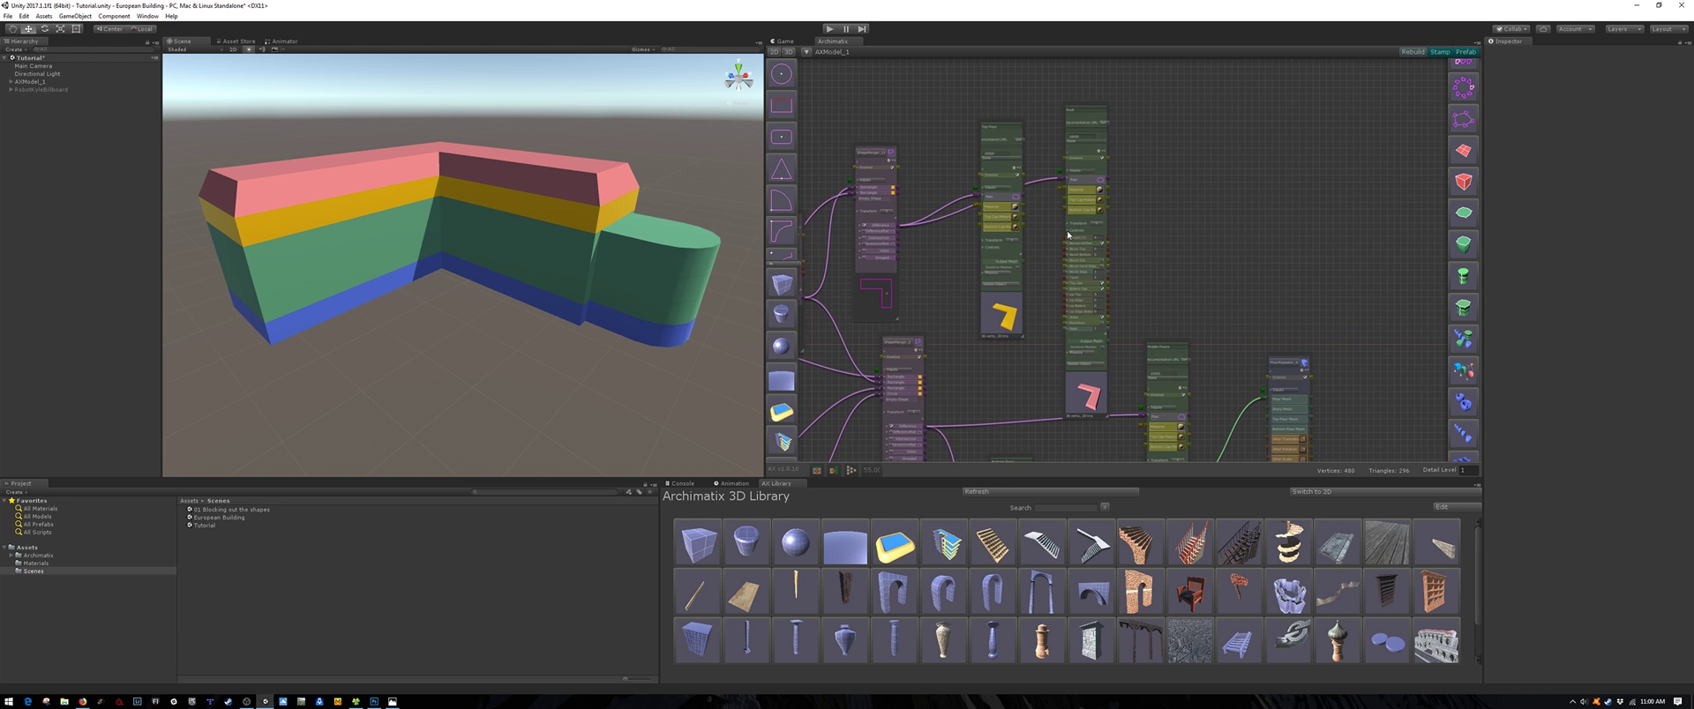
{"action": "left_click", "coordinate": [1067, 234]}
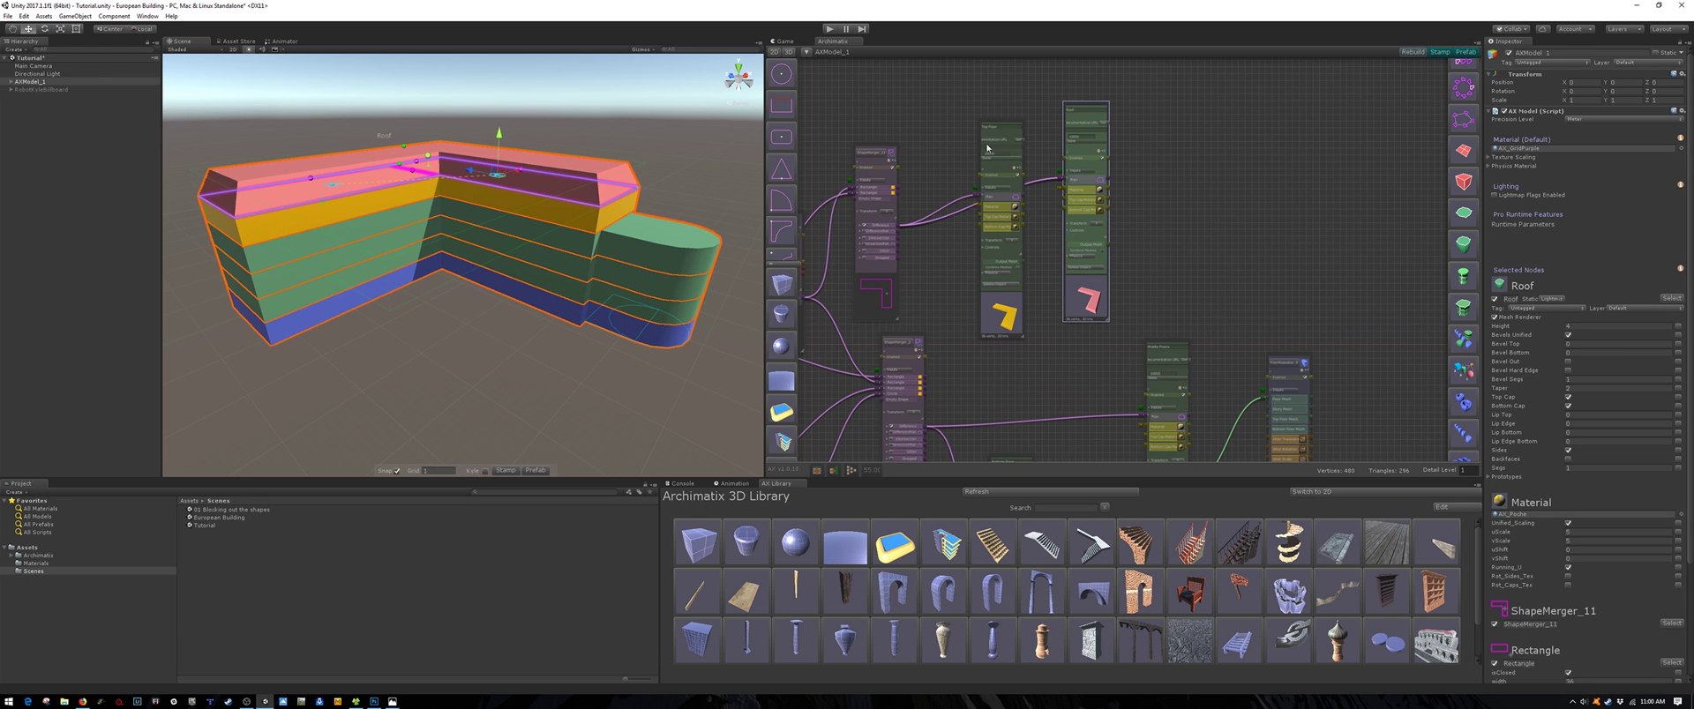
{"action": "left_click_drag", "start_coordinate": [1004, 124], "coordinate": [1013, 109]}
Step: Group the Top Floor and Roof nodes into a Grouper and rename it TopSection
{"action": "left_click_drag", "start_coordinate": [1012, 208], "coordinate": [1119, 338]}
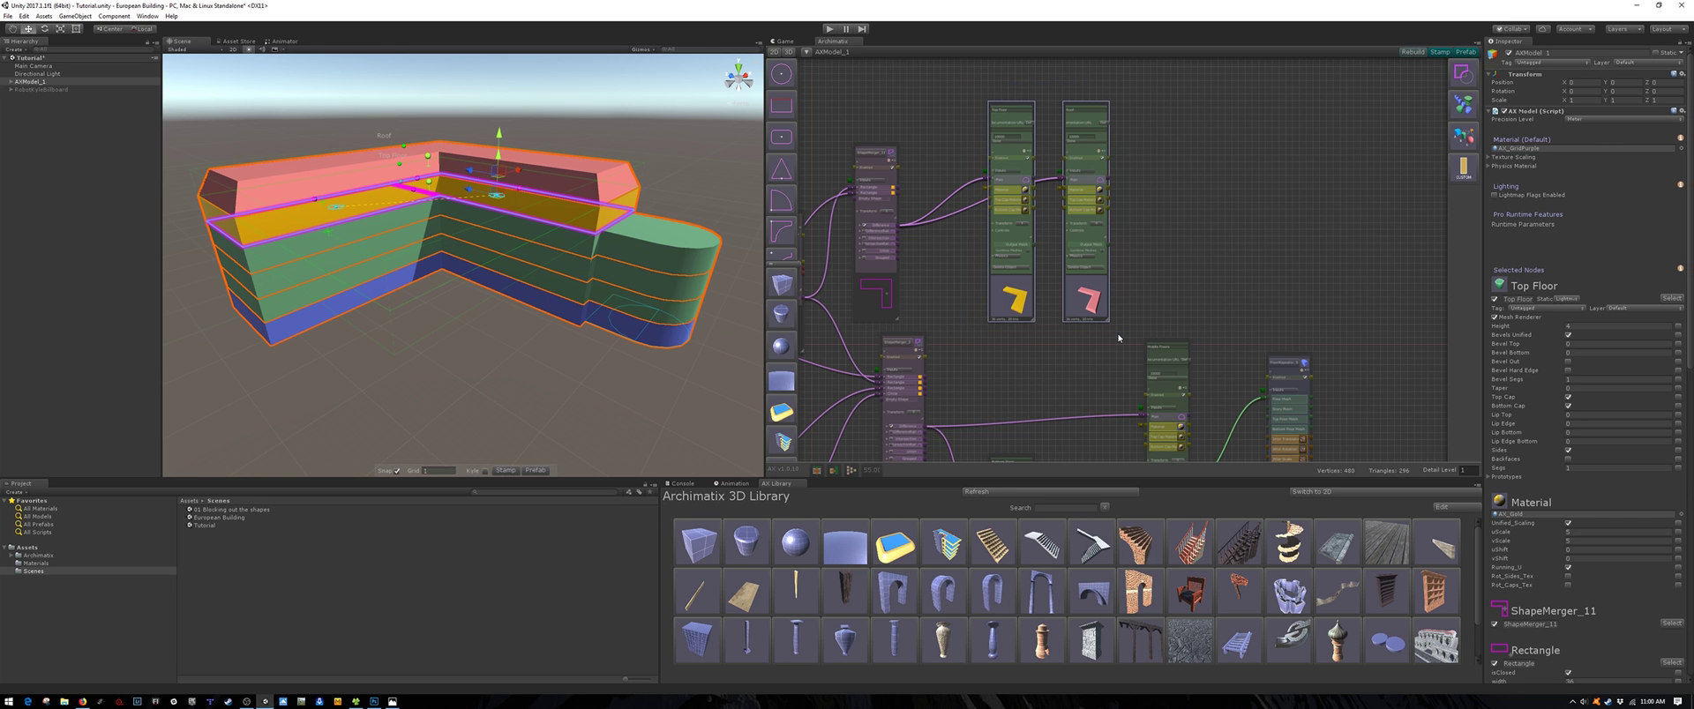
{"action": "left_click", "coordinate": [1464, 104]}
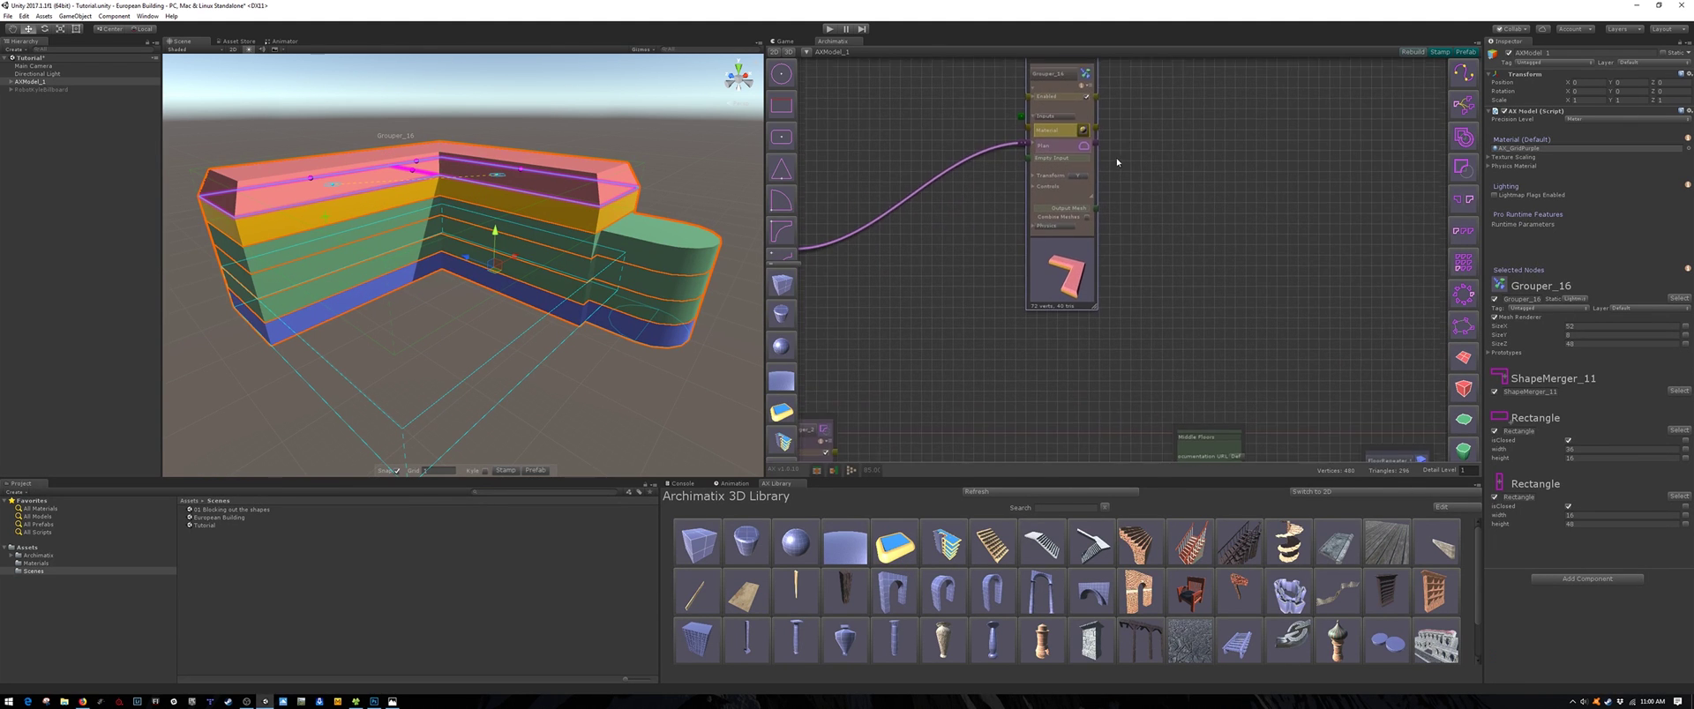
{"action": "left_click", "coordinate": [1038, 139]}
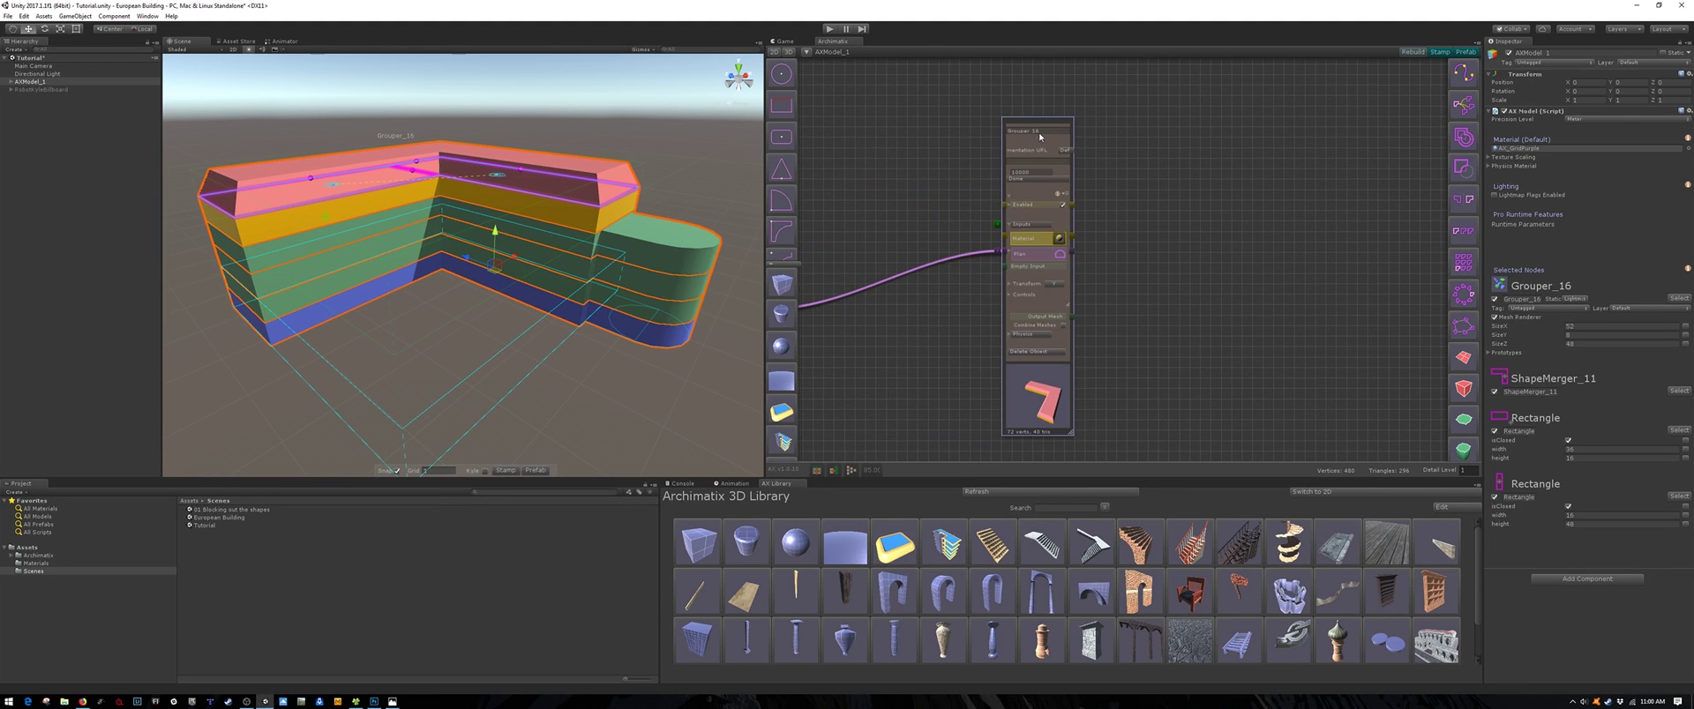
{"action": "left_click", "coordinate": [1039, 131]}
{"action": "type", "text": "TopSection"}
Step: Move the TopSection group node closer to its upper ShapeMerger
{"action": "scroll", "coordinate": [940, 332], "scroll_direction": "down", "scroll_amount": 3}
{"action": "middle_click_drag", "start_coordinate": [926, 374], "coordinate": [1036, 304]}
{"action": "scroll", "coordinate": [1036, 304], "scroll_direction": "down", "scroll_amount": 2}
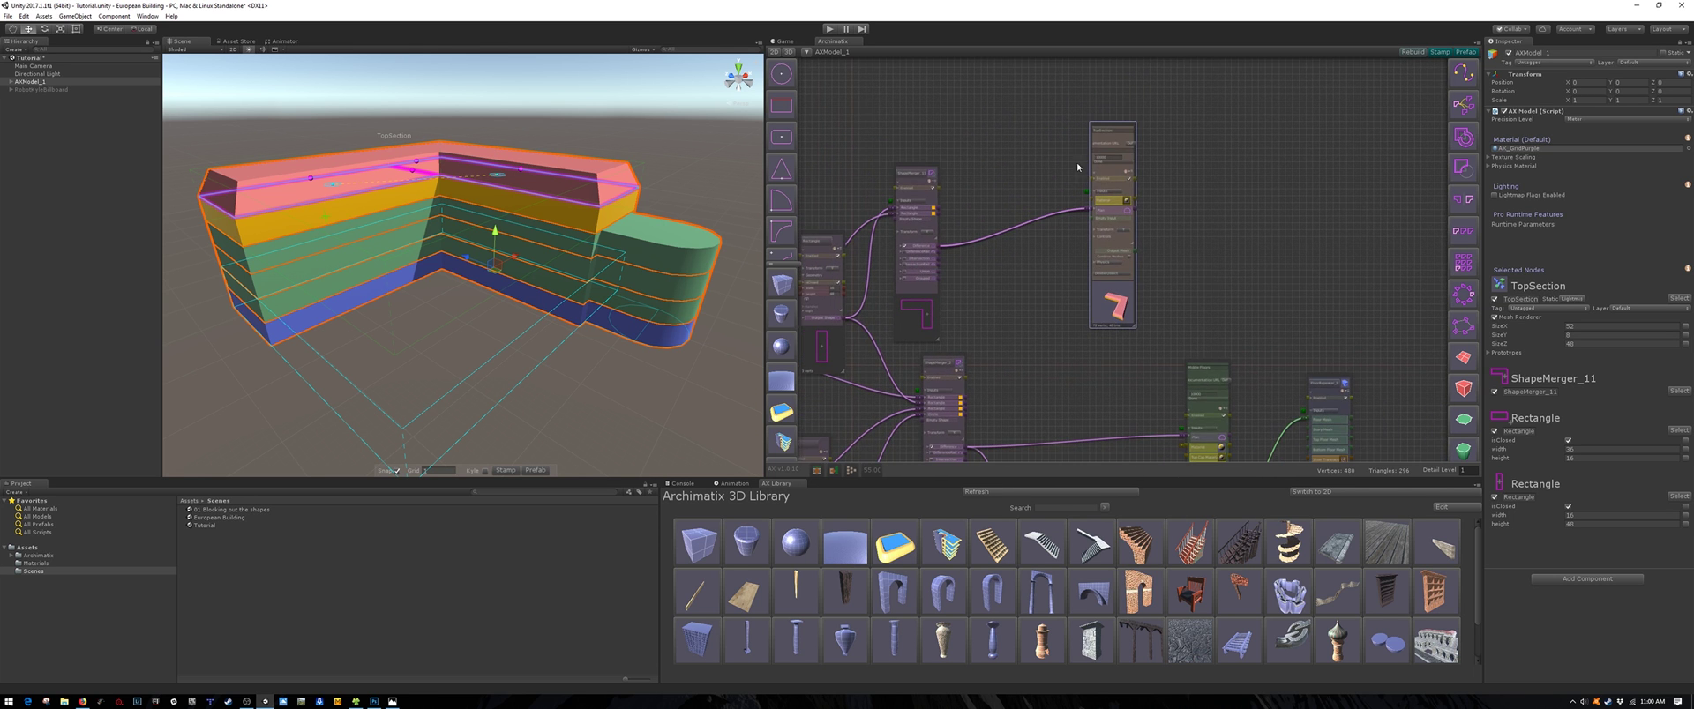
{"action": "left_click_drag", "start_coordinate": [1112, 127], "coordinate": [1026, 99]}
Step: Group the Middle Floors node and its repeater into a Grouper, place it beside the lower ShapeMerger, and rename it MidSection
{"action": "middle_click_drag", "start_coordinate": [1122, 353], "coordinate": [994, 183]}
{"action": "scroll", "coordinate": [1006, 183], "scroll_direction": "up", "scroll_amount": 2}
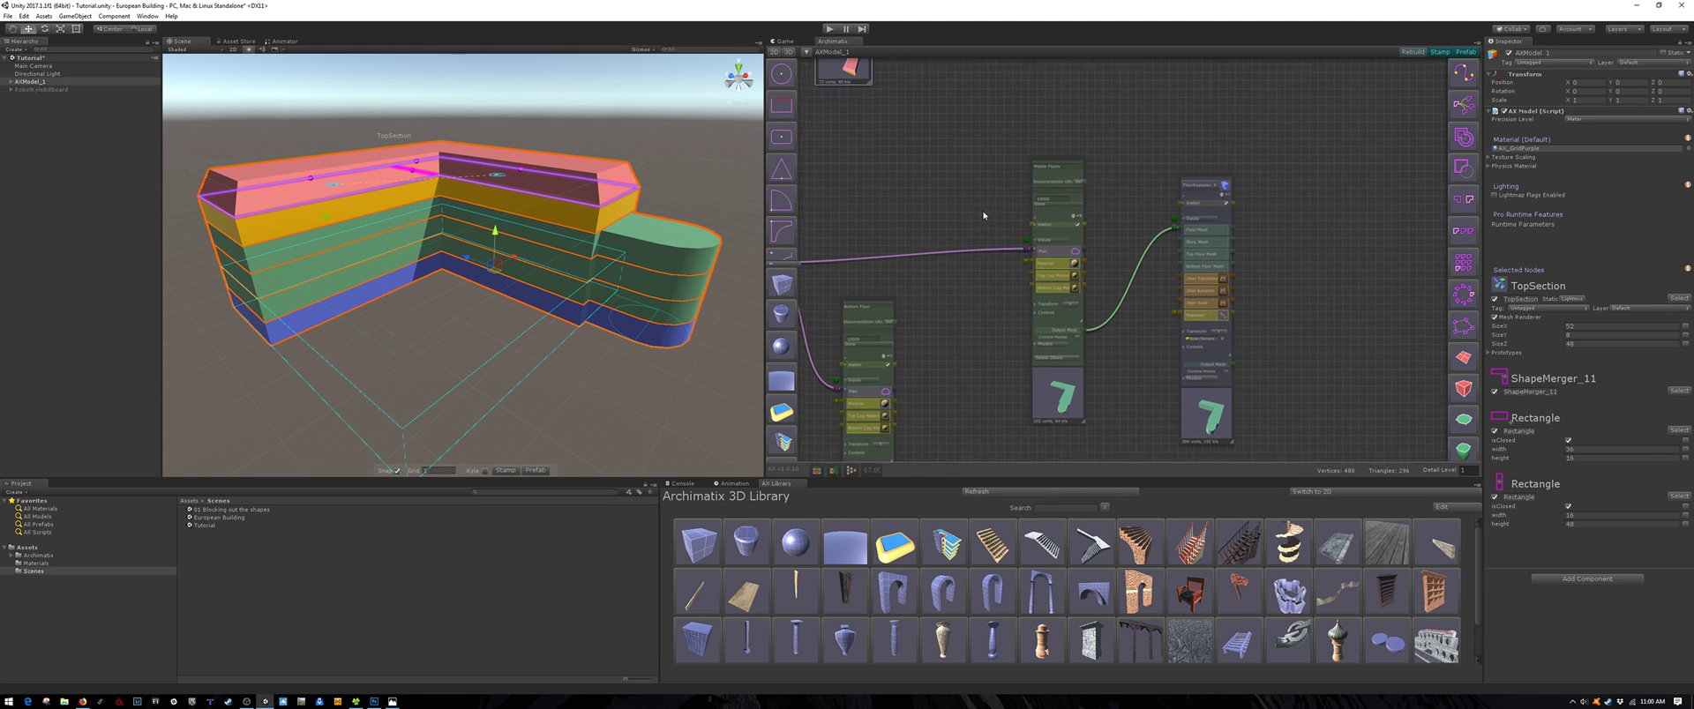
{"action": "middle_click_drag", "start_coordinate": [972, 141], "coordinate": [957, 121]}
{"action": "left_click_drag", "start_coordinate": [969, 85], "coordinate": [1252, 435]}
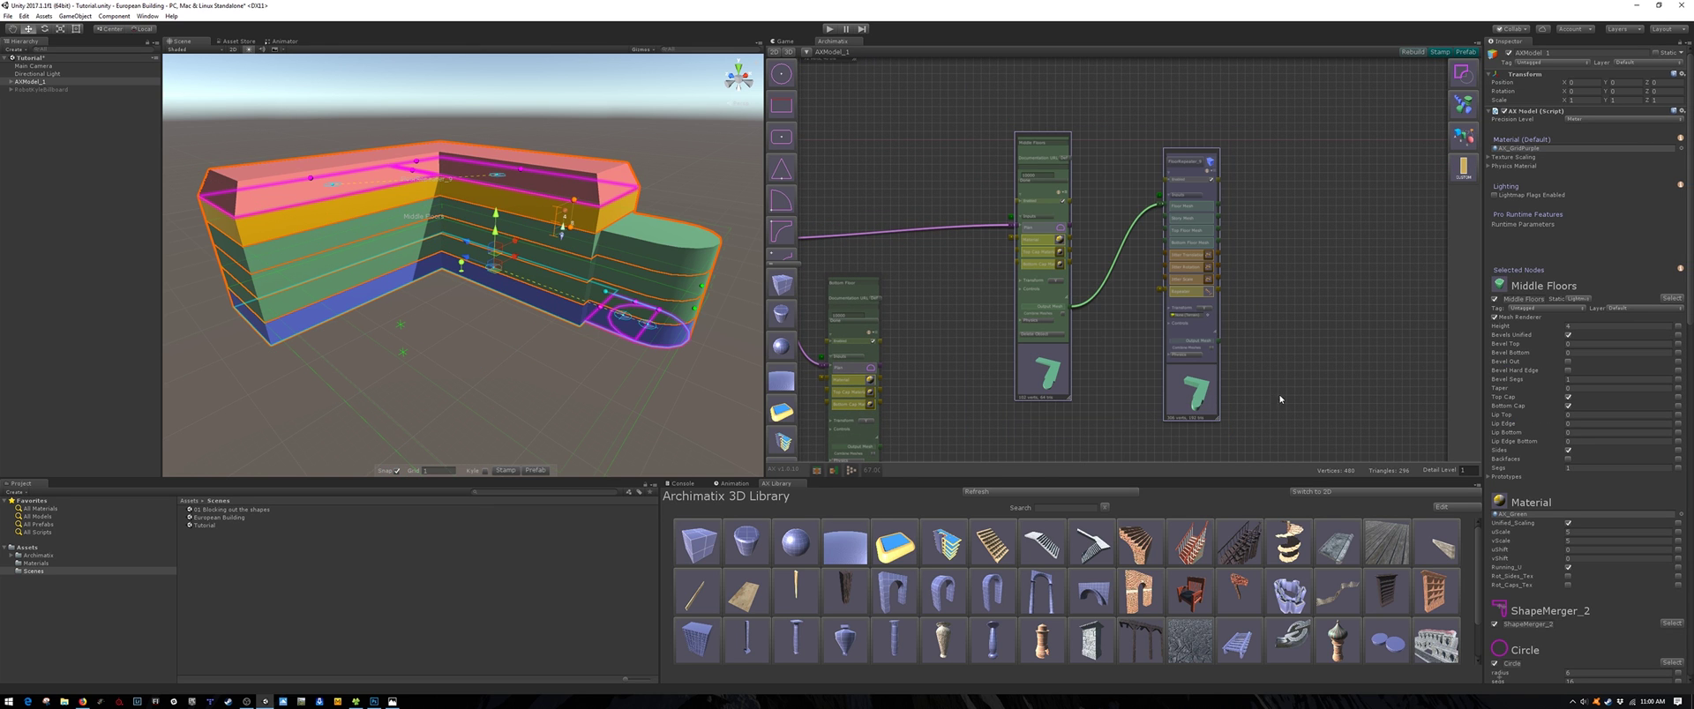
{"action": "left_click", "coordinate": [1463, 104]}
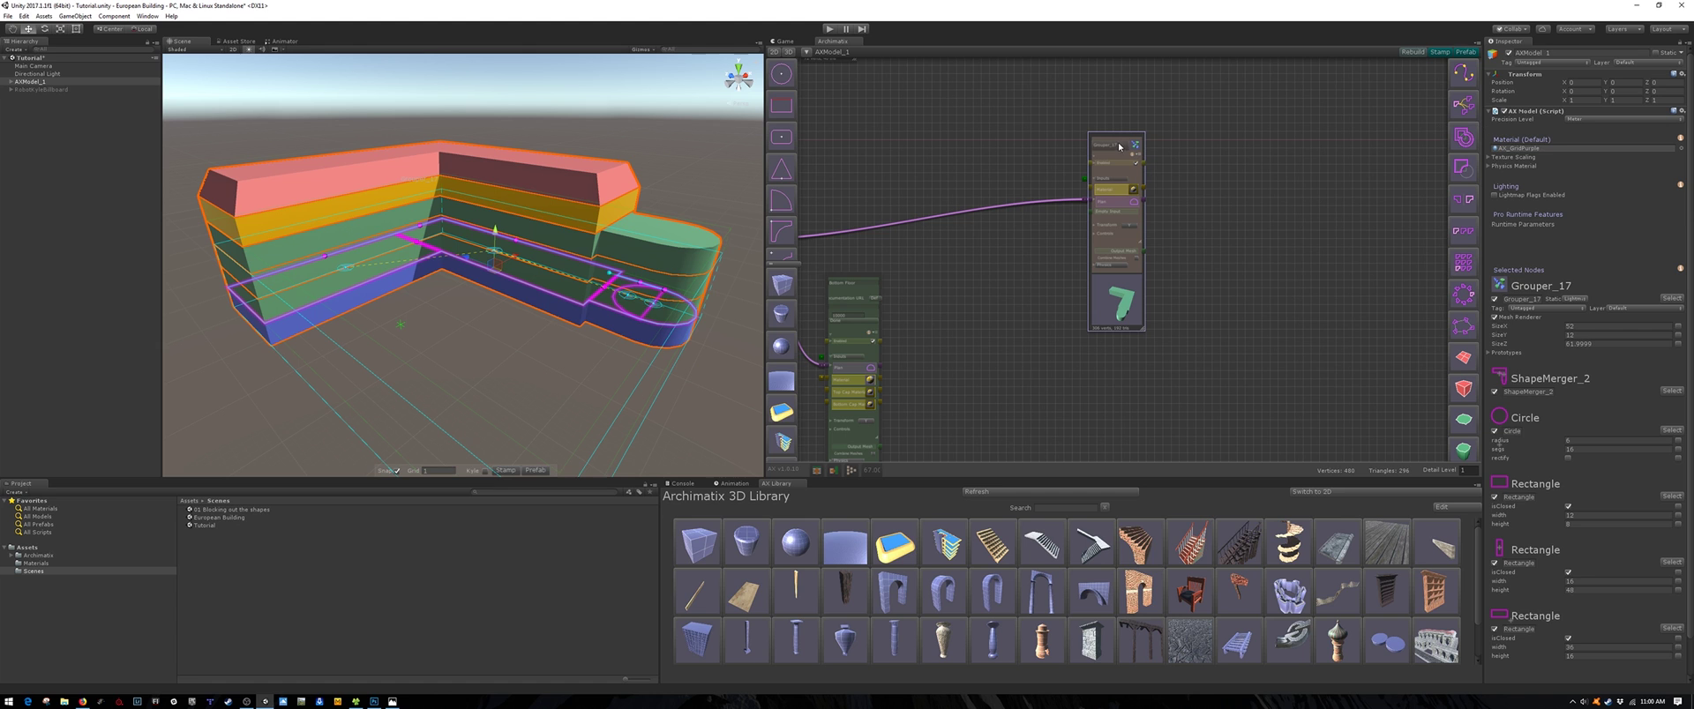
{"action": "left_click_drag", "start_coordinate": [1118, 136], "coordinate": [921, 78]}
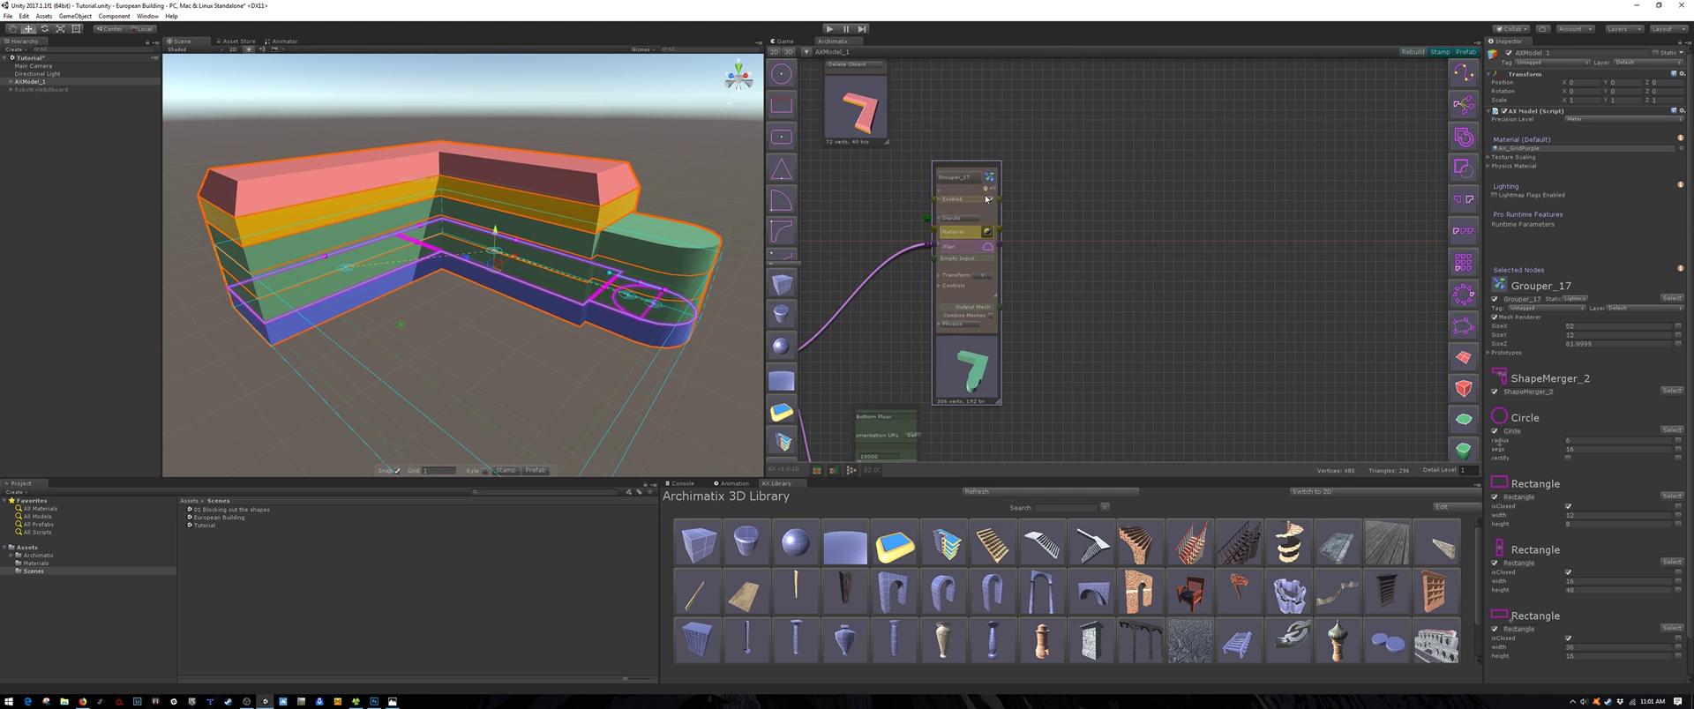
{"action": "left_click", "coordinate": [971, 175]}
{"action": "type", "text": "Mid"}
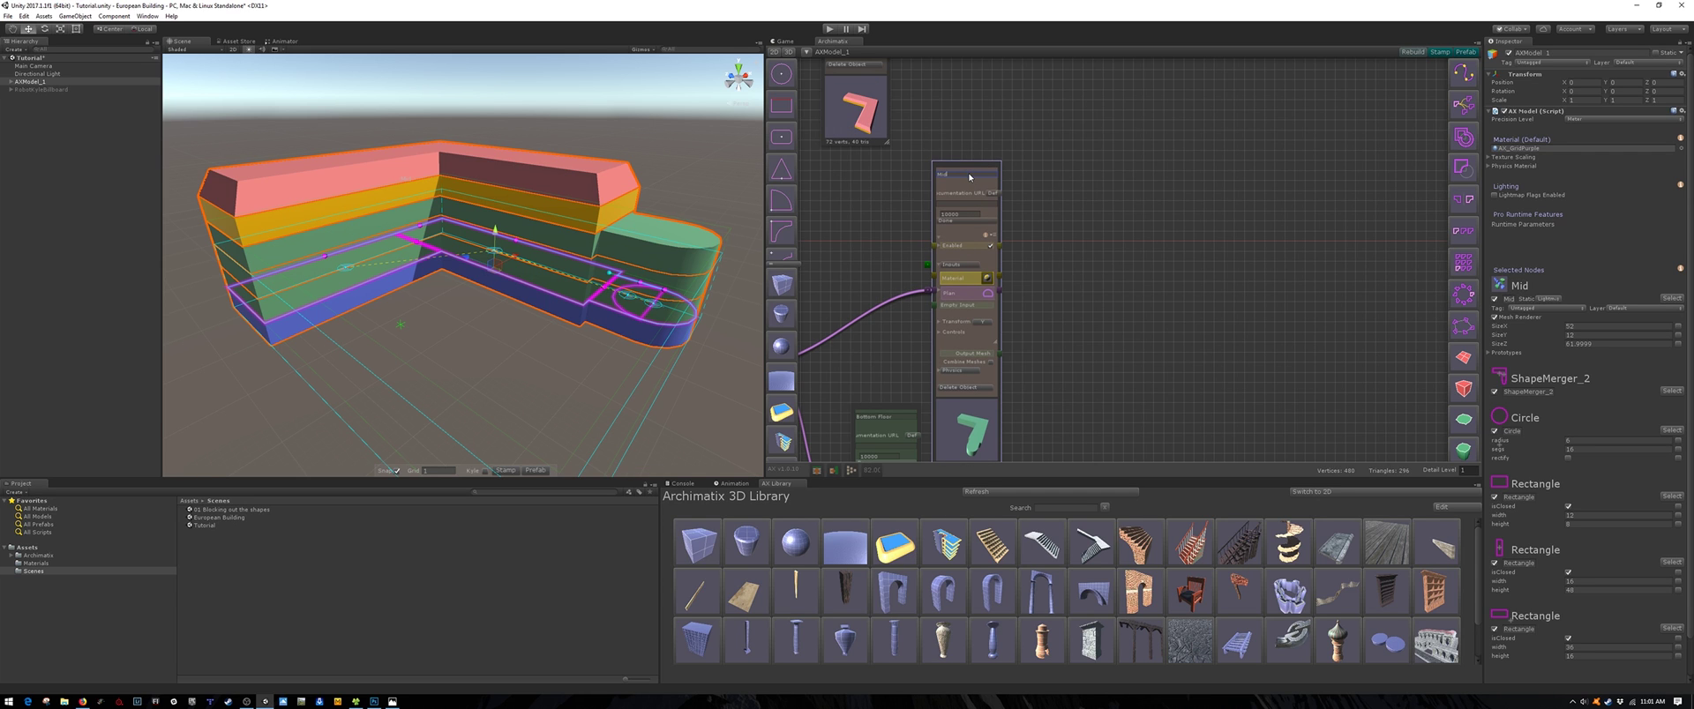
{"action": "type", "text": "Section"}
{"action": "key", "text": "Return"}
Step: Group the Bottom Floor node into a Grouper and rename it BottomSection
{"action": "middle_click_drag", "start_coordinate": [1068, 382], "coordinate": [1163, 177]}
{"action": "scroll", "coordinate": [1161, 177], "scroll_direction": "down", "scroll_amount": 2}
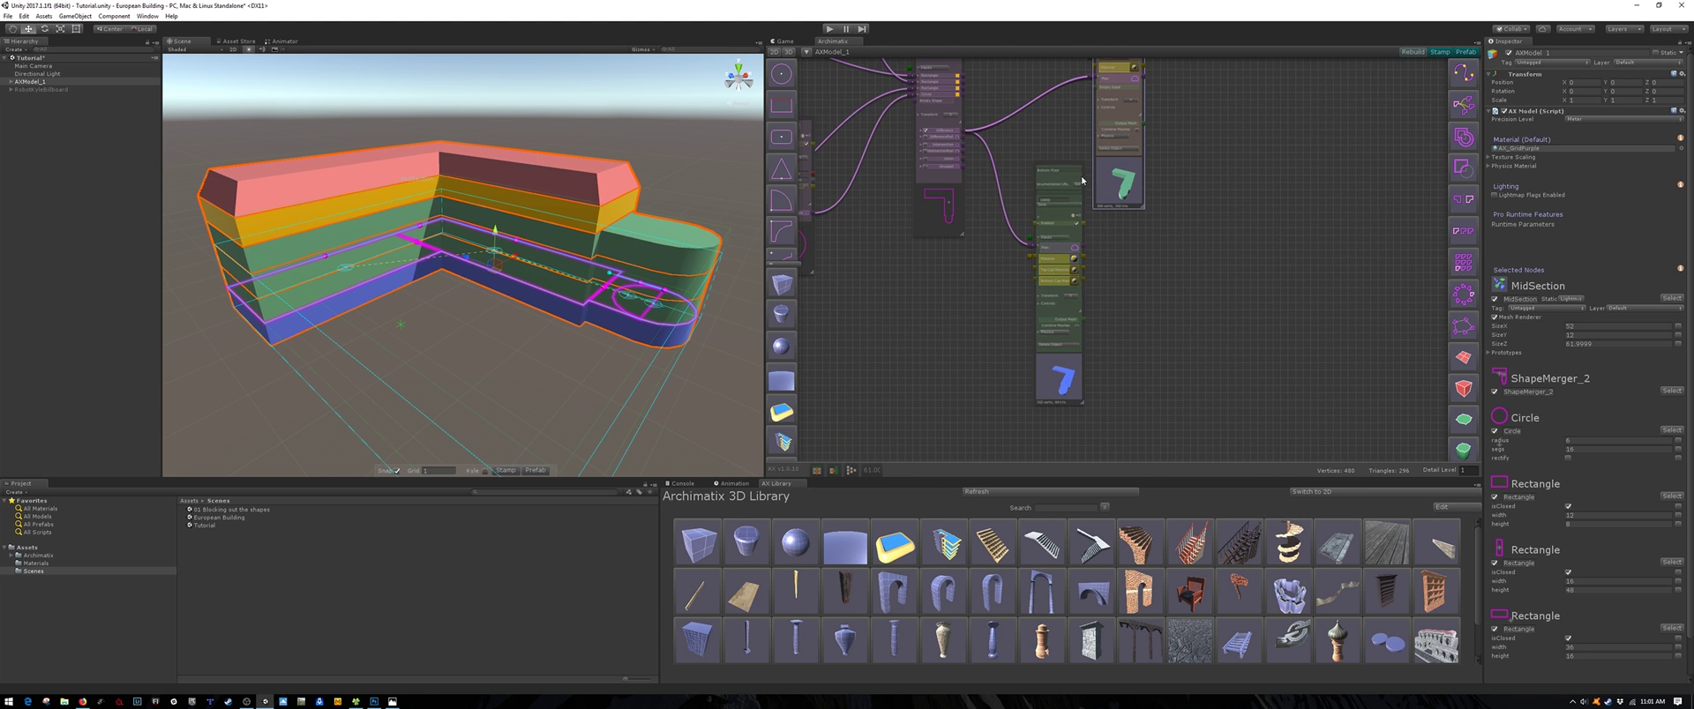
{"action": "left_click_drag", "start_coordinate": [1075, 165], "coordinate": [1050, 183]}
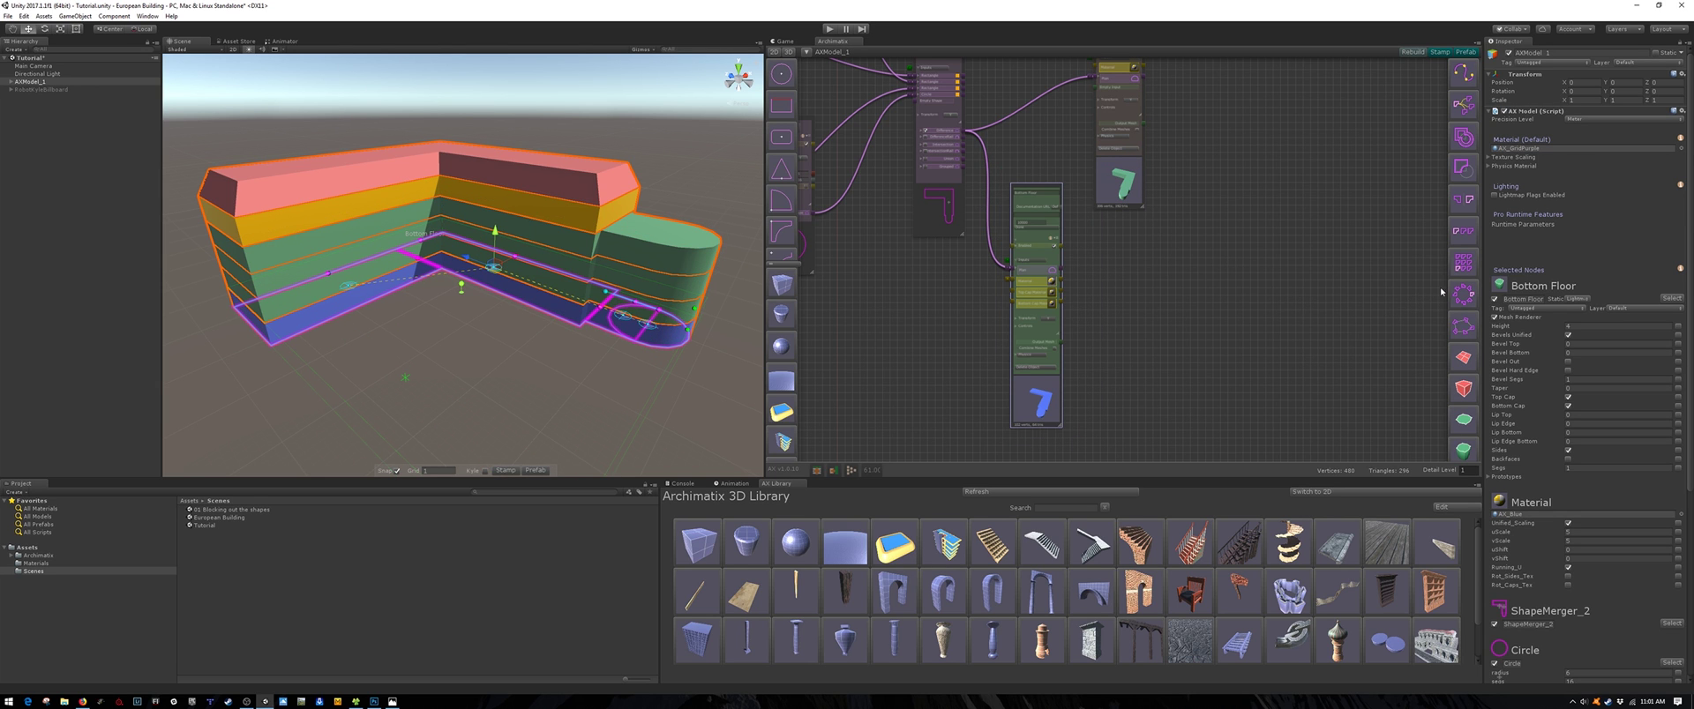
{"action": "scroll", "coordinate": [1465, 274], "scroll_direction": "down", "scroll_amount": 3}
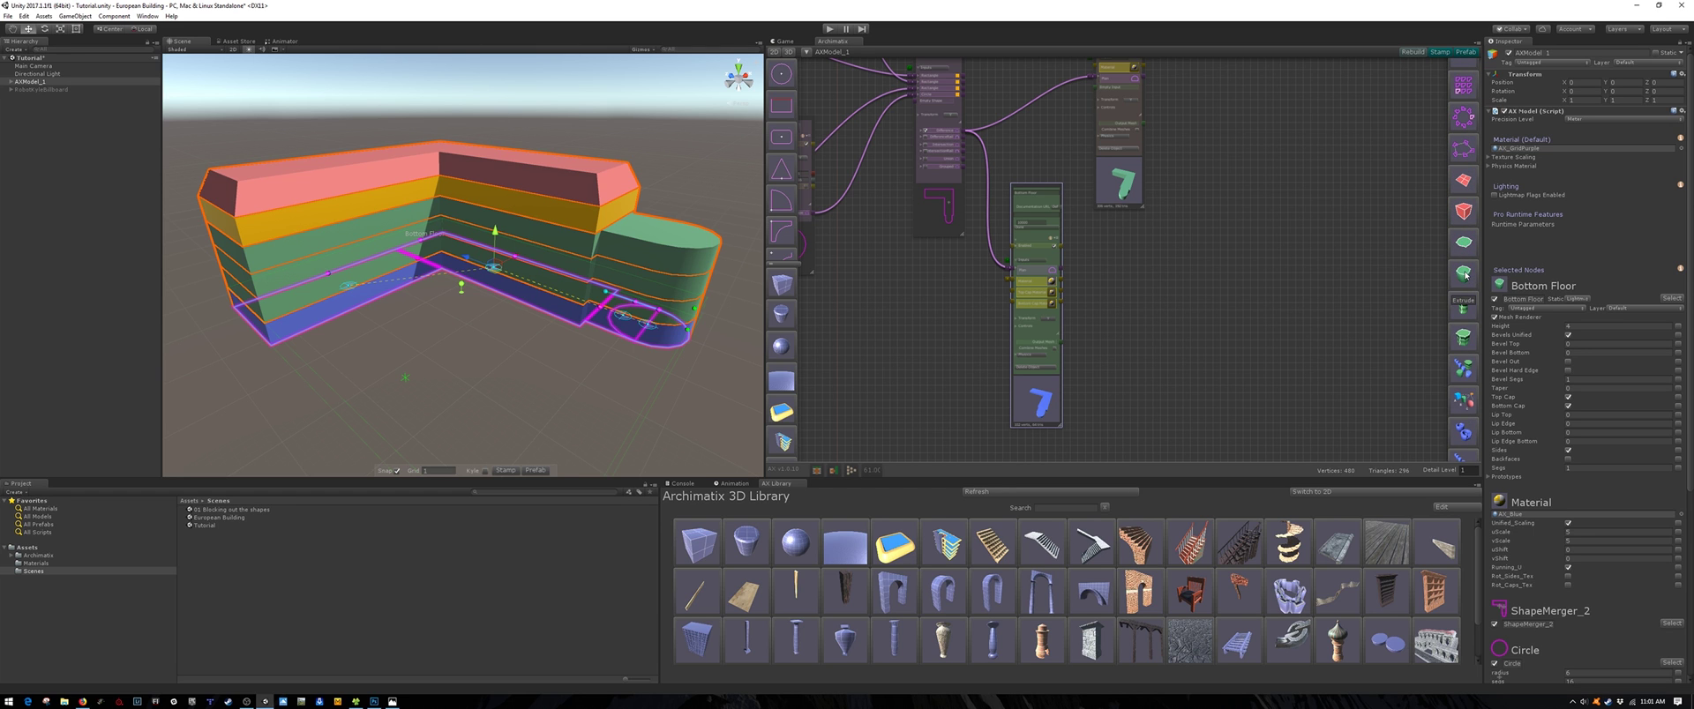
{"action": "left_click", "coordinate": [1465, 365]}
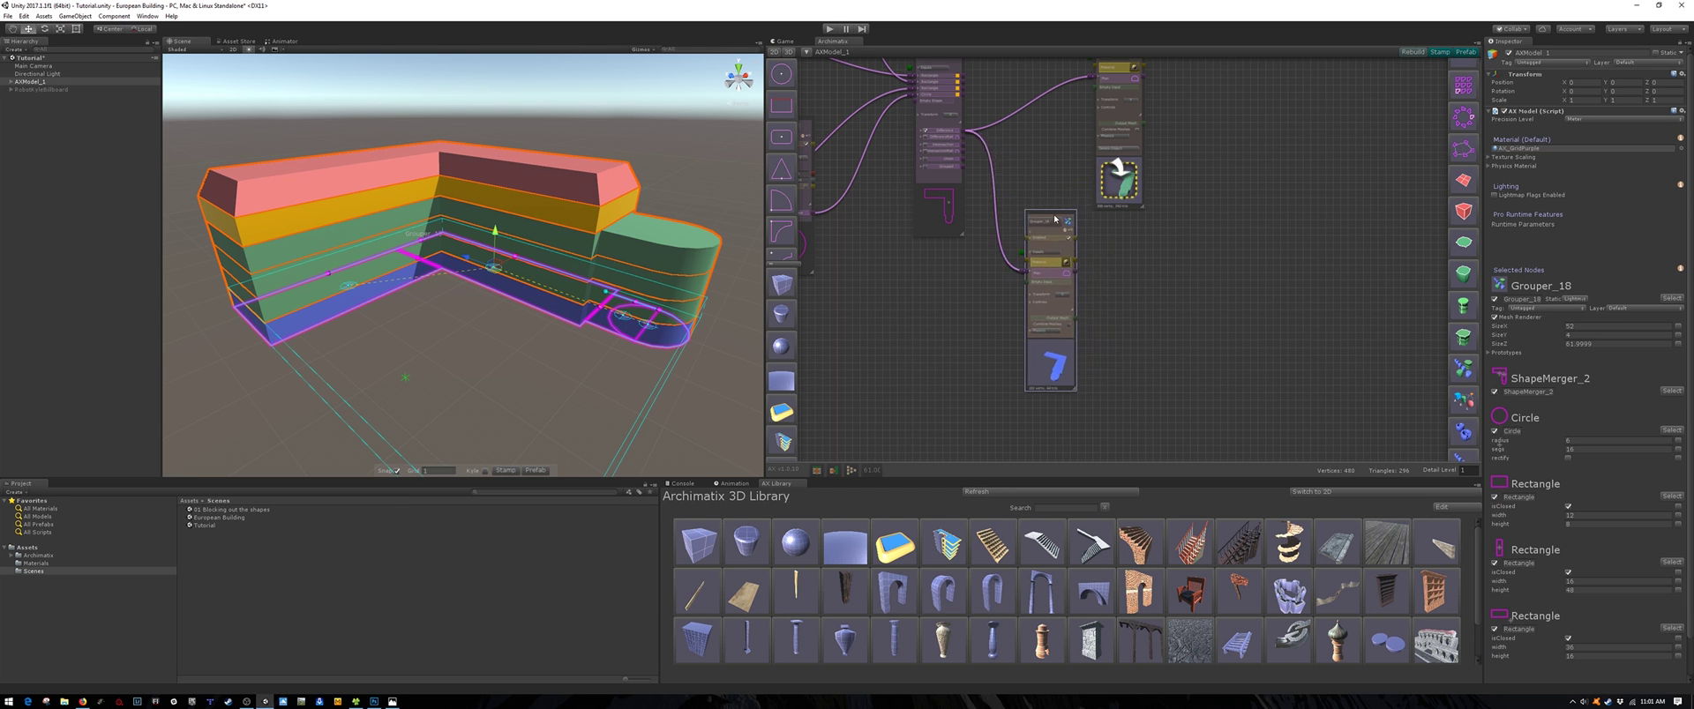
{"action": "scroll", "coordinate": [1053, 220], "scroll_direction": "up", "scroll_amount": 5}
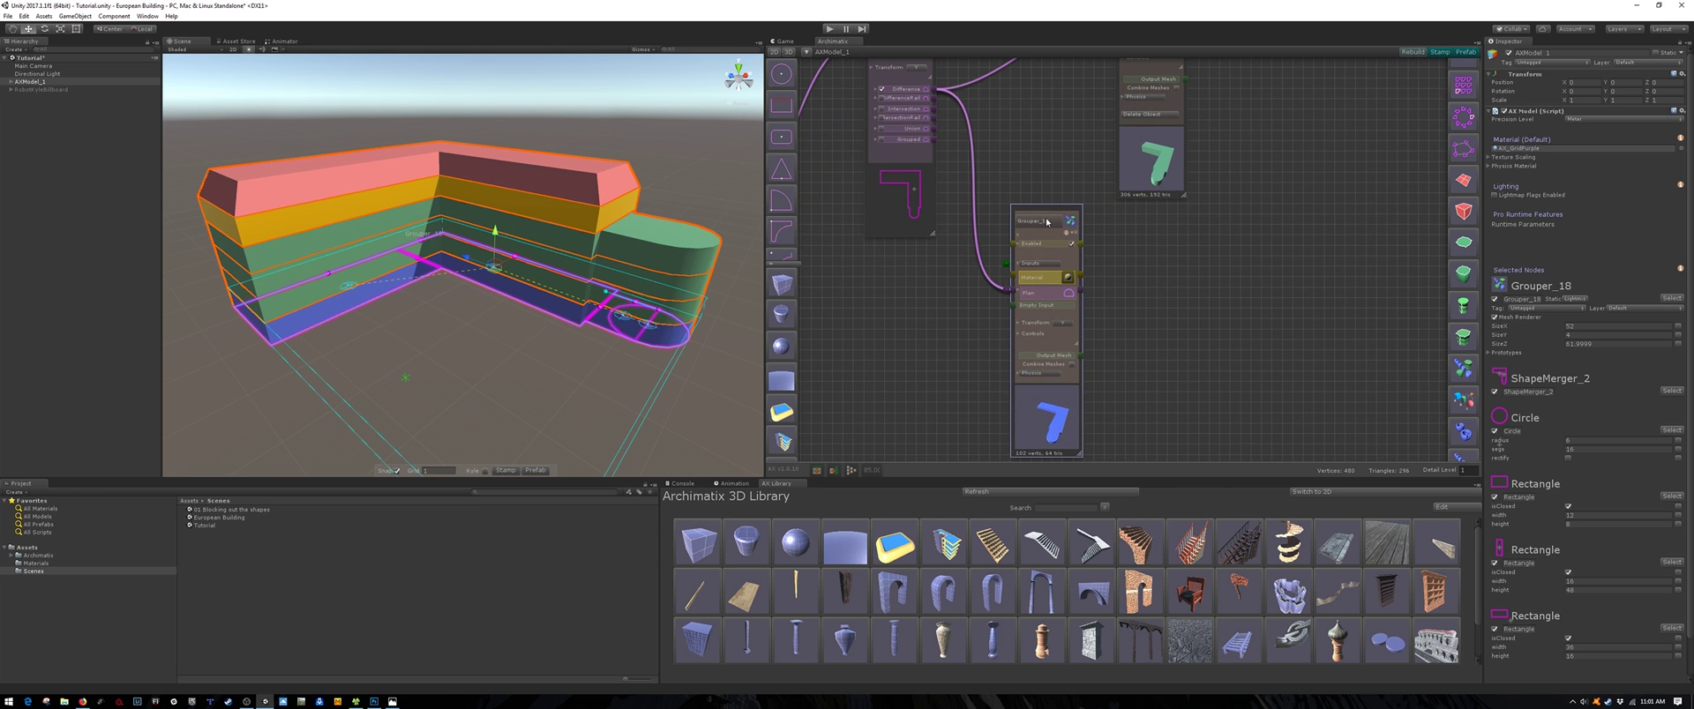
{"action": "double_click", "coordinate": [1047, 221]}
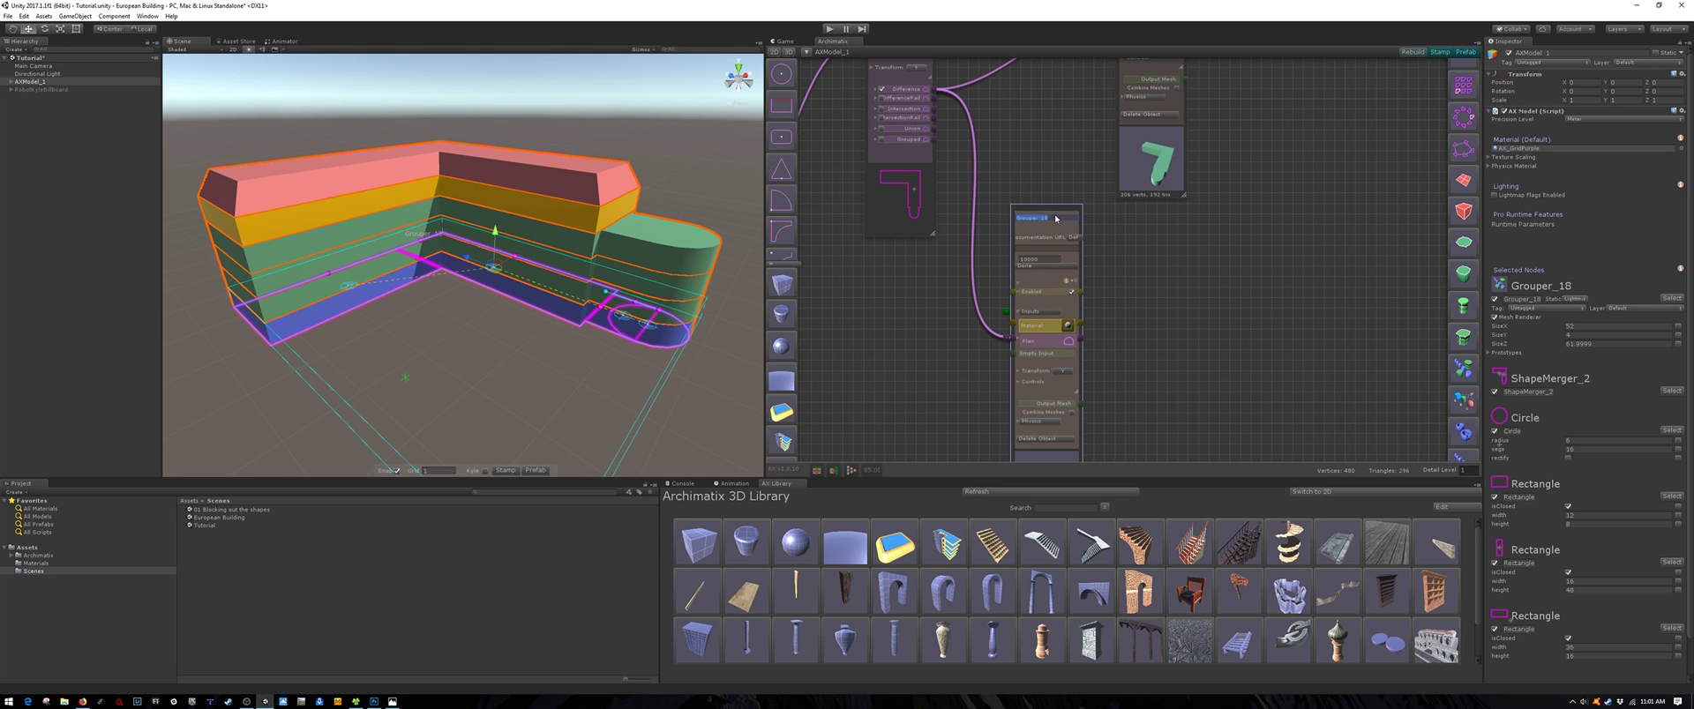
{"action": "type", "text": "BottomSection"}
Step: Move the BottomSection and TopSection group nodes closer to the MidSection node to tidy the graph
{"action": "scroll", "coordinate": [1119, 305], "scroll_direction": "down", "scroll_amount": 3}
{"action": "middle_click_drag", "start_coordinate": [1119, 306], "coordinate": [1029, 363]}
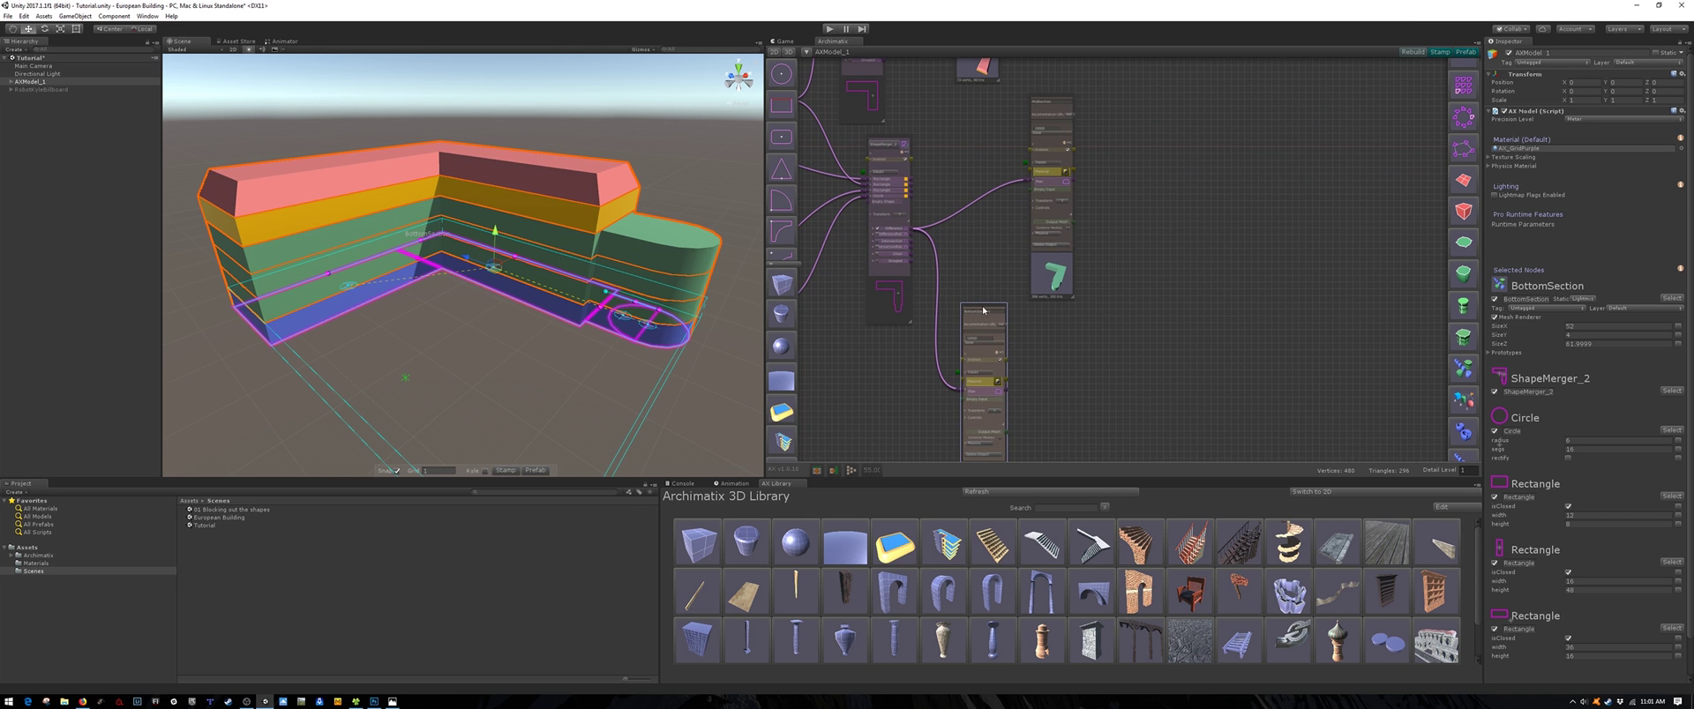
{"action": "left_click_drag", "start_coordinate": [983, 310], "coordinate": [976, 235]}
{"action": "middle_click_drag", "start_coordinate": [1147, 176], "coordinate": [1182, 384]}
{"action": "left_click_drag", "start_coordinate": [1031, 91], "coordinate": [1027, 154]}
{"action": "middle_click_drag", "start_coordinate": [1169, 367], "coordinate": [1135, 176]}
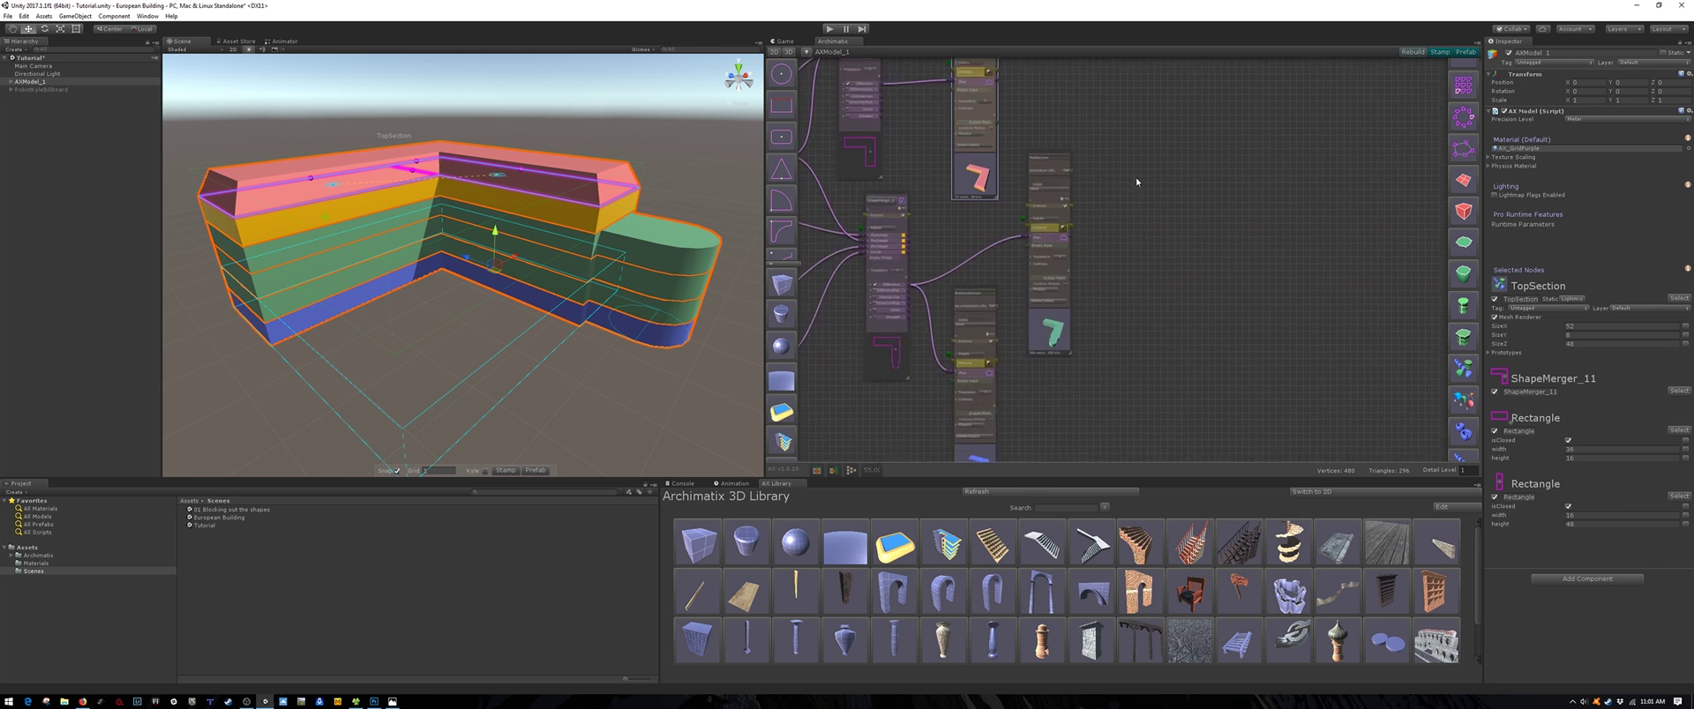
Step: Open the MidSection group to view its contents, close it again, and deselect all nodes
{"action": "left_click", "coordinate": [1104, 309]}
{"action": "double_click", "coordinate": [1074, 302]}
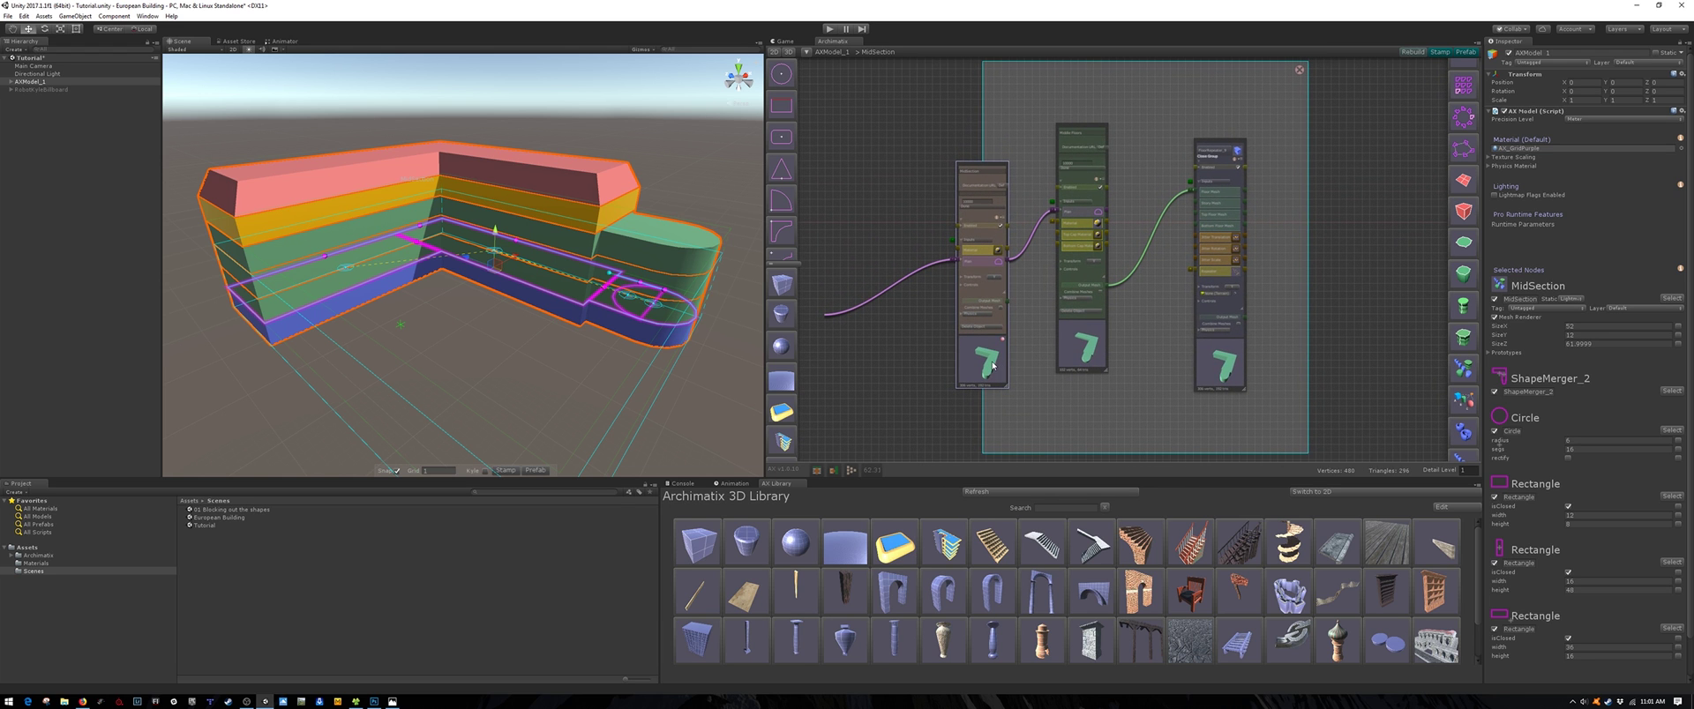
{"action": "key", "text": "Escape"}
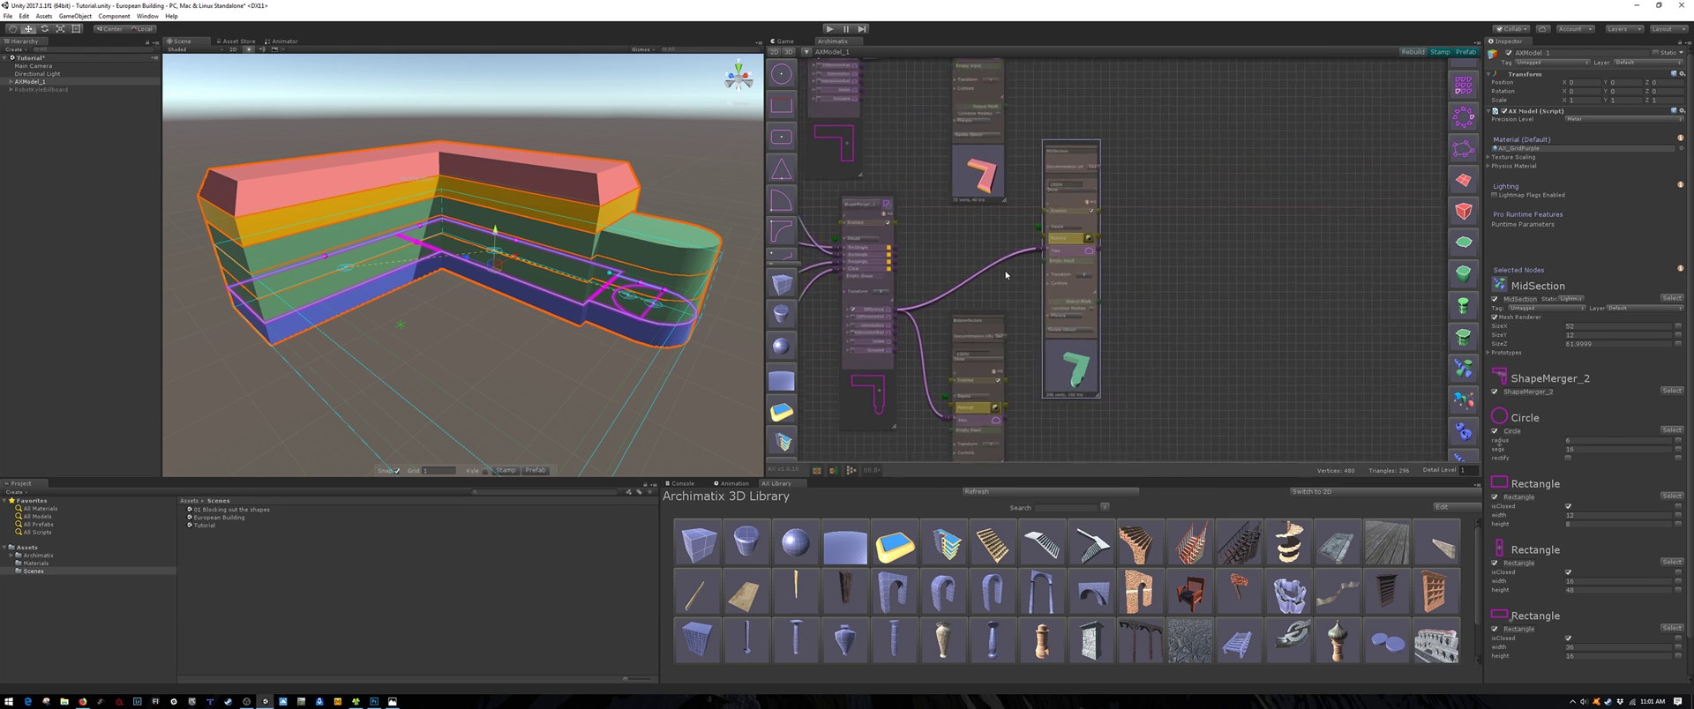
{"action": "middle_click_drag", "start_coordinate": [1041, 284], "coordinate": [1056, 288]}
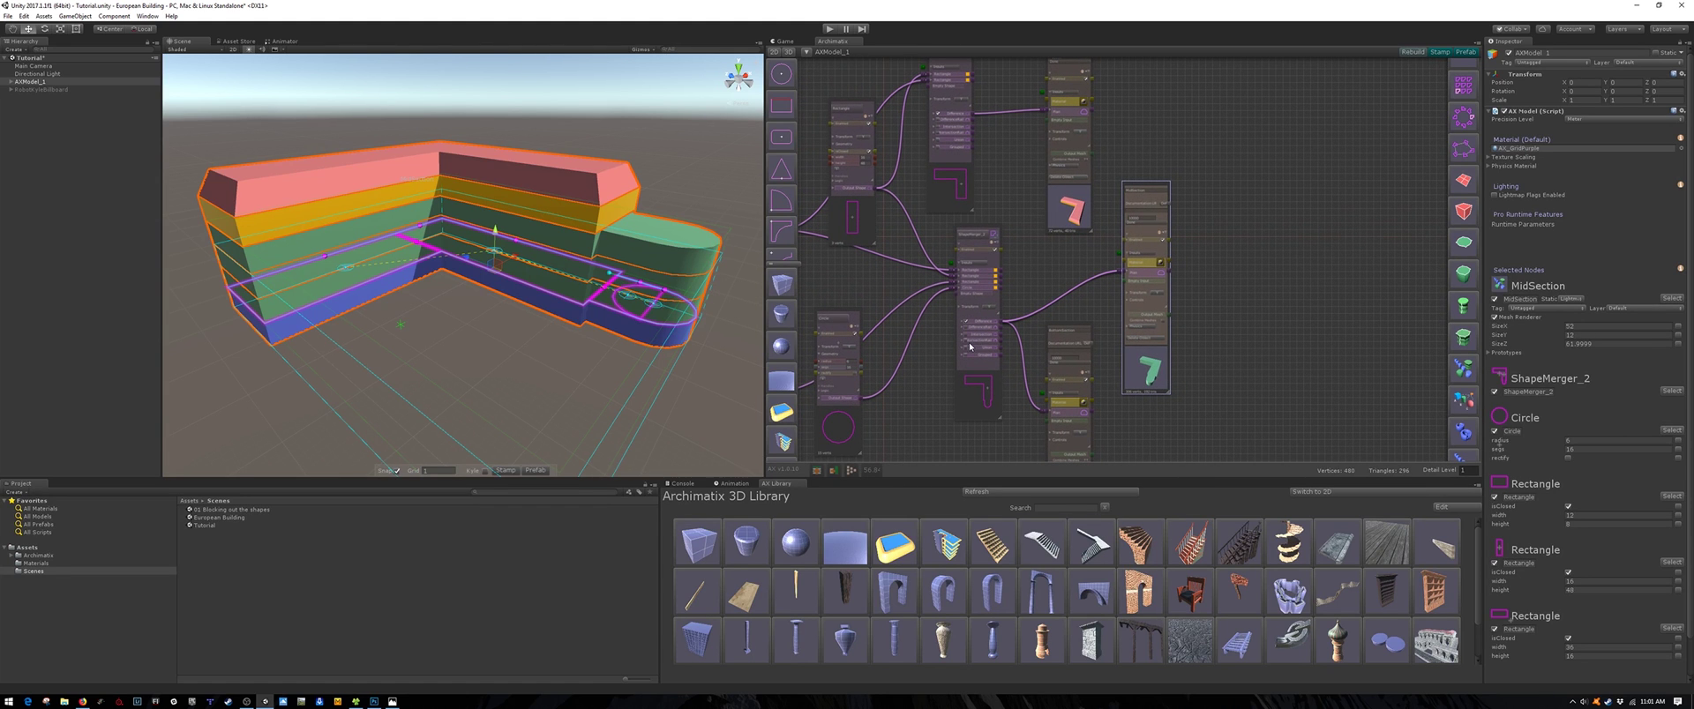
{"action": "left_click", "coordinate": [1223, 328]}
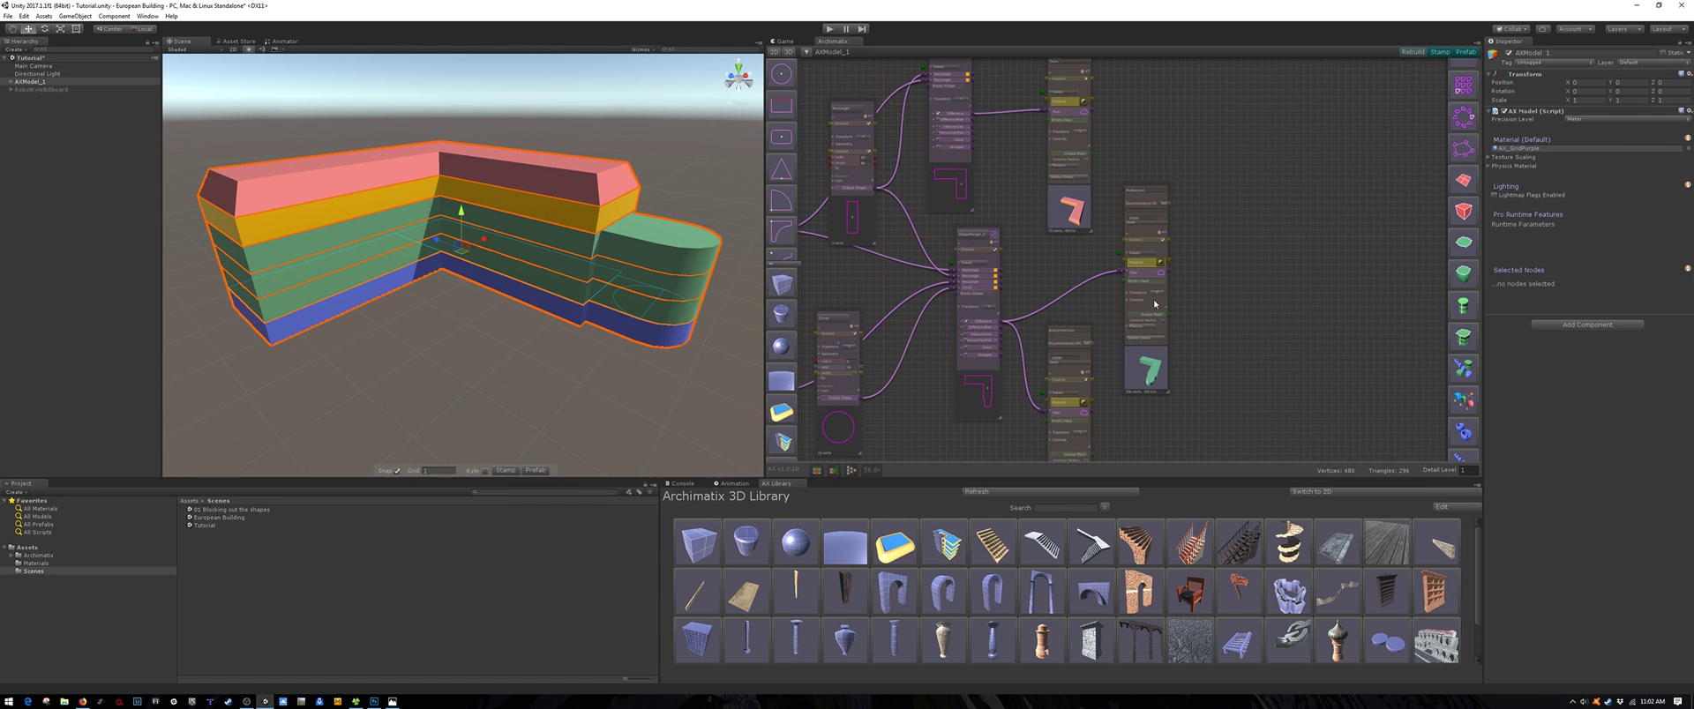
Step: Add a Box node in the empty area beyond the MidSection node and rename it MainEntrance
{"action": "left_click", "coordinate": [790, 287]}
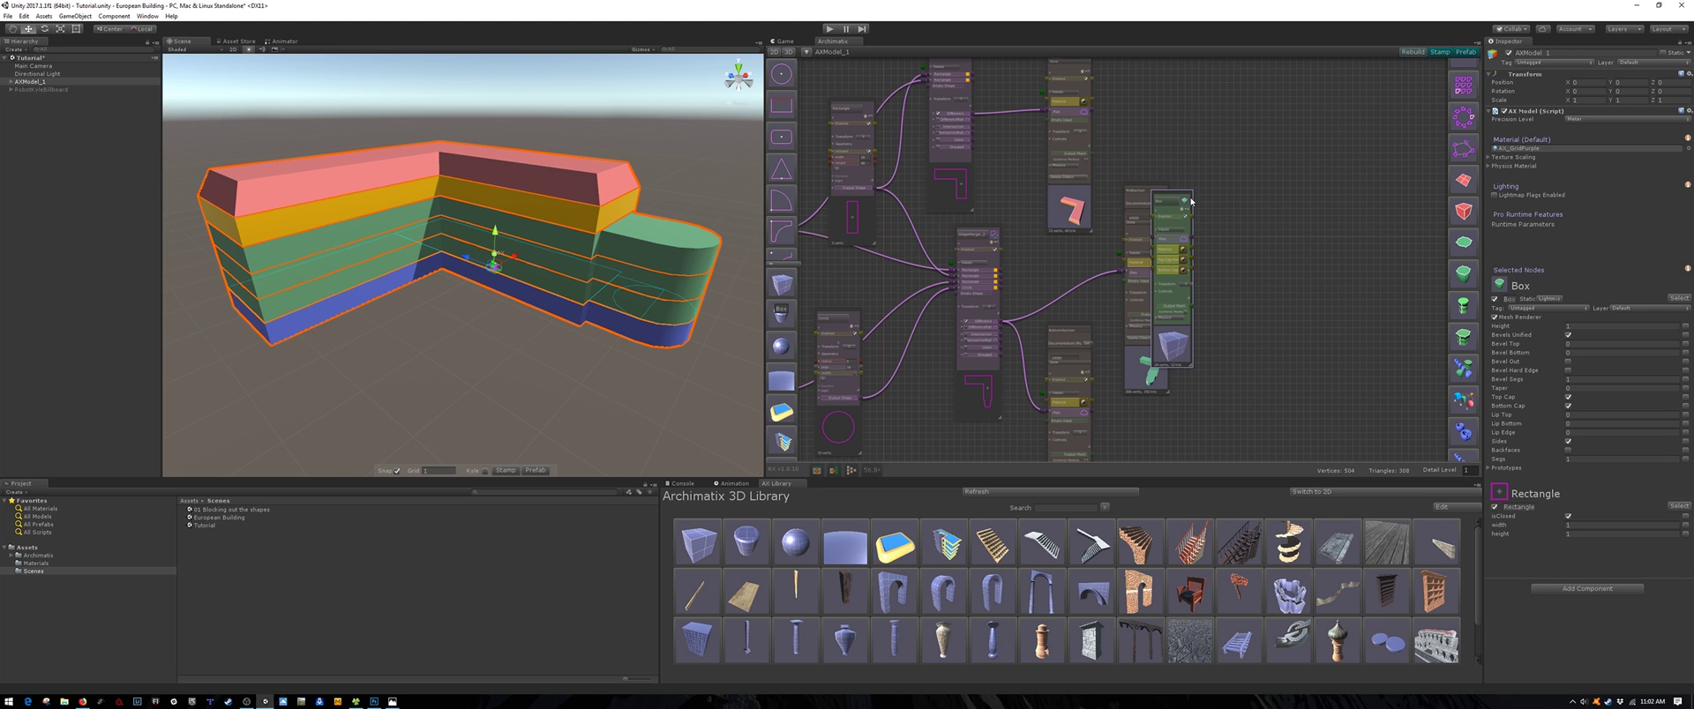
{"action": "left_click_drag", "start_coordinate": [1191, 198], "coordinate": [1308, 162]}
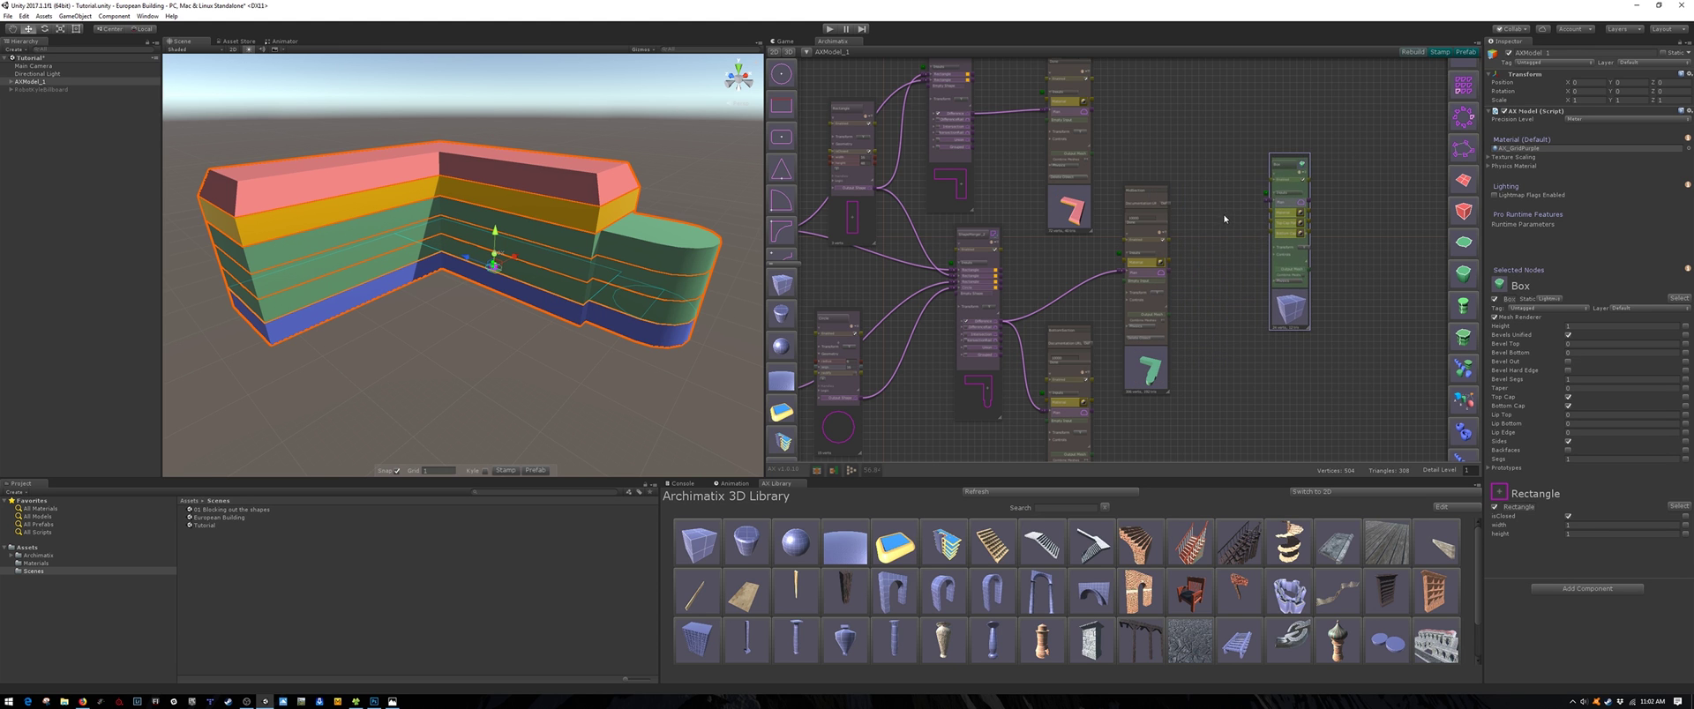
{"action": "middle_click_drag", "start_coordinate": [1223, 214], "coordinate": [966, 266]}
{"action": "scroll", "coordinate": [966, 266], "scroll_direction": "up", "scroll_amount": 3}
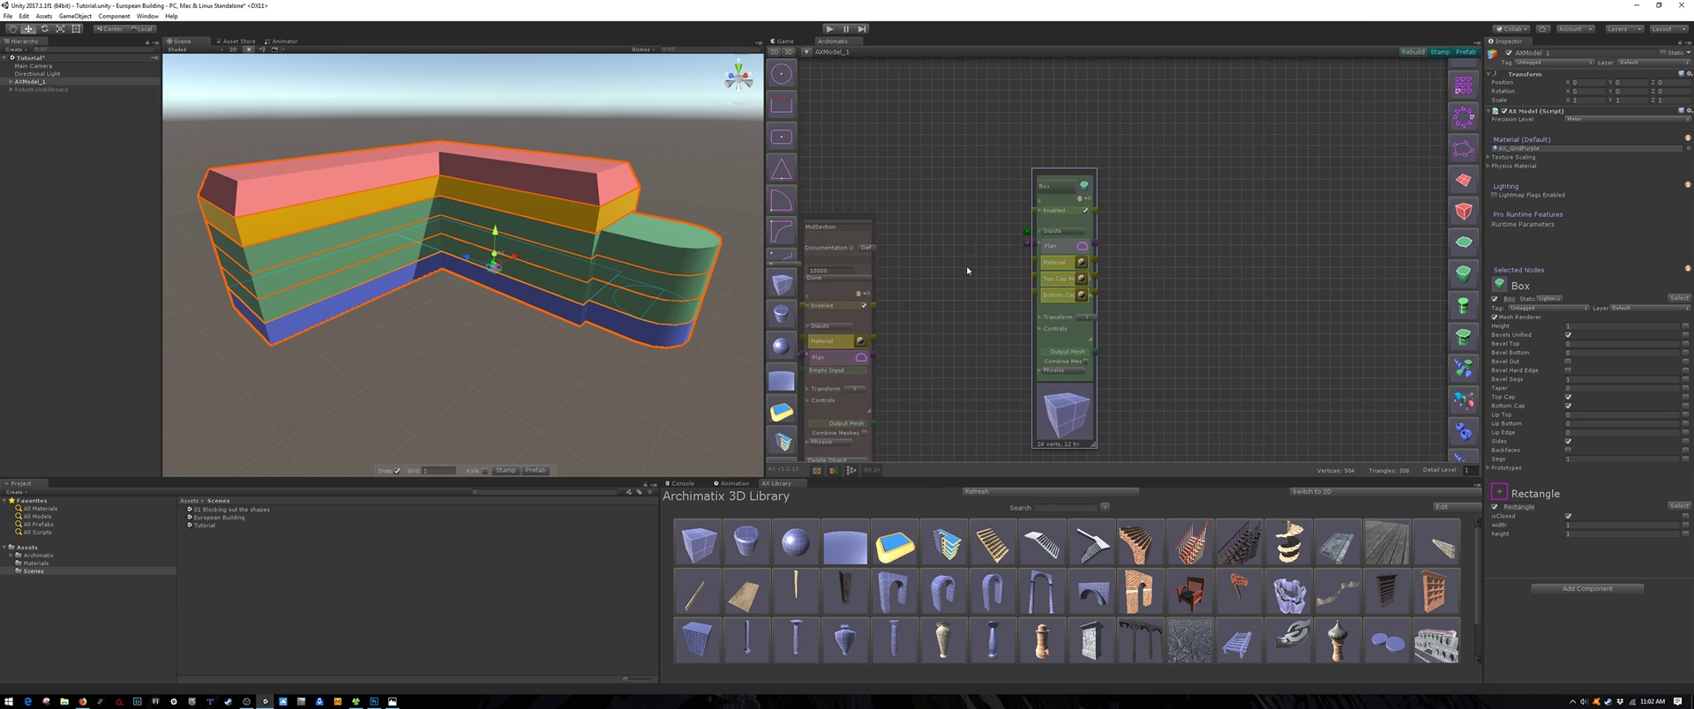
{"action": "left_click", "coordinate": [1045, 187]}
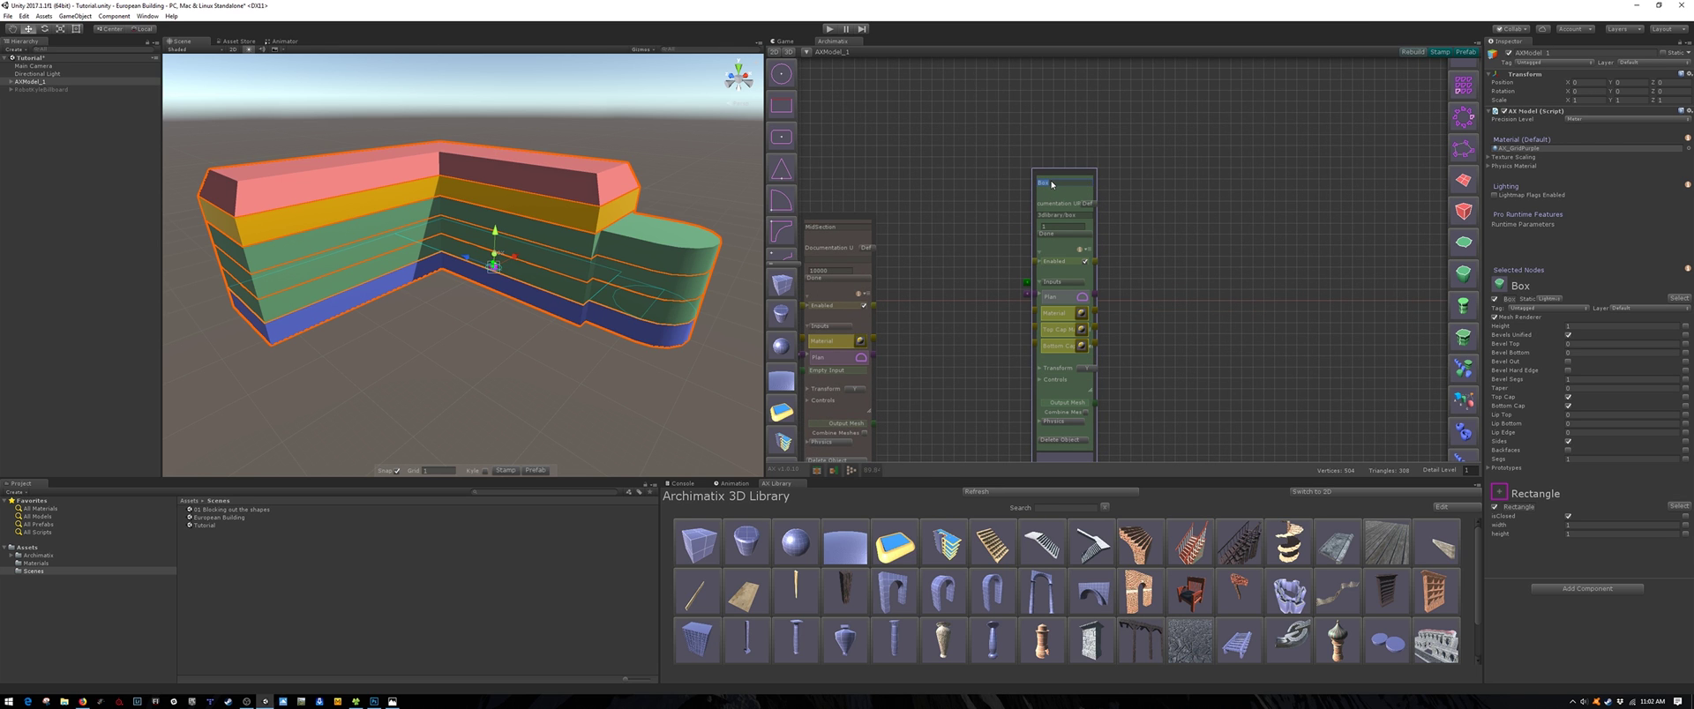
{"action": "type", "text": "MainEntrance"}
Step: Expand the MainEntrance node's controls and set its height to 6
{"action": "left_click_drag", "start_coordinate": [1073, 162], "coordinate": [984, 104]}
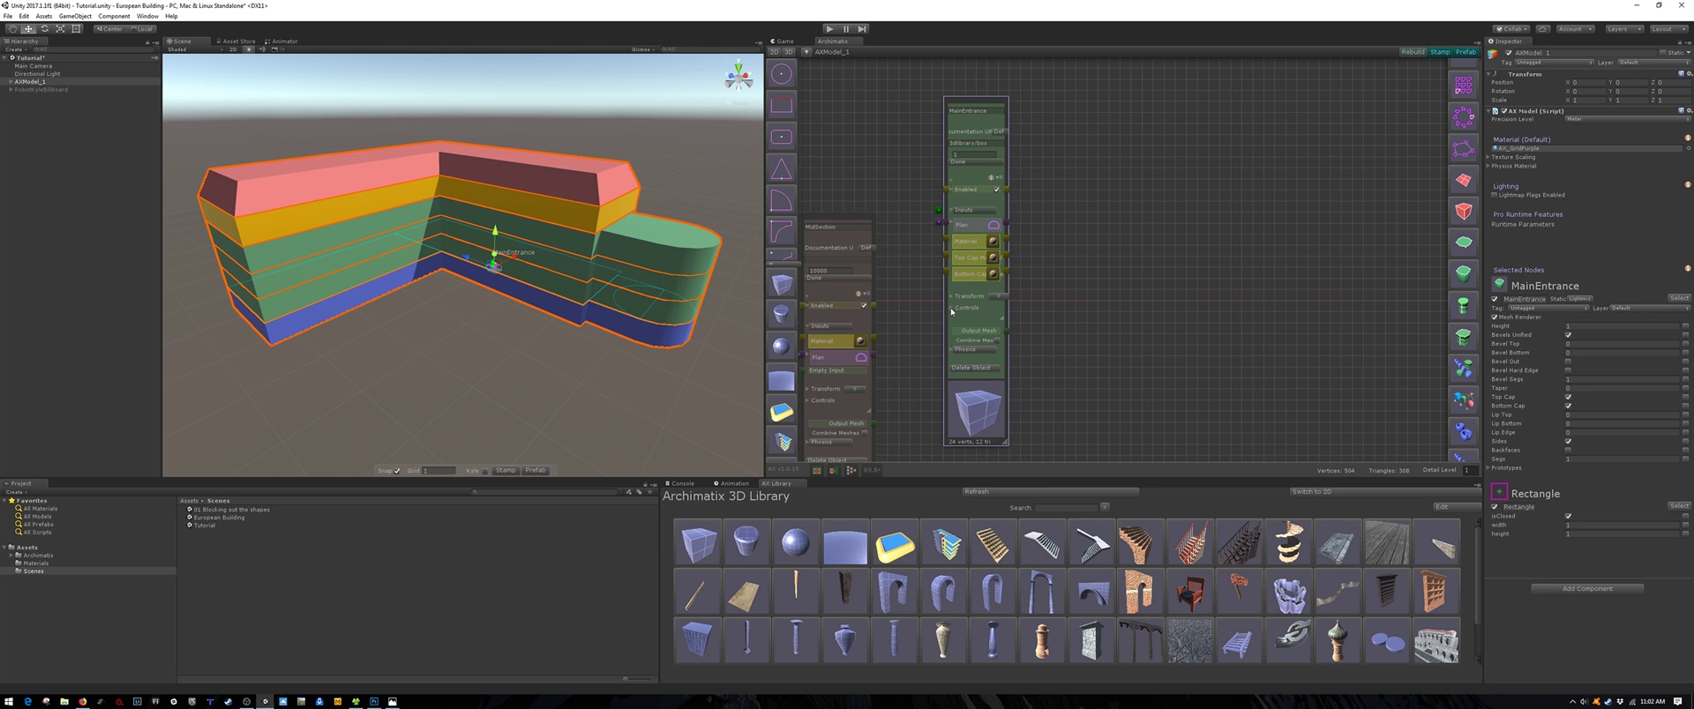
{"action": "left_click", "coordinate": [950, 310]}
{"action": "middle_click_drag", "start_coordinate": [1064, 342], "coordinate": [1092, 313]}
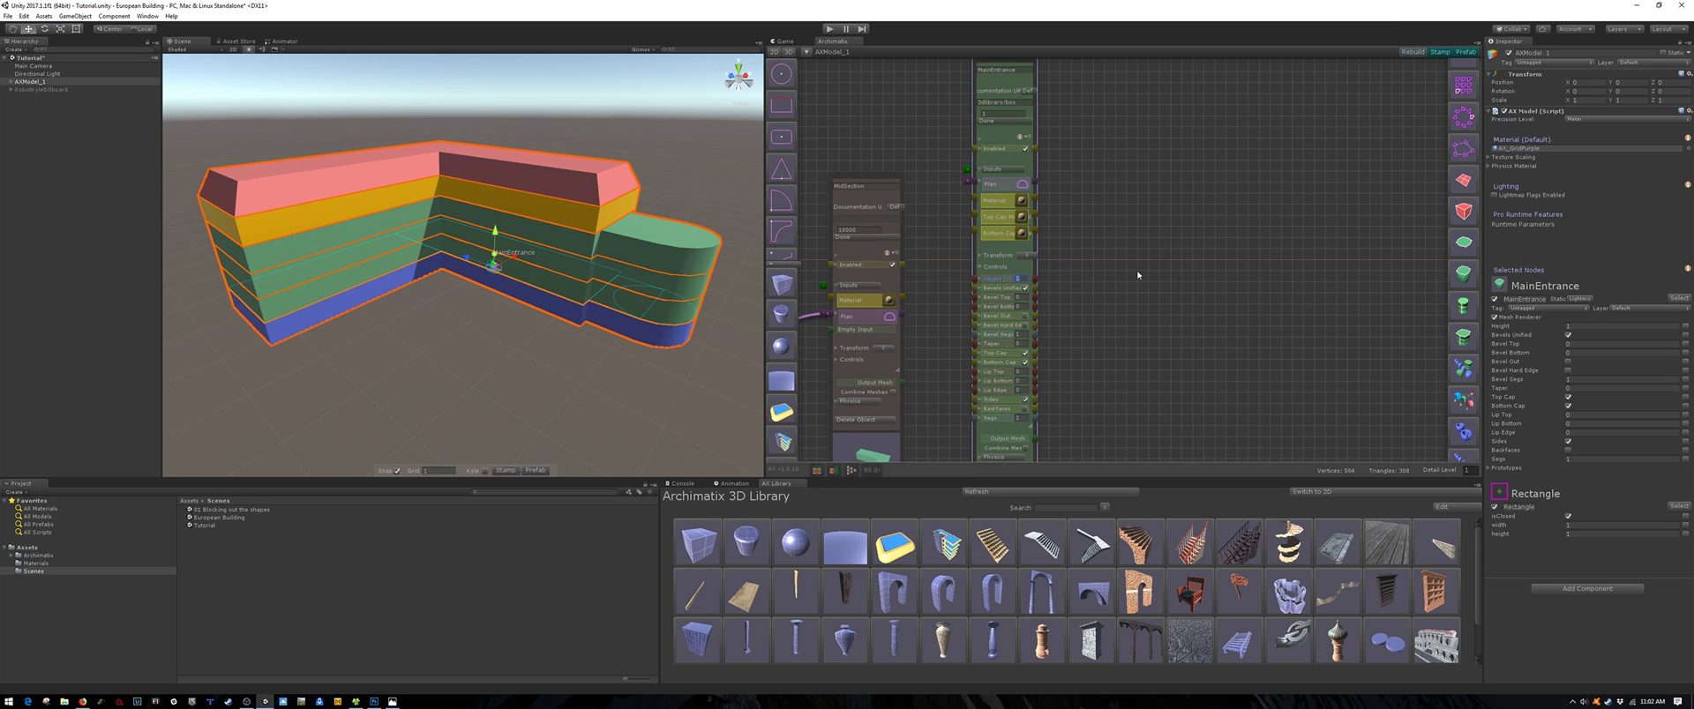
{"action": "type", "text": "6"}
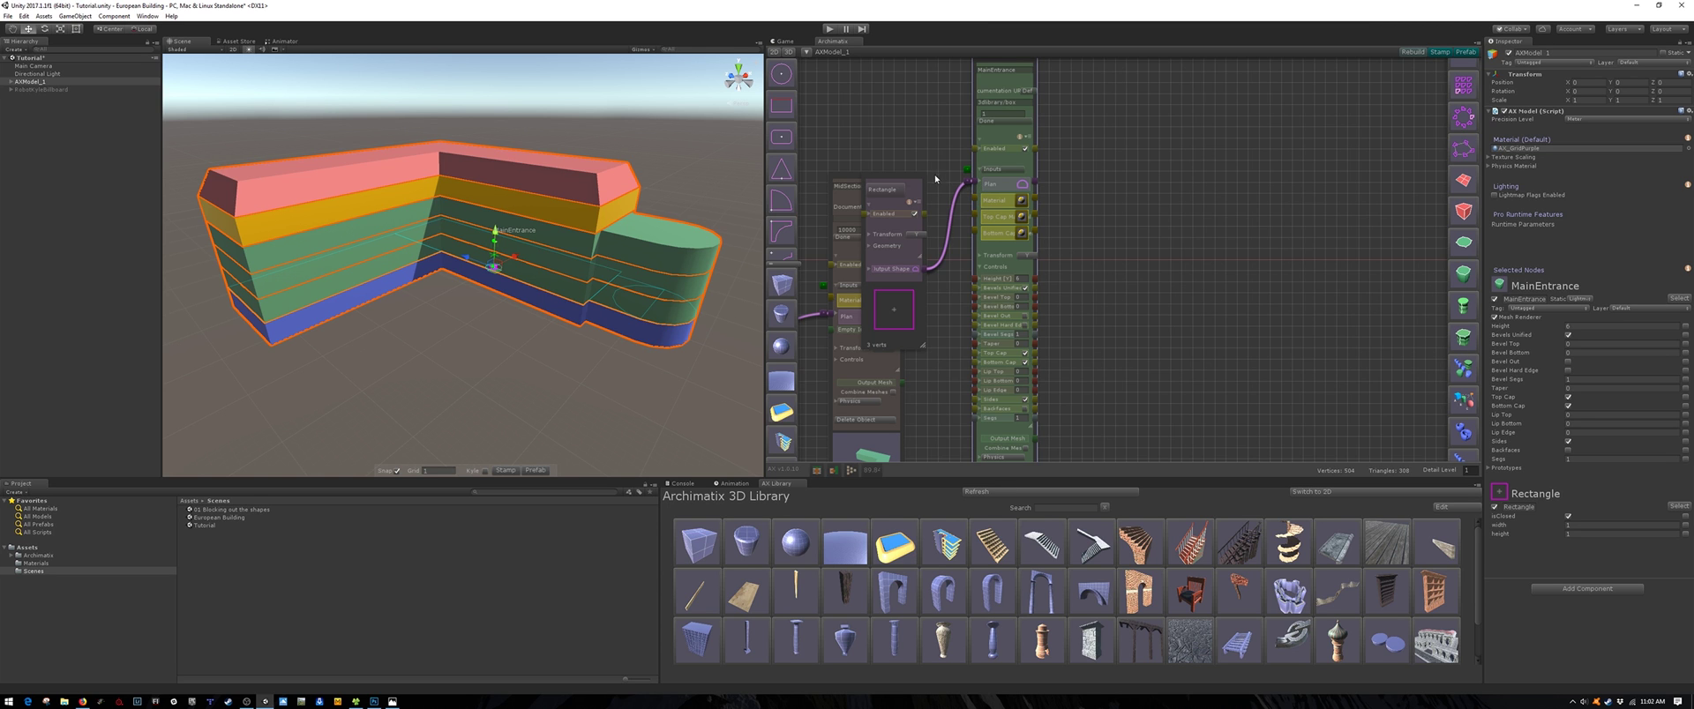
Step: Expand the geometry settings of MainEntrance's plan rectangle and set its width to 20 and height to 18
{"action": "left_click_drag", "start_coordinate": [889, 245], "coordinate": [910, 195]}
{"action": "left_click", "coordinate": [892, 197]}
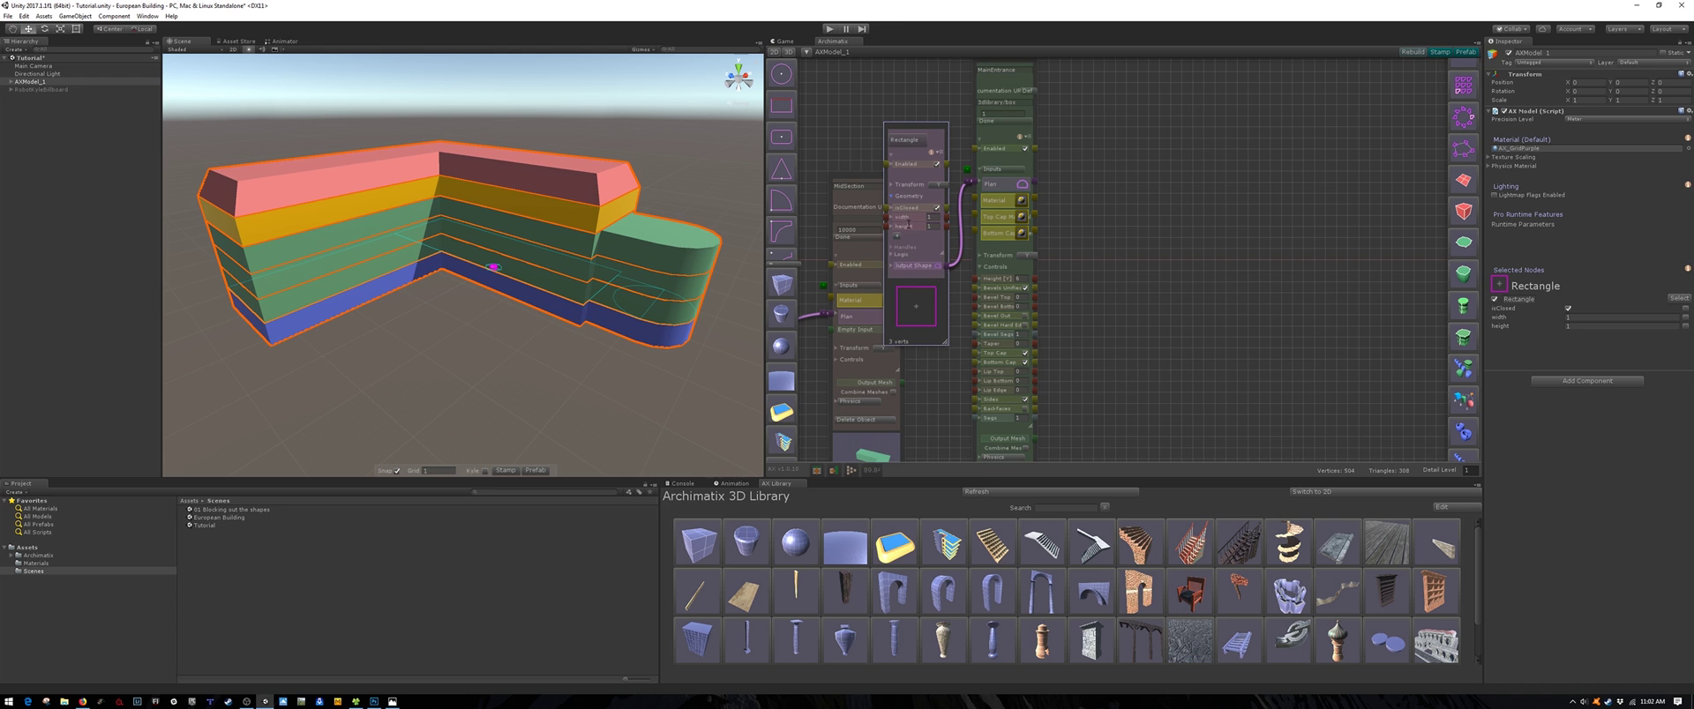
{"action": "scroll", "coordinate": [909, 225], "scroll_direction": "up", "scroll_amount": 2}
{"action": "left_click", "coordinate": [937, 215]}
{"action": "type", "text": "20"}
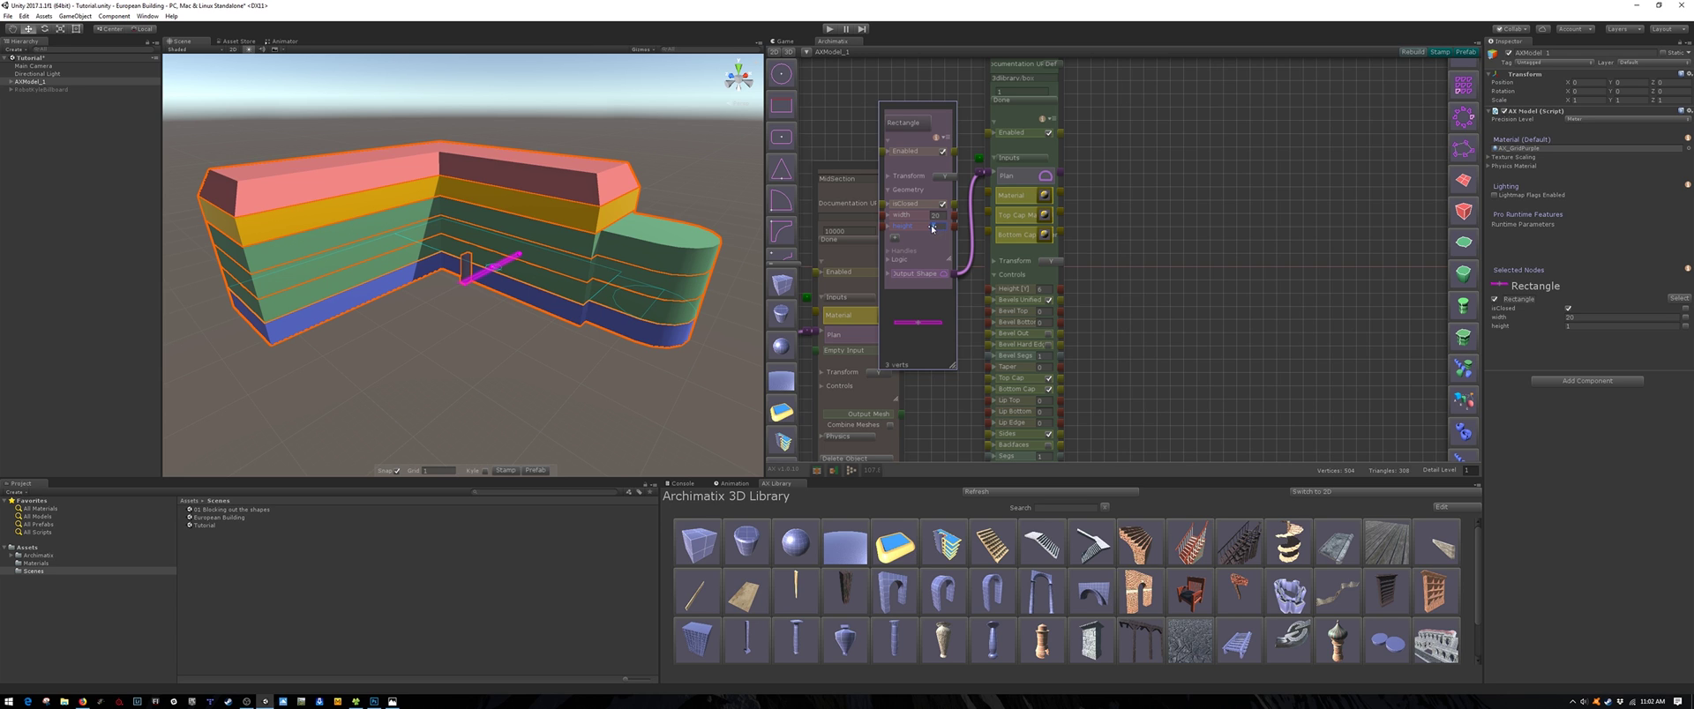
{"action": "type", "text": "18"}
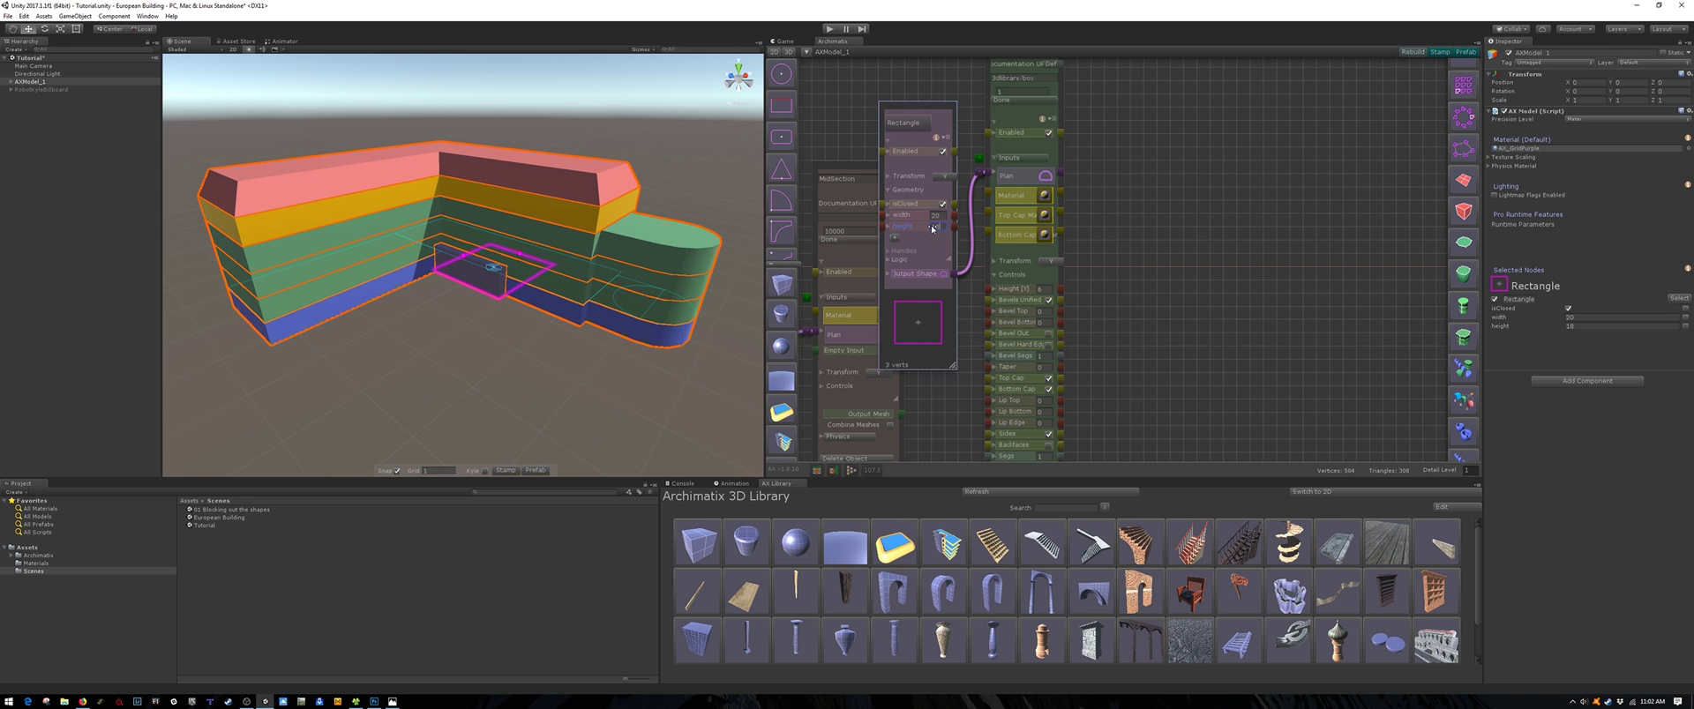
{"action": "key", "text": "Tab"}
Step: Move the entrance box out into the building's inner corner and resize its plan rectangle to width 16 and height 12
{"action": "left_click", "coordinate": [977, 175]}
{"action": "left_click_drag", "start_coordinate": [495, 270], "coordinate": [444, 410]}
{"action": "mouse_move", "coordinate": [981, 175]}
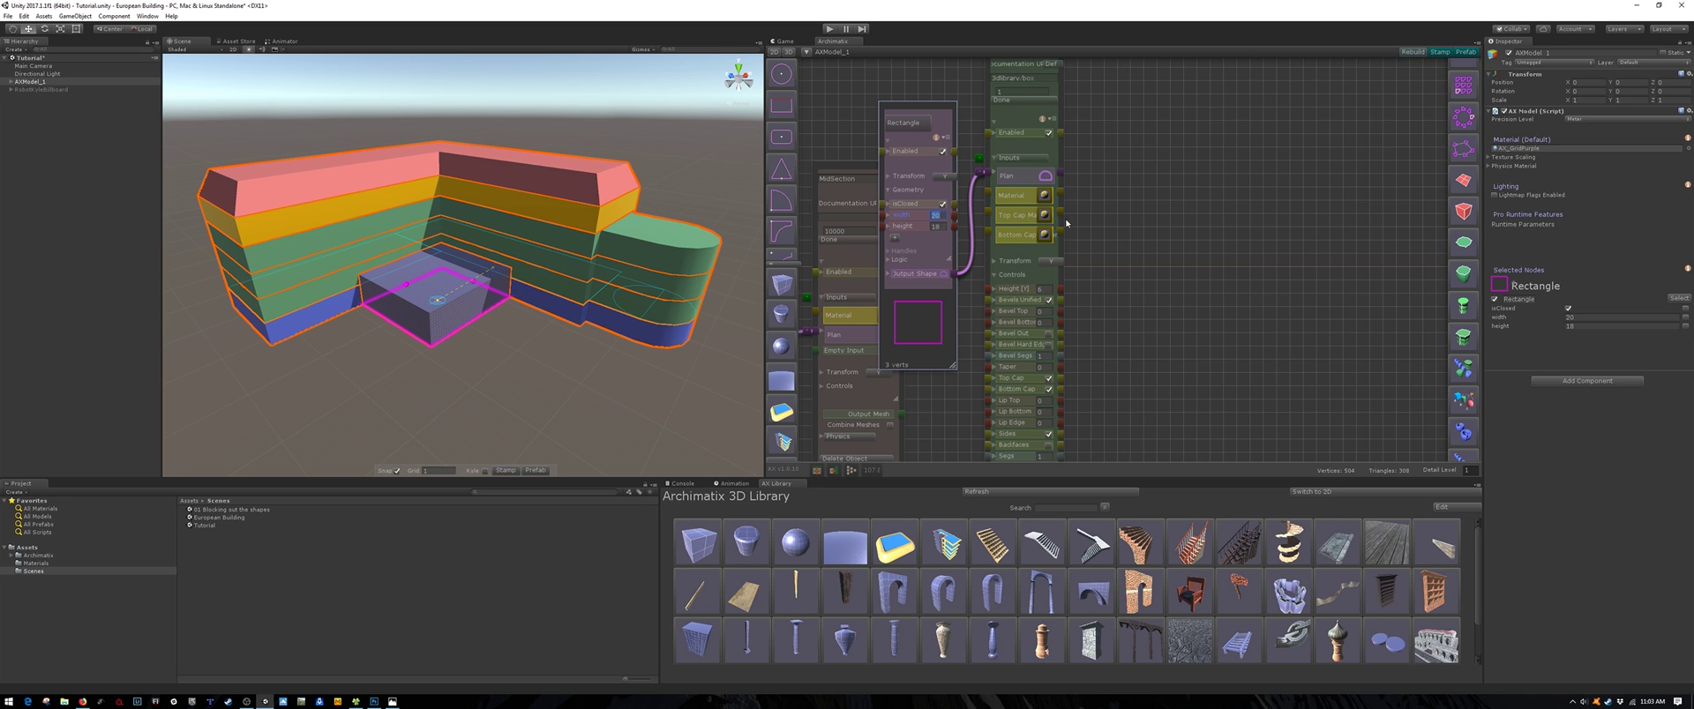
{"action": "type", "text": "16"}
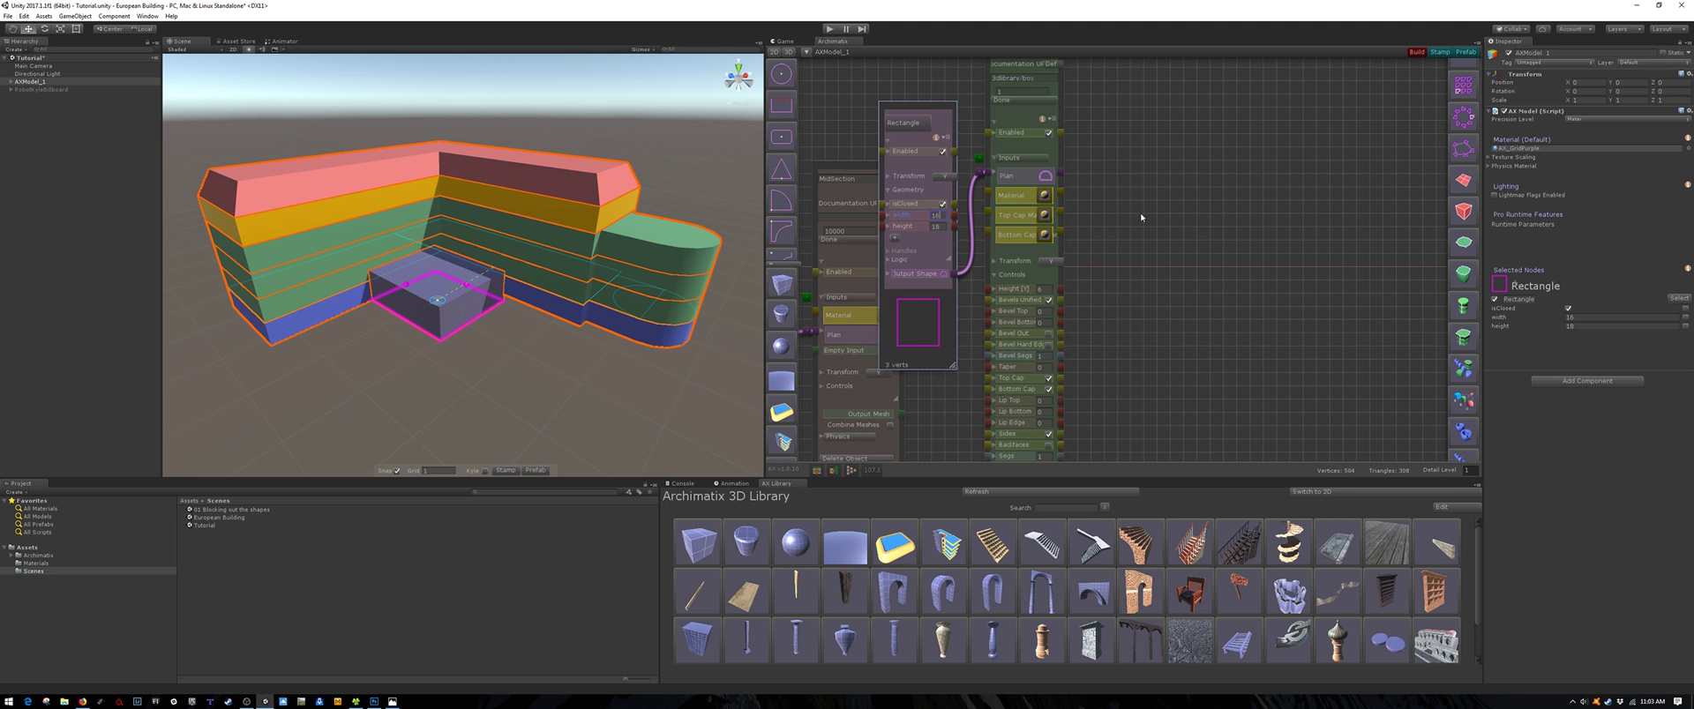
{"action": "left_click", "coordinate": [937, 227]}
{"action": "type", "text": "12"}
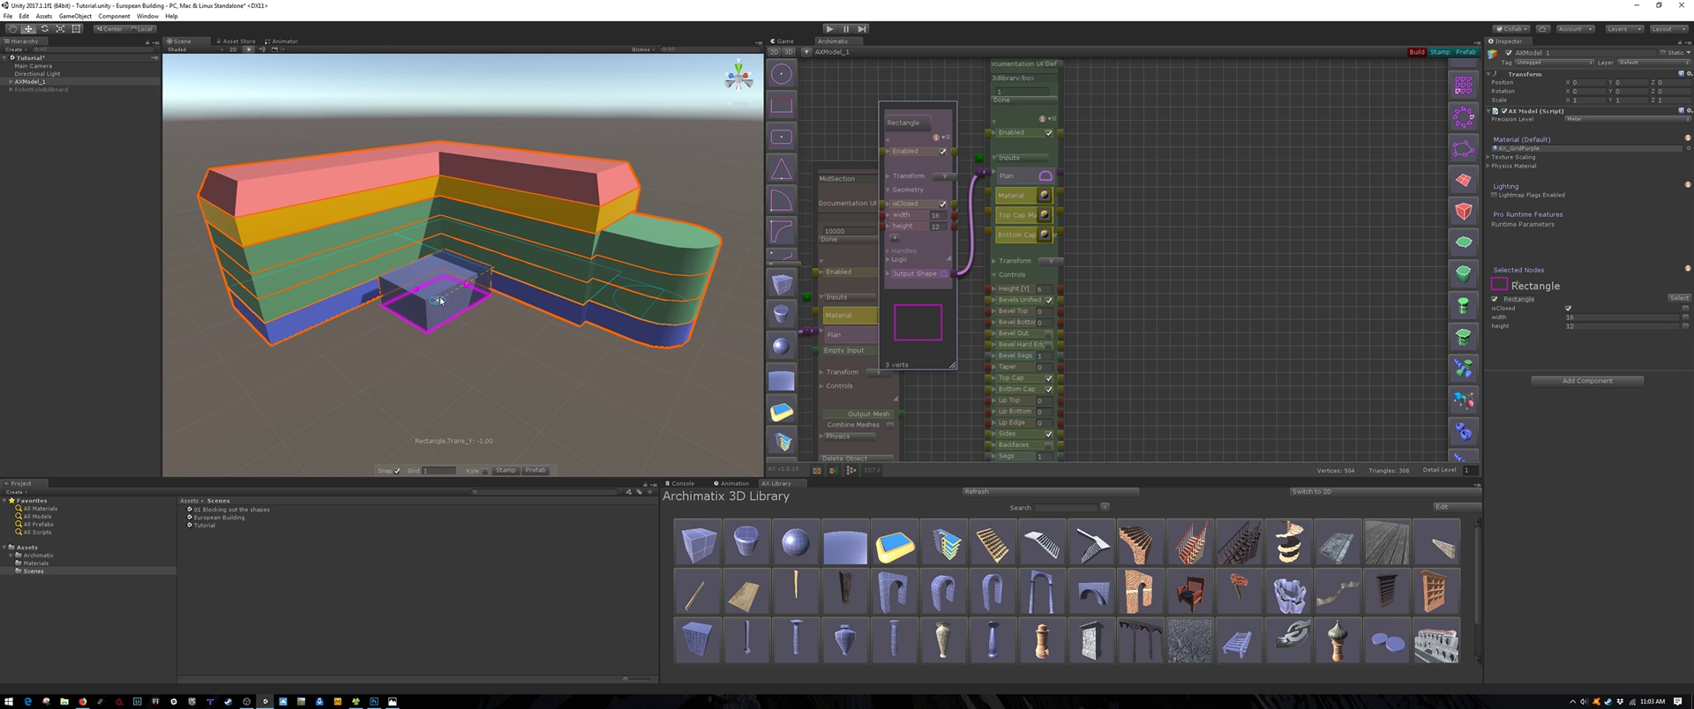
Step: Hide MainEntrance's plan rectangle node and assign the AX_Gold material to the entrance box
{"action": "left_click_drag", "start_coordinate": [439, 302], "coordinate": [642, 345], "text": "alt"}
{"action": "scroll", "coordinate": [411, 294], "scroll_direction": "up", "scroll_amount": 5}
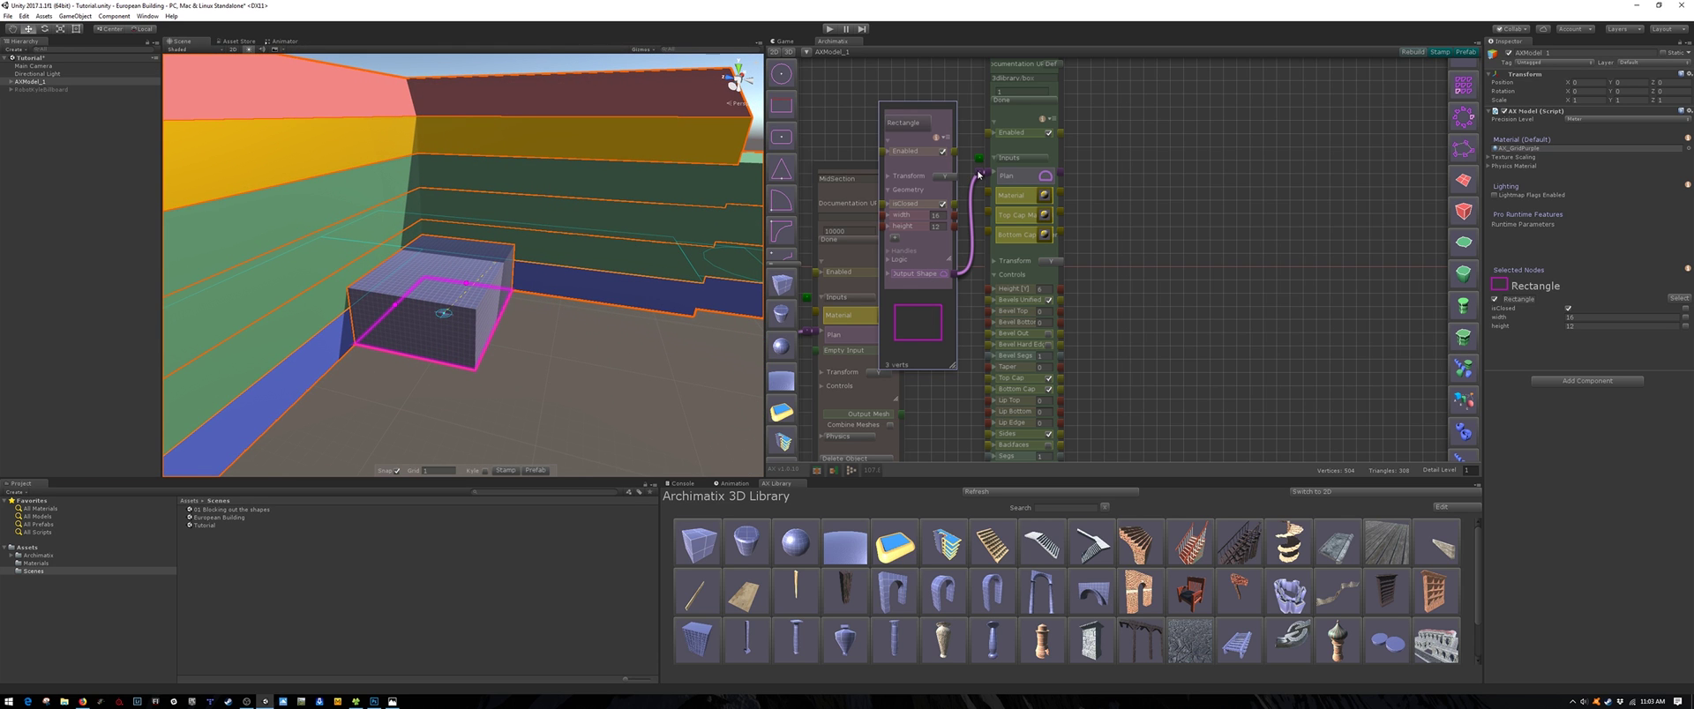
{"action": "left_click", "coordinate": [980, 174]}
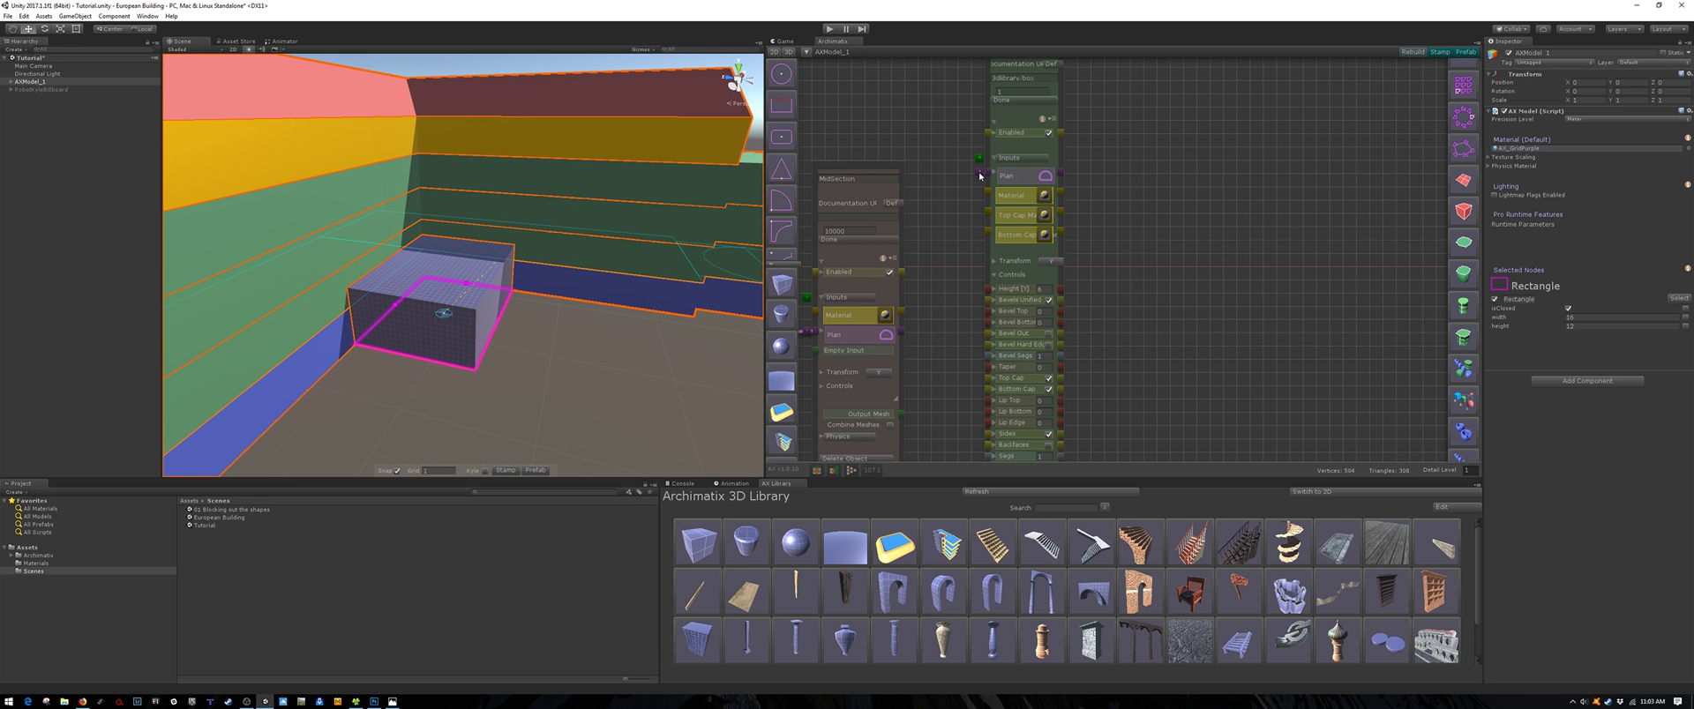
{"action": "left_click", "coordinate": [1044, 195]}
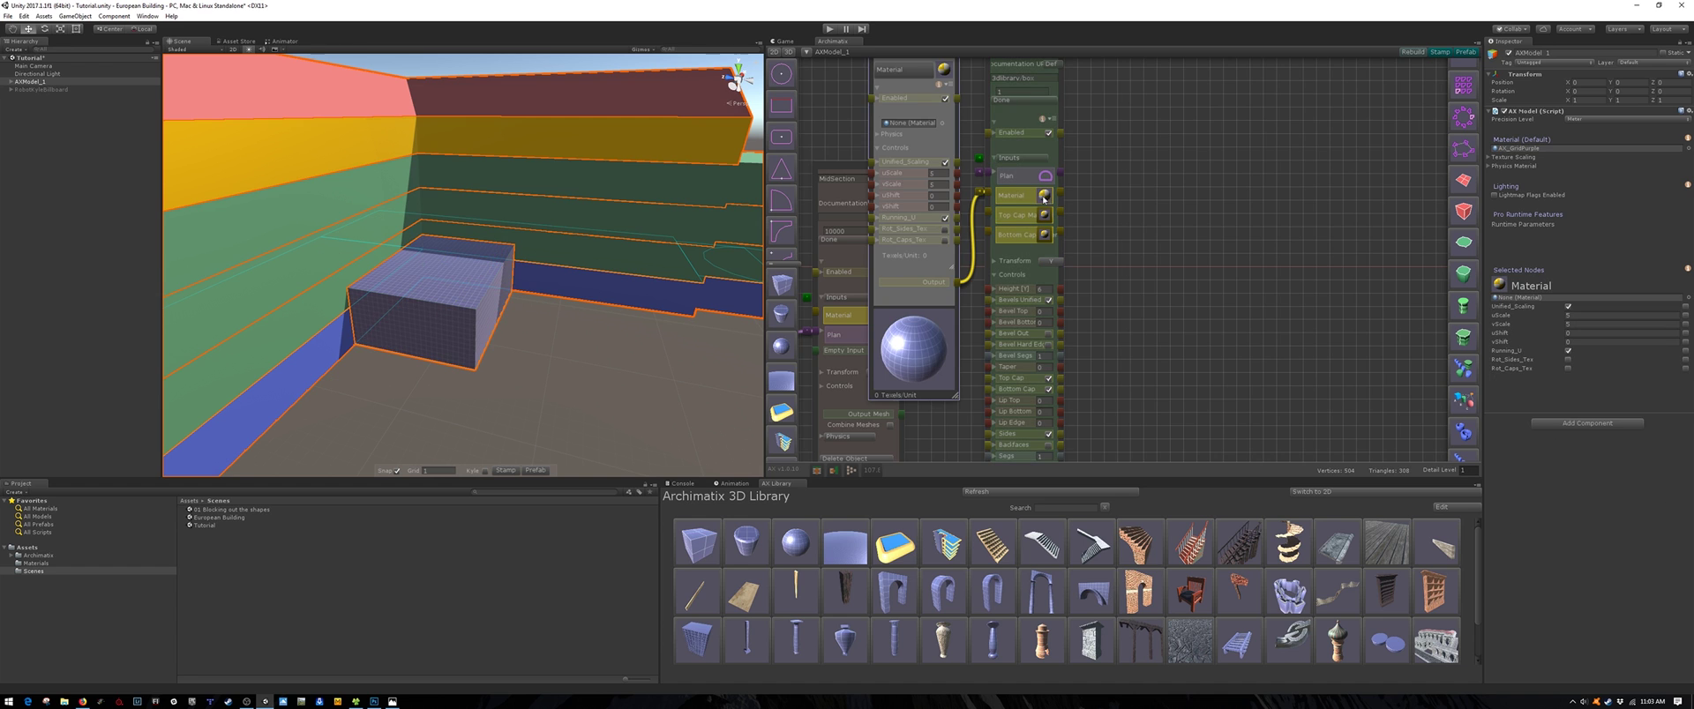
{"action": "left_click", "coordinate": [943, 125]}
{"action": "left_click", "coordinate": [812, 320]}
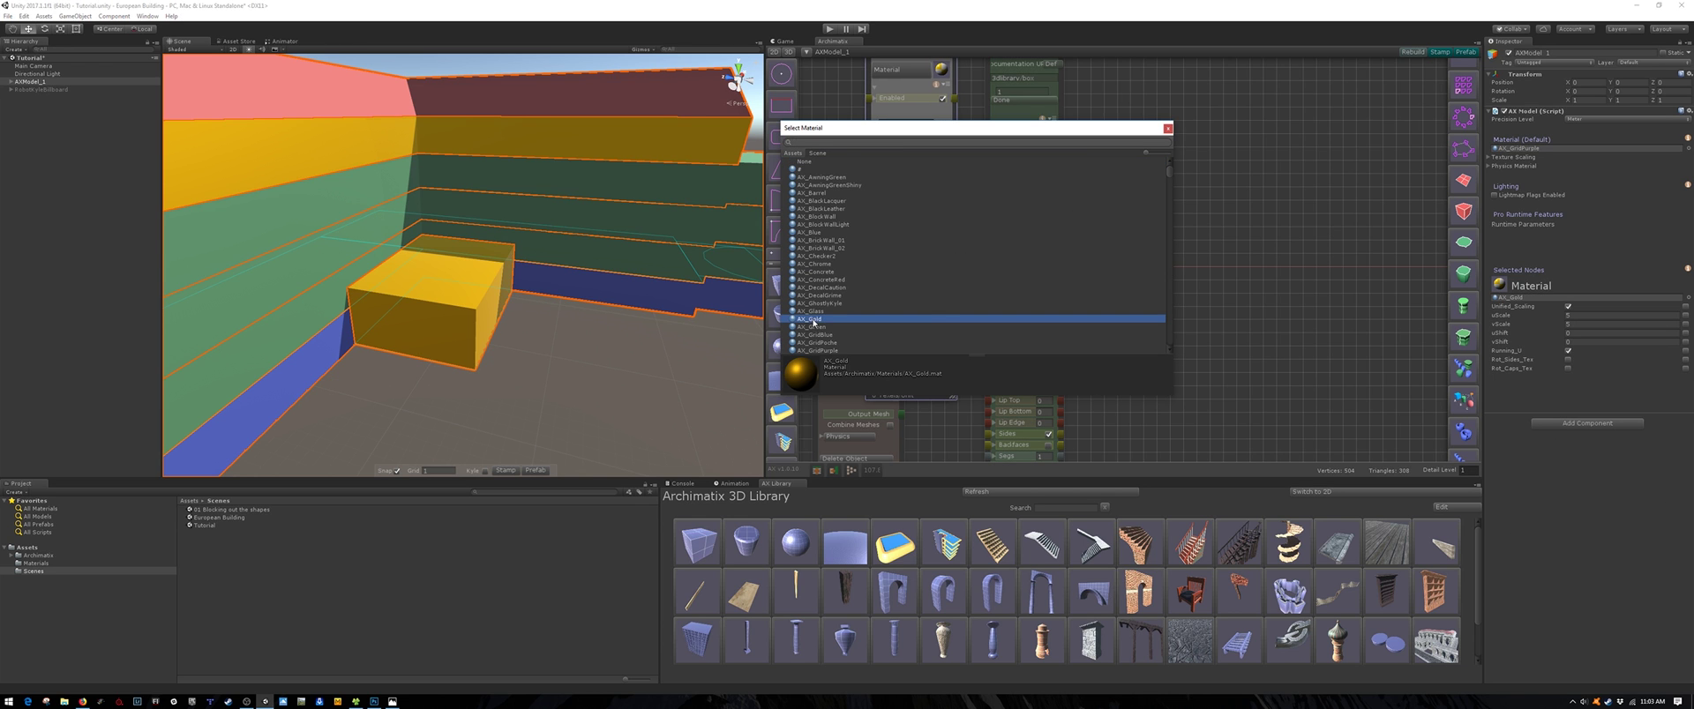
{"action": "left_click", "coordinate": [1168, 130]}
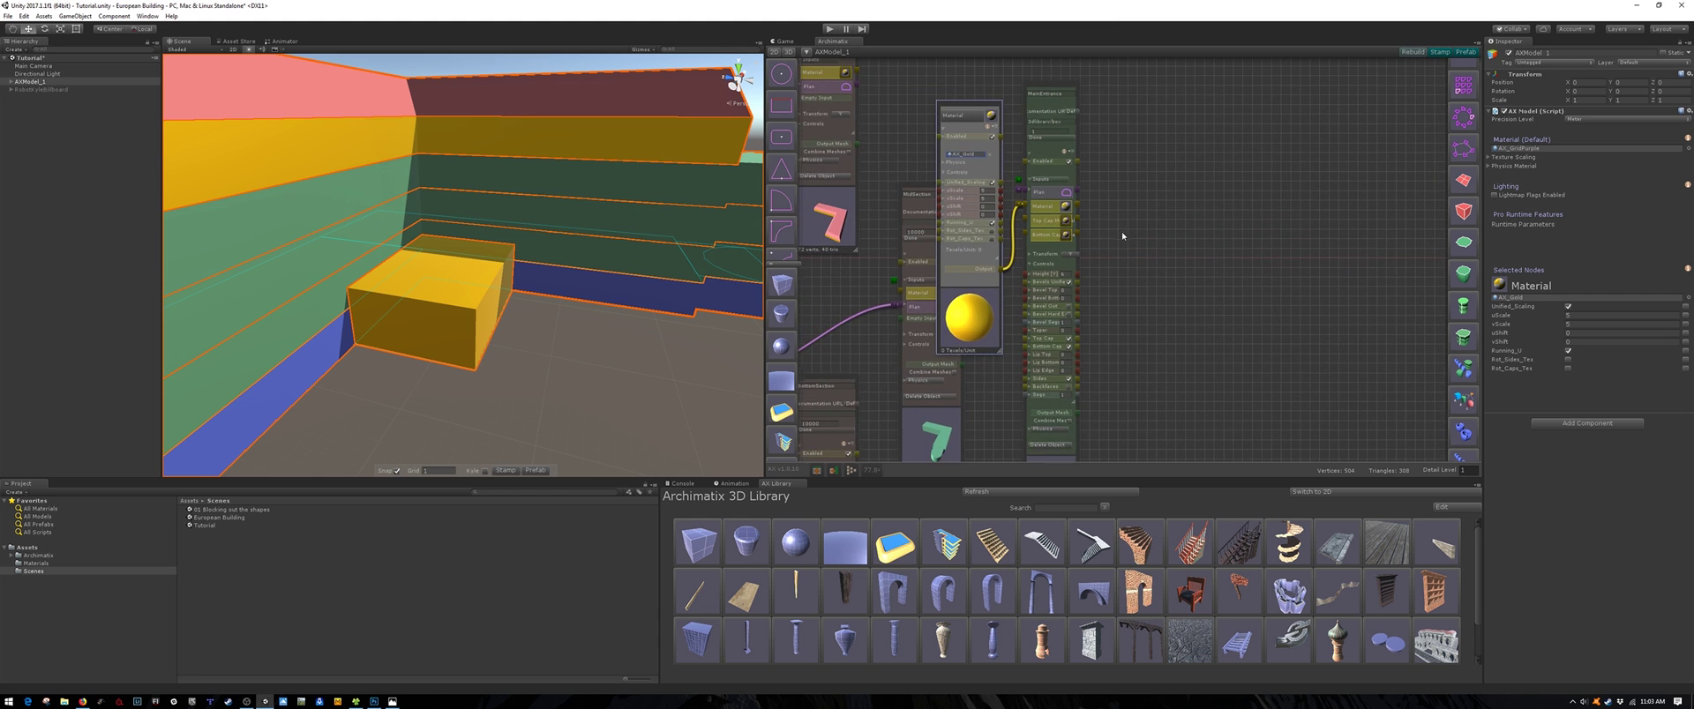
Step: Hide the AX_Gold material node and collapse the controls of the MainEntrance node to tidy the node graph
{"action": "left_click", "coordinate": [1019, 206]}
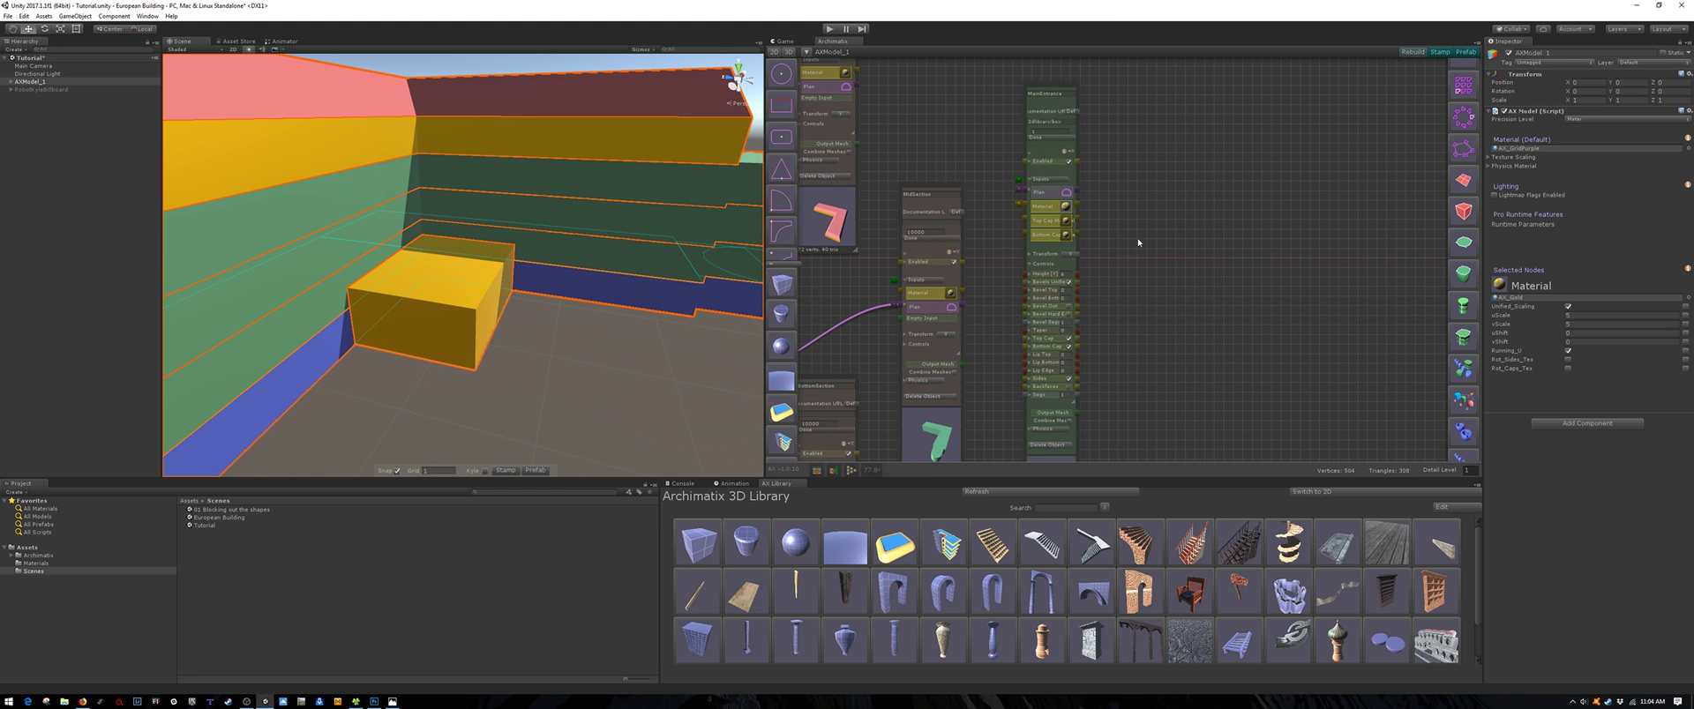
{"action": "scroll", "coordinate": [1136, 237], "scroll_direction": "down", "scroll_amount": 5}
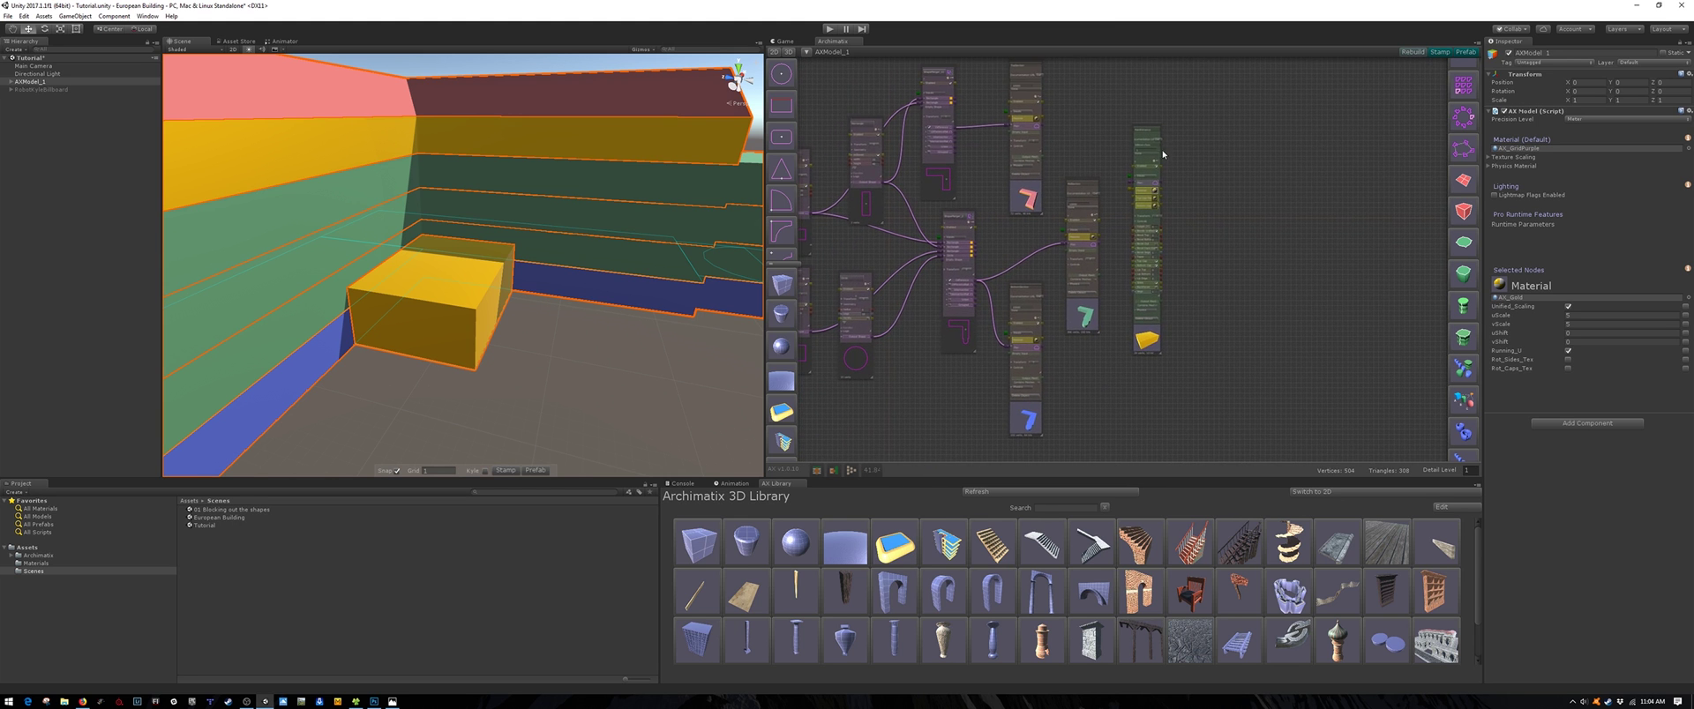
{"action": "left_click", "coordinate": [1145, 130]}
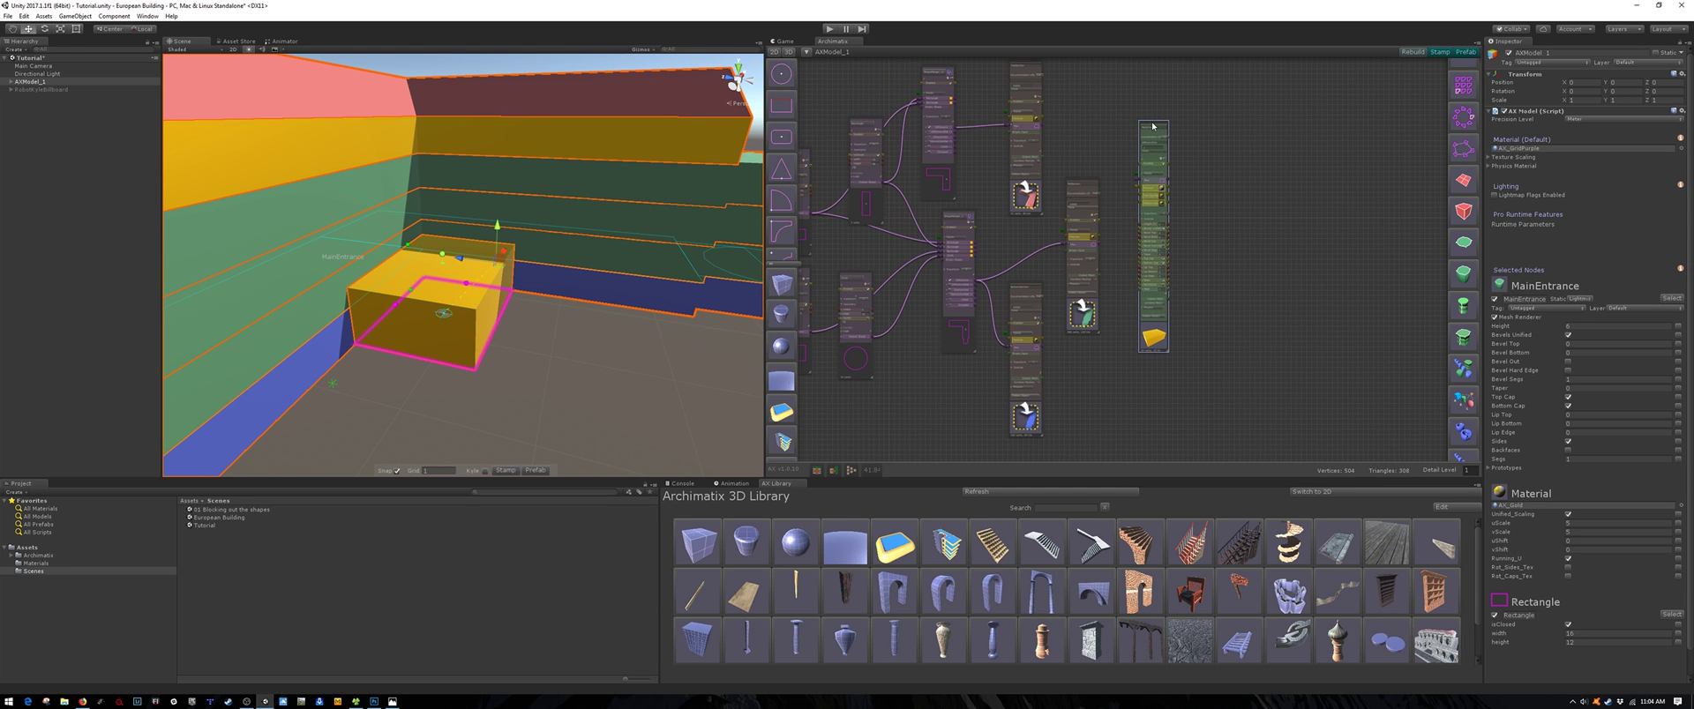
{"action": "scroll", "coordinate": [1140, 236], "scroll_direction": "up", "scroll_amount": 2}
{"action": "scroll", "coordinate": [1140, 237], "scroll_direction": "up", "scroll_amount": 1}
{"action": "left_click", "coordinate": [1142, 215]}
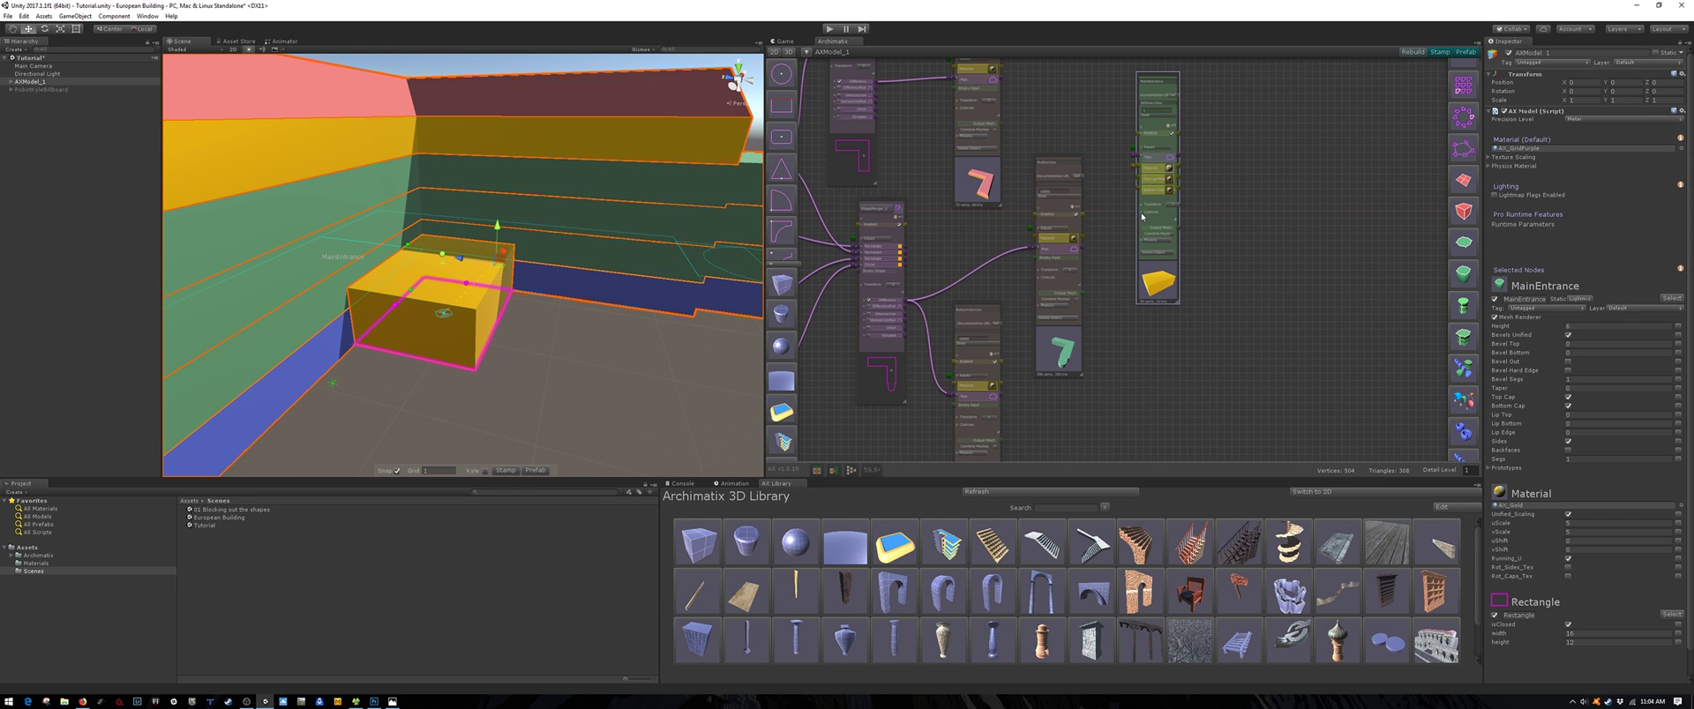
{"action": "scroll", "coordinate": [1112, 226], "scroll_direction": "down", "scroll_amount": 4}
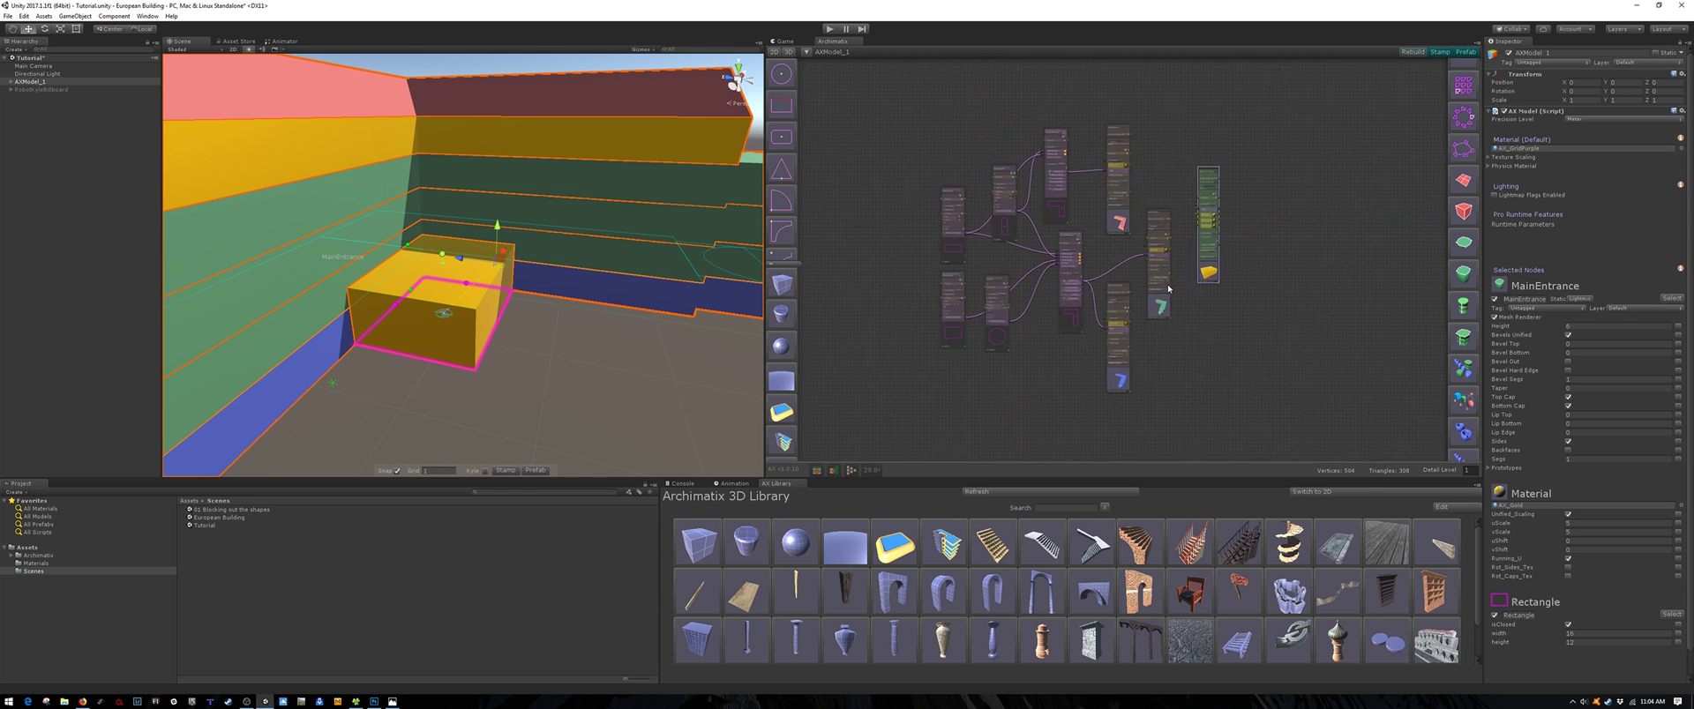
{"action": "middle_click_drag", "start_coordinate": [1216, 304], "coordinate": [1262, 341]}
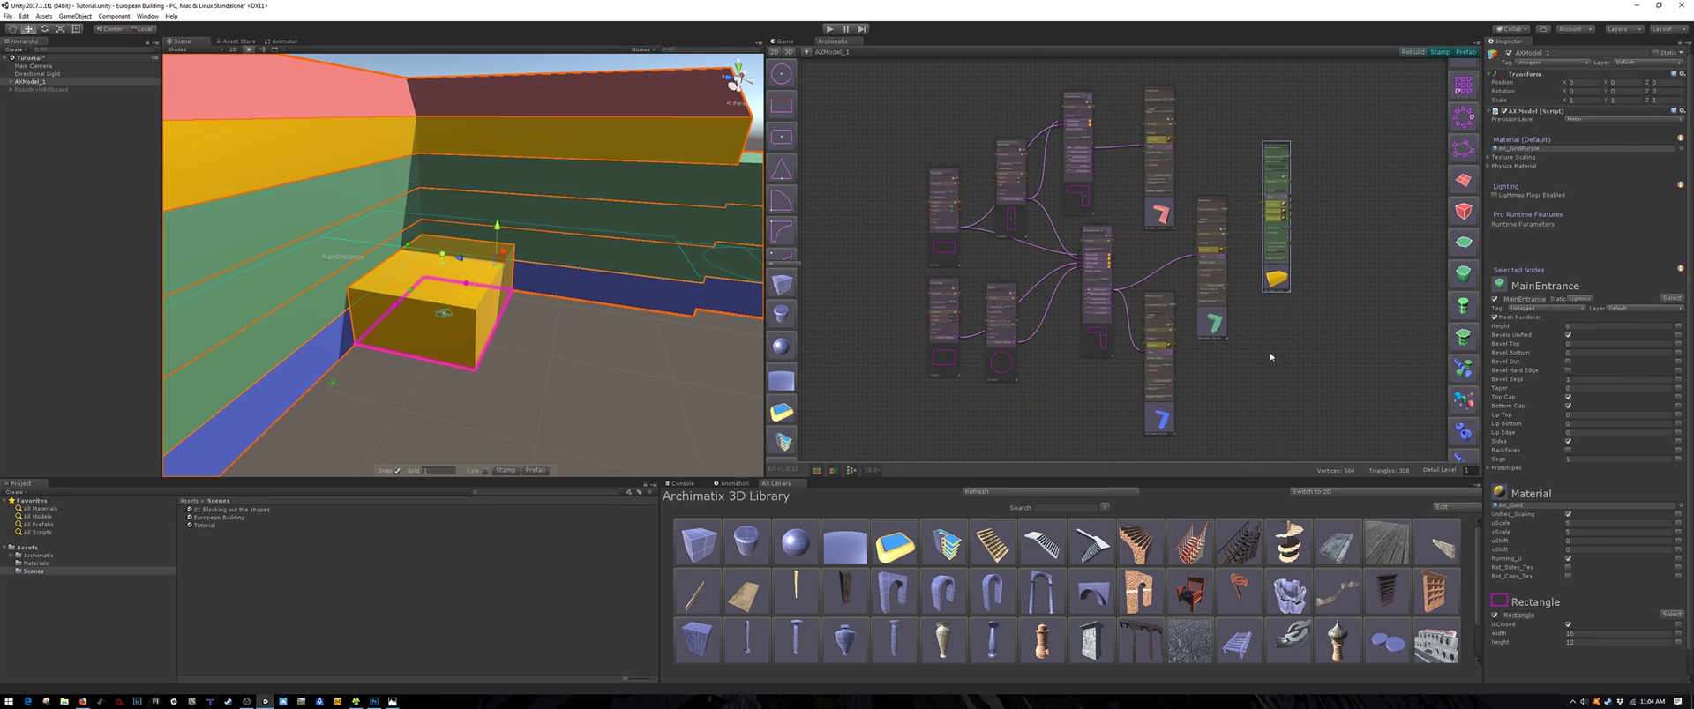
Step: Deselect the node and the model, and examine the whole color-coded building with its entrance box from outside
{"action": "left_click", "coordinate": [1271, 357]}
{"action": "scroll", "coordinate": [456, 340], "scroll_direction": "down", "scroll_amount": 5}
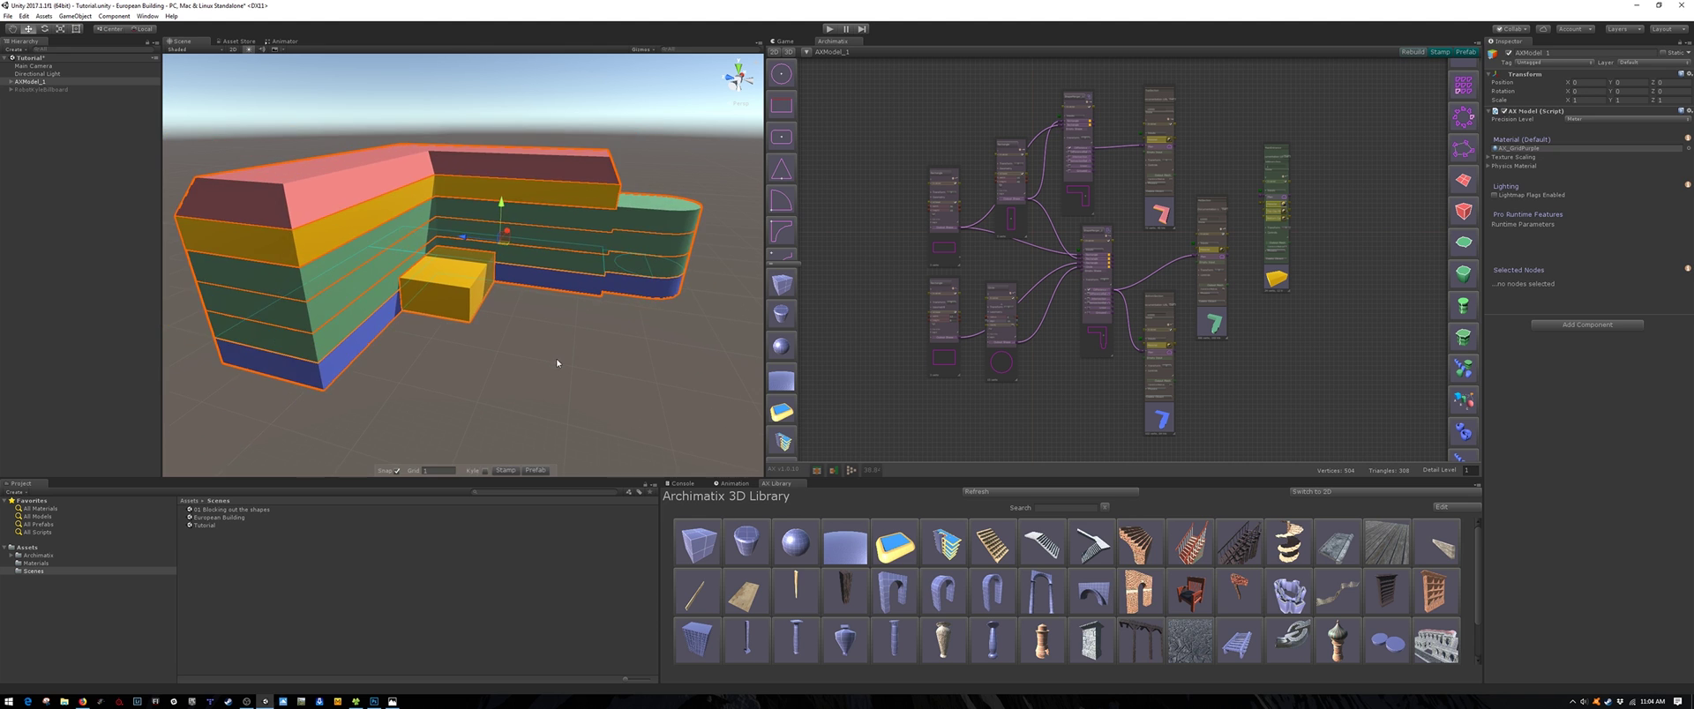
{"action": "left_click", "coordinate": [556, 358]}
{"action": "left_click_drag", "start_coordinate": [556, 359], "coordinate": [495, 340], "text": "alt"}
{"action": "right_click_drag", "start_coordinate": [495, 340], "coordinate": [594, 378], "text": "alt"}
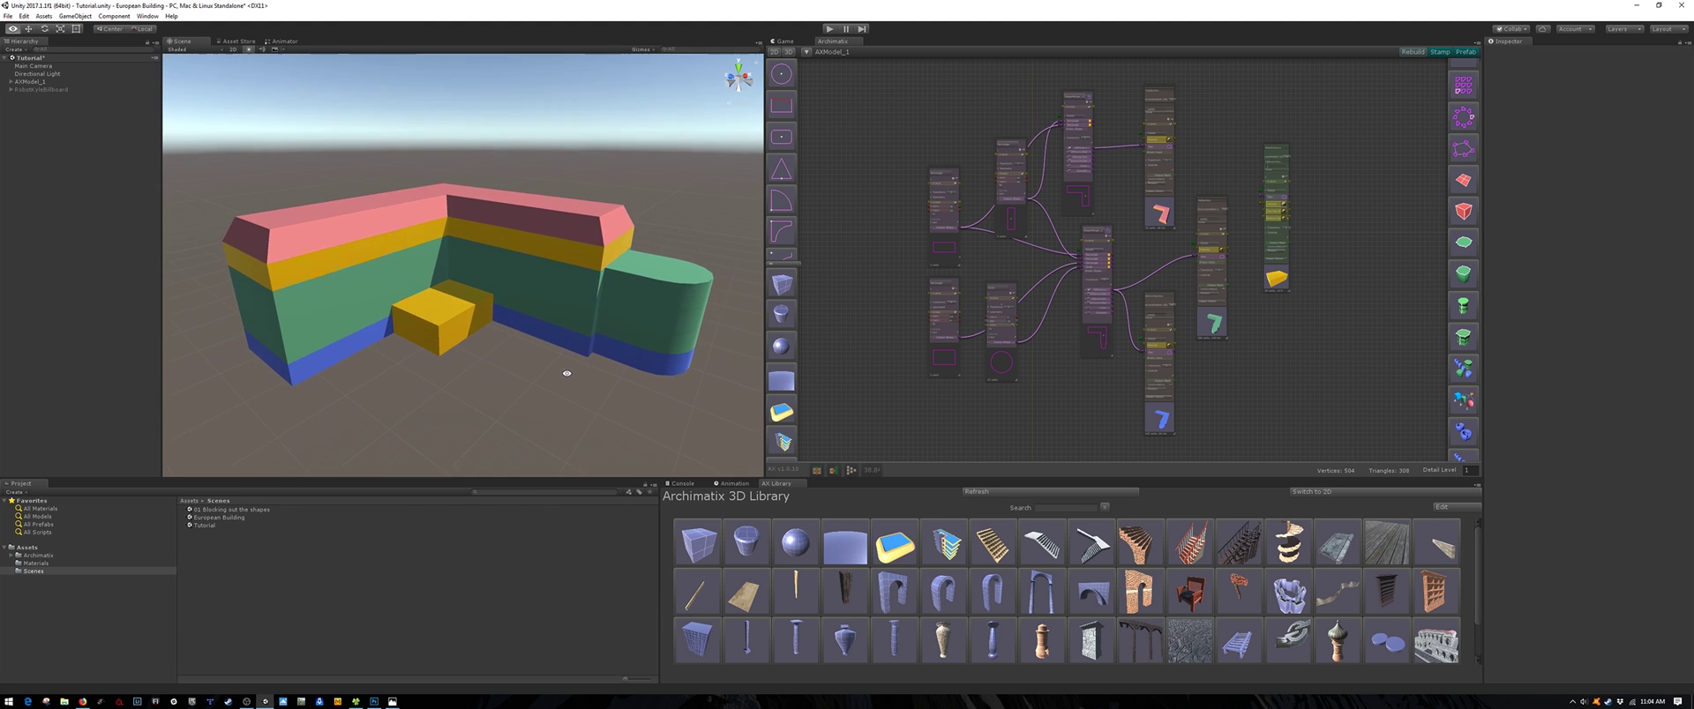